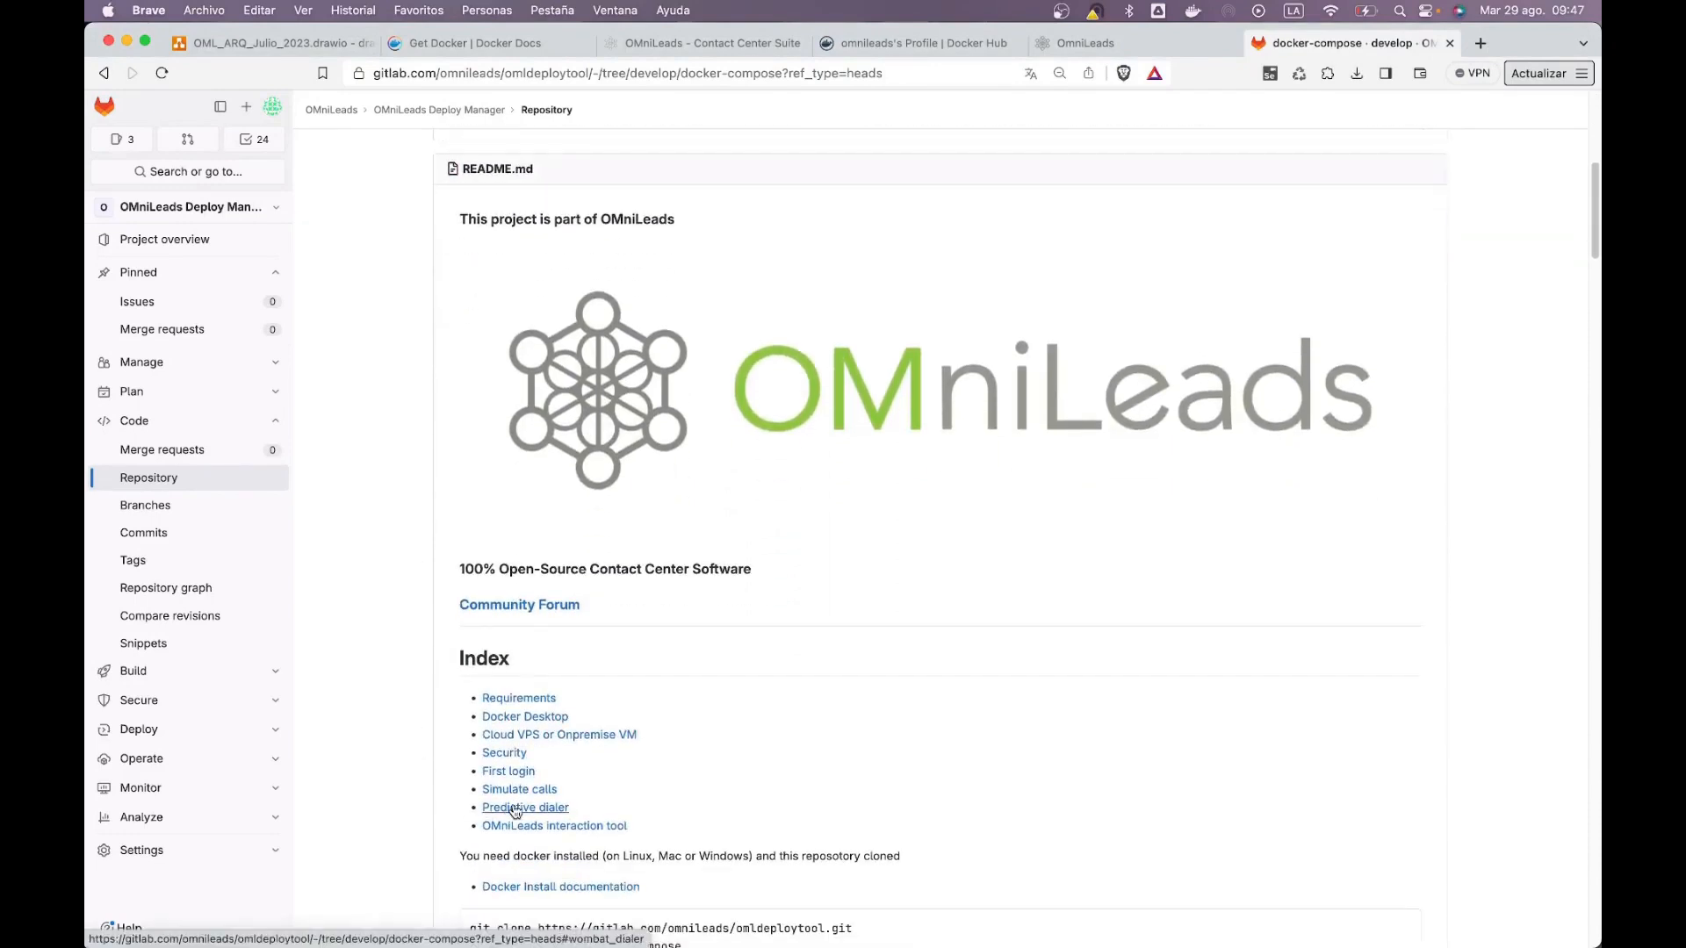
# Step: Jump via the Predictive dialer link to the README's Configuring wombat dialer heading
pyautogui.click(512, 809)
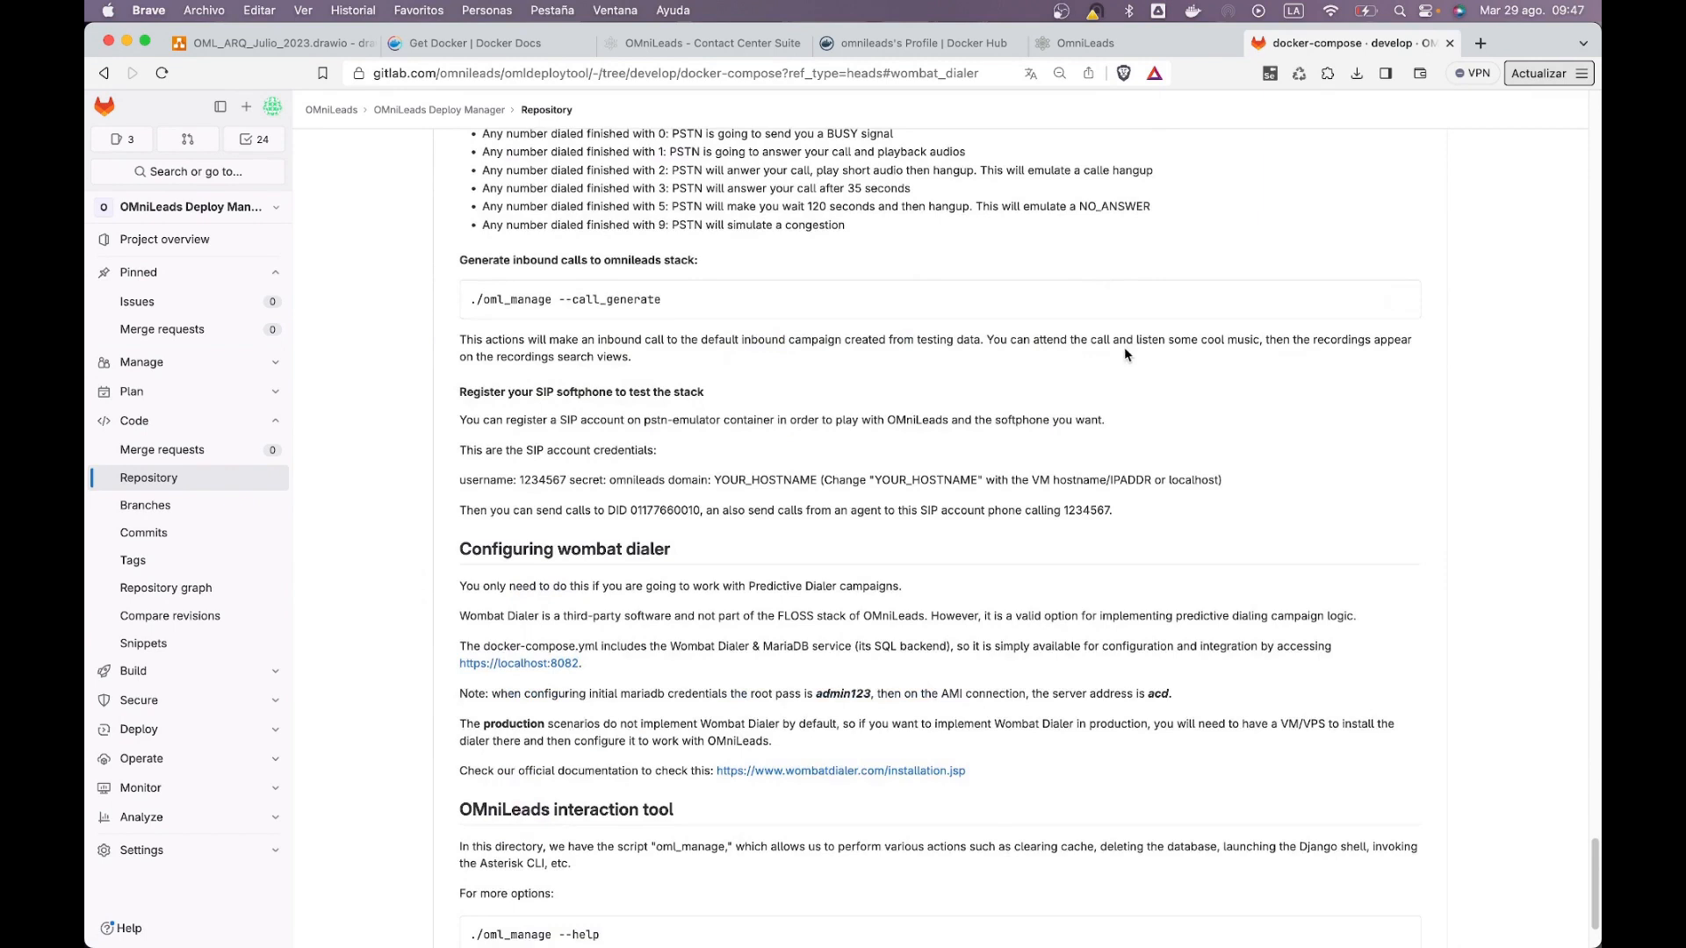
pyautogui.scroll(-1, 761, 504)
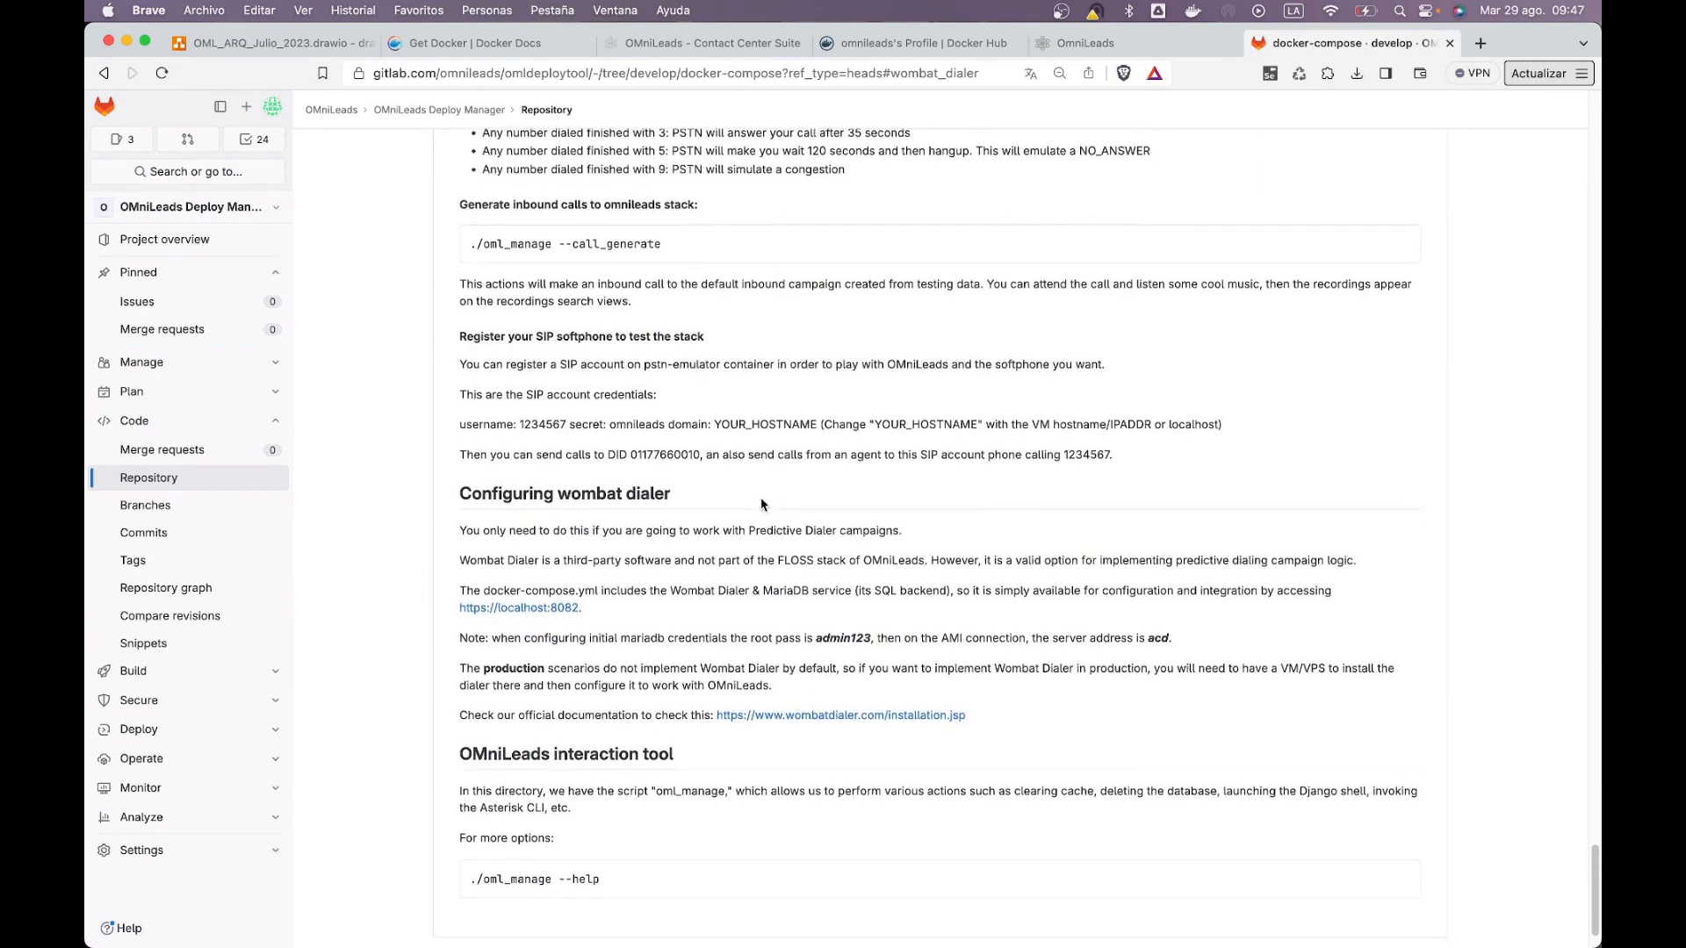
pyautogui.scroll(-1, 704, 482)
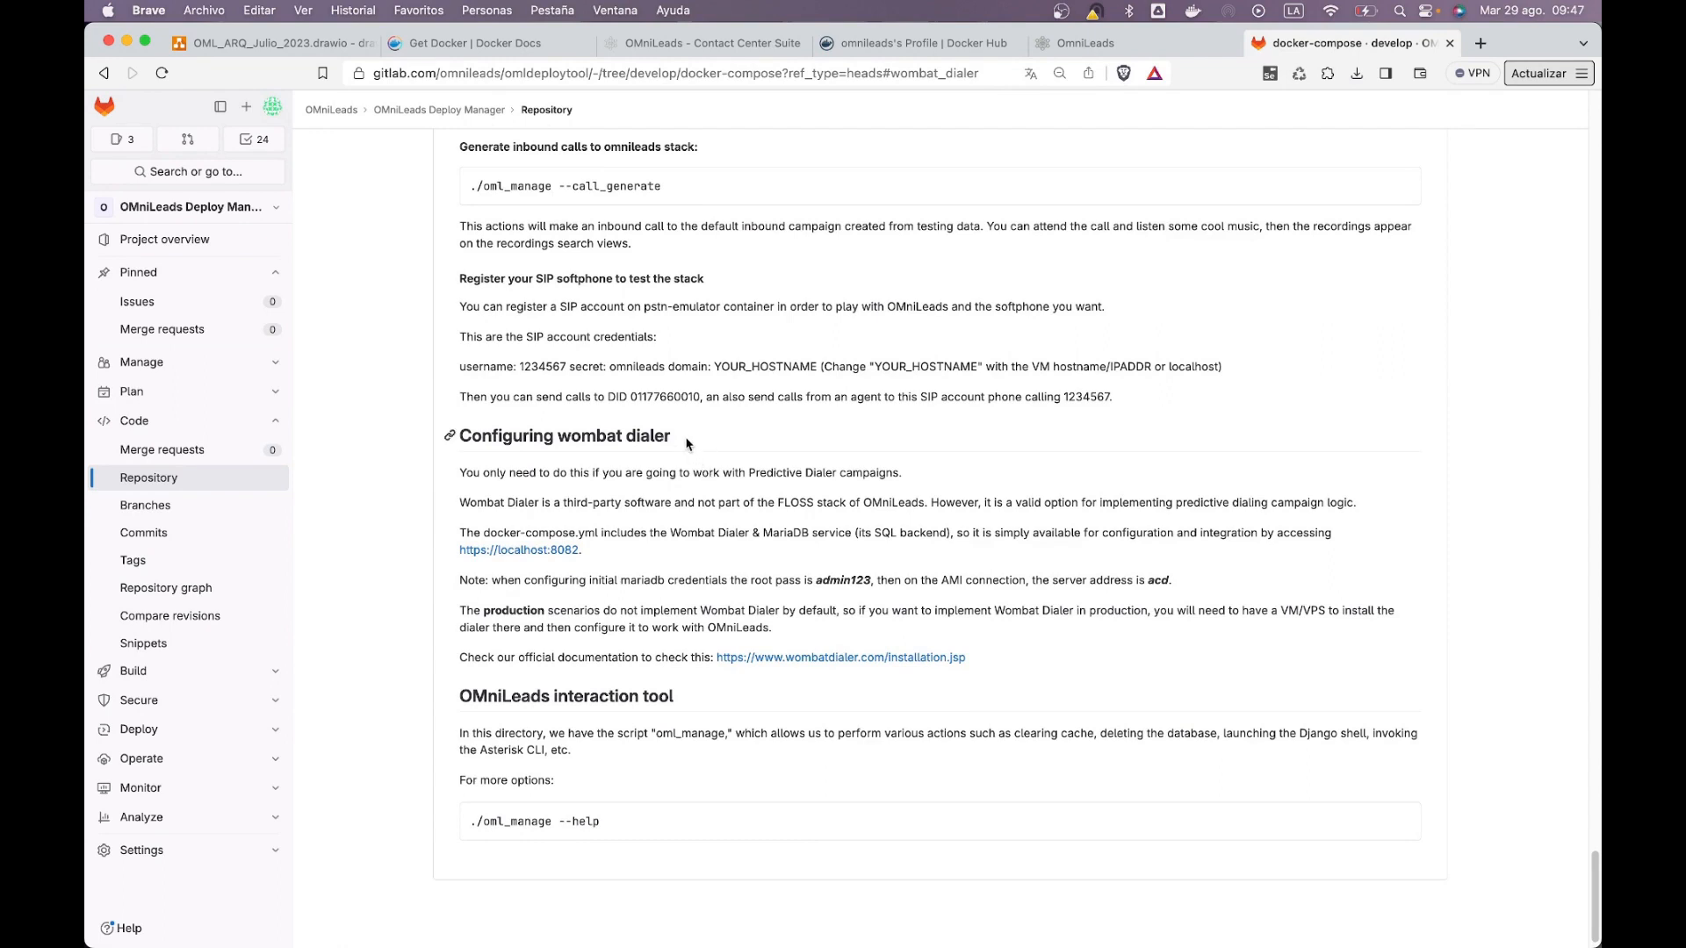
pyautogui.moveTo(669, 438); pyautogui.dragTo(485, 434)
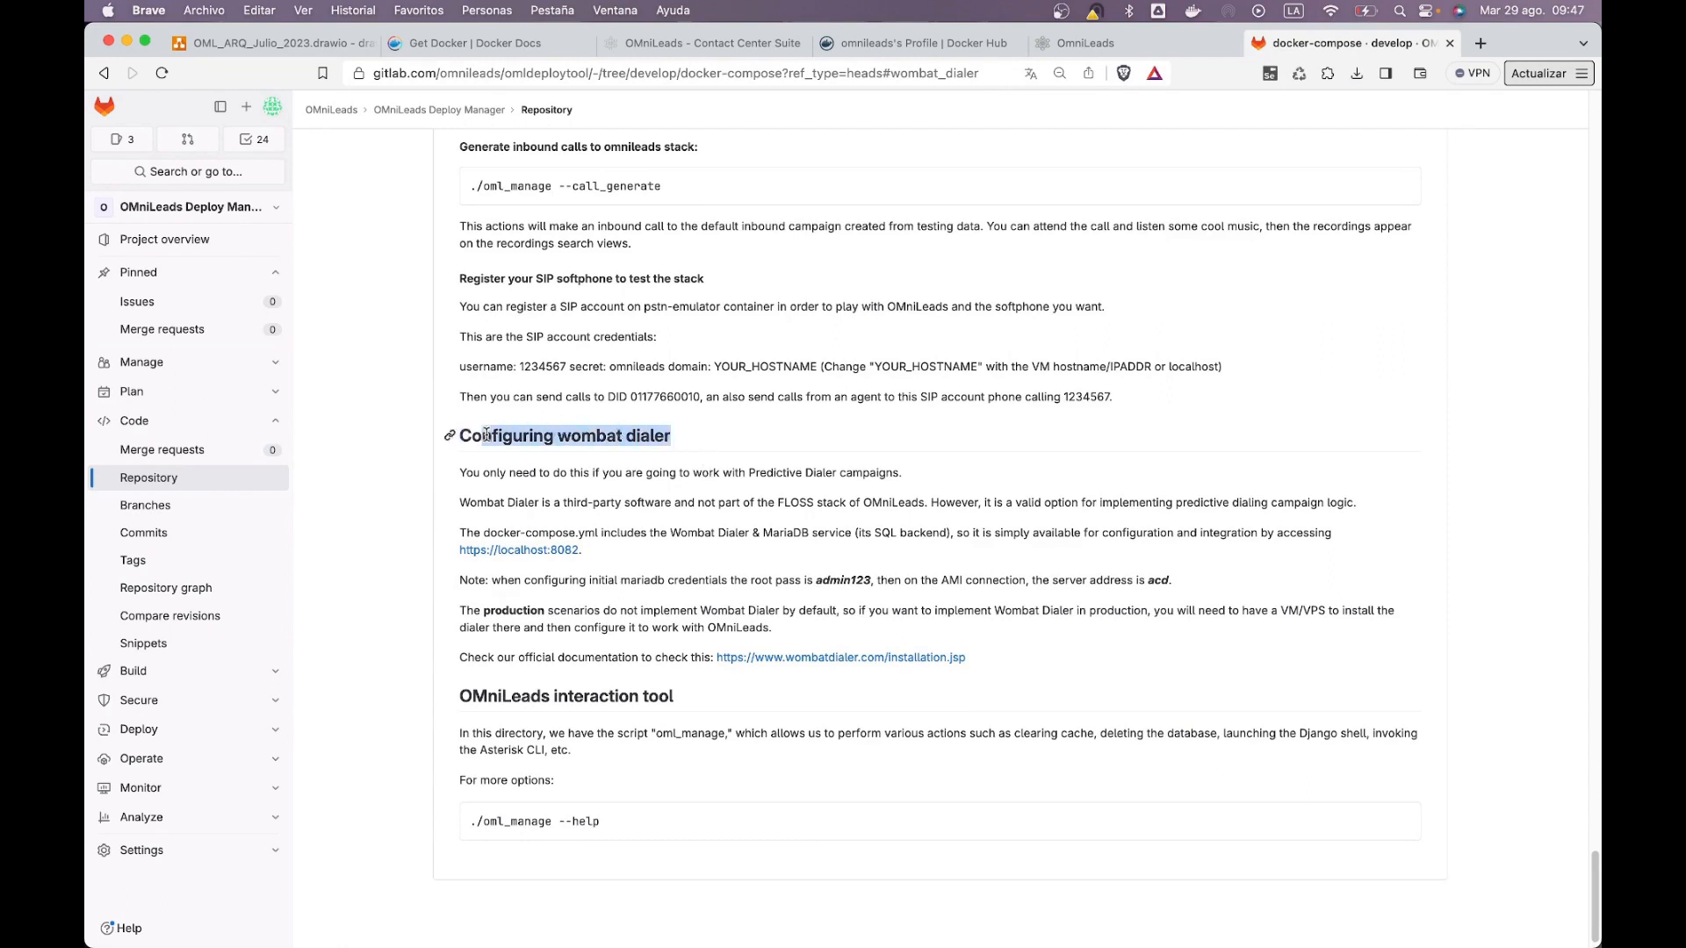
pyautogui.click(488, 436)
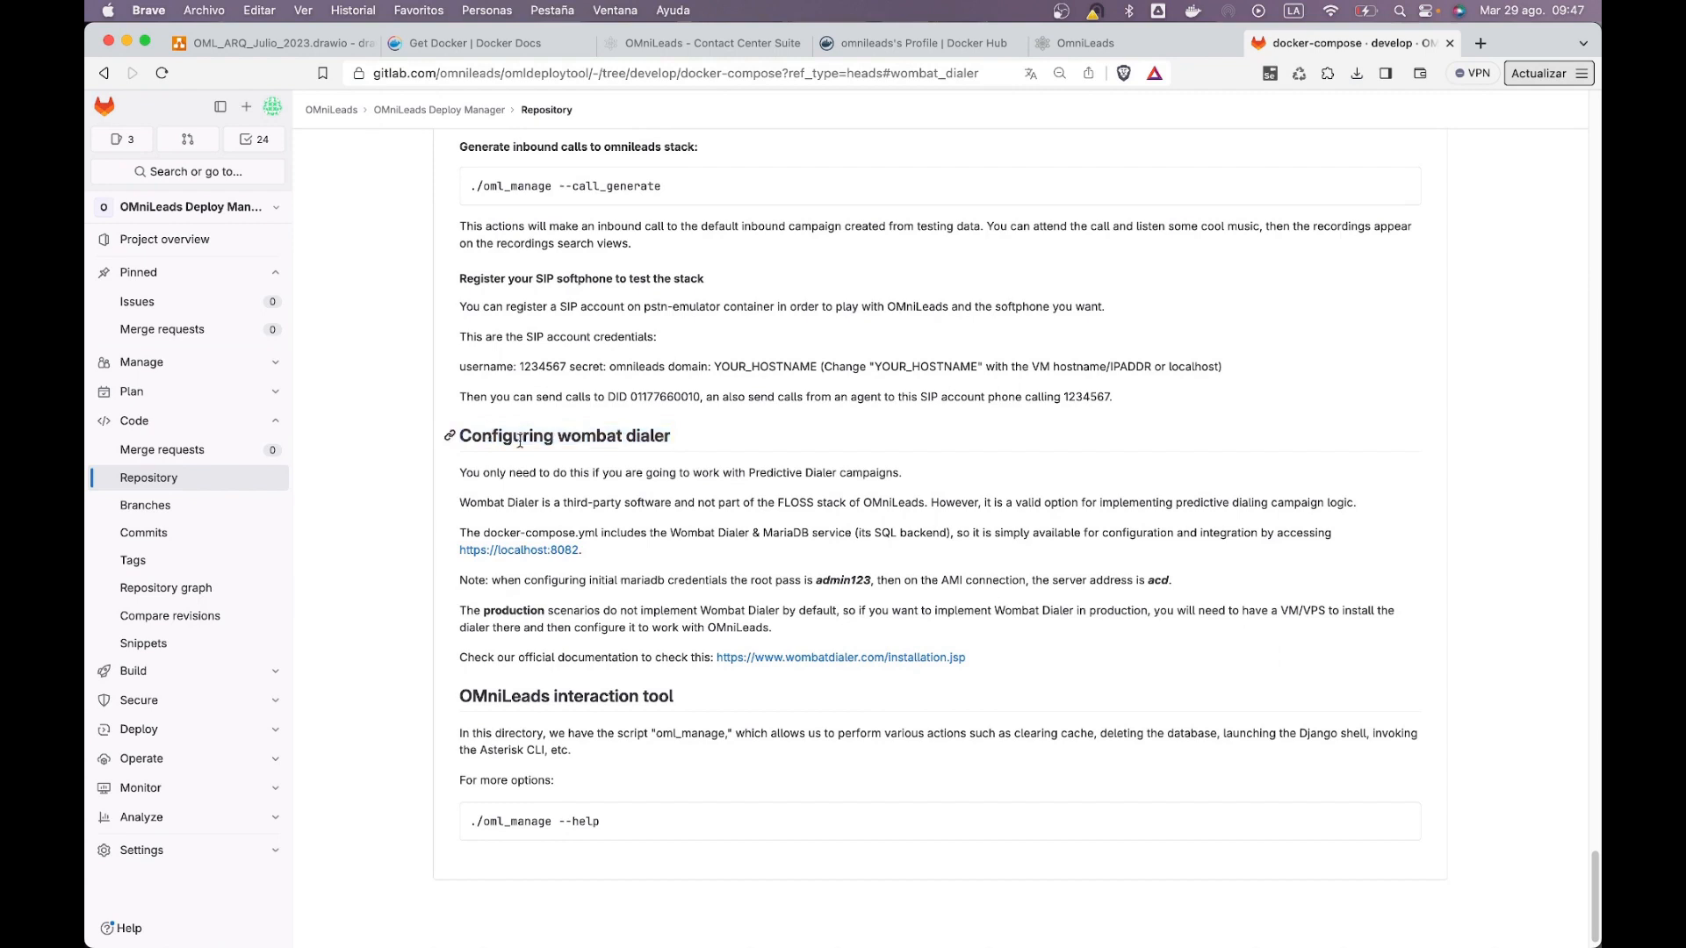
pyautogui.moveTo(560, 440); pyautogui.dragTo(670, 436)
pyautogui.click(689, 445)
# Step: Load localhost:8082/wombat in a new browser tab
pyautogui.click(1481, 44)
pyautogui.write('localhost')
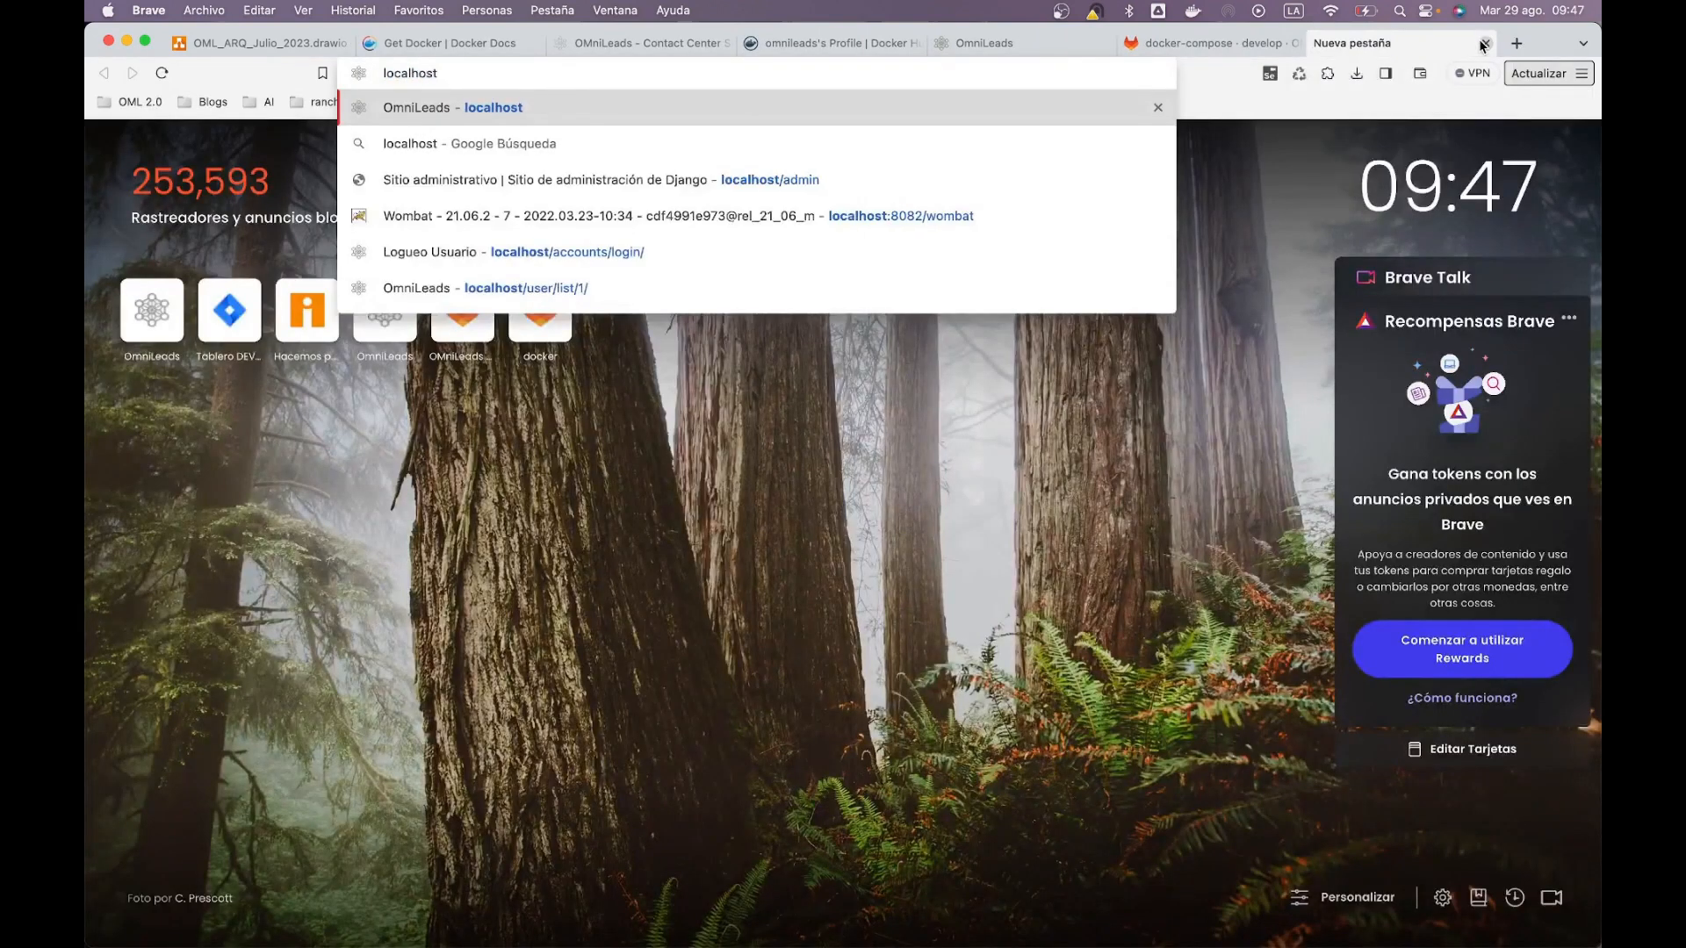
pyautogui.write(':8082/wombat')
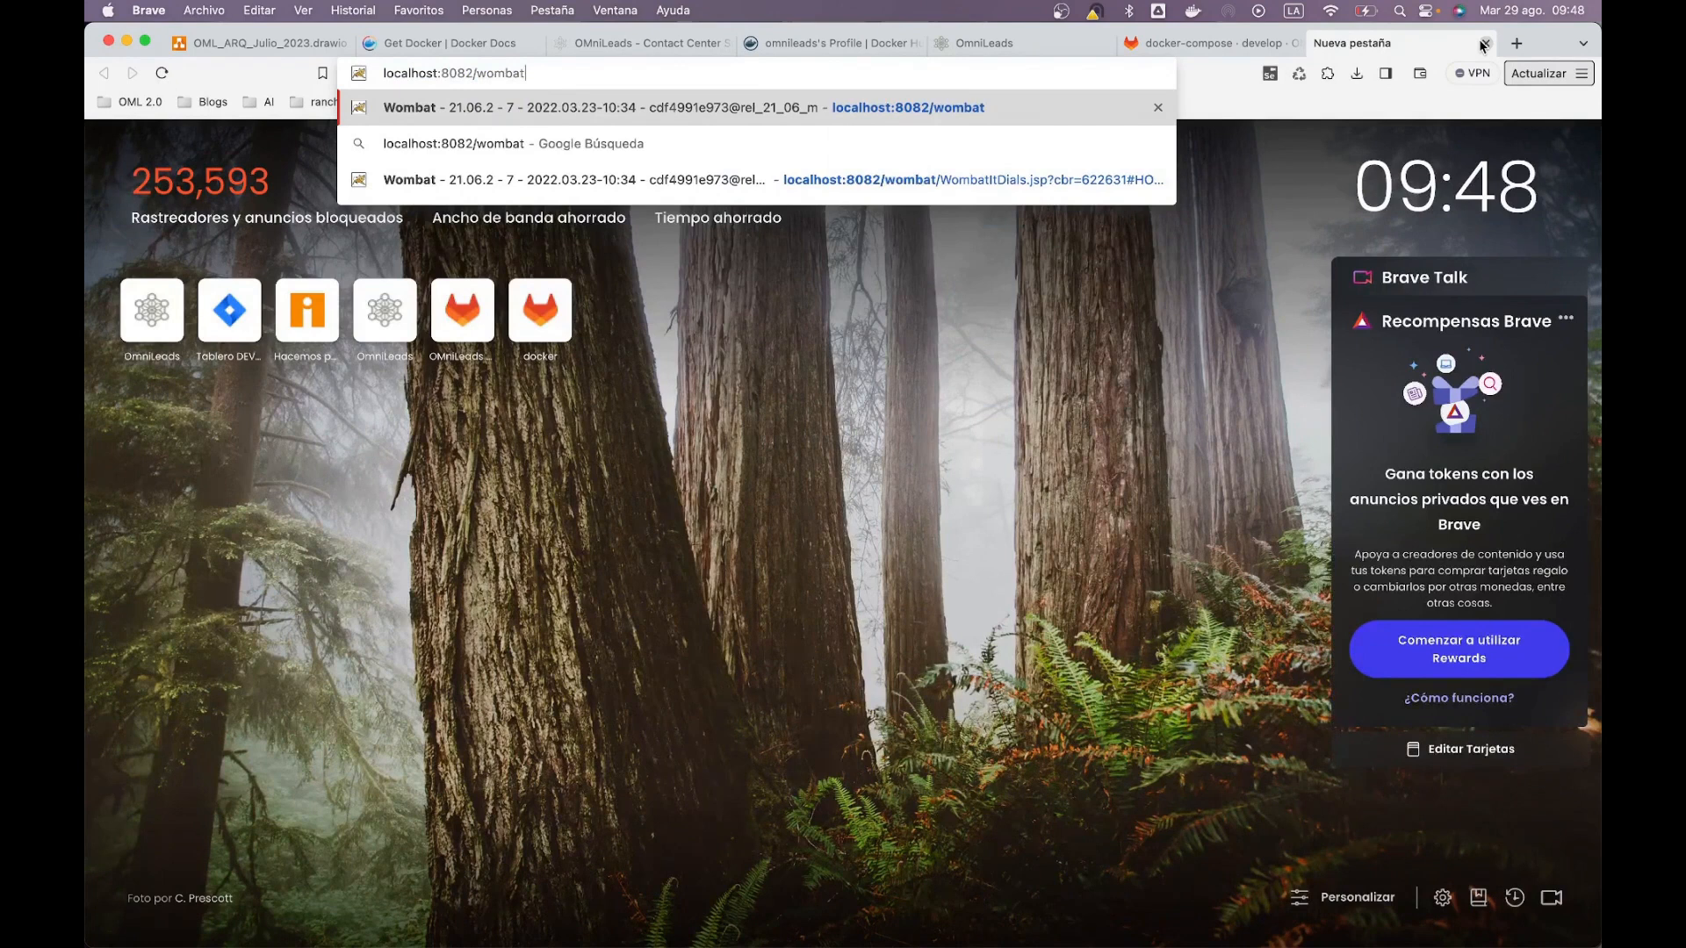
pyautogui.press('Return')
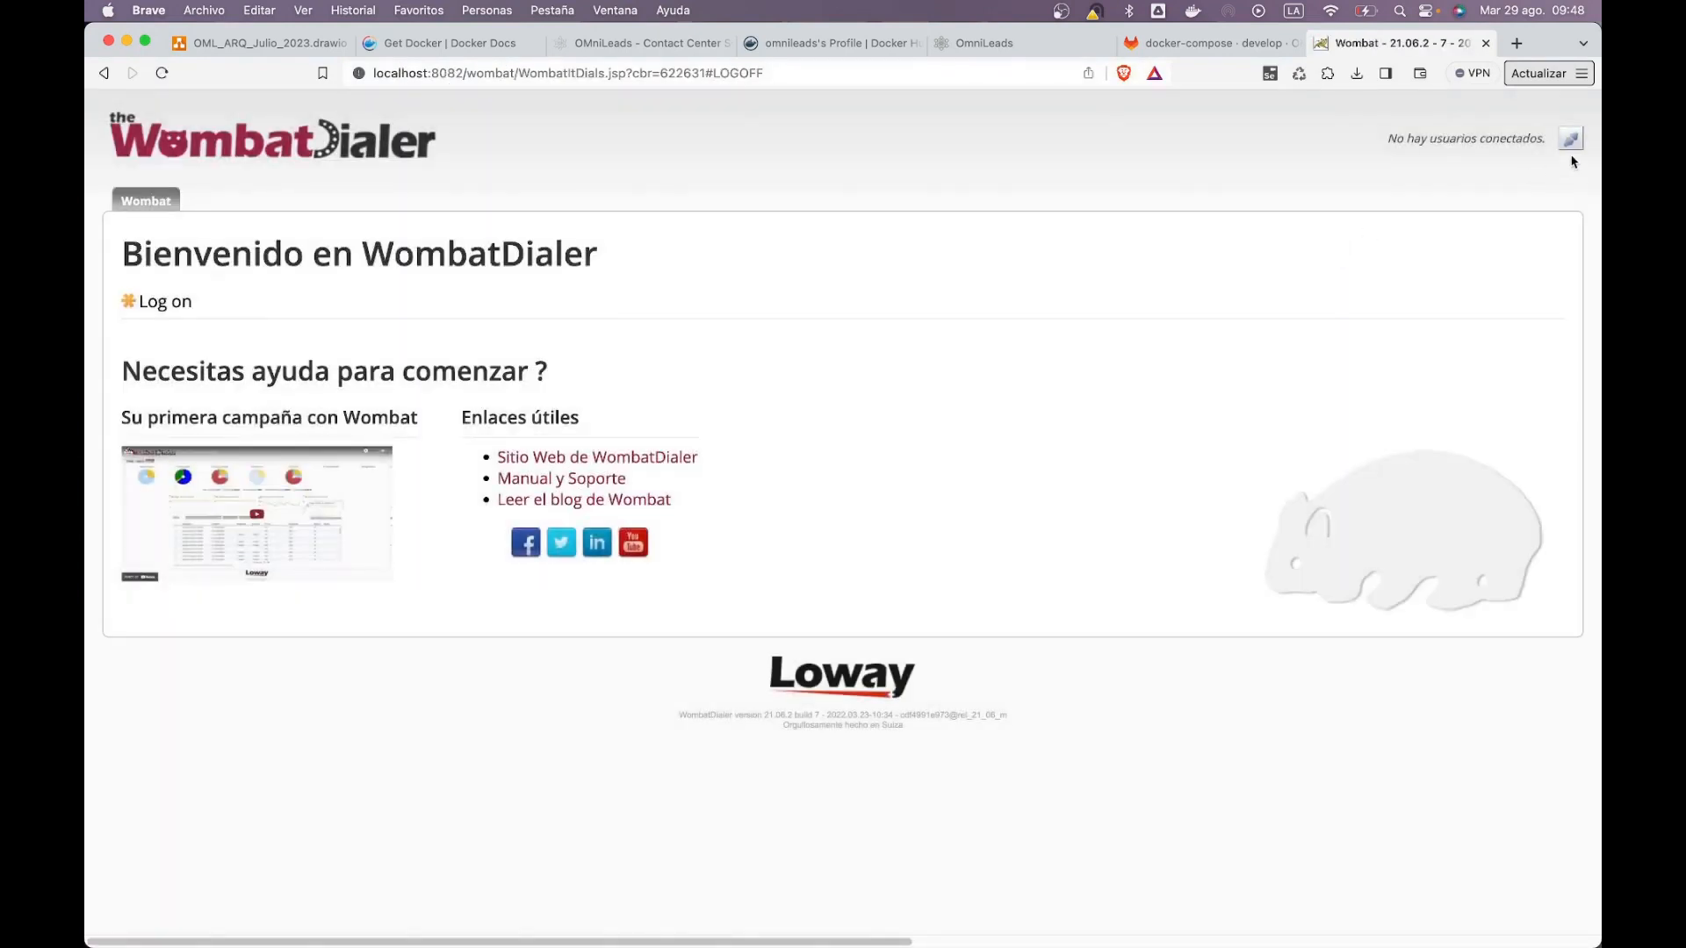
# Step: Log in to WombatDialer with the saved administrator credentials
pyautogui.click(1572, 142)
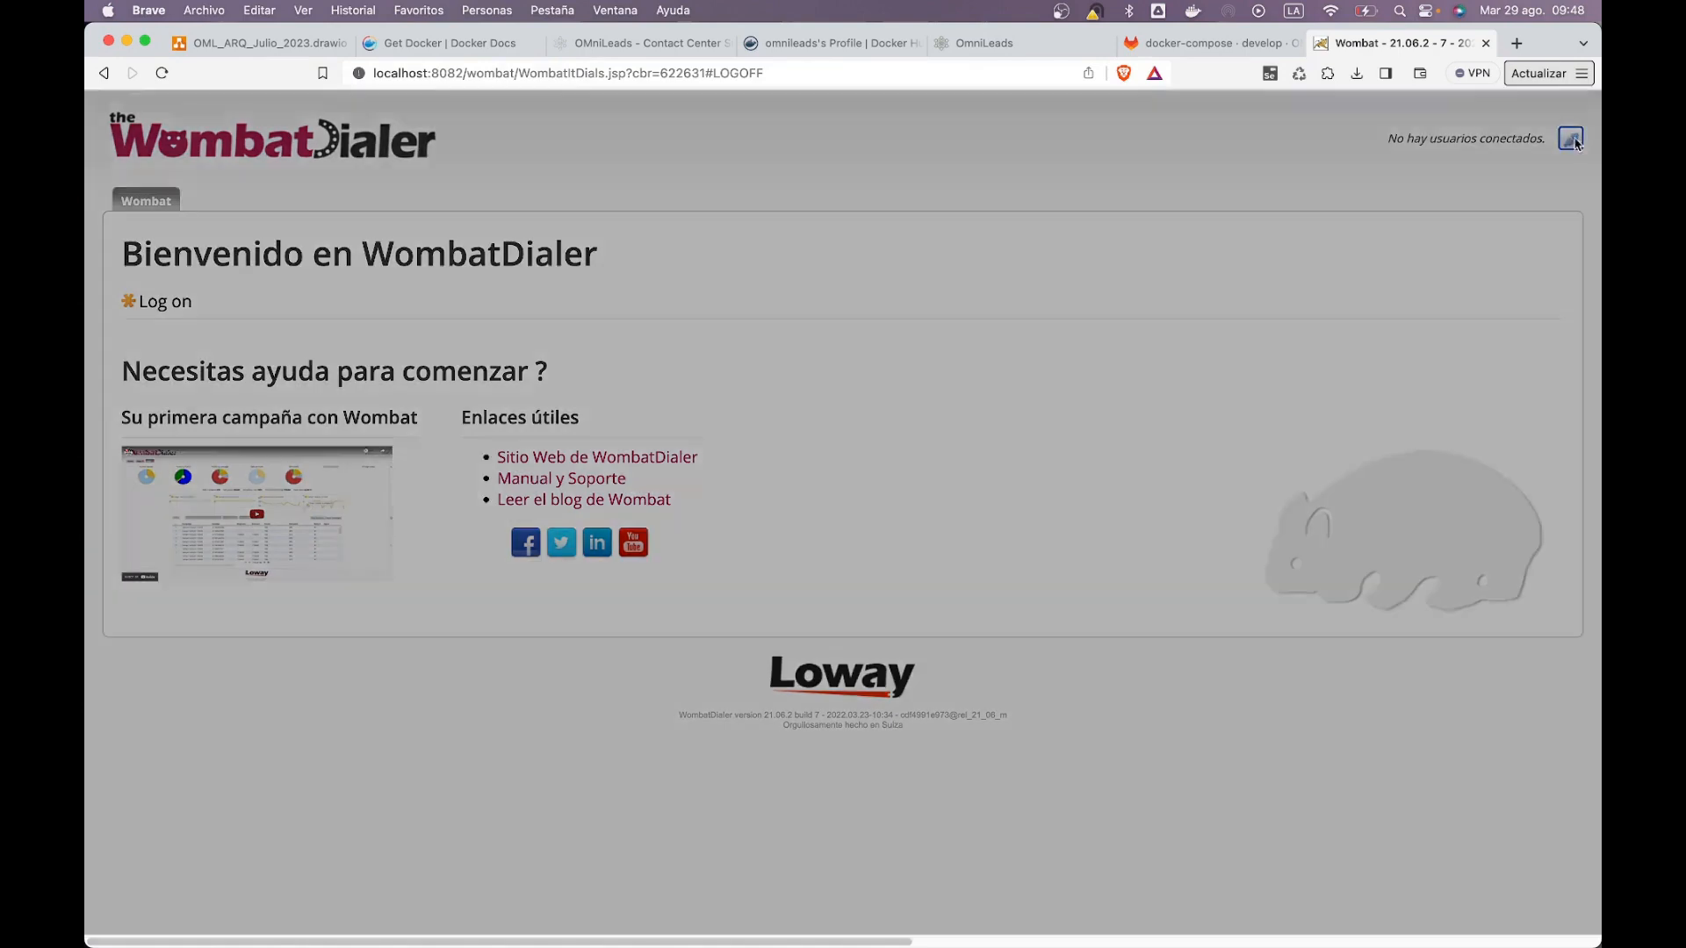
pyautogui.write('demoadmin')
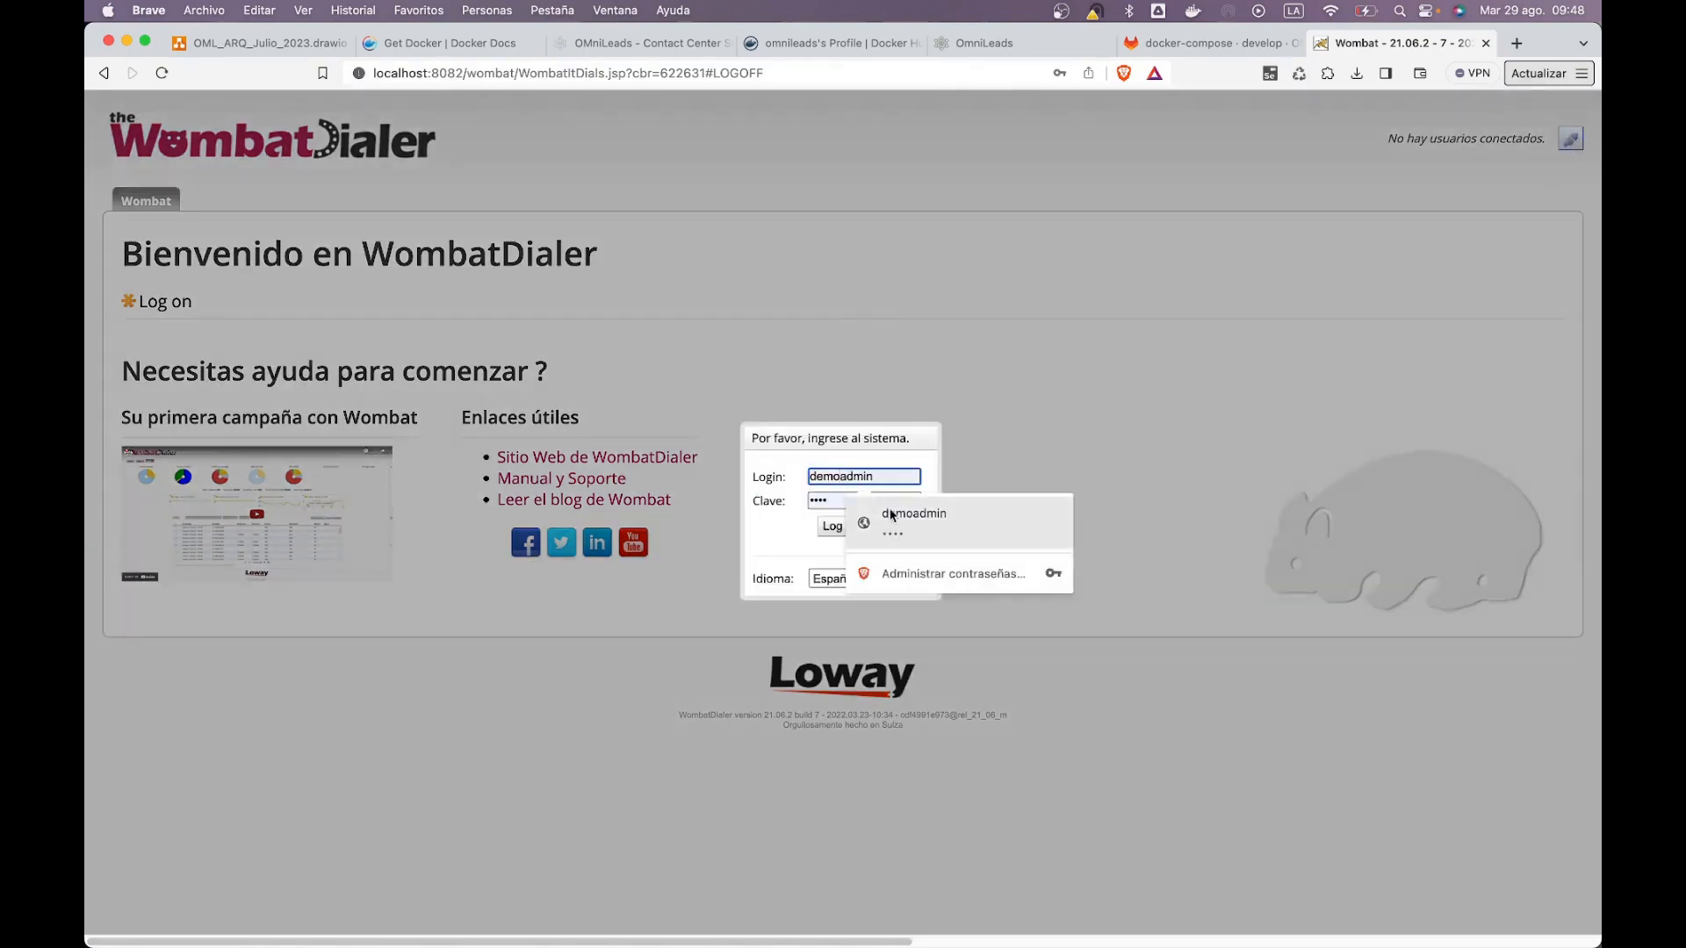
pyautogui.click(858, 501)
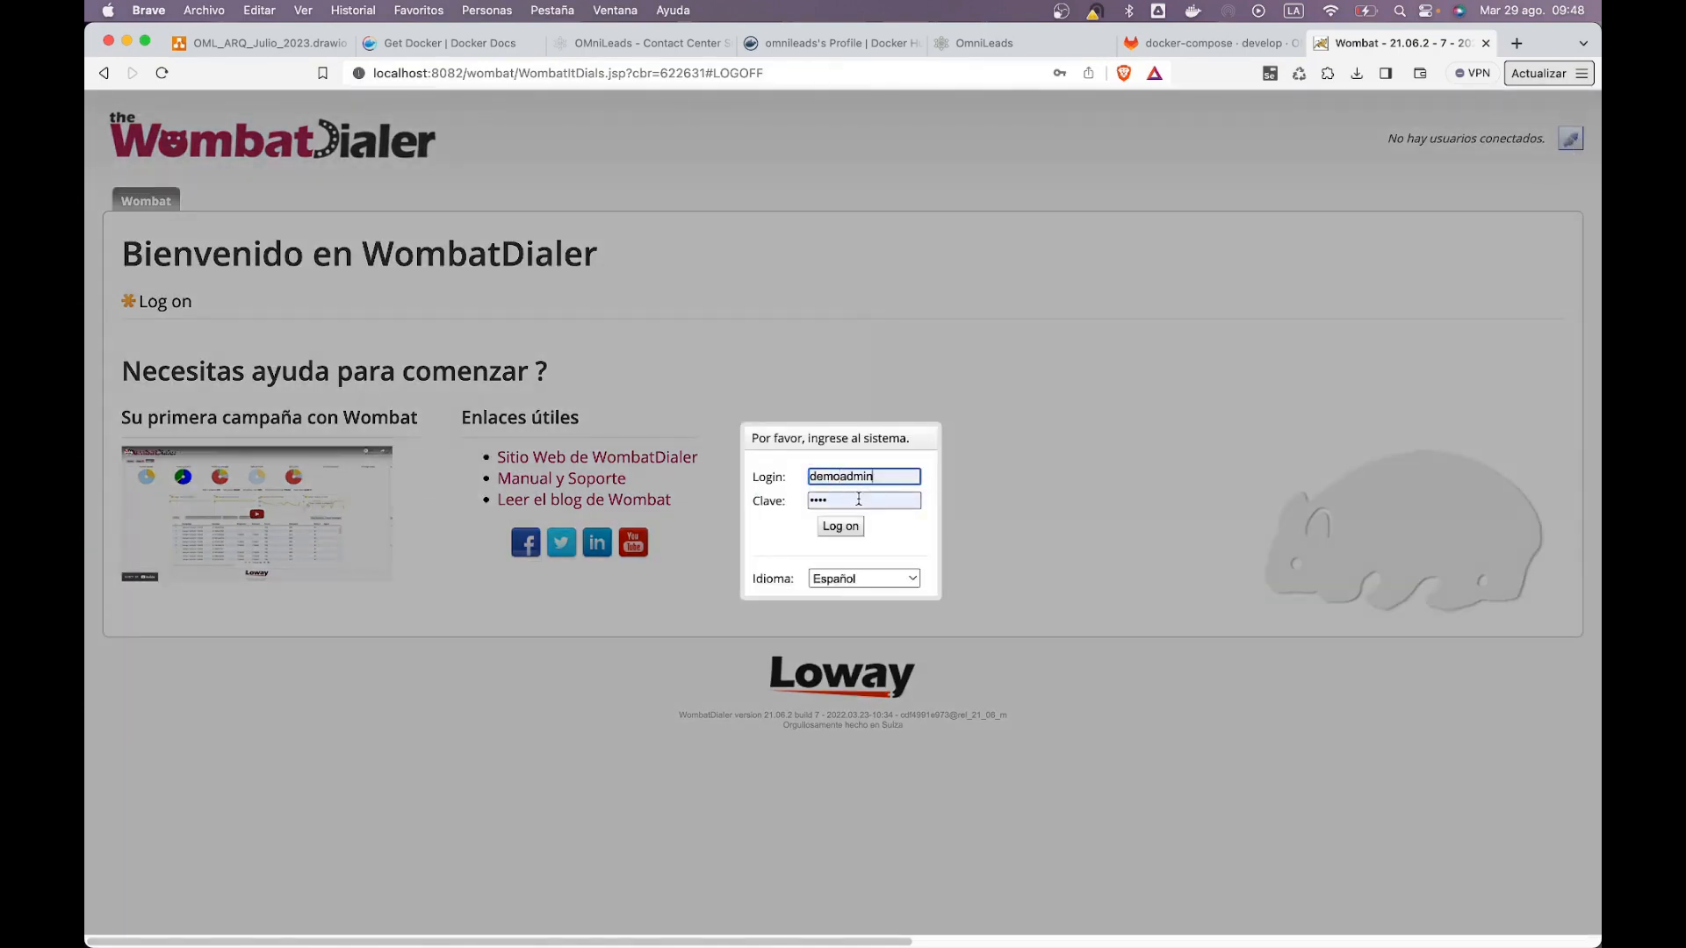
pyautogui.click(848, 525)
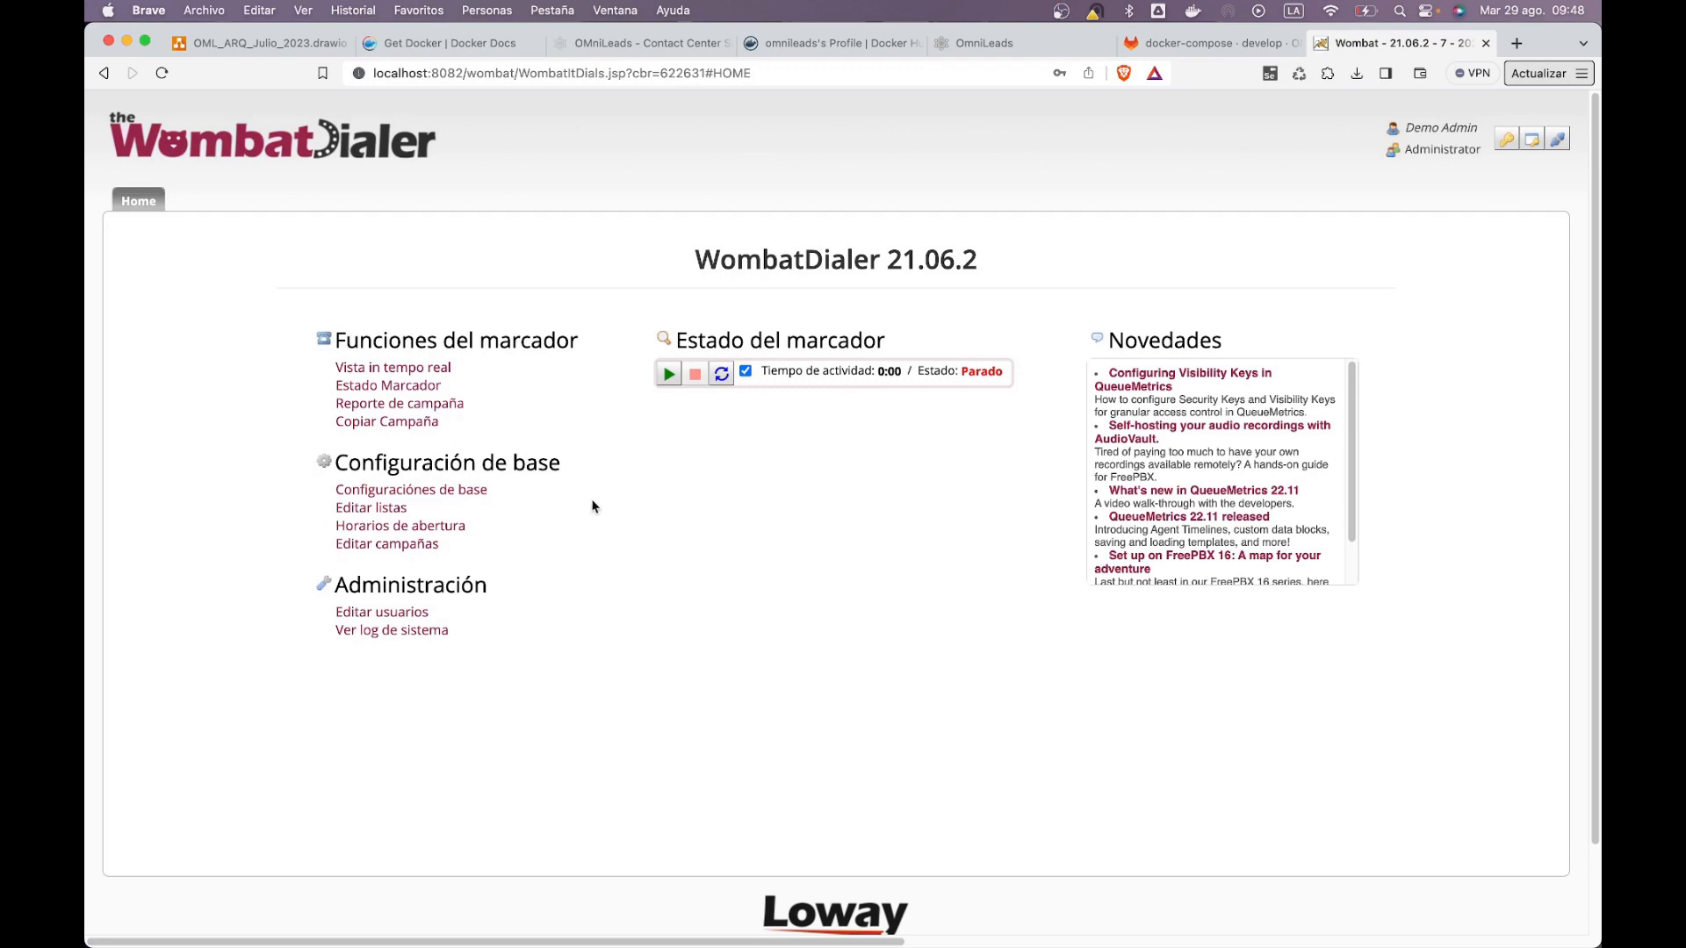
# Step: Open Configuraciónes de base and edit Asterisk server aaaa, examining its address acd
pyautogui.click(397, 497)
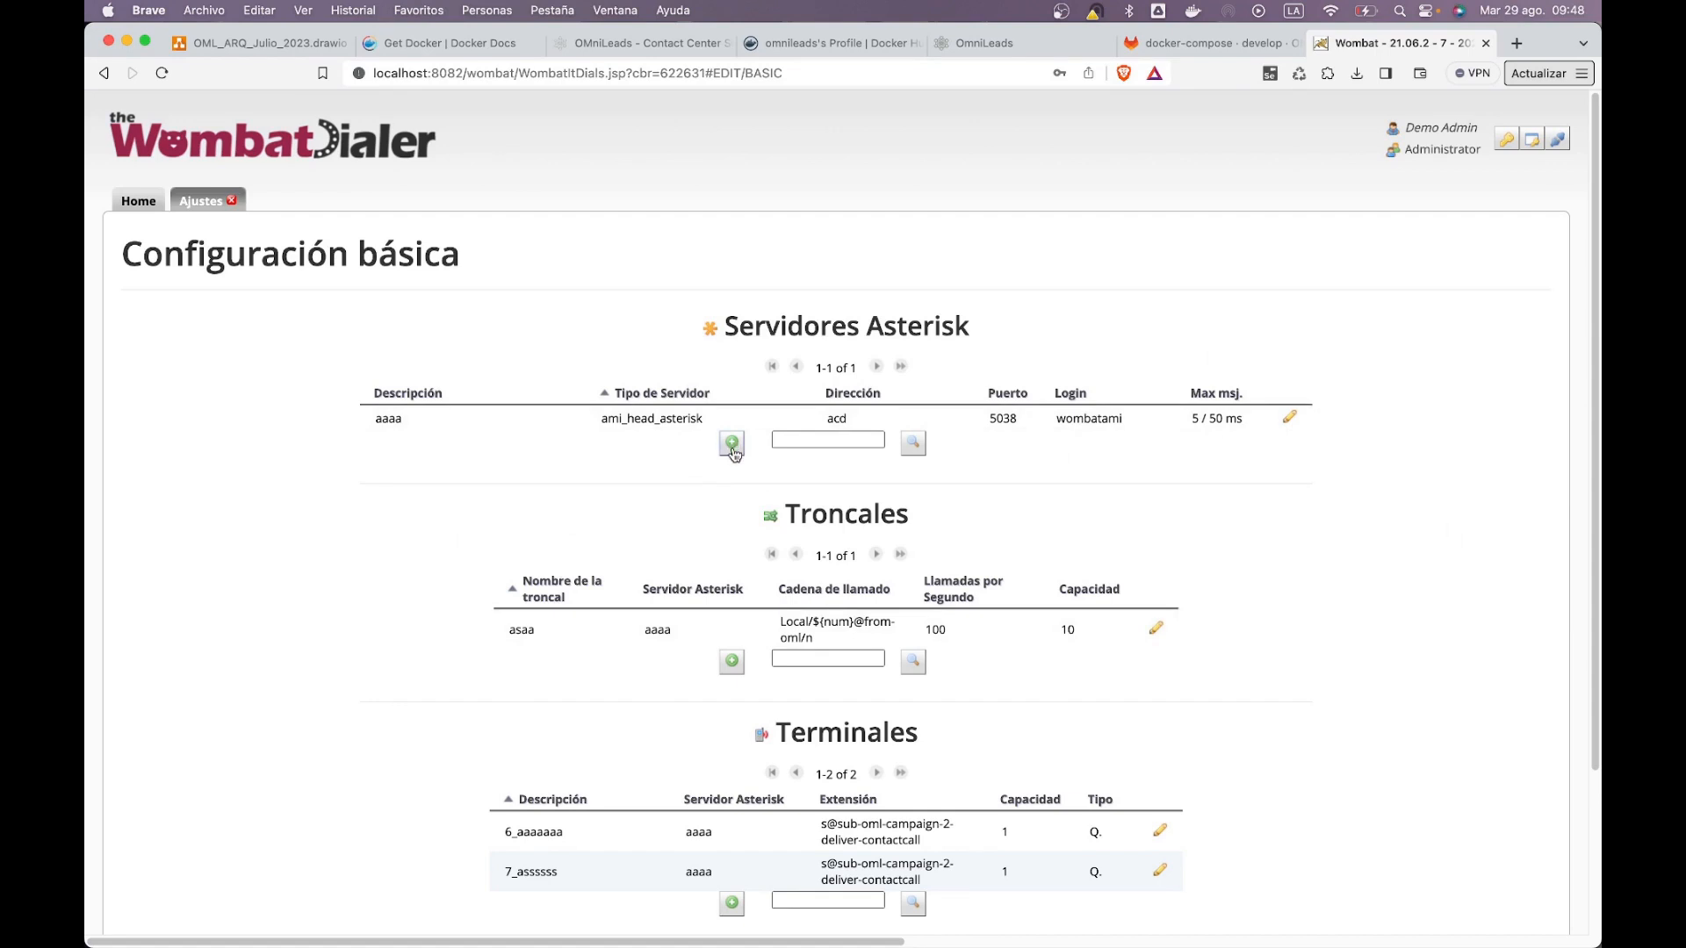
pyautogui.click(1286, 413)
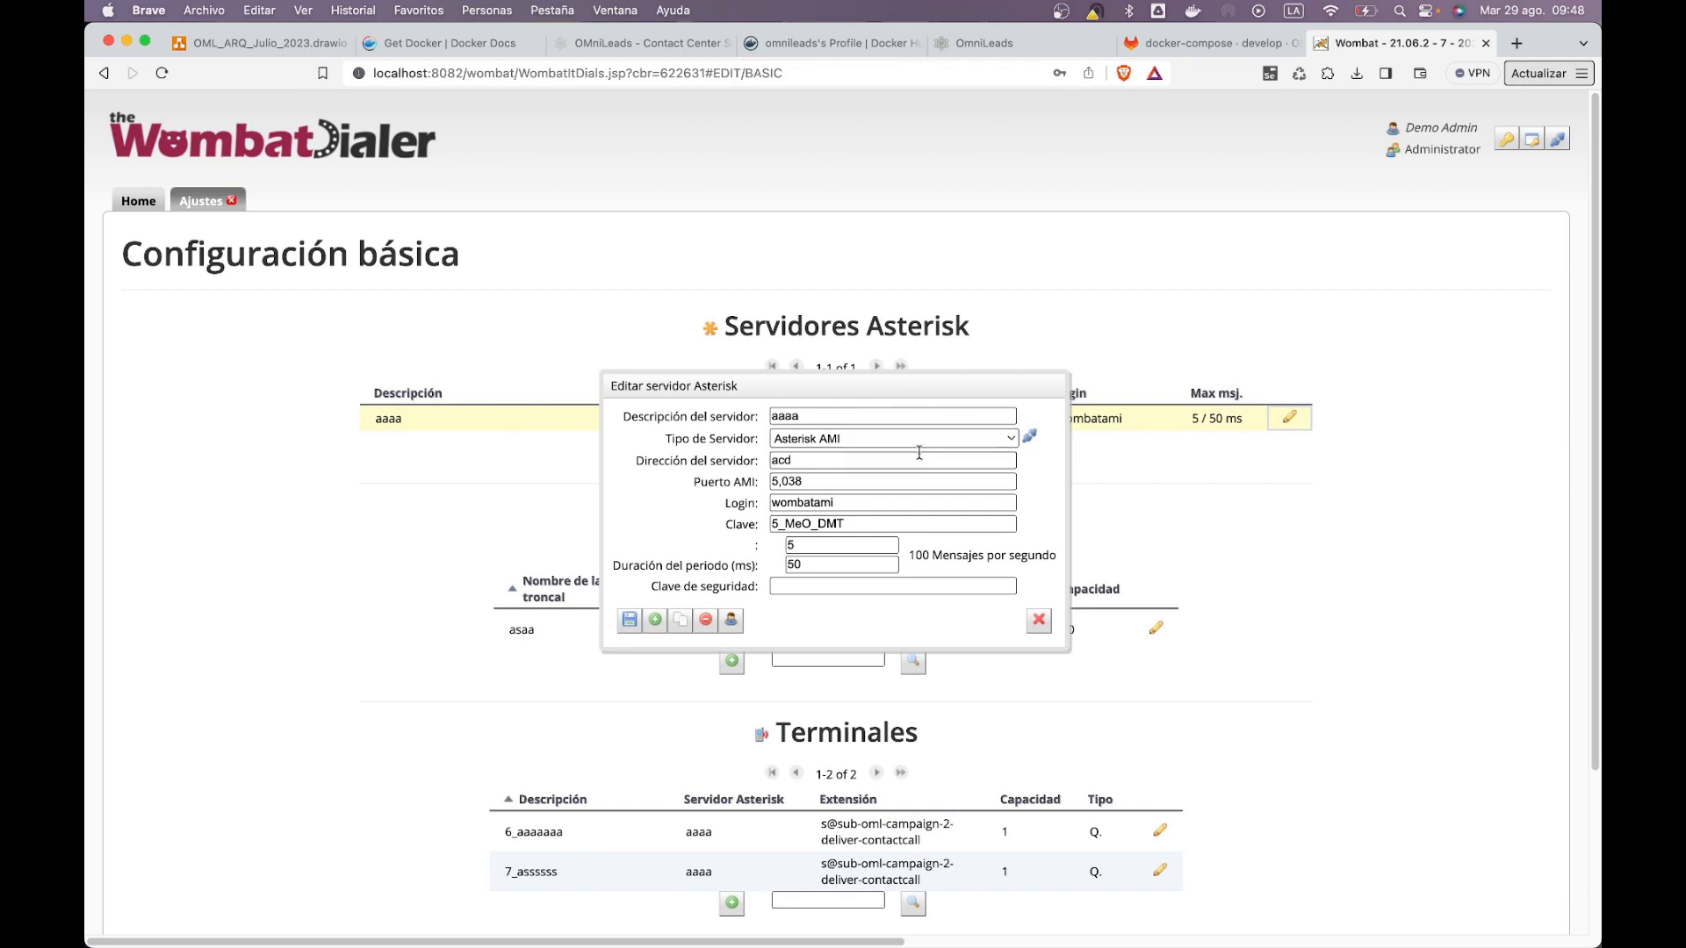
pyautogui.click(844, 462)
pyautogui.moveTo(841, 461); pyautogui.dragTo(771, 456)
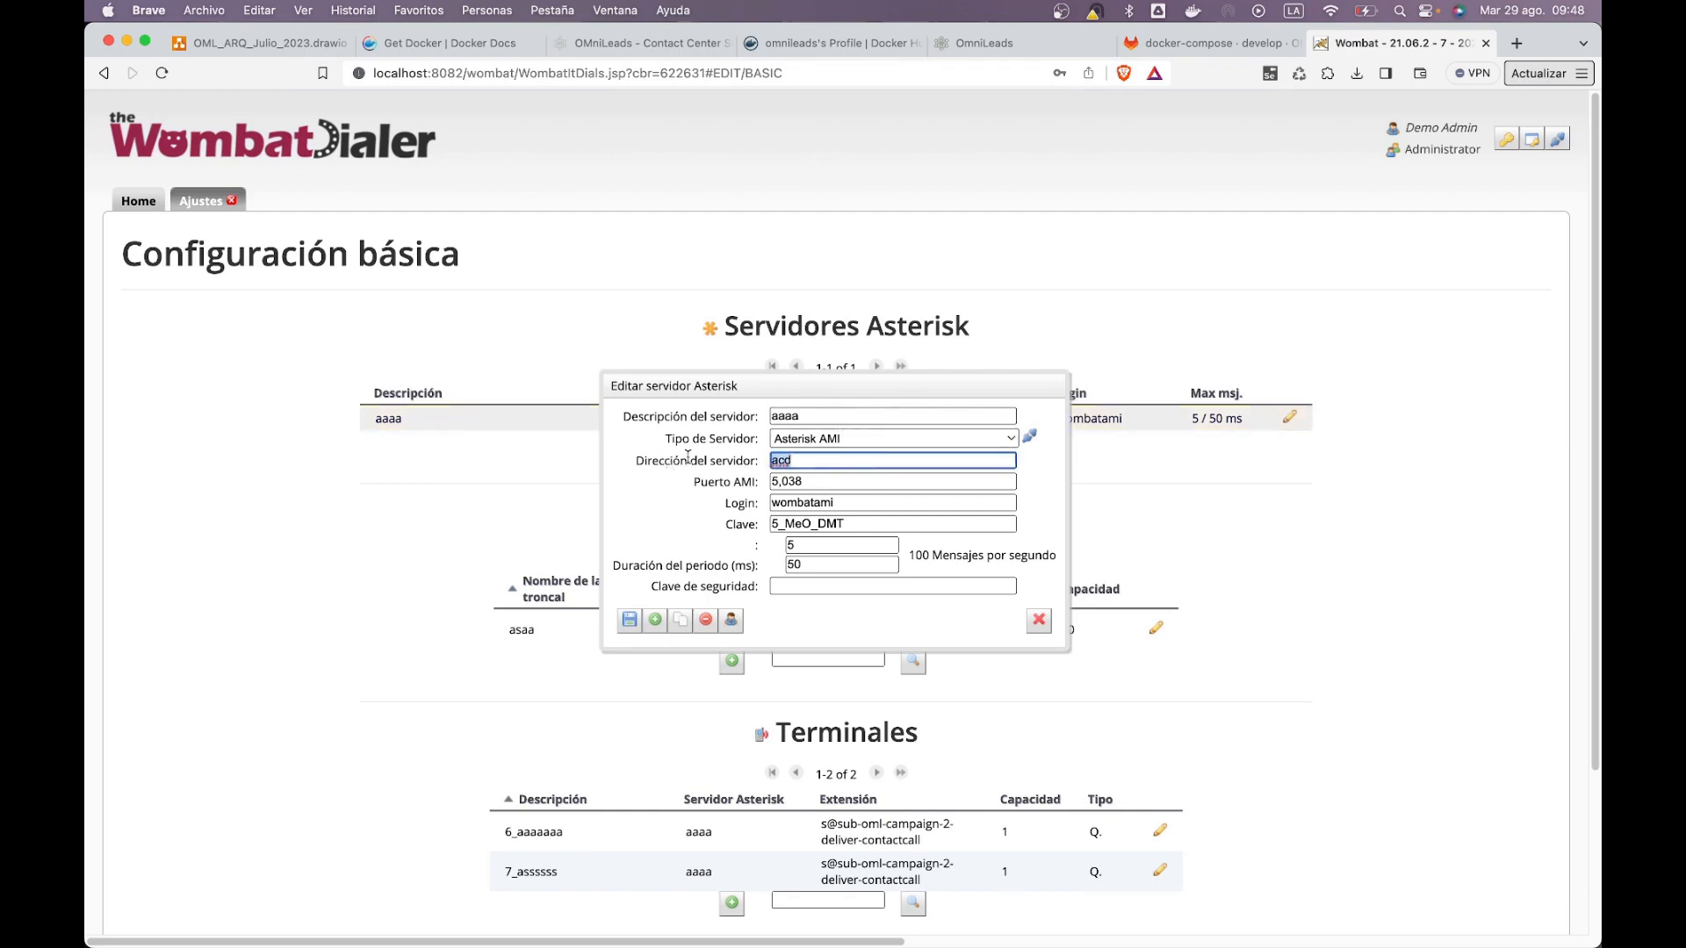
pyautogui.click(818, 456)
pyautogui.moveTo(802, 460); pyautogui.dragTo(770, 461)
pyautogui.click(1071, 518)
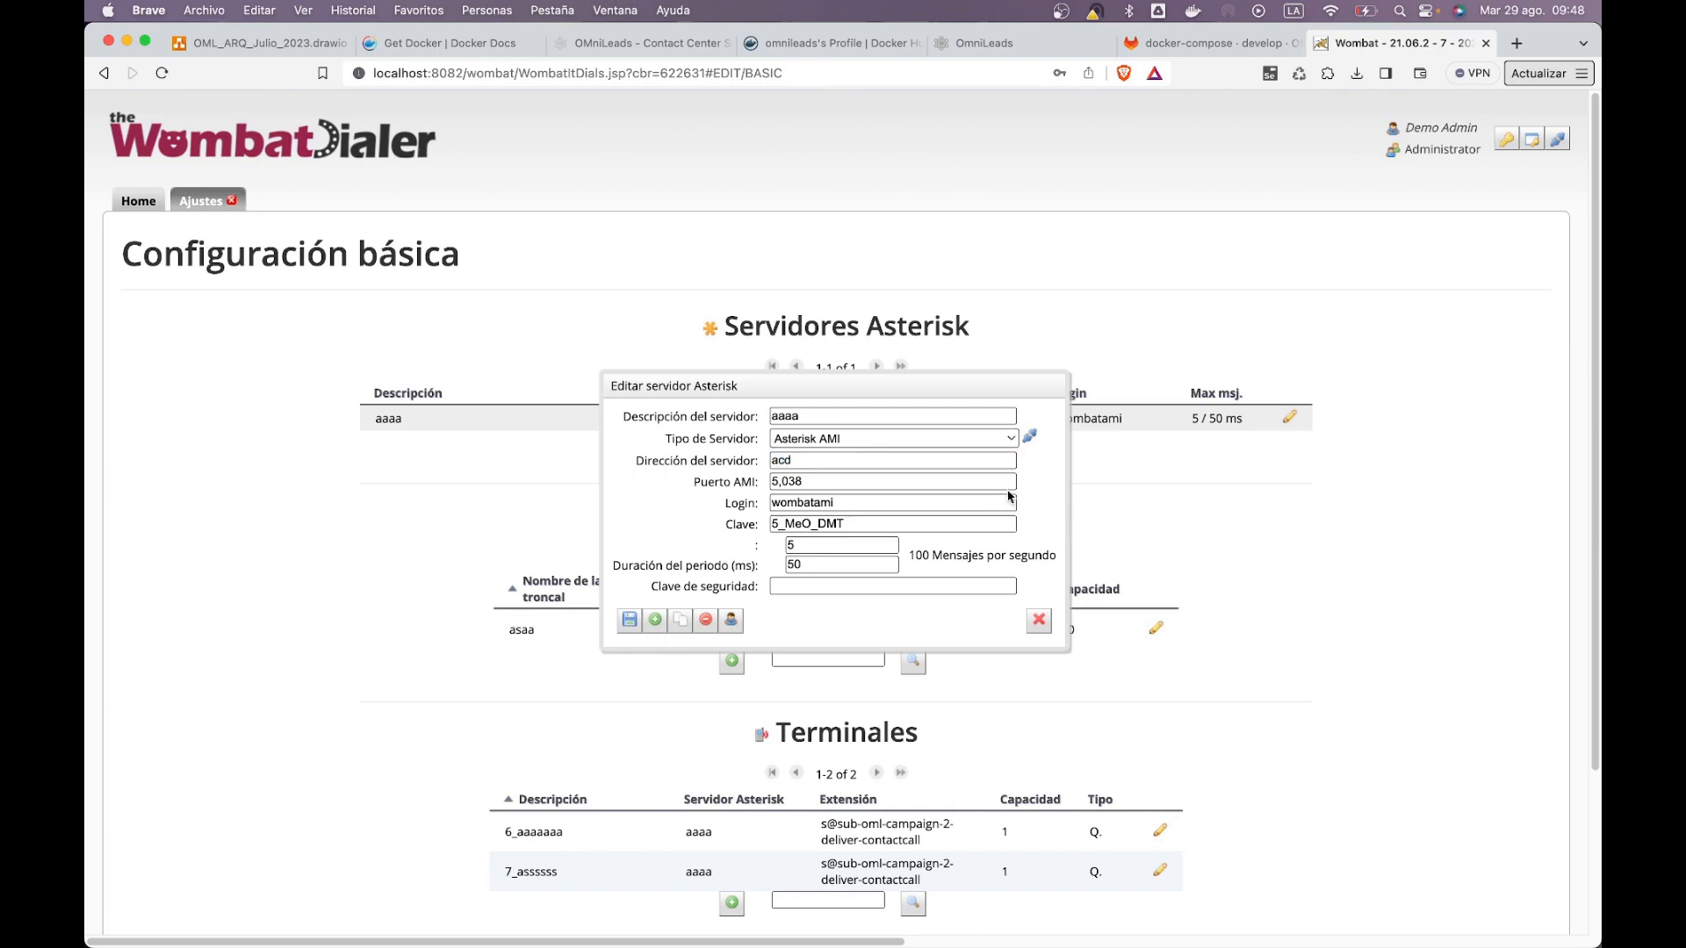
pyautogui.moveTo(844, 462); pyautogui.dragTo(780, 460)
pyautogui.press('super+Tab')
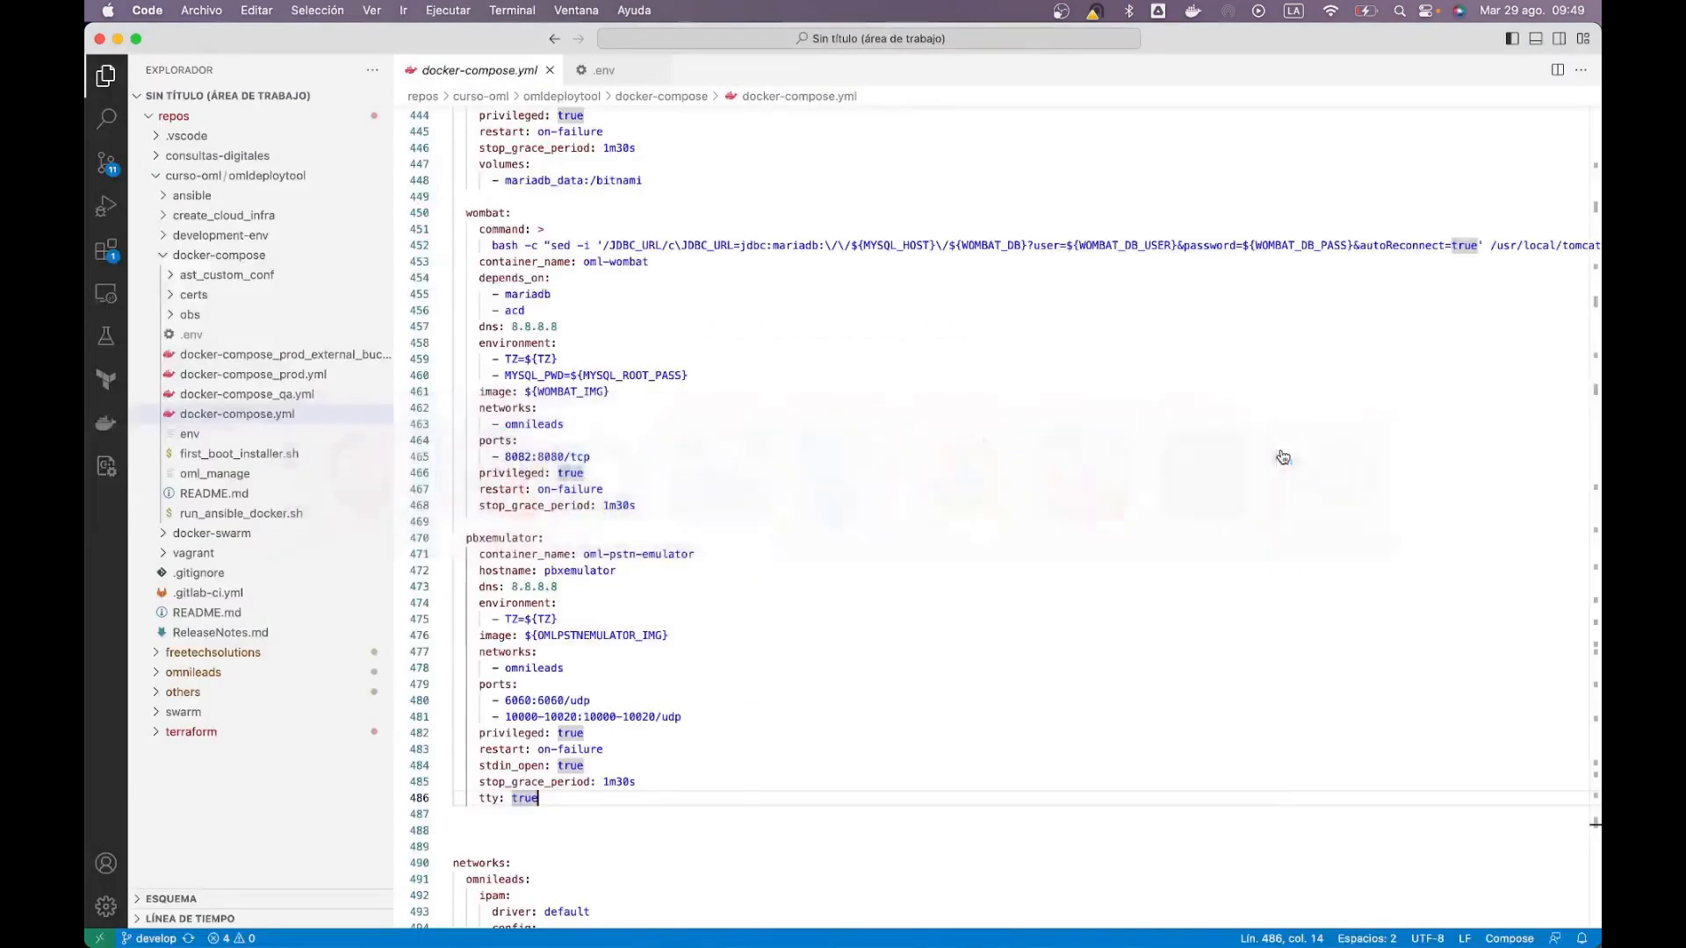
# Step: Scroll docker-compose.yml to the acd service block with container oml-asterisk
pyautogui.click(1532, 10)
pyautogui.hscroll(-3, 1463, 70)
pyautogui.scroll(4, 545, 580)
pyautogui.scroll(20, 555, 567)
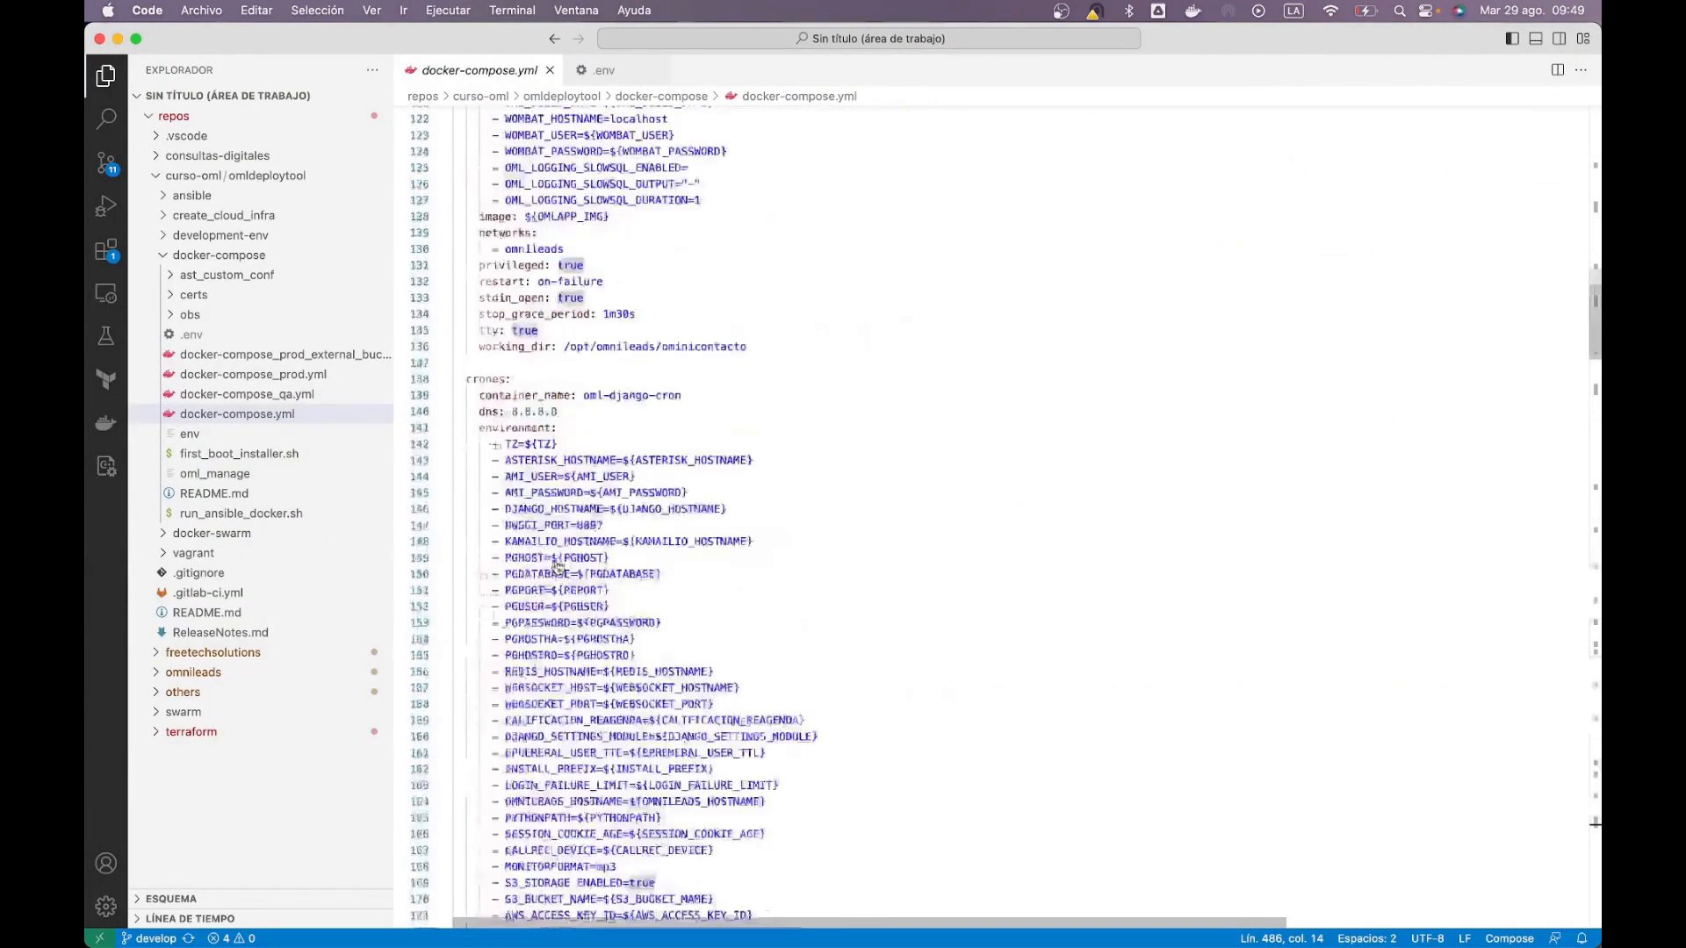
pyautogui.scroll(-15, 560, 562)
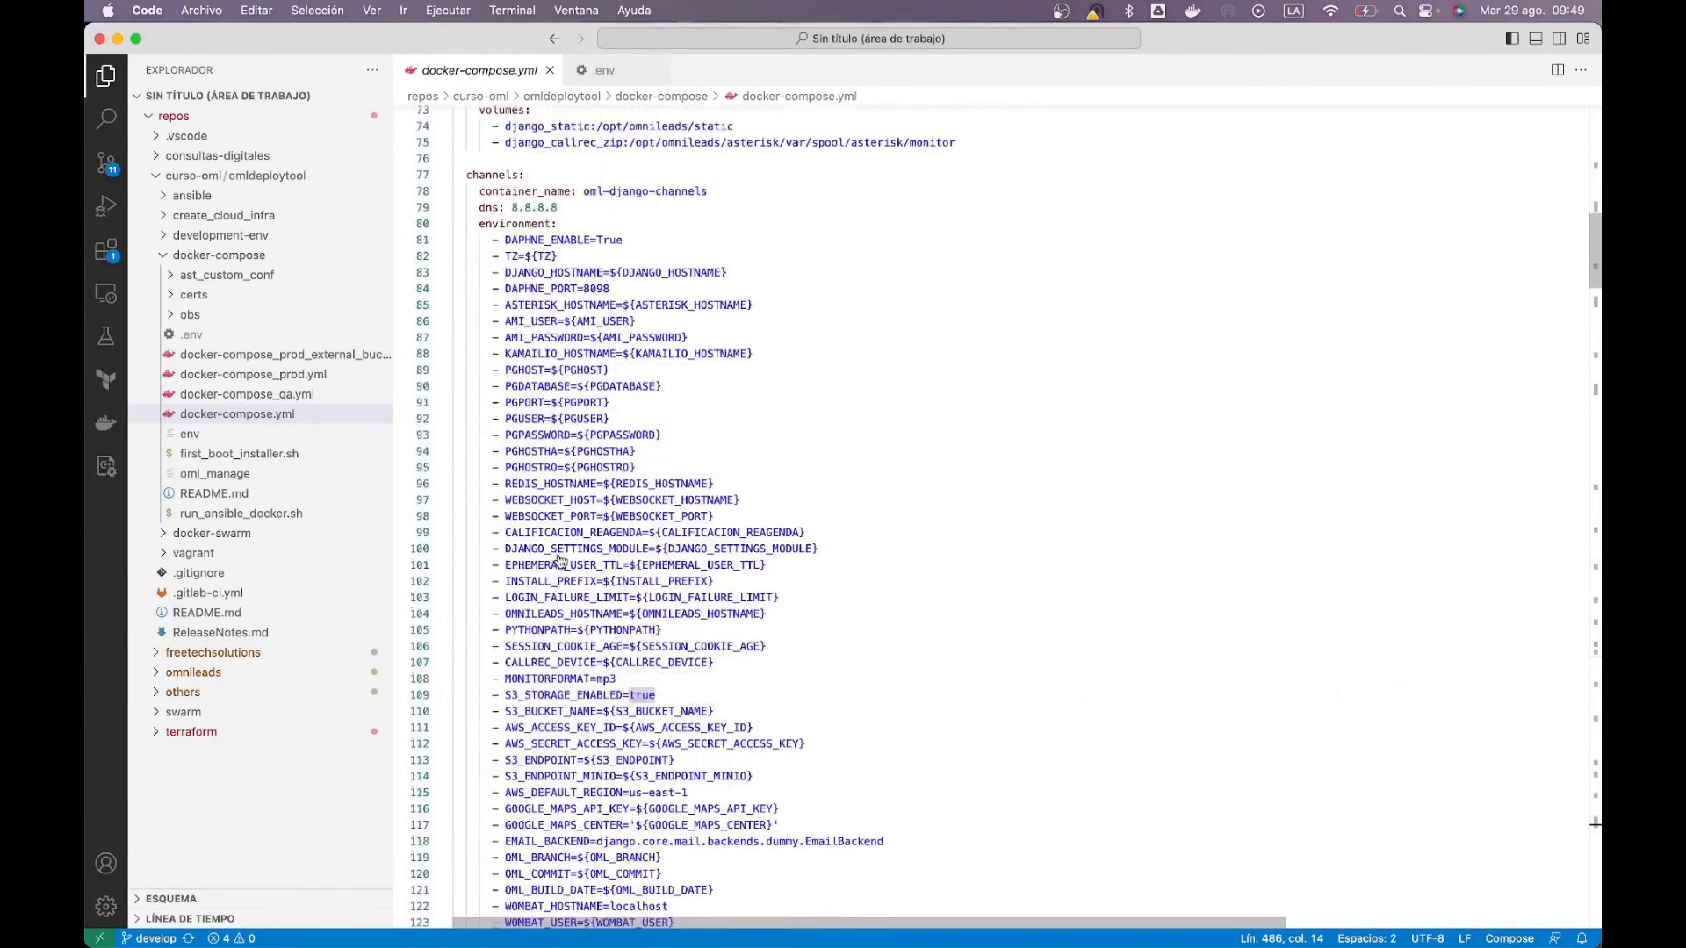
pyautogui.scroll(-15, 561, 562)
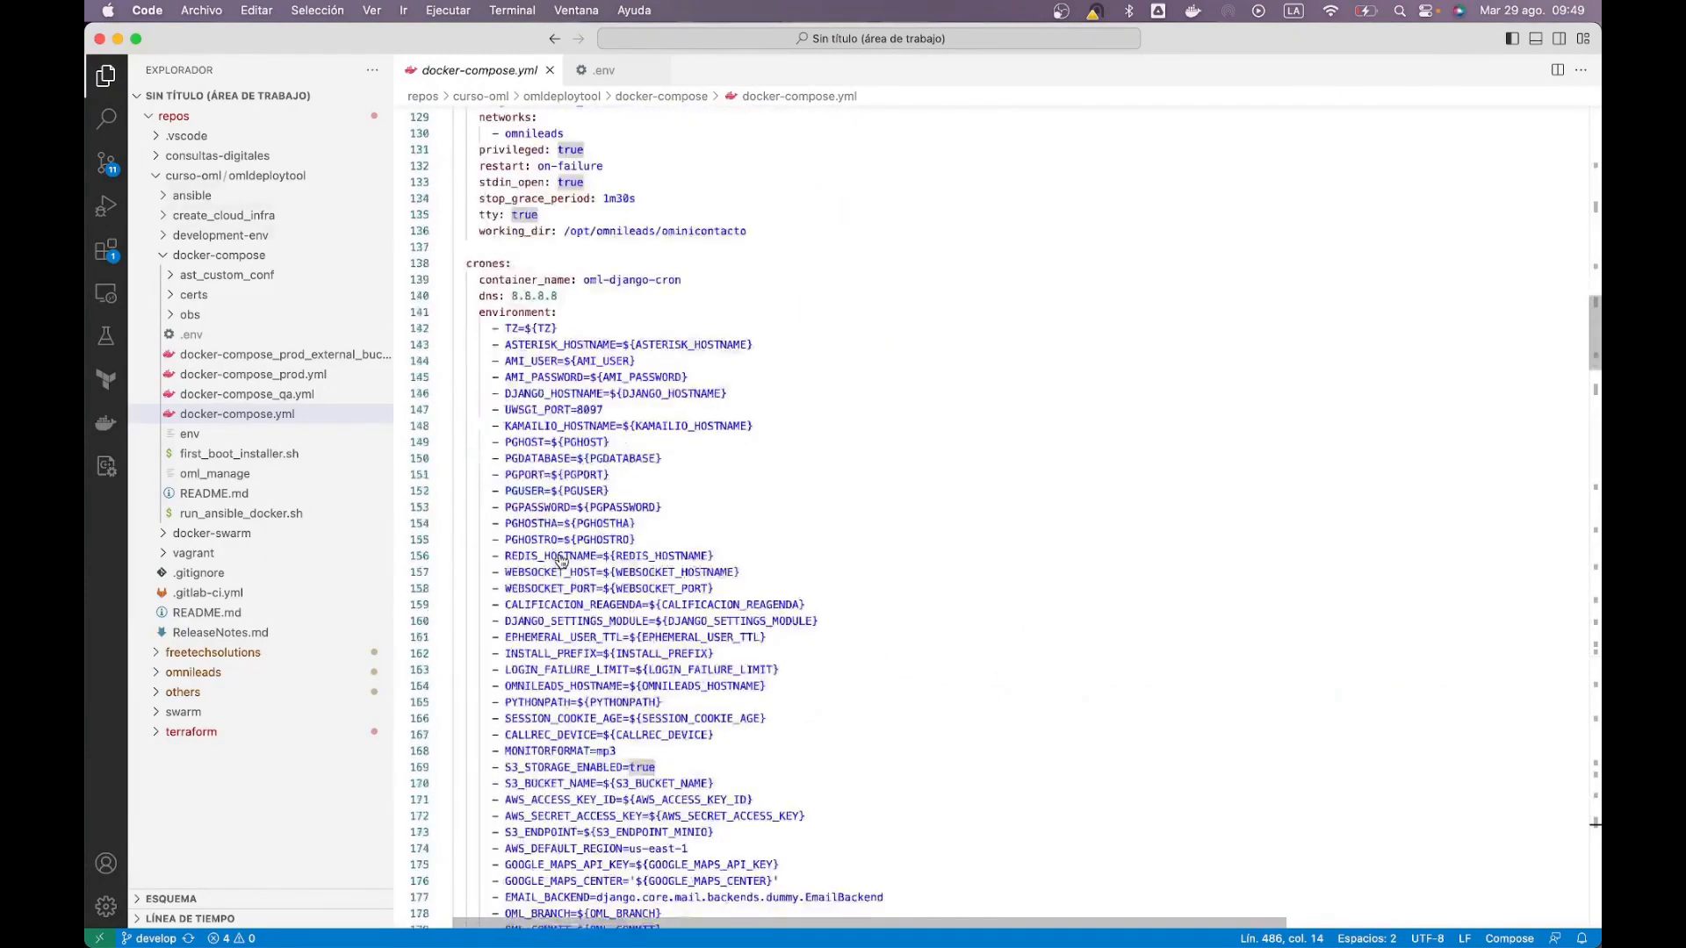
pyautogui.scroll(-2, 562, 562)
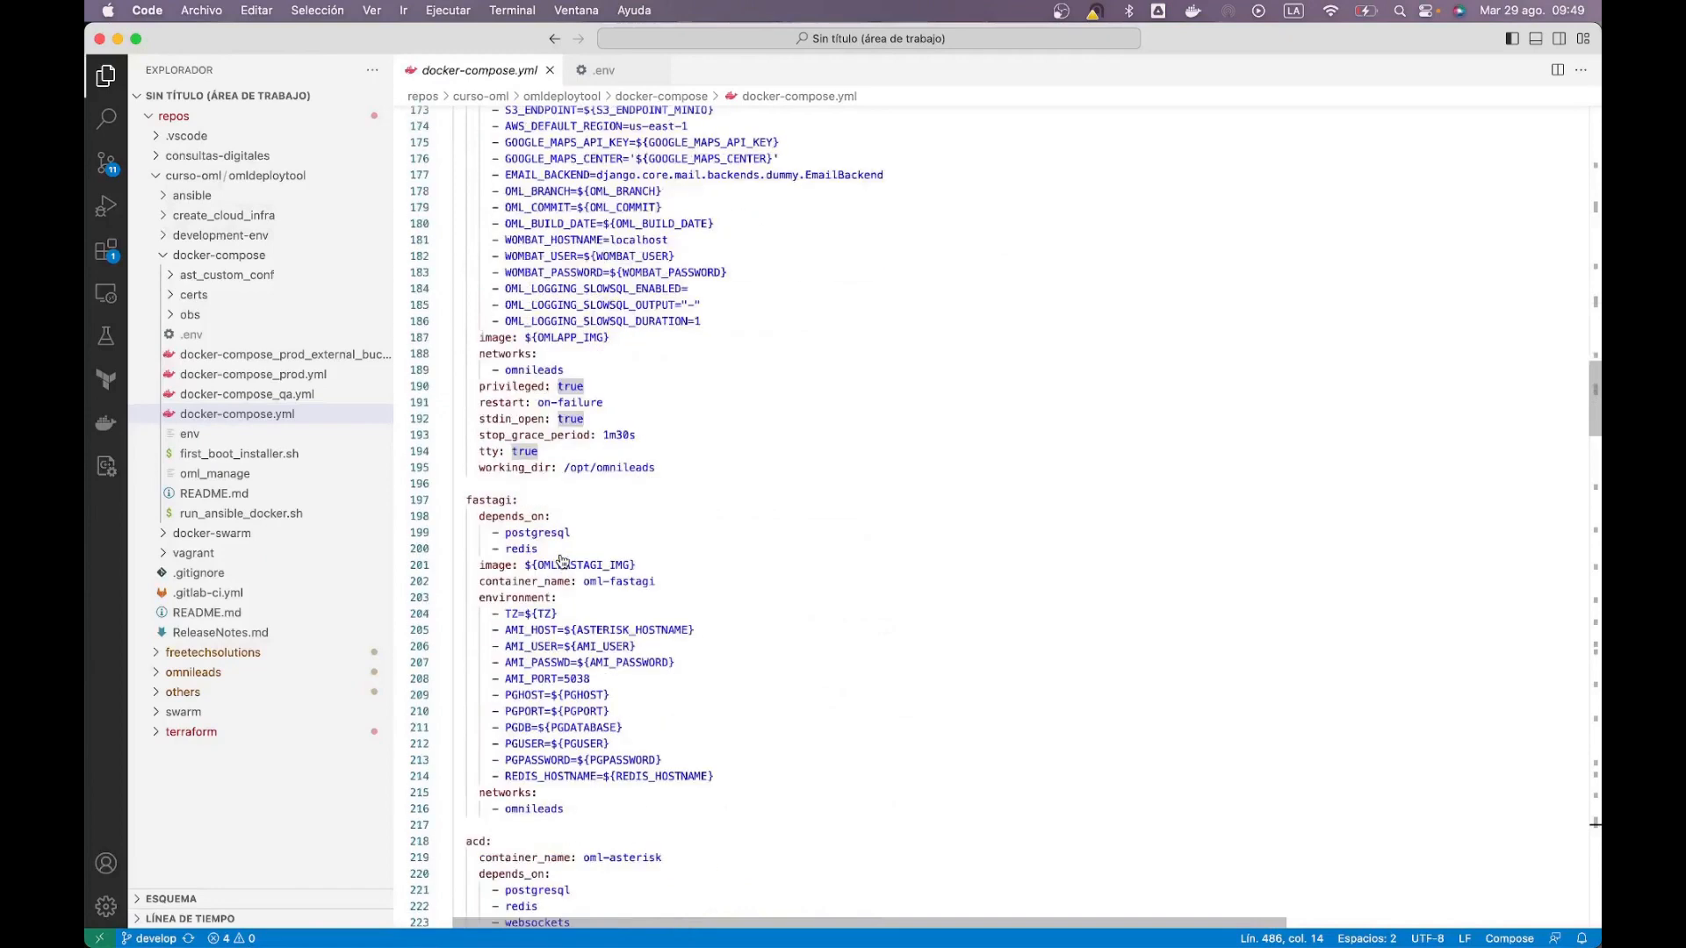
pyautogui.scroll(-10, 562, 559)
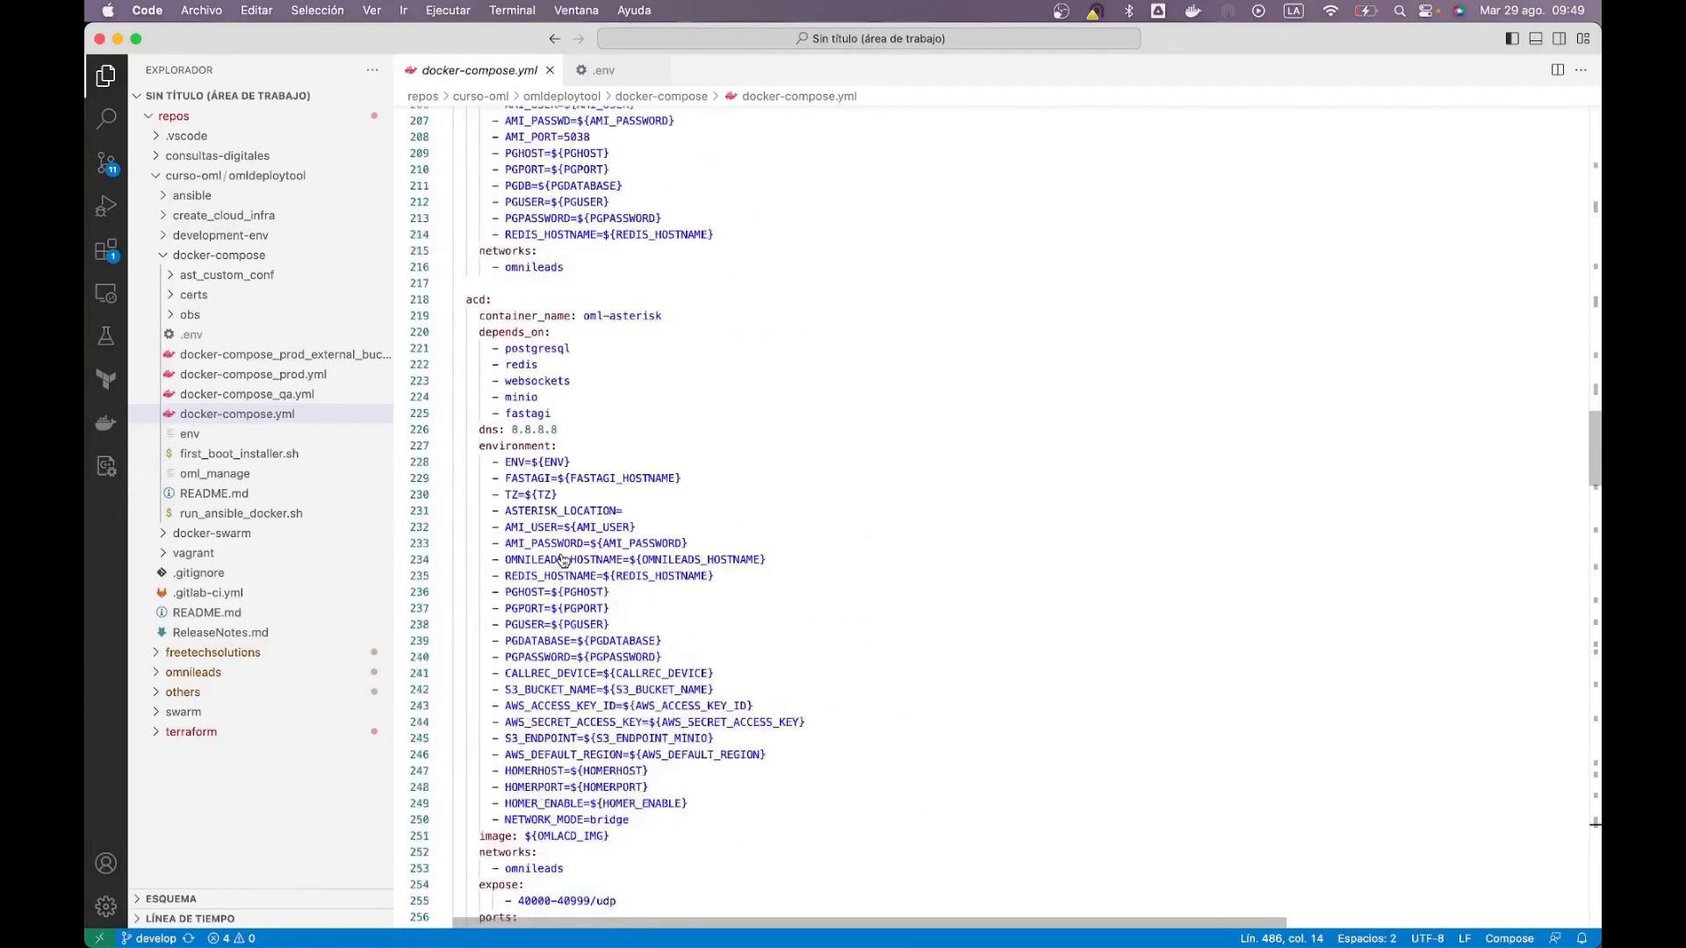
pyautogui.click(556, 334)
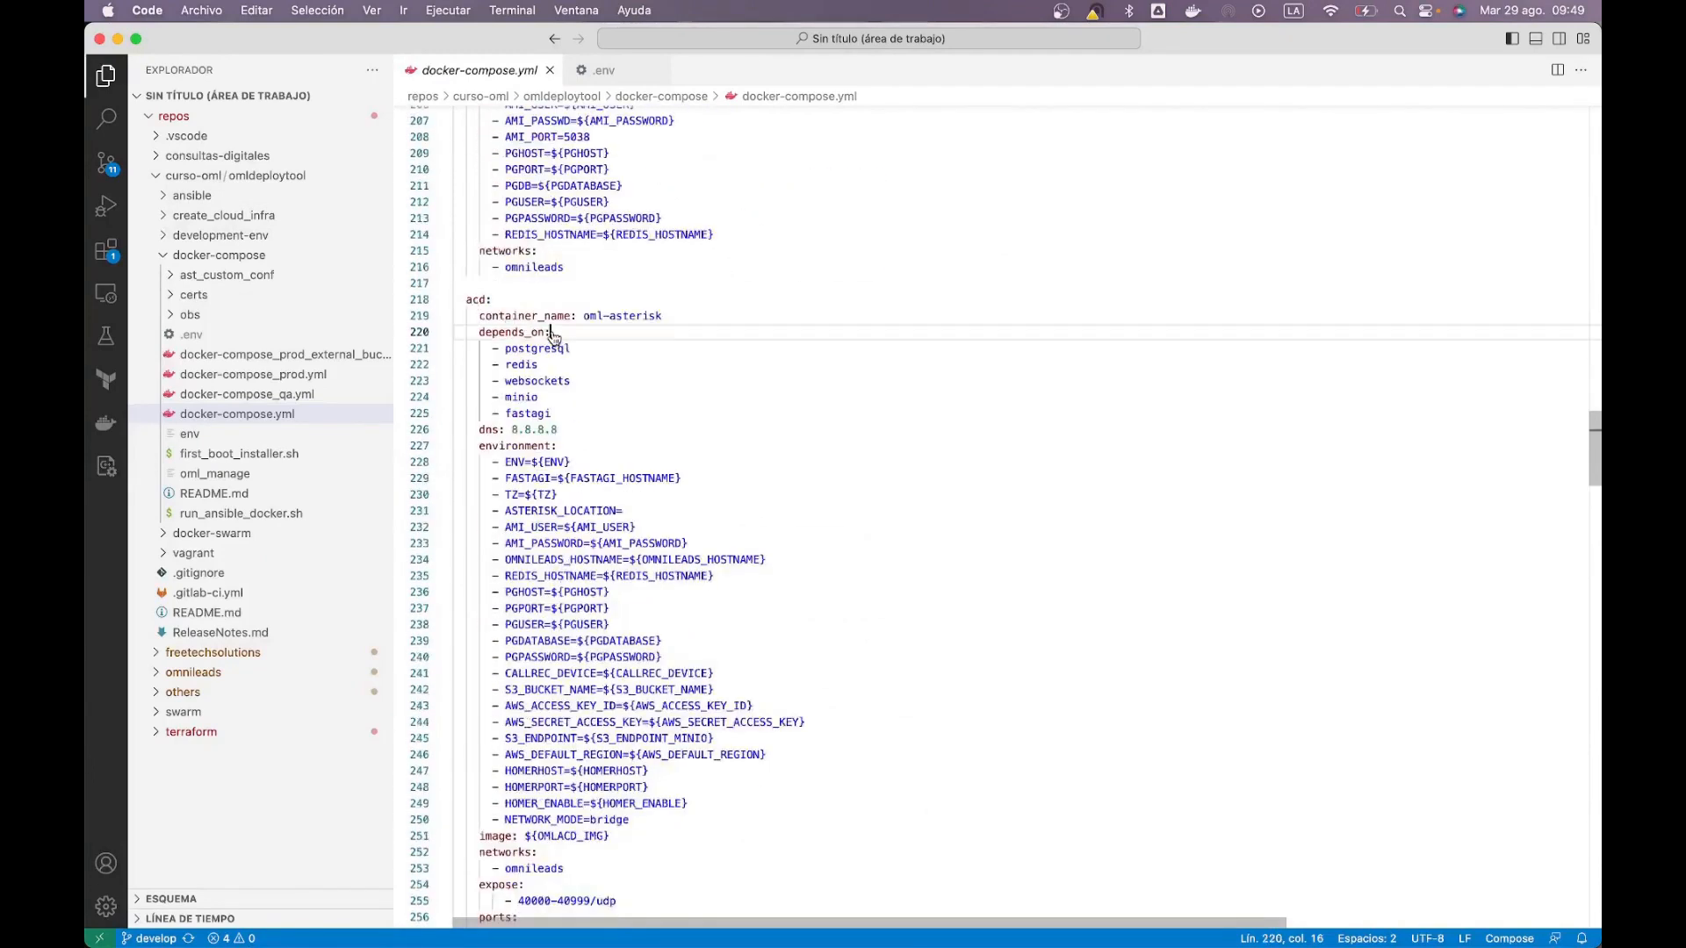
pyautogui.moveTo(486, 300); pyautogui.dragTo(459, 294)
pyautogui.click(733, 397)
pyautogui.press('super+Tab')
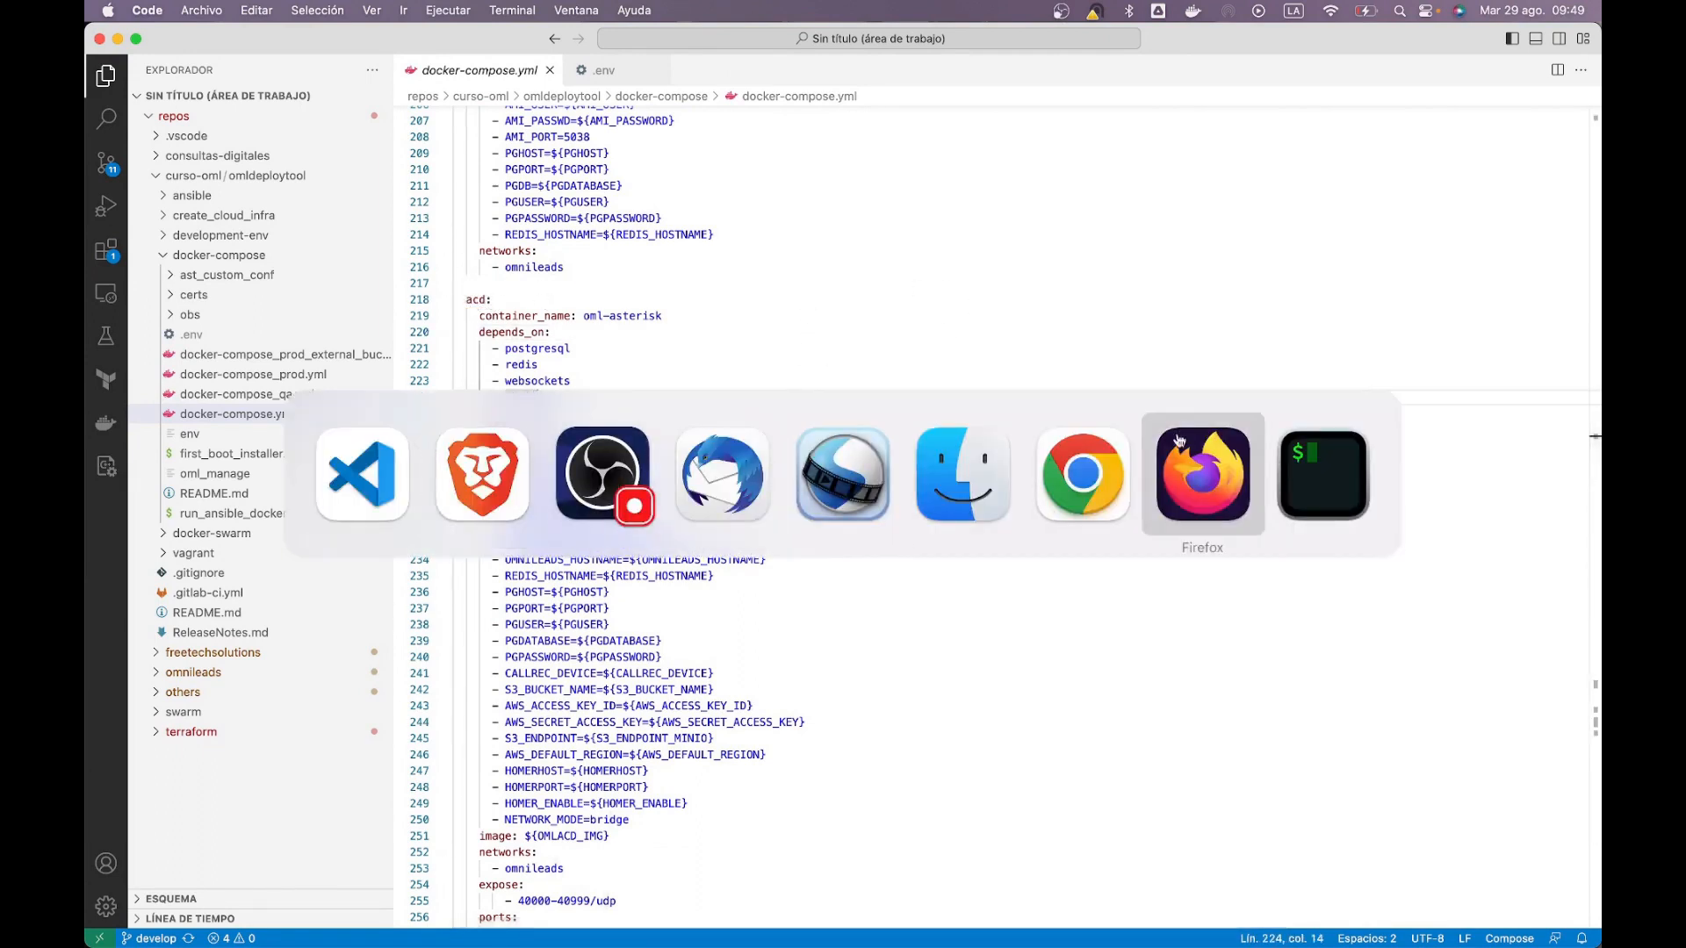
# Step: Open a bash shell inside the oml-wombat container with docker exec -it
pyautogui.click(1310, 432)
pyautogui.hotkey('ctrl', 'l')
pyautogui.write('docker com')
pyautogui.press('BackSpace')
pyautogui.press('BackSpace')
pyautogui.press('BackSpace')
pyautogui.write('exec  -')
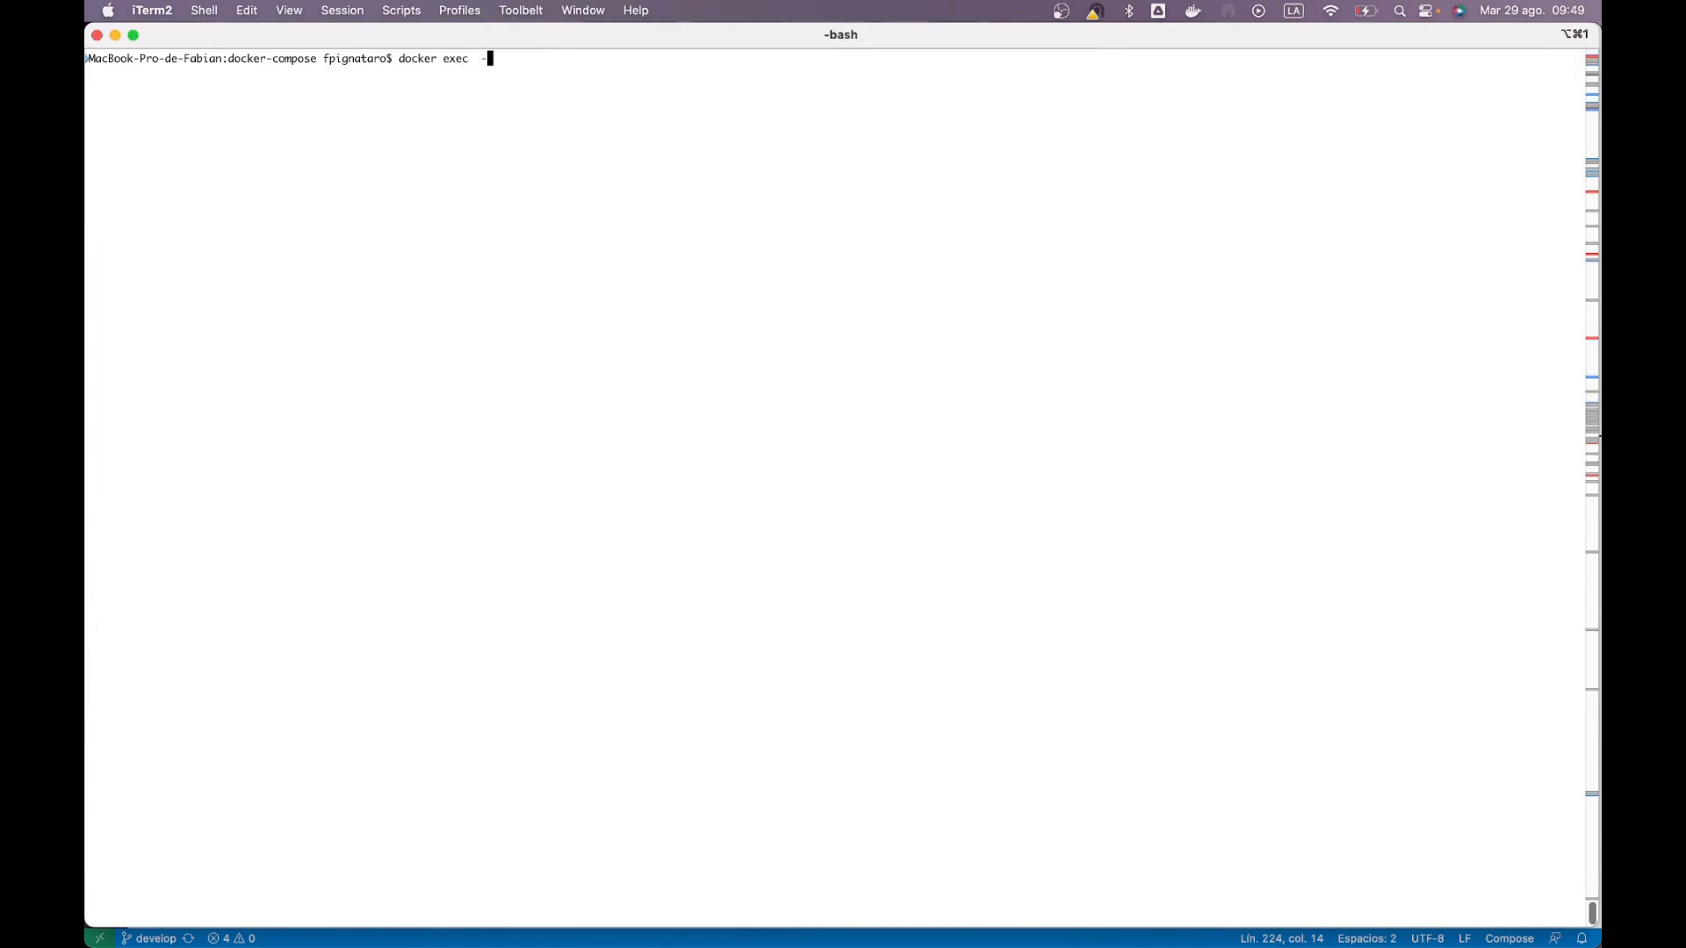
pyautogui.write('it oml-wombat bash')
pyautogui.press('Return')
# Step: Ping acd, confirming replies from 10.12.12.13 with 0% packet loss
pyautogui.press('Return')
pyautogui.press('Return')
pyautogui.write('ping acd')
pyautogui.press('Return')
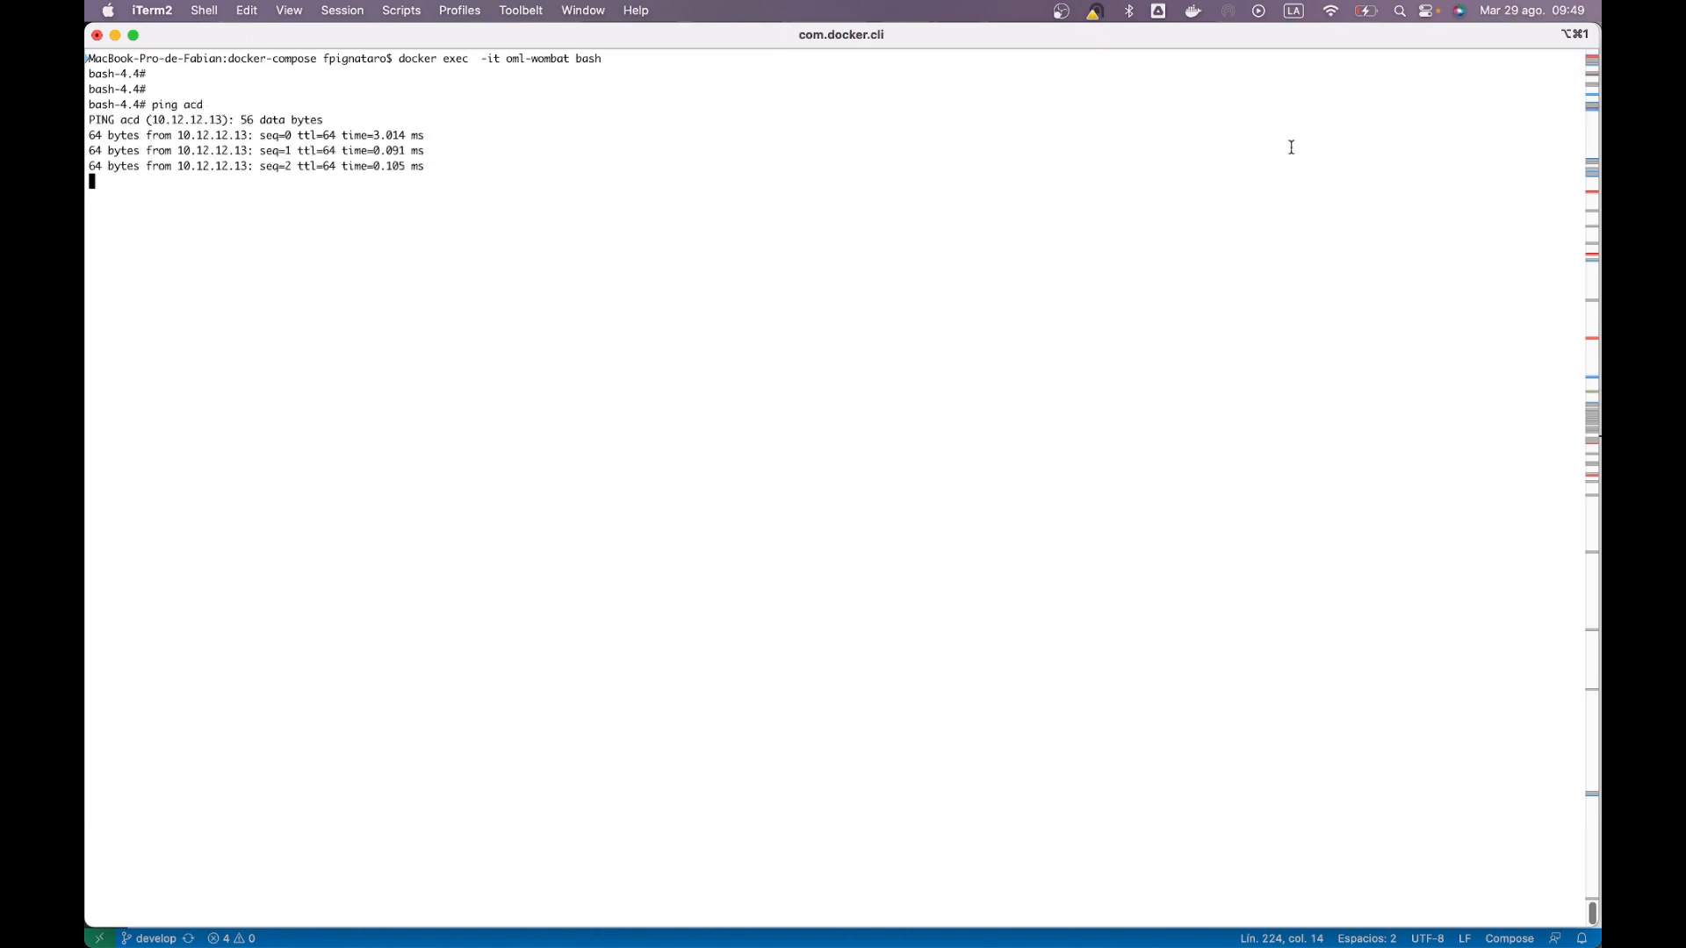
pyautogui.hotkey('ctrl', 'c')
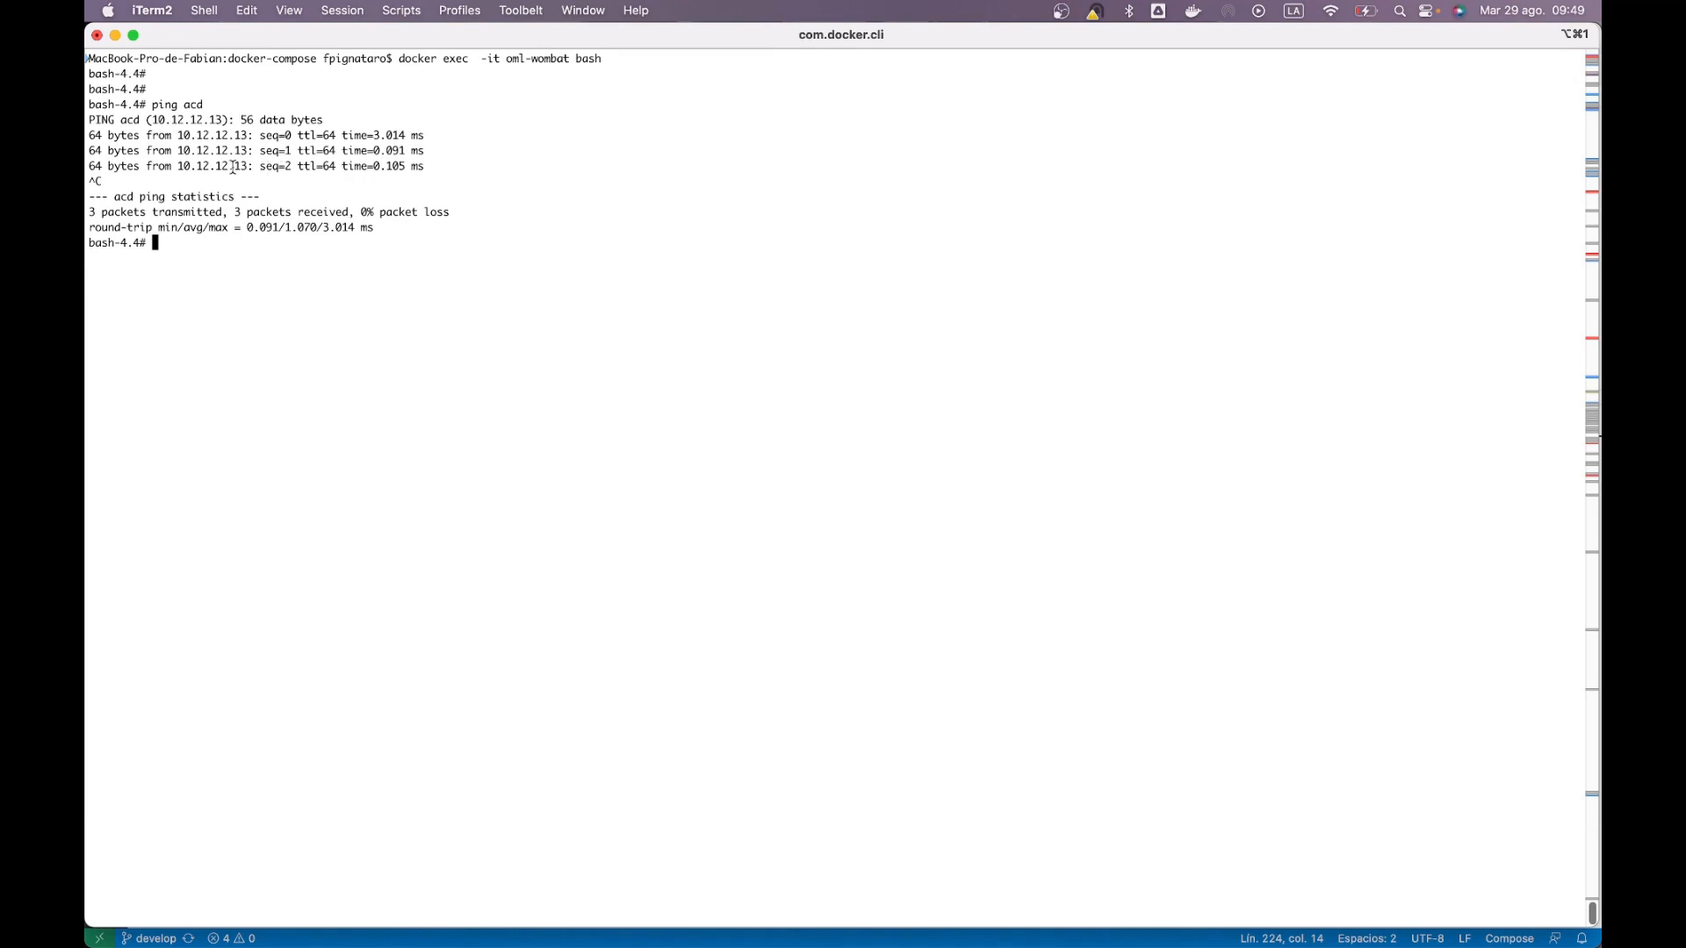
pyautogui.moveTo(248, 170)
pyautogui.mouseDown()
pyautogui.moveTo(164, 166)
pyautogui.moveTo(234, 173)
pyautogui.mouseUp()
# Step: Highlight the IP 10.12.12.13 and the acd service name for comparison
pyautogui.click(177, 167)
pyautogui.click(252, 160)
pyautogui.moveTo(248, 163); pyautogui.dragTo(175, 172)
pyautogui.click(181, 170)
pyautogui.moveTo(212, 107); pyautogui.dragTo(179, 106)
pyautogui.click(179, 106)
# Step: Return to WombatDialer's Editar servidor Asterisk form
pyautogui.press('super+Tab')
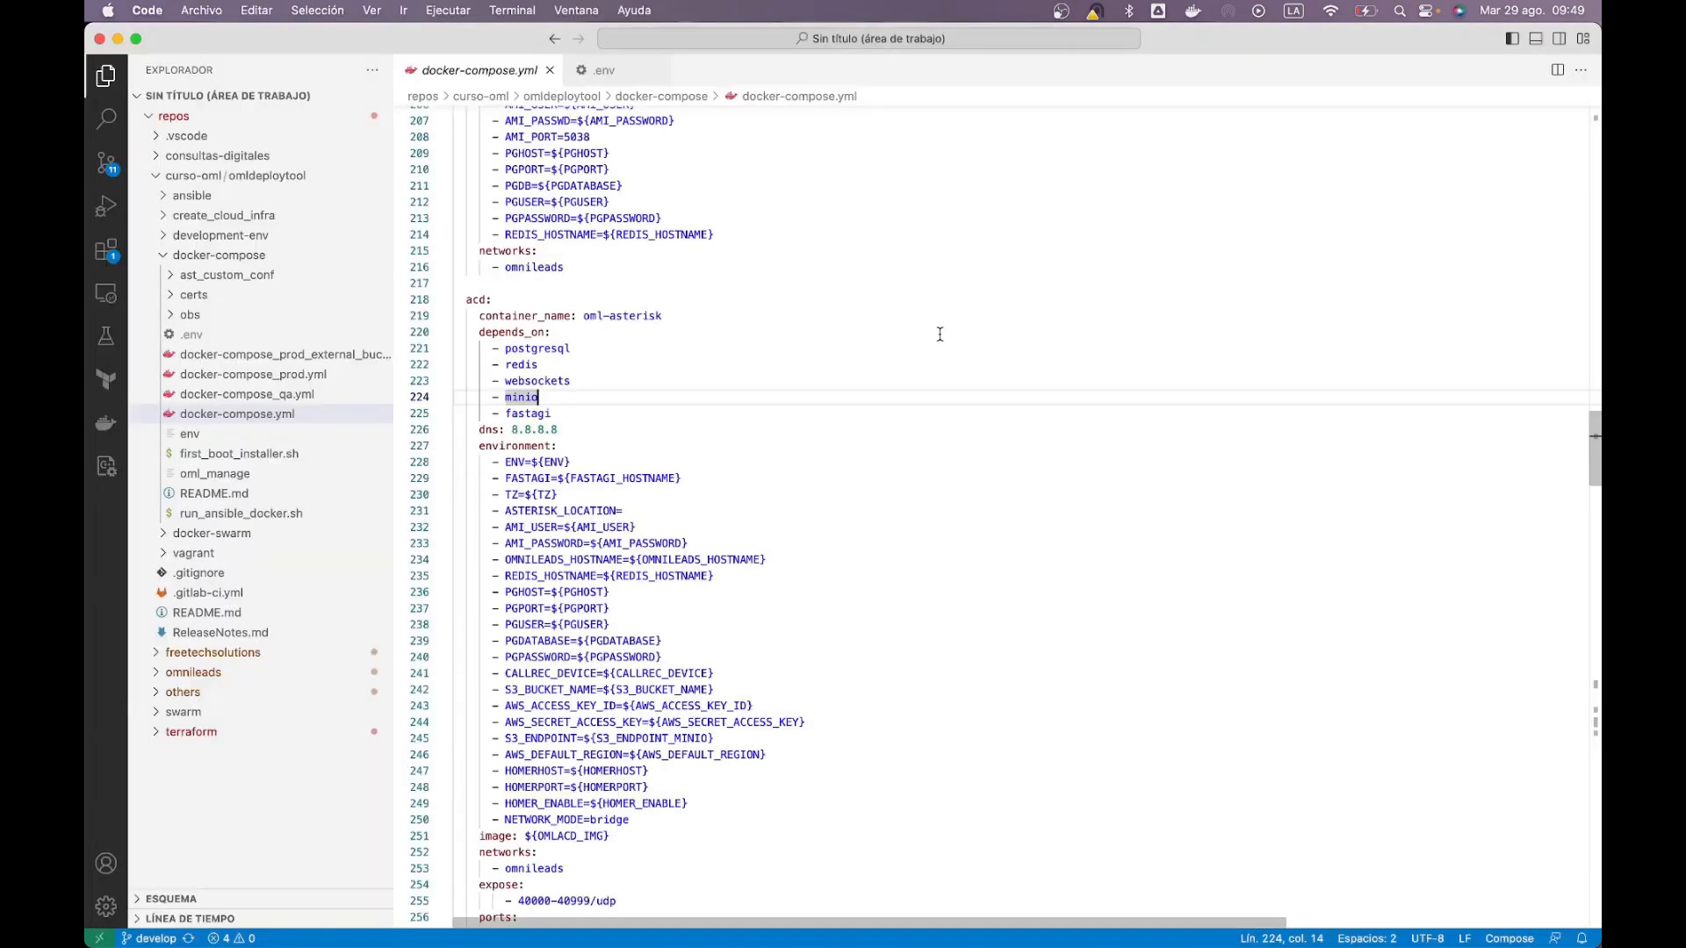
pyautogui.press('super+Tab')
pyautogui.press('super+shift+Tab')
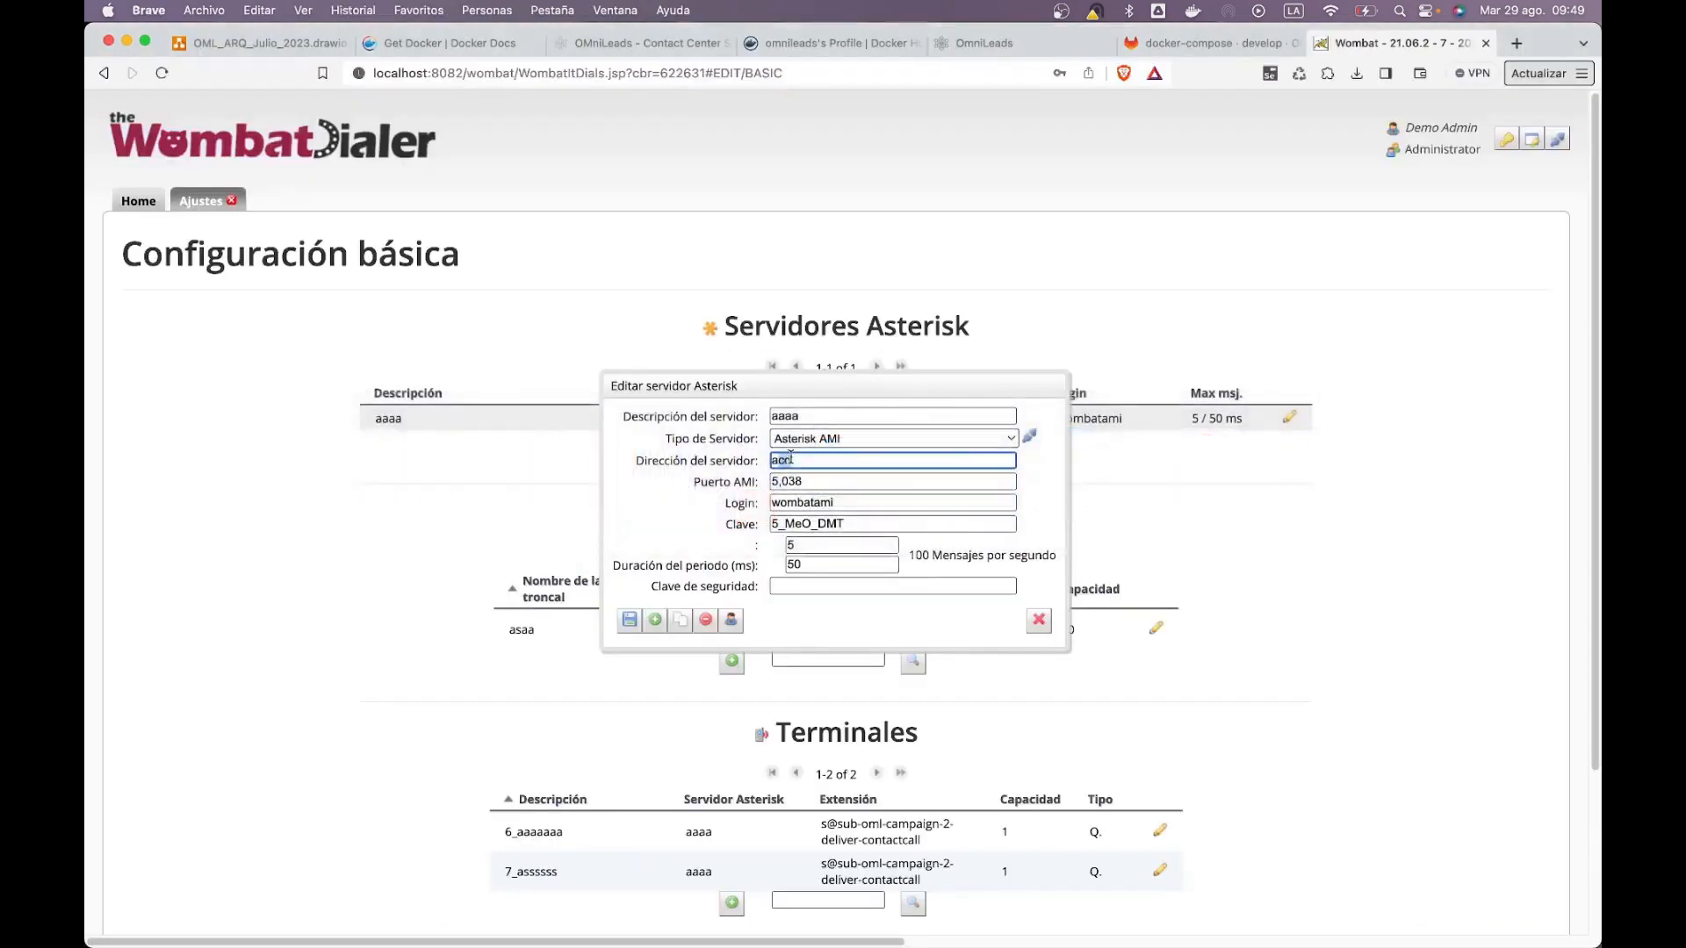
# Step: Step through the server address acd, AMI port 5,038, login and password fields
pyautogui.click(791, 463)
pyautogui.press('Tab')
pyautogui.click(819, 505)
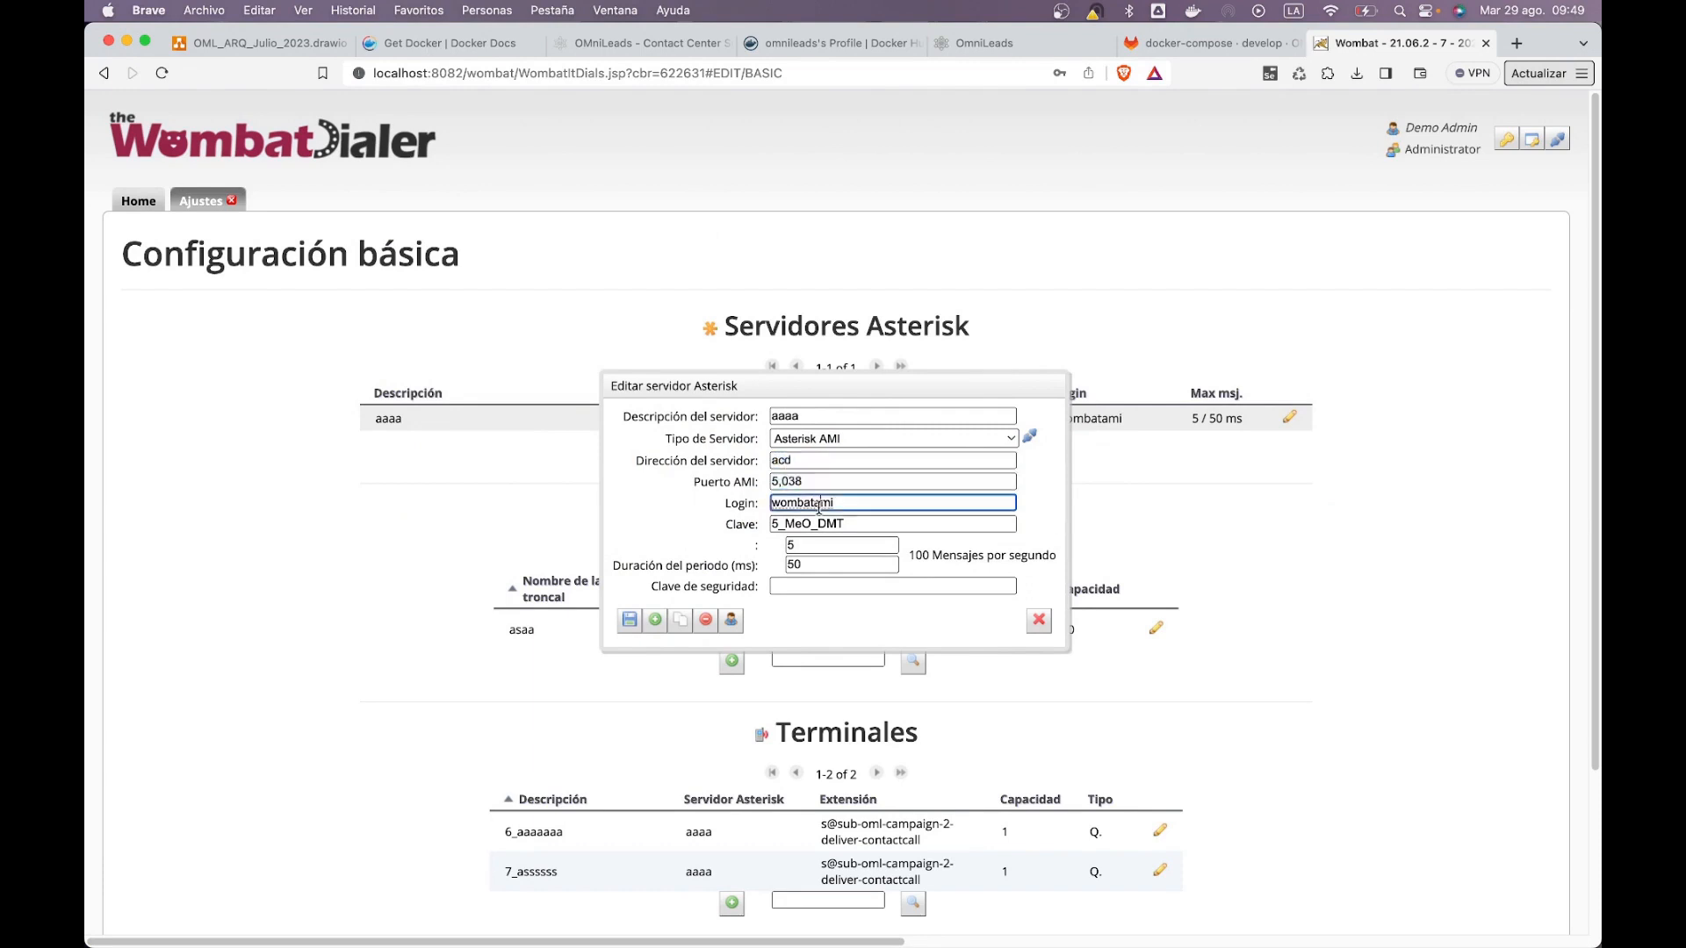
pyautogui.press('Tab')
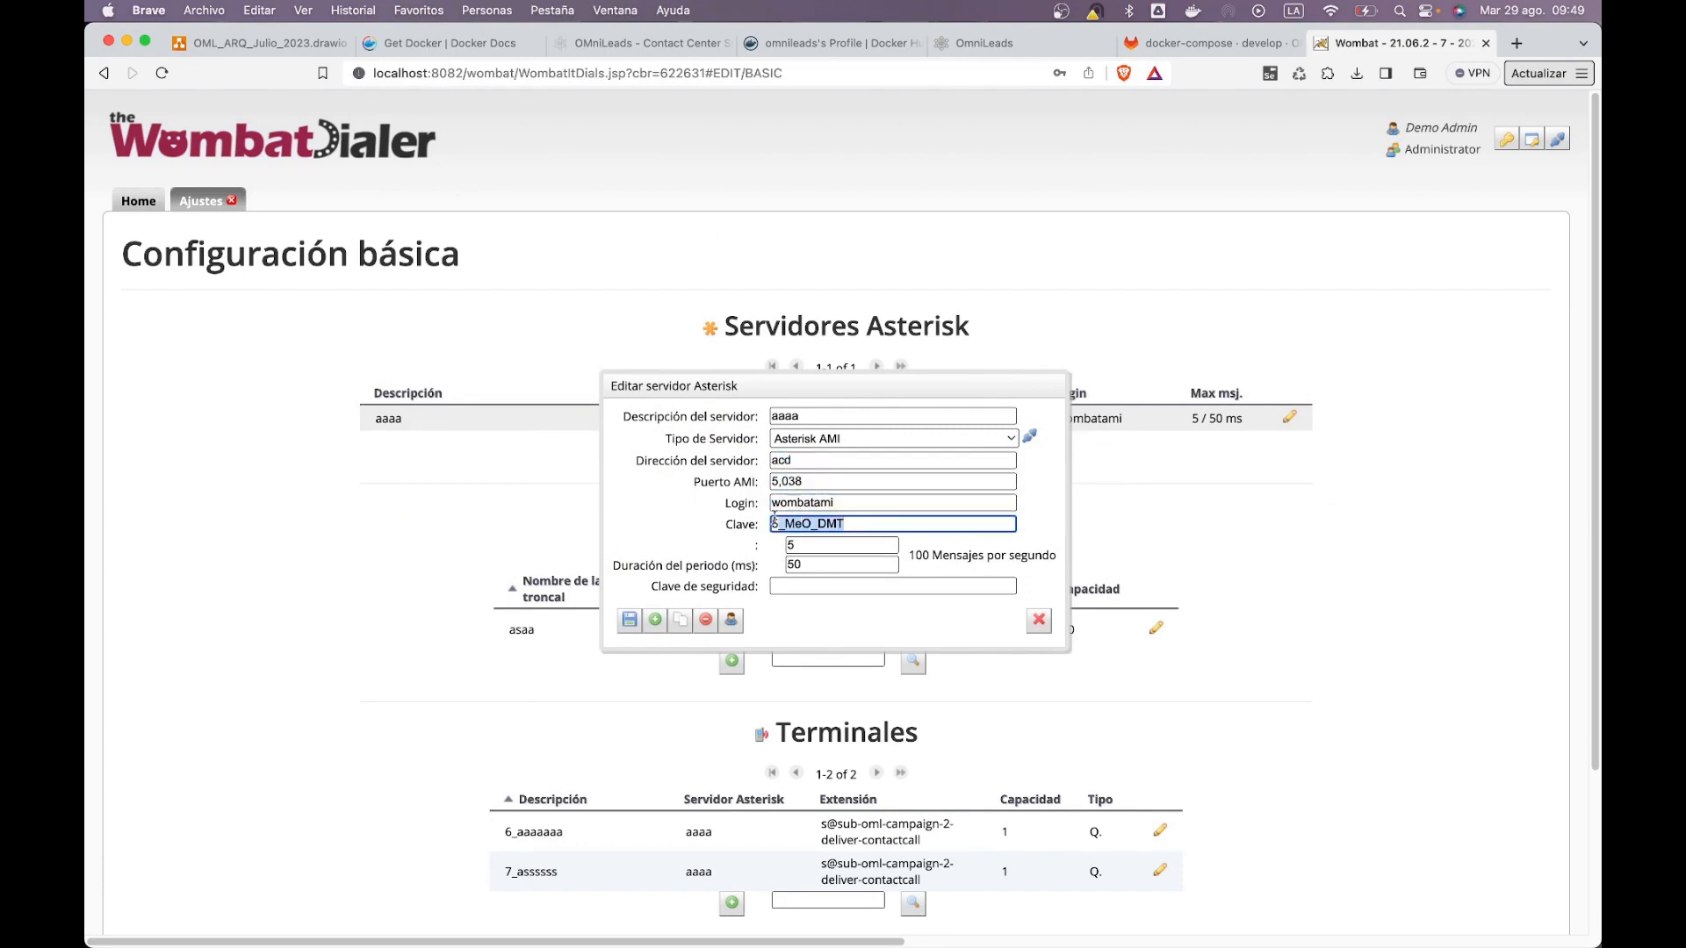
pyautogui.hotkey('shift', 'Tab')
pyautogui.press('super+Tab')
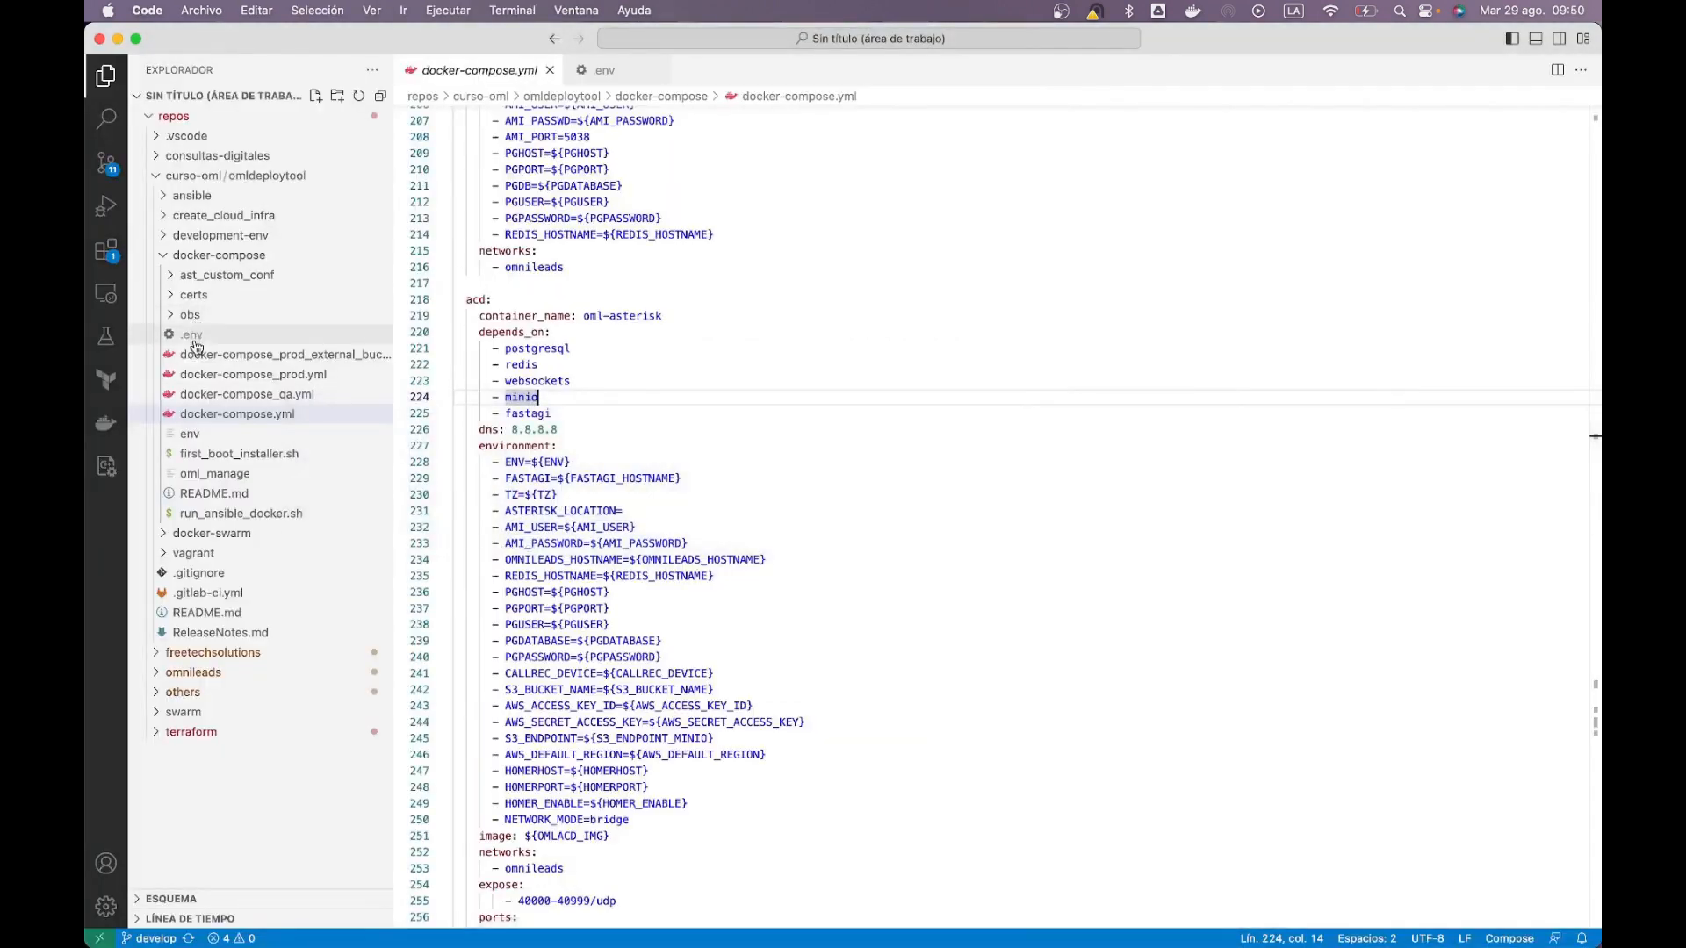
# Step: Search the .env file for 'womba' to find the Wombat dialer hostname and credentials
pyautogui.click(191, 335)
pyautogui.scroll(-3, 842, 509)
pyautogui.click(842, 511)
pyautogui.press('super+f')
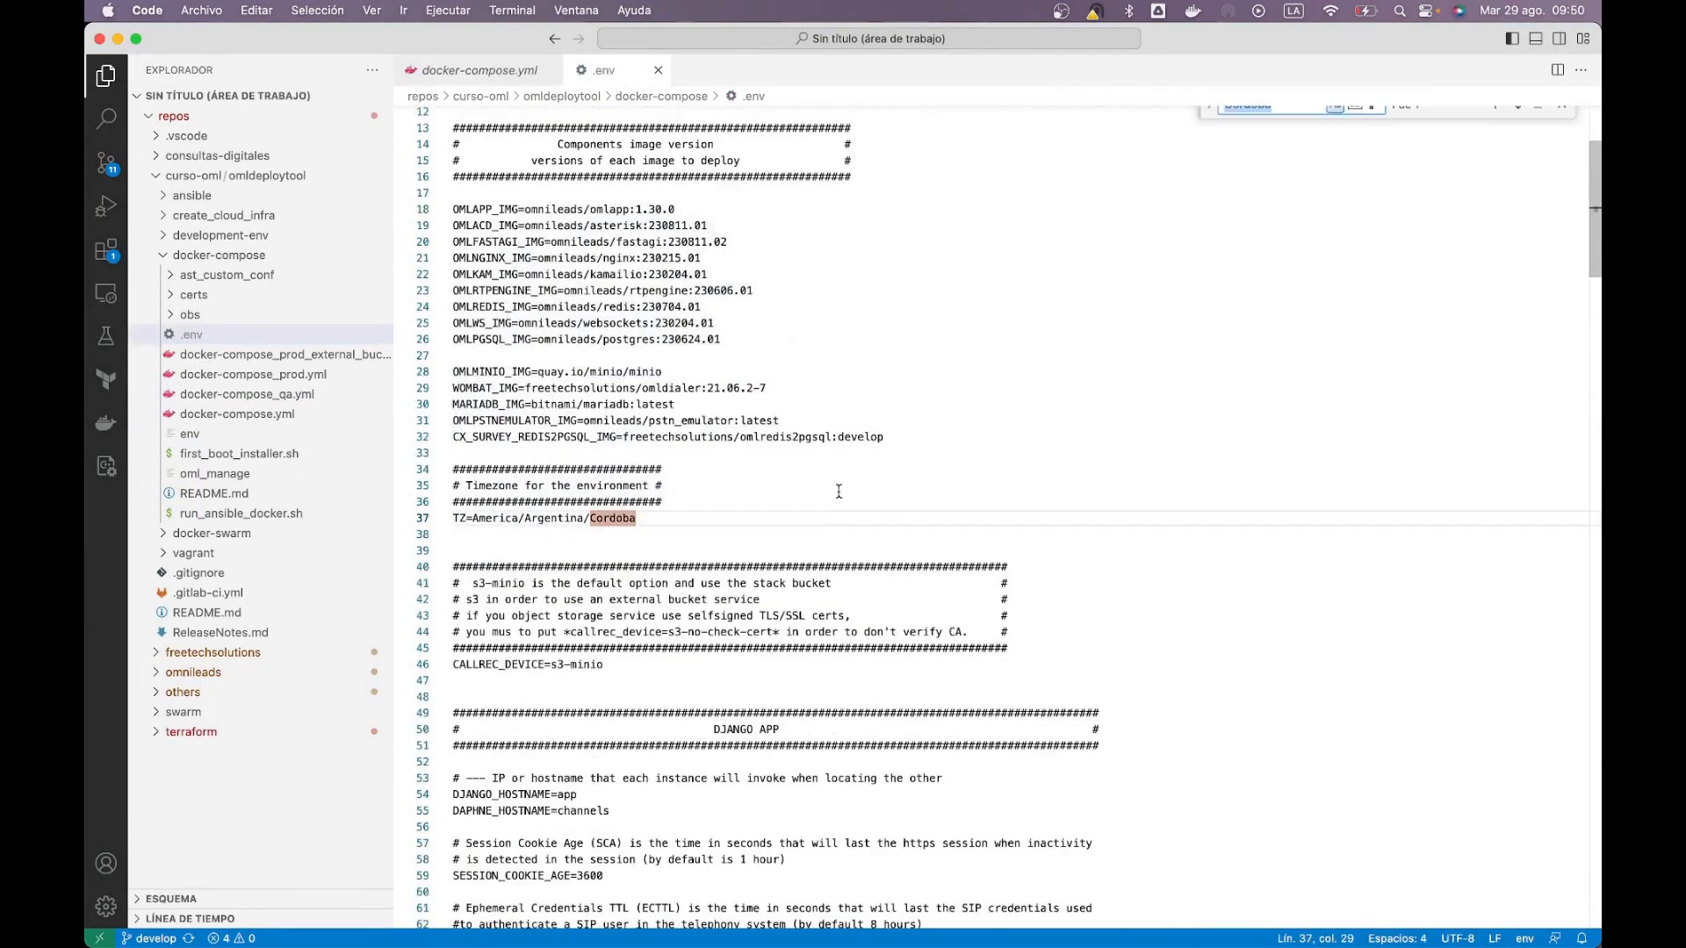
pyautogui.write('womba')
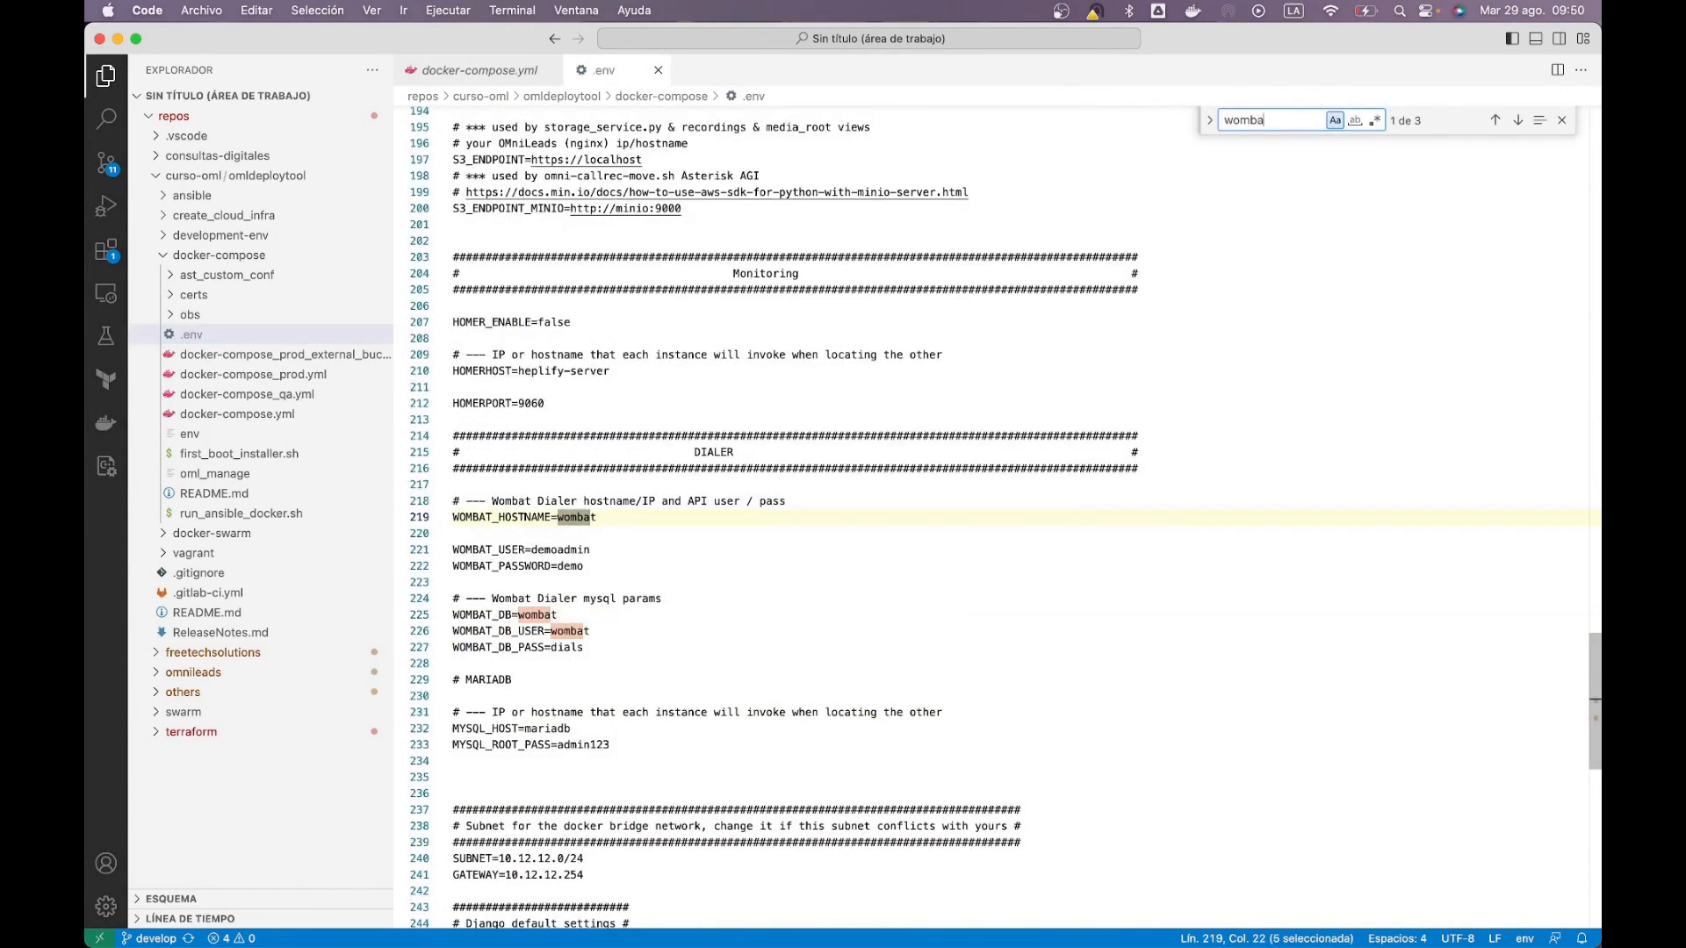
pyautogui.press('Escape')
pyautogui.click(989, 386)
pyautogui.scroll(20, 992, 383)
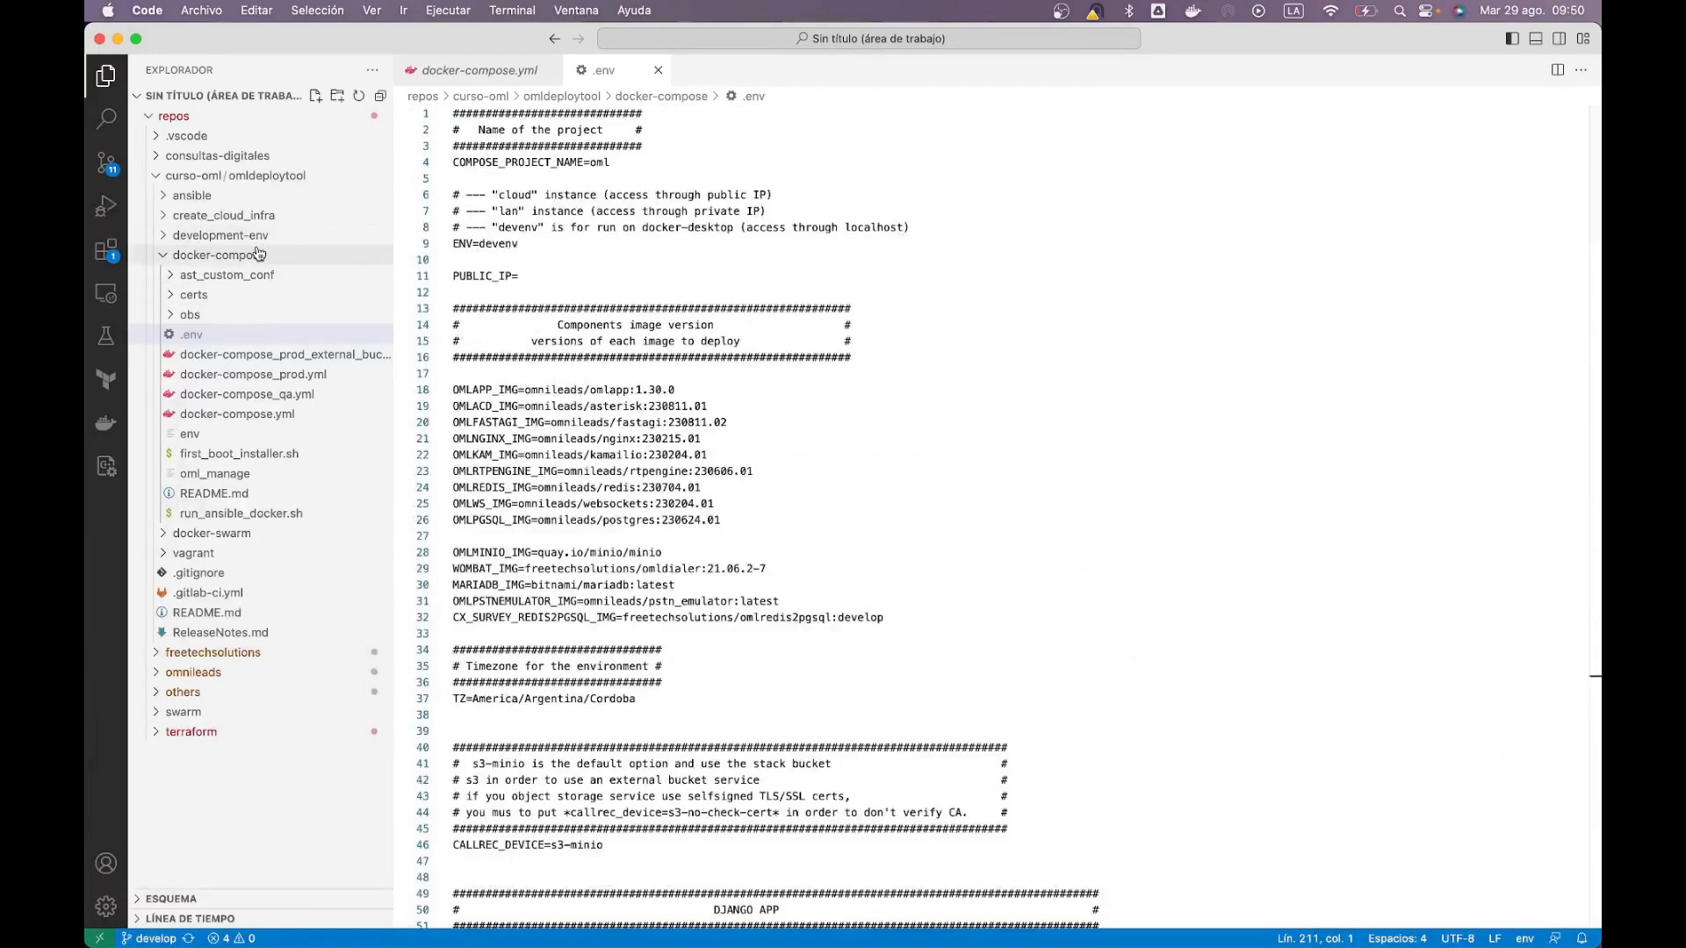
pyautogui.press('super+Tab')
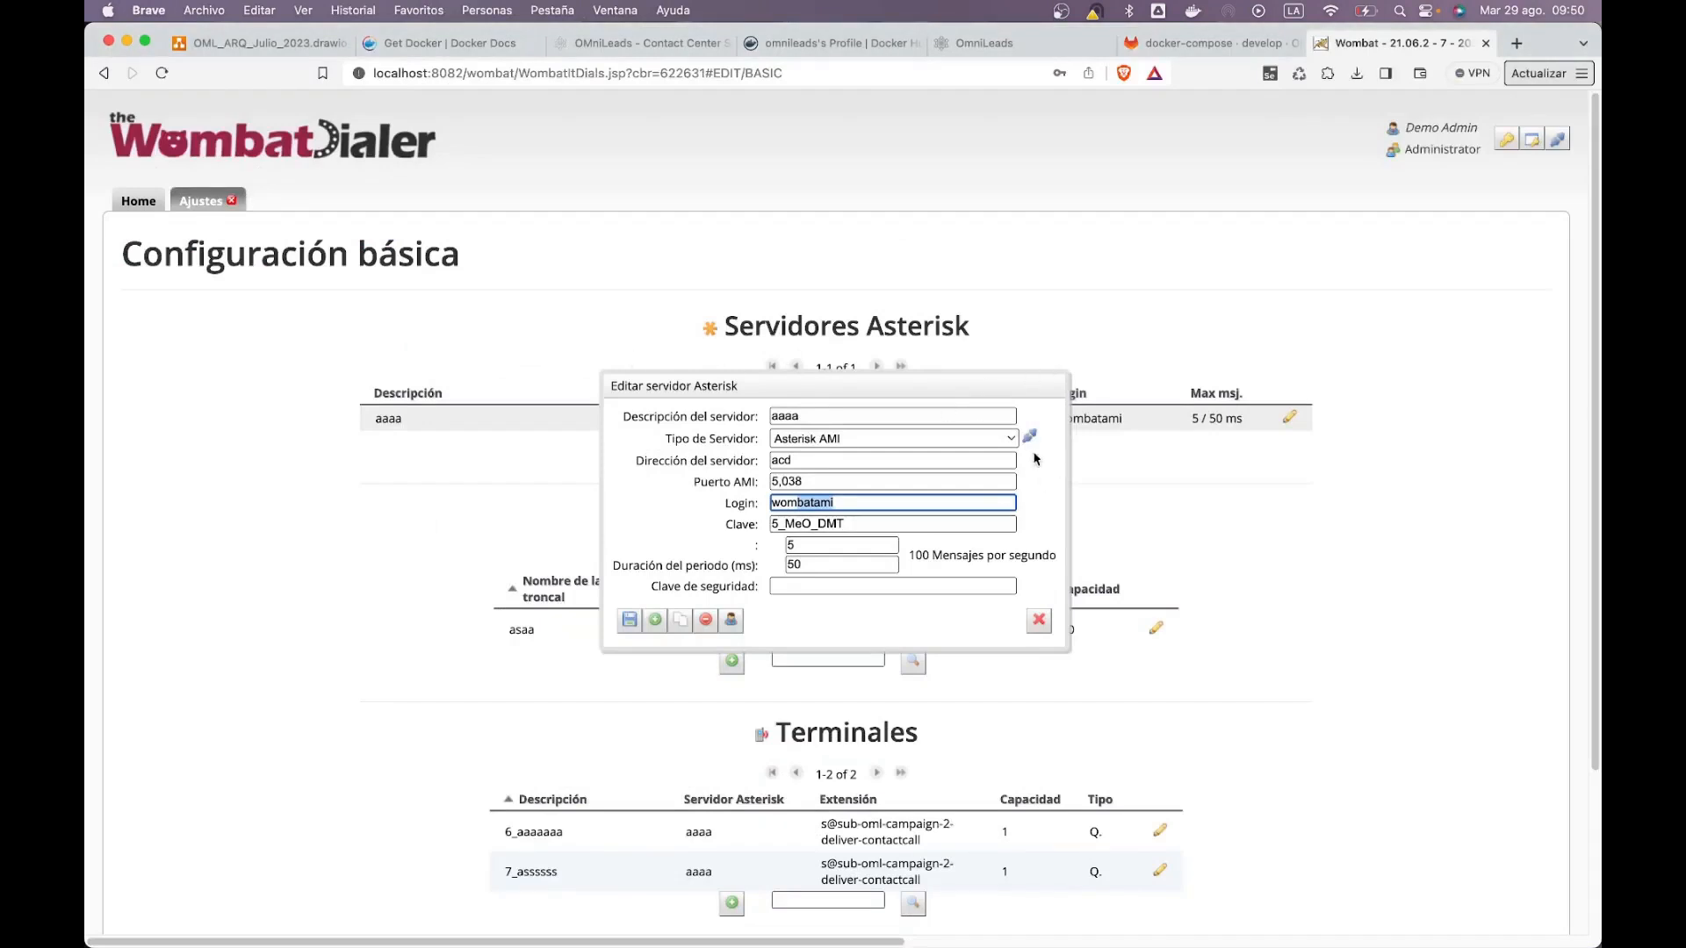
# Step: Run the Test Servidor connection check against acd twice, passing both times
pyautogui.click(1042, 509)
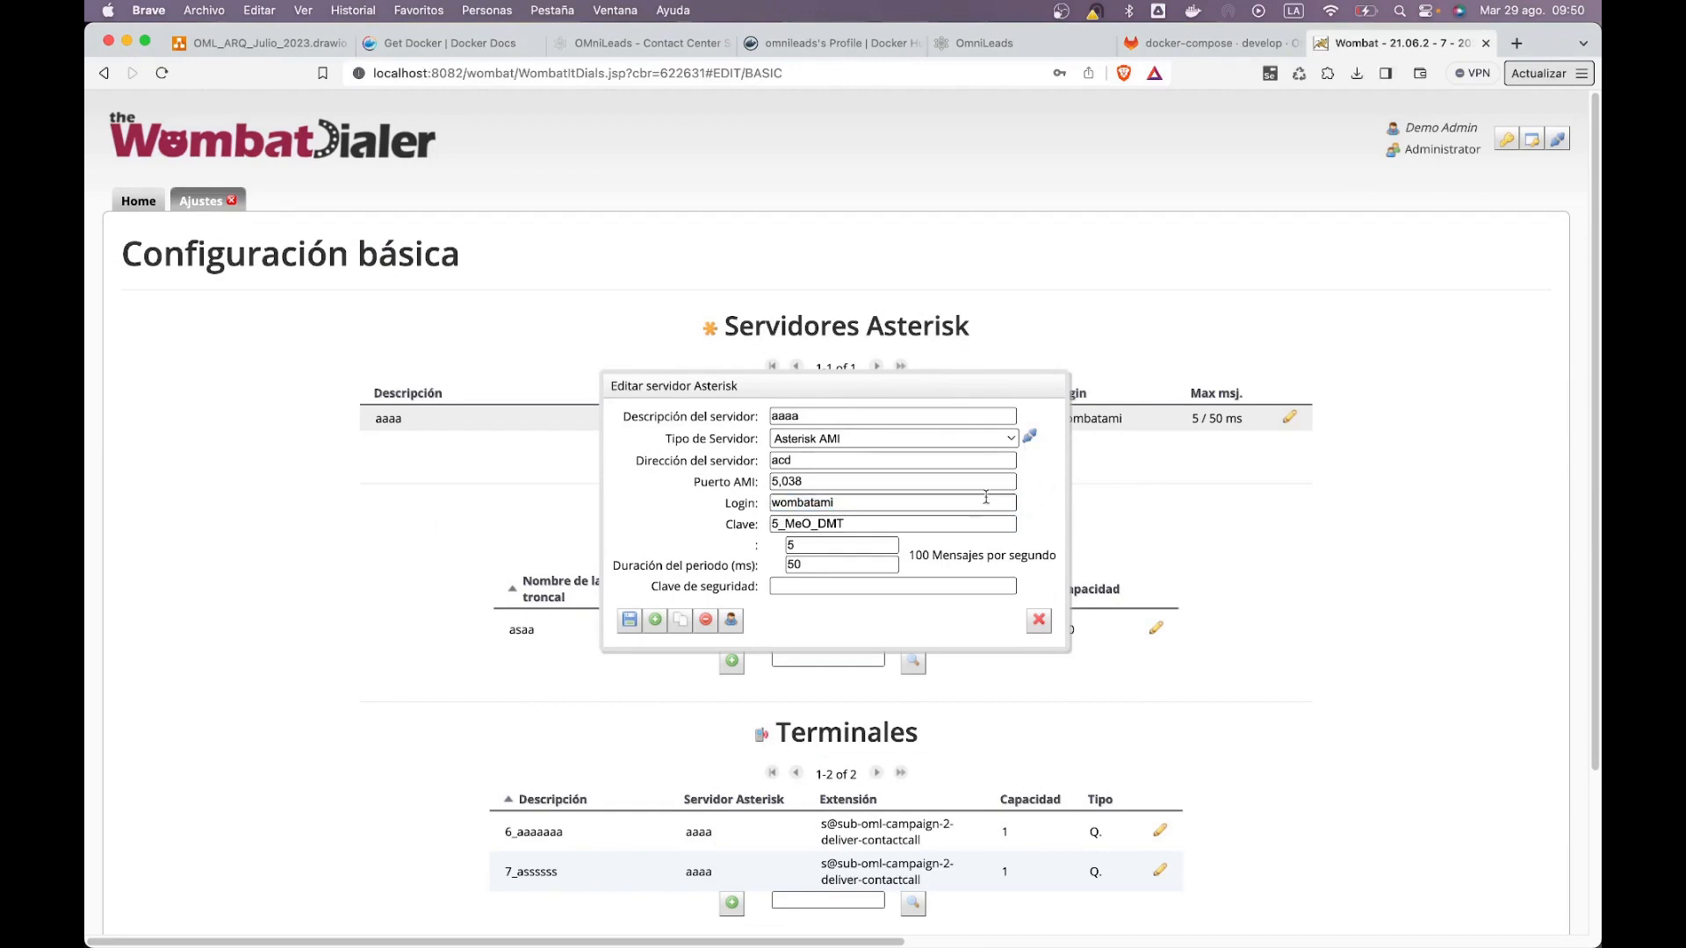
pyautogui.click(1031, 439)
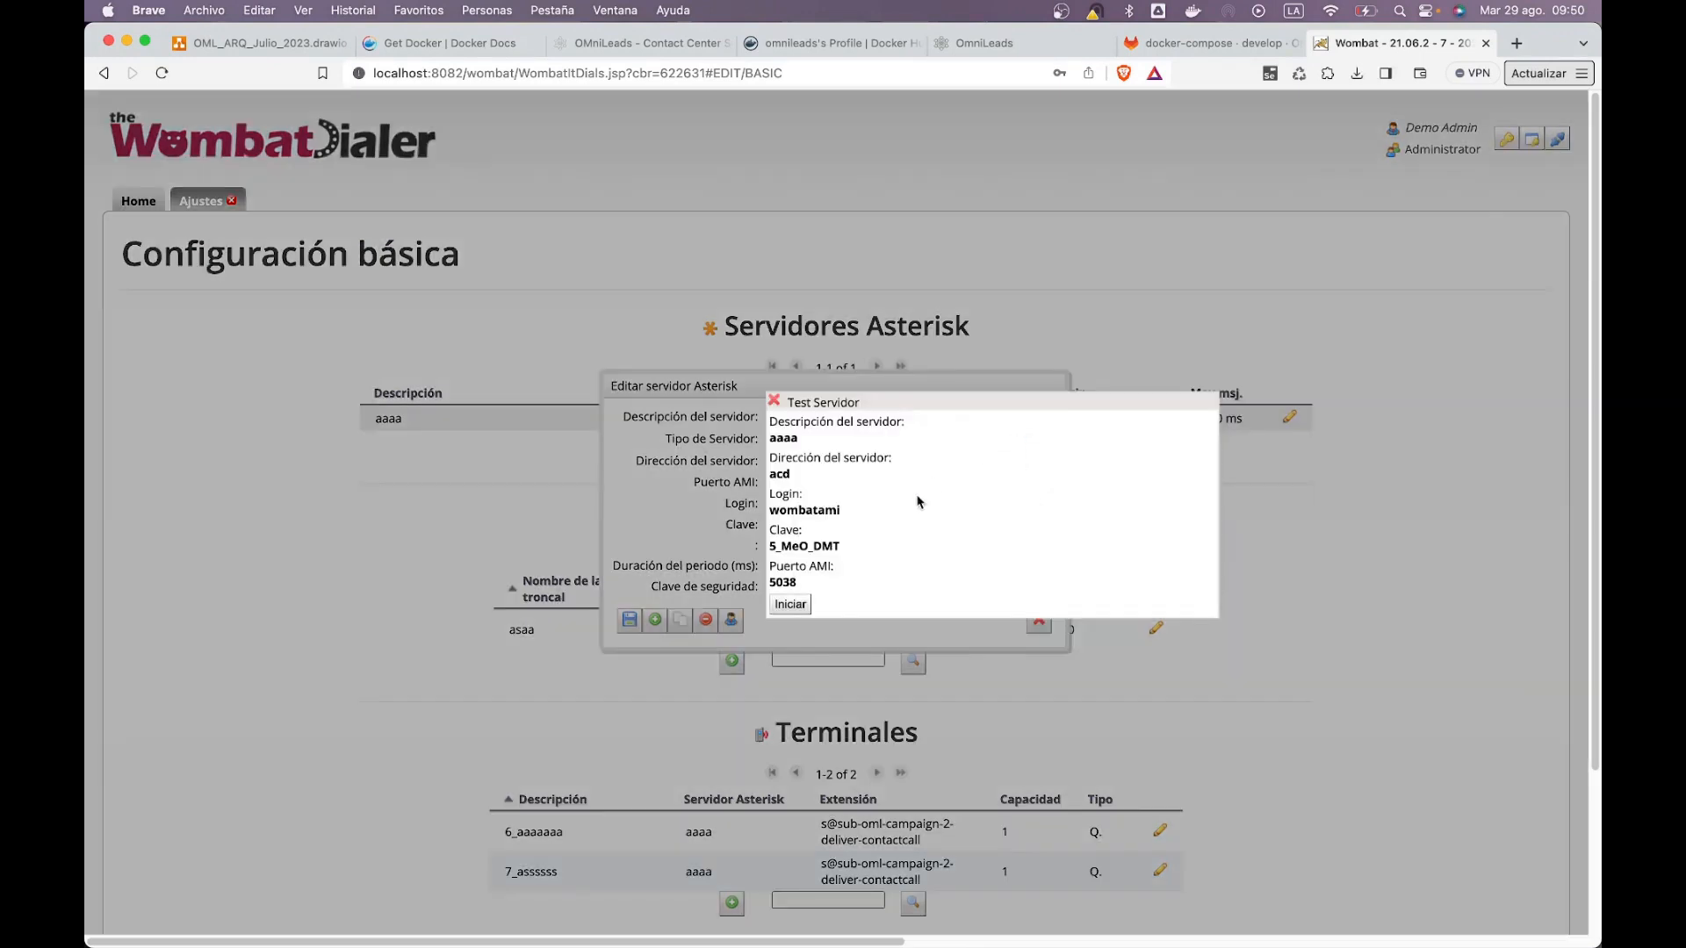
pyautogui.click(792, 604)
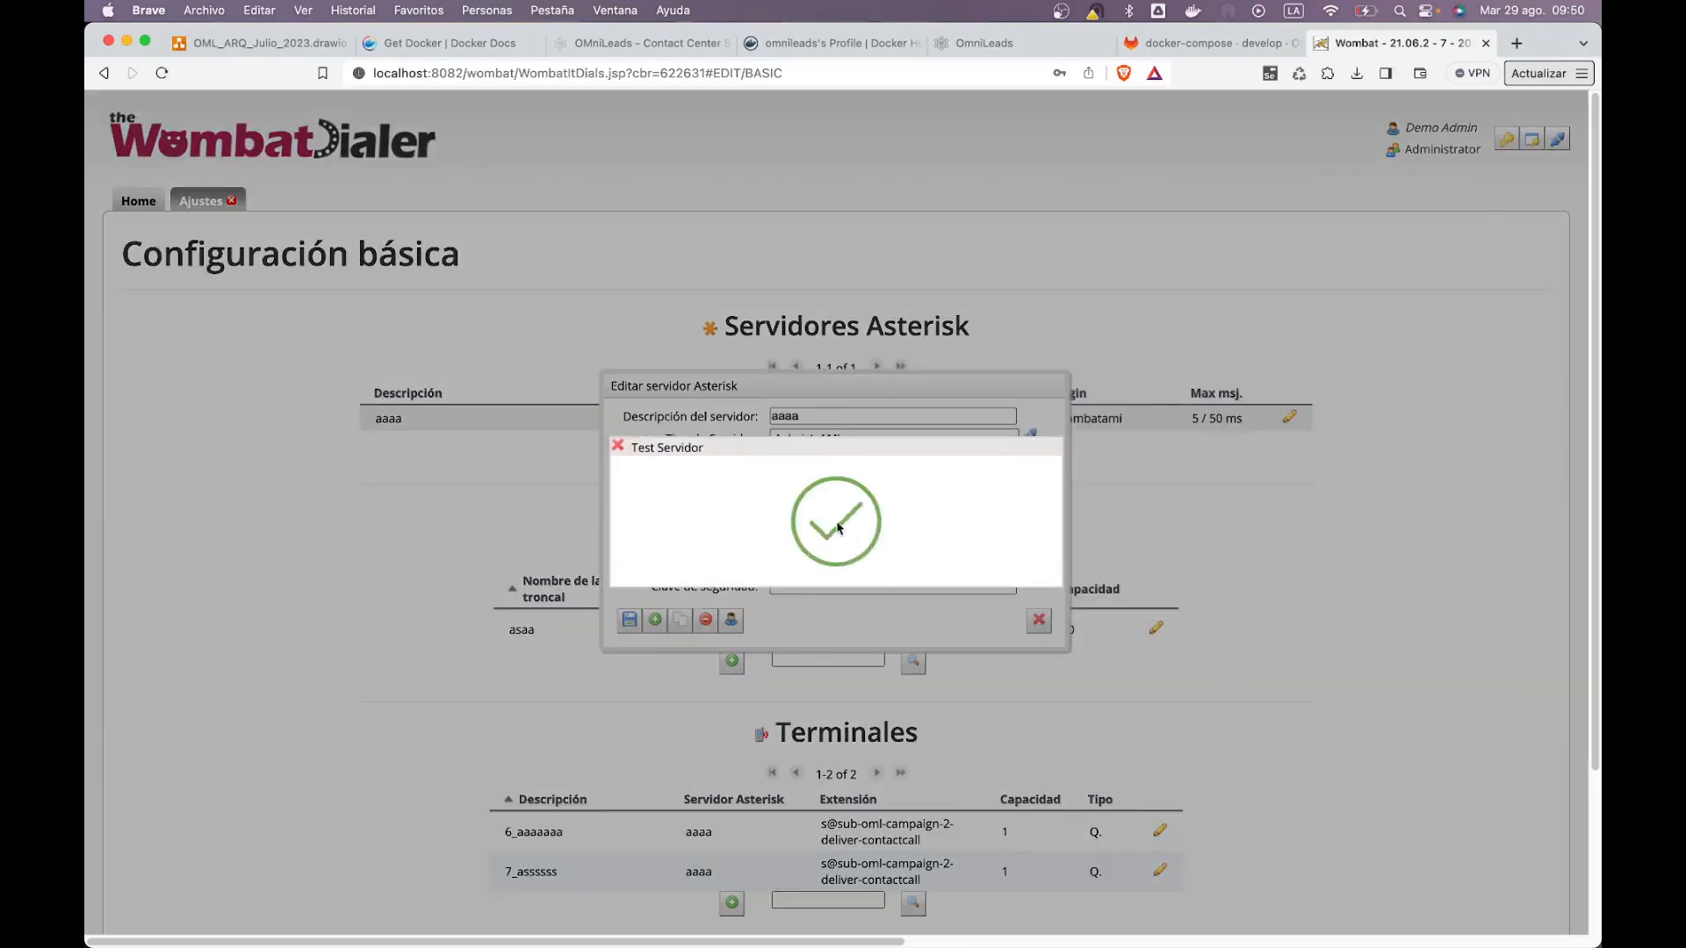
pyautogui.click(618, 446)
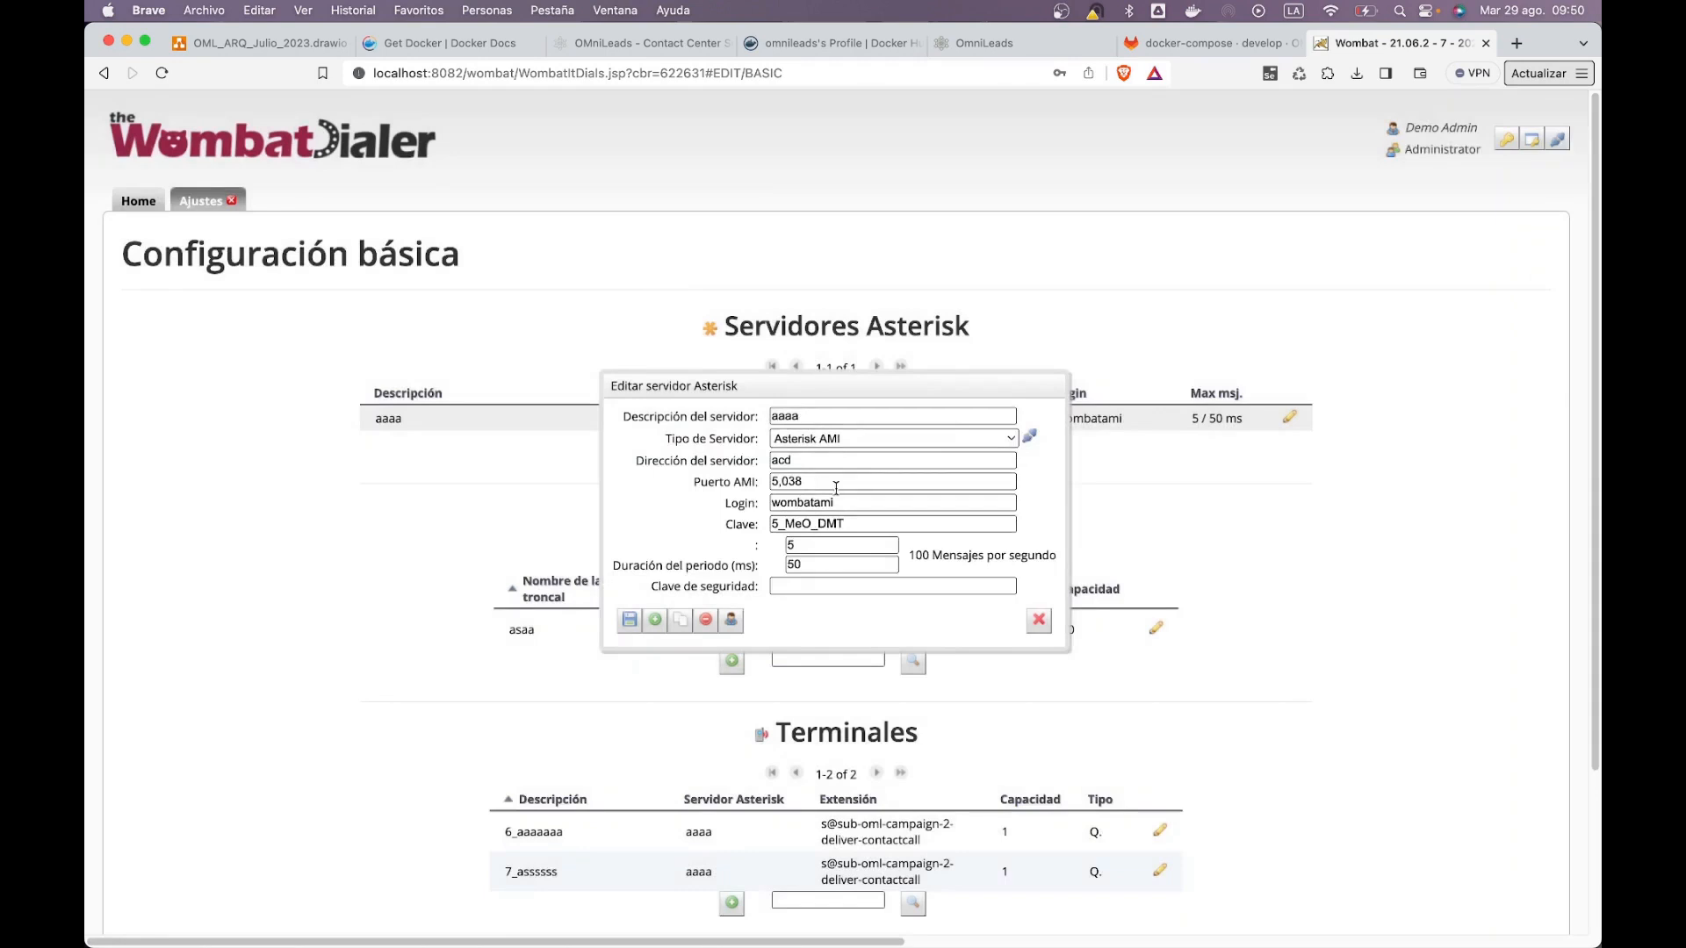
pyautogui.click(1029, 439)
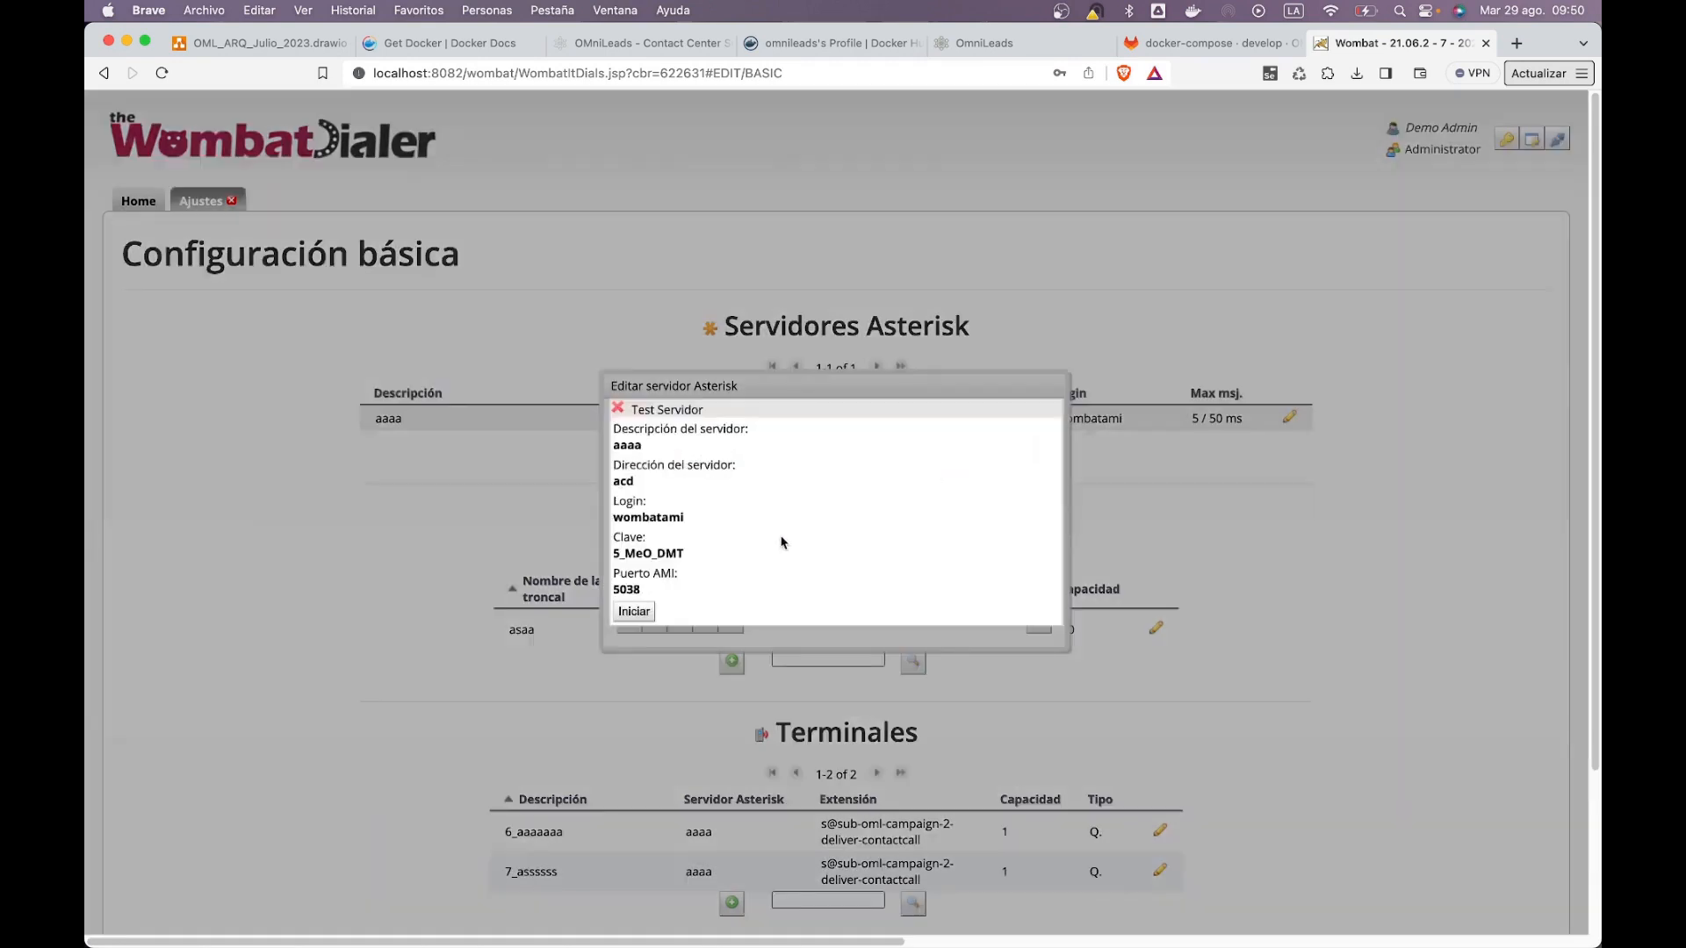
pyautogui.click(633, 612)
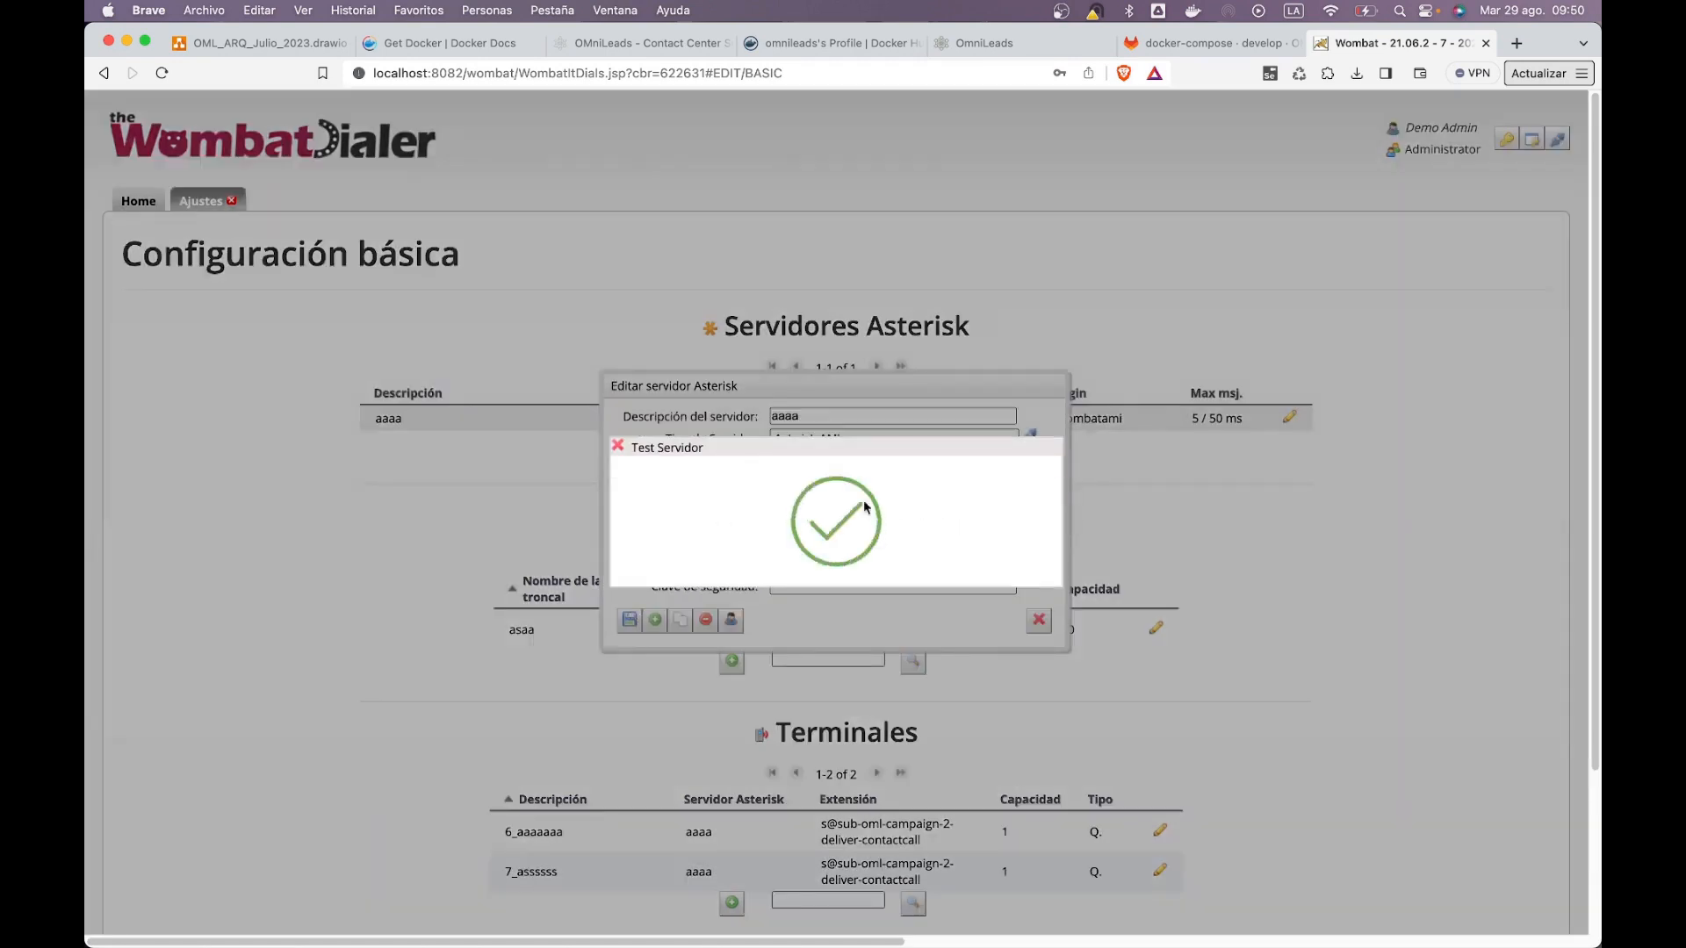
pyautogui.click(617, 447)
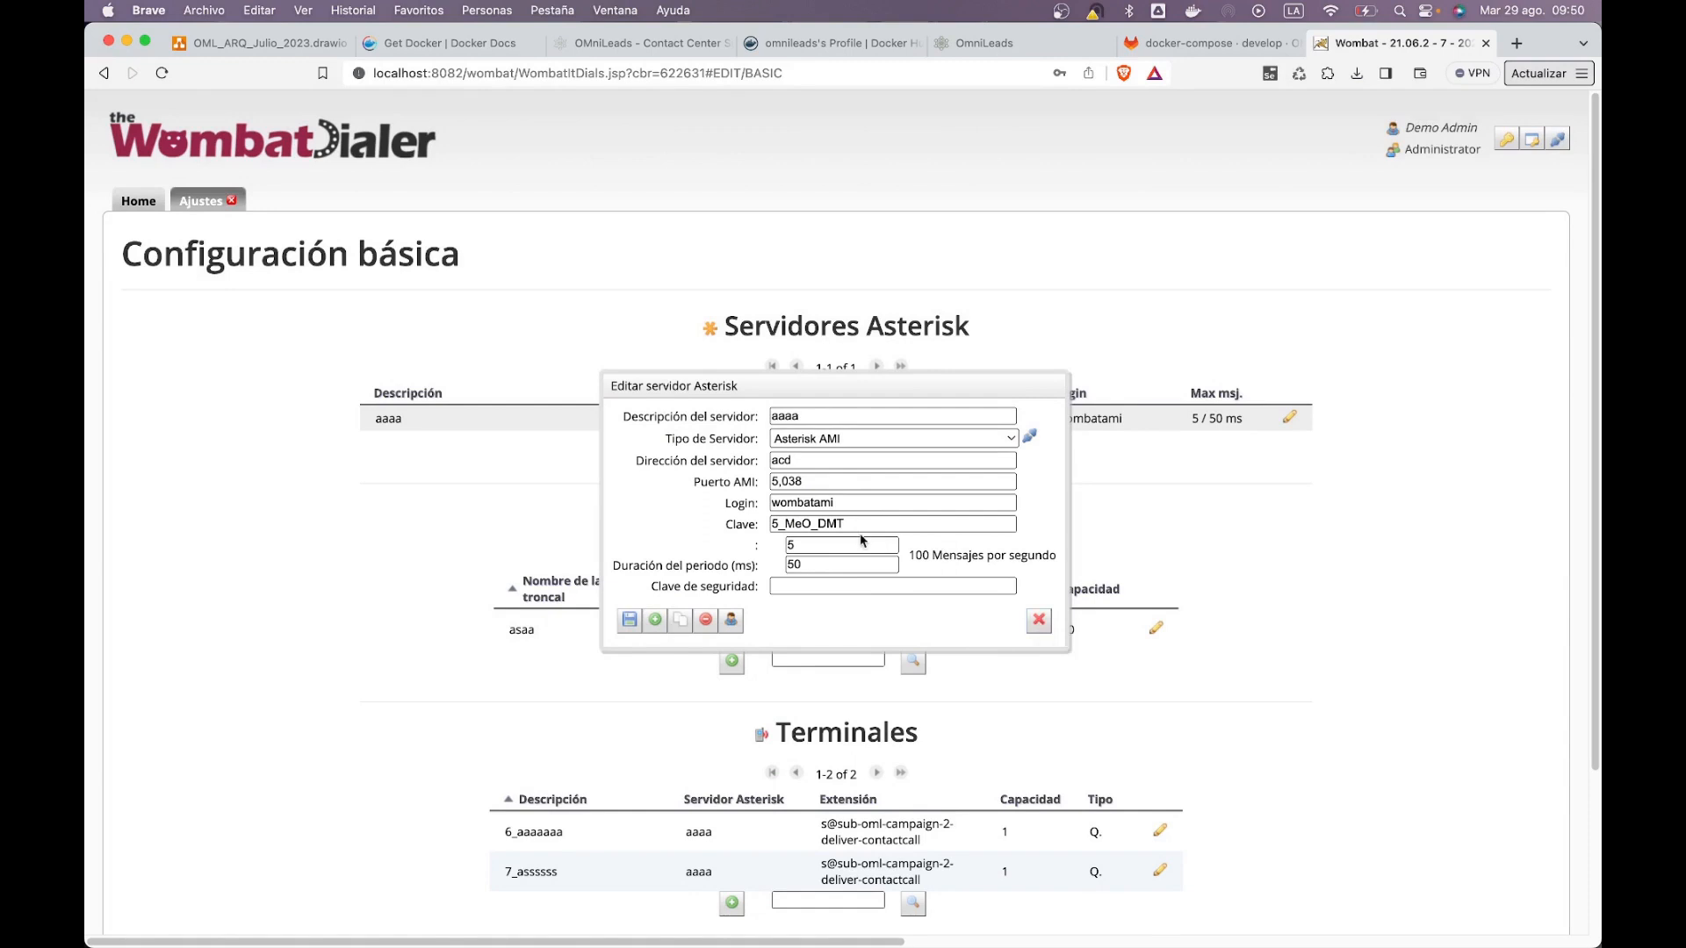
# Step: Highlight the server's AMI password and login values
pyautogui.moveTo(855, 526); pyautogui.dragTo(728, 518)
pyautogui.moveTo(852, 502); pyautogui.dragTo(738, 497)
pyautogui.press('super+Tab')
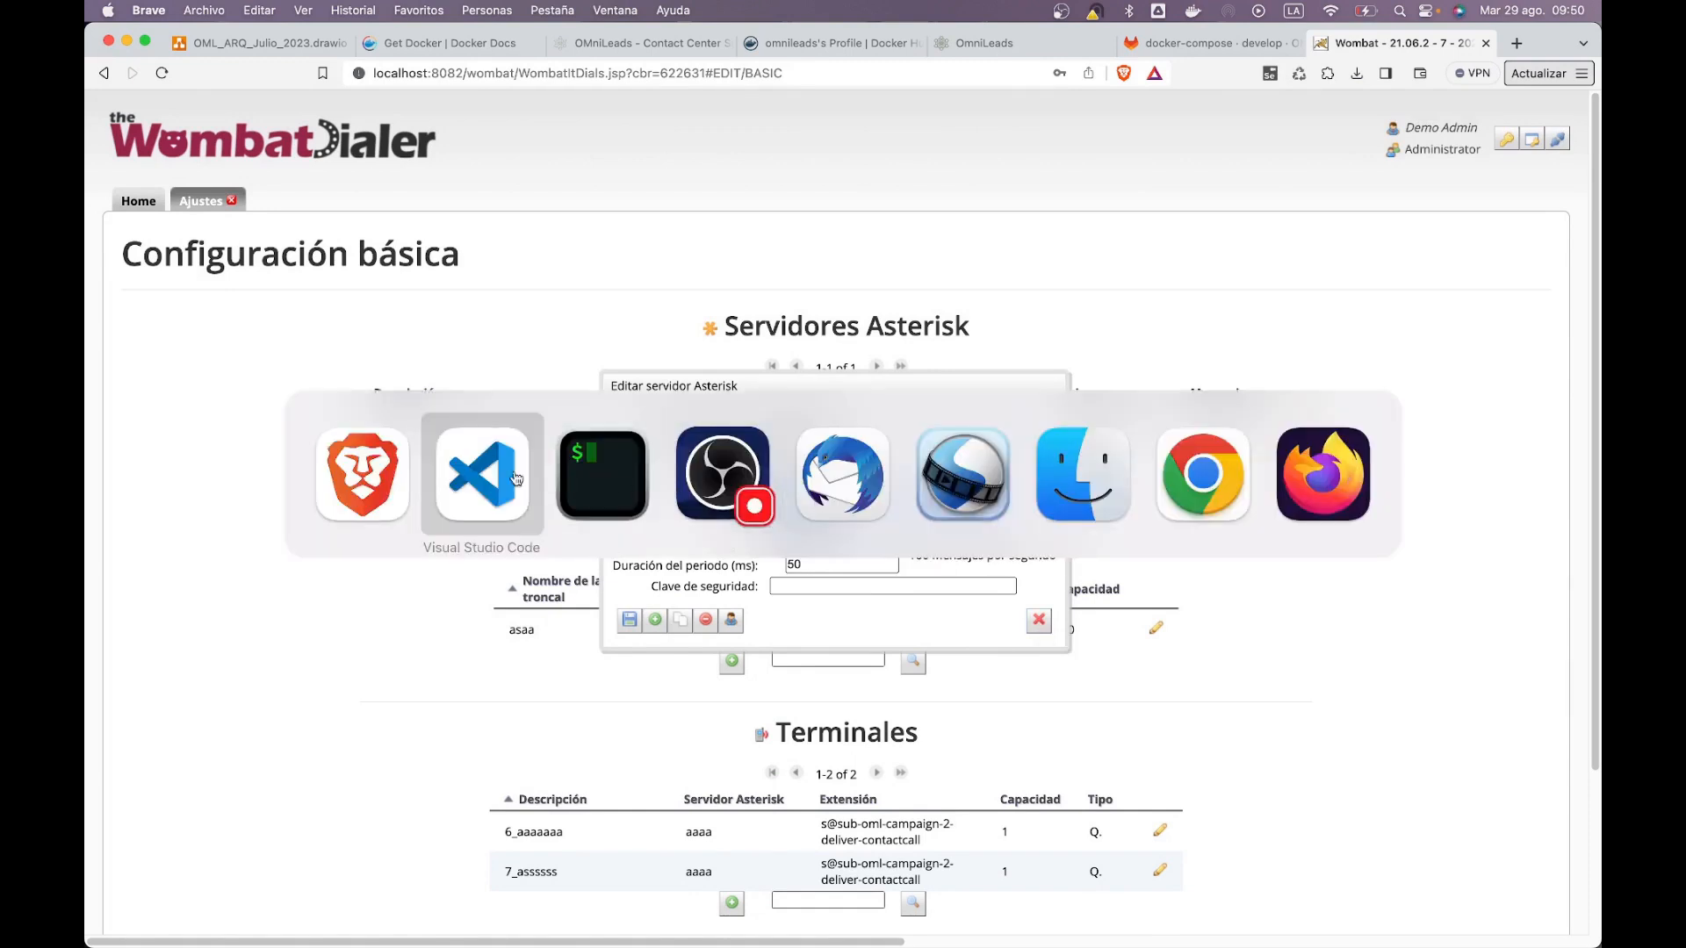
# Step: Find the AMI_USER and AMI_PASSWORD lines in .env and compare them with the dialer's login
pyautogui.press('super+Tab')
pyautogui.click(585, 454)
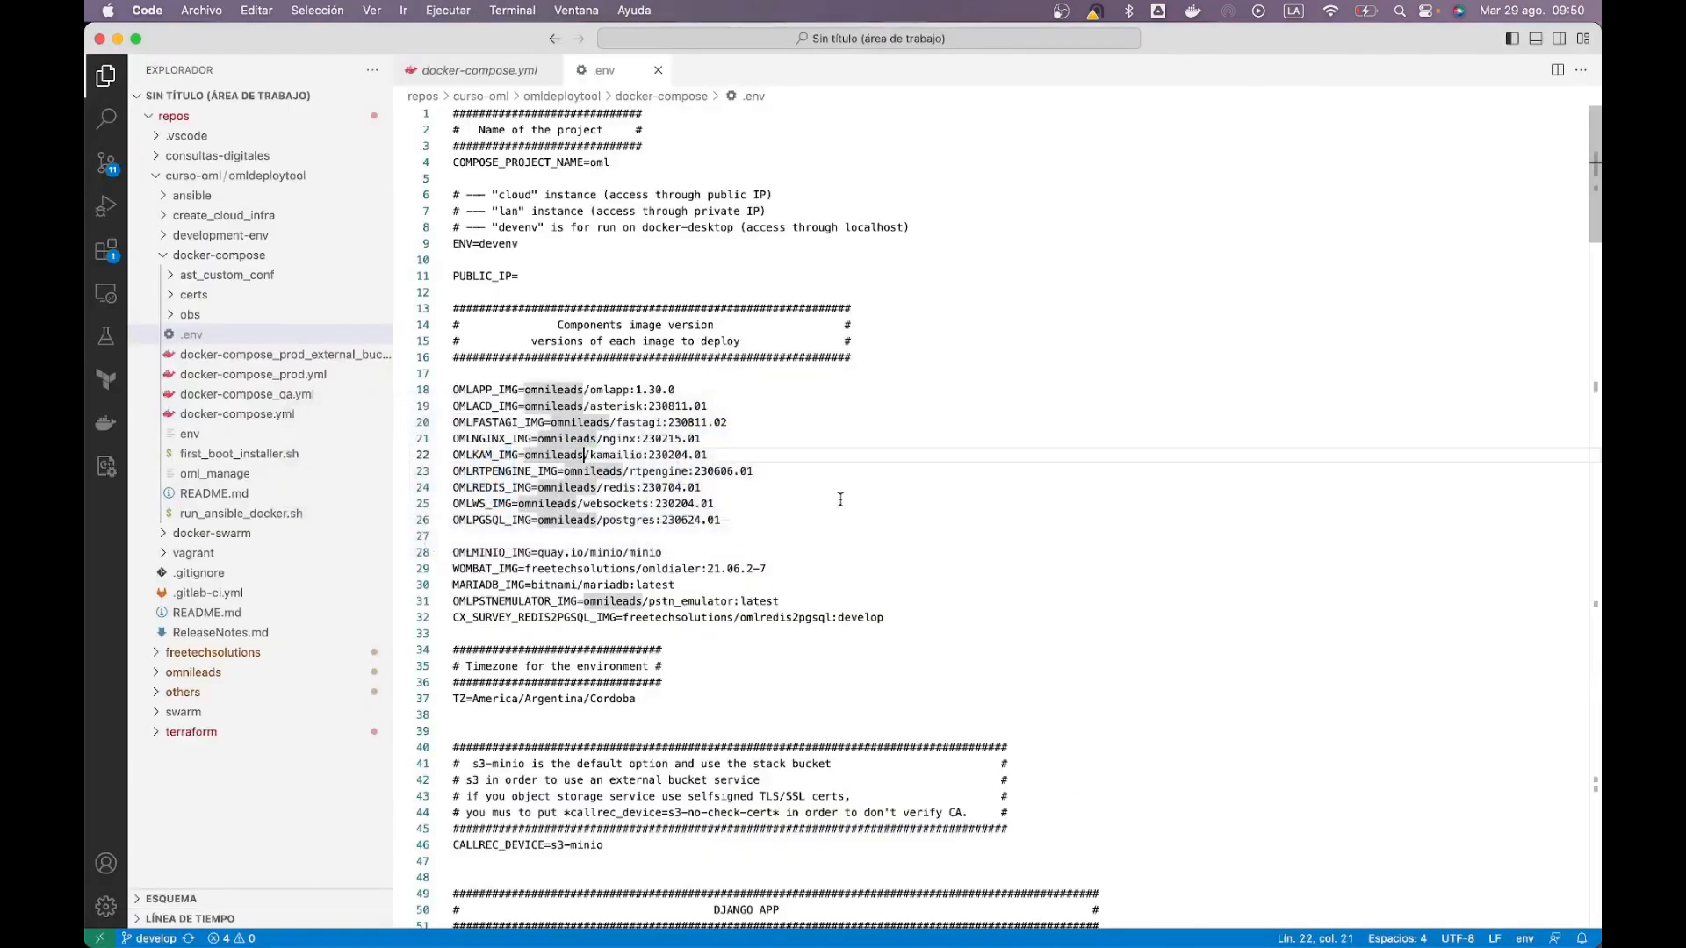
pyautogui.press('super+f')
pyautogui.write('5_M')
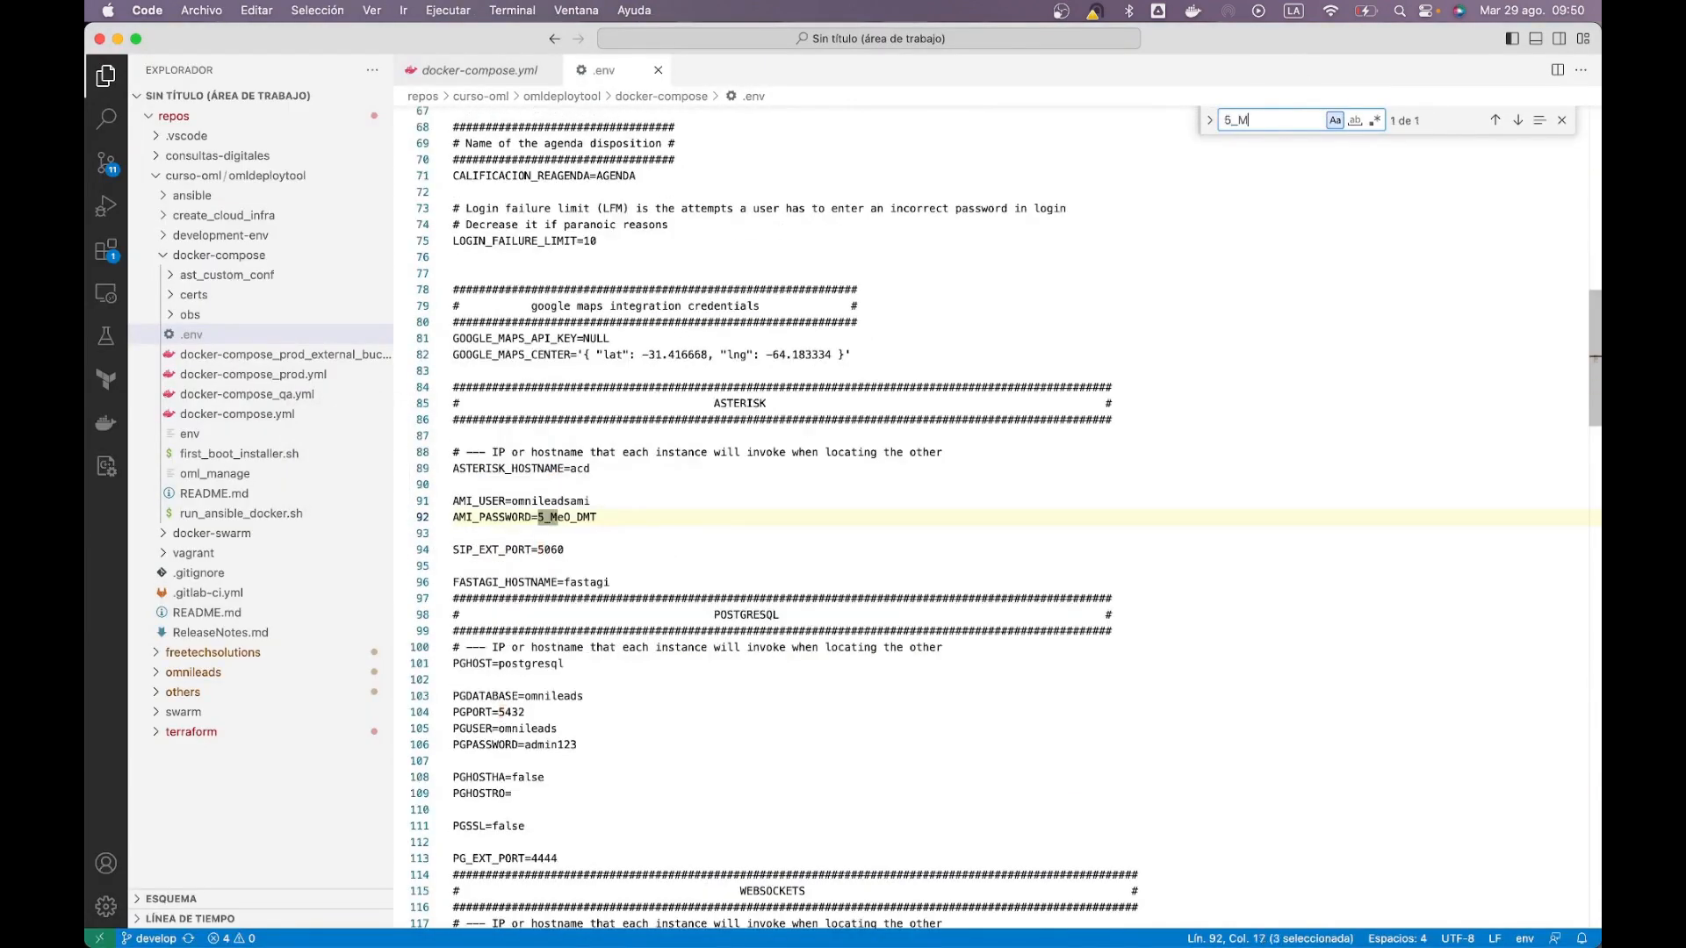
pyautogui.moveTo(606, 514); pyautogui.dragTo(421, 518)
pyautogui.click(492, 500)
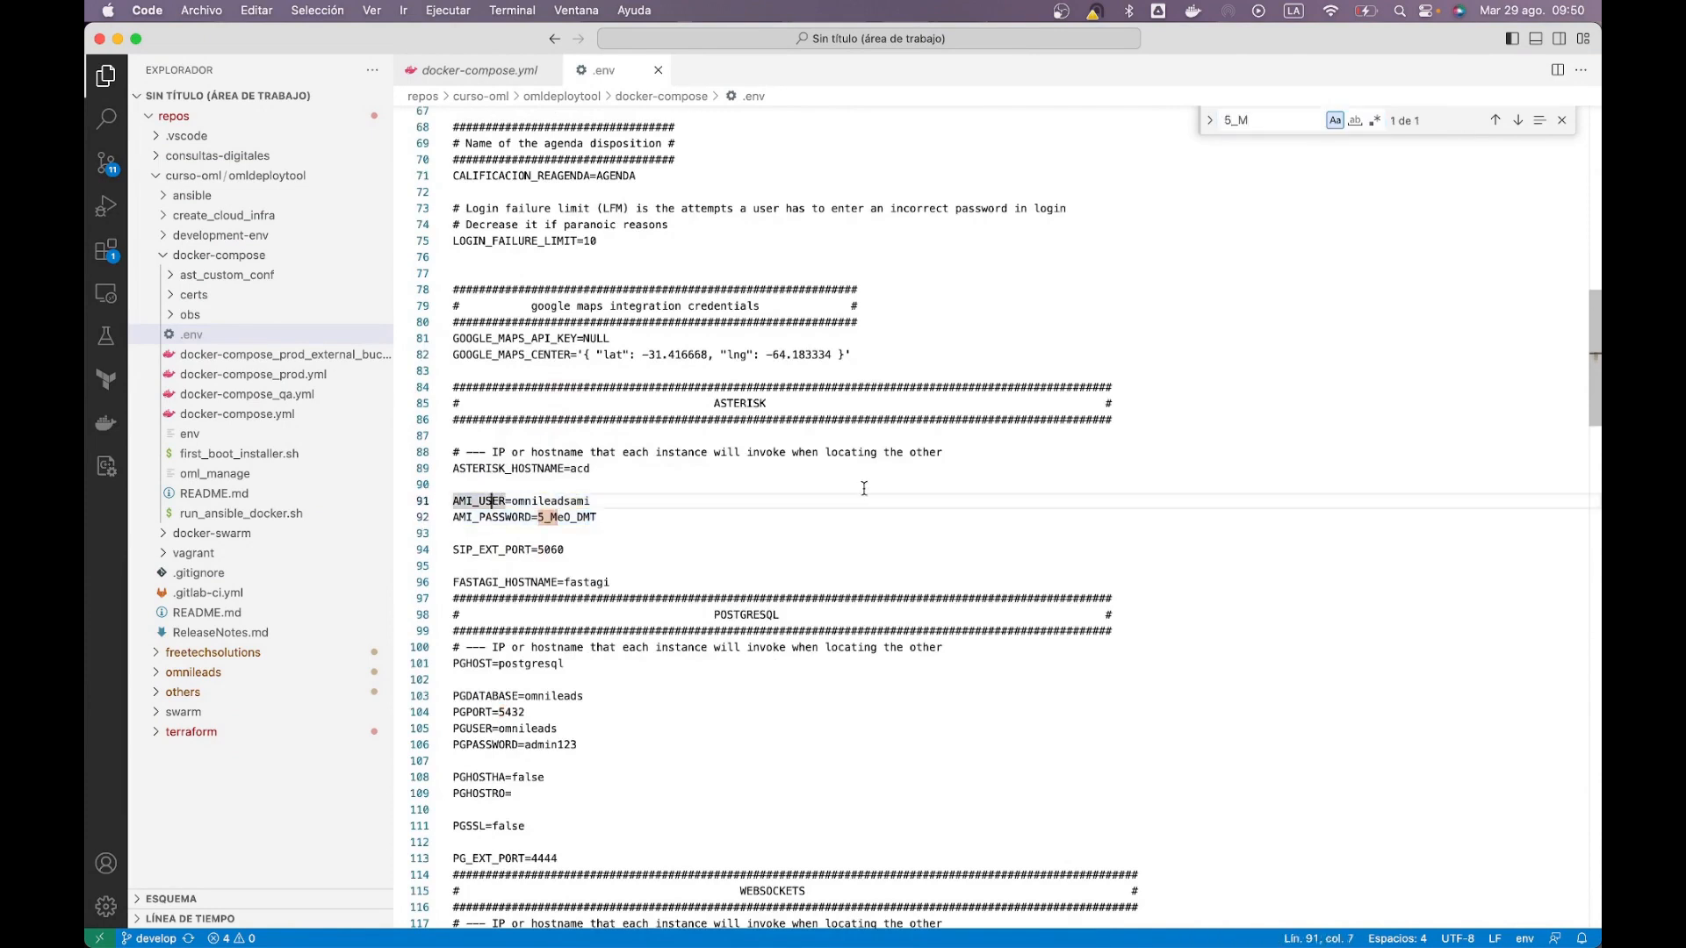
pyautogui.moveTo(595, 503); pyautogui.dragTo(518, 502)
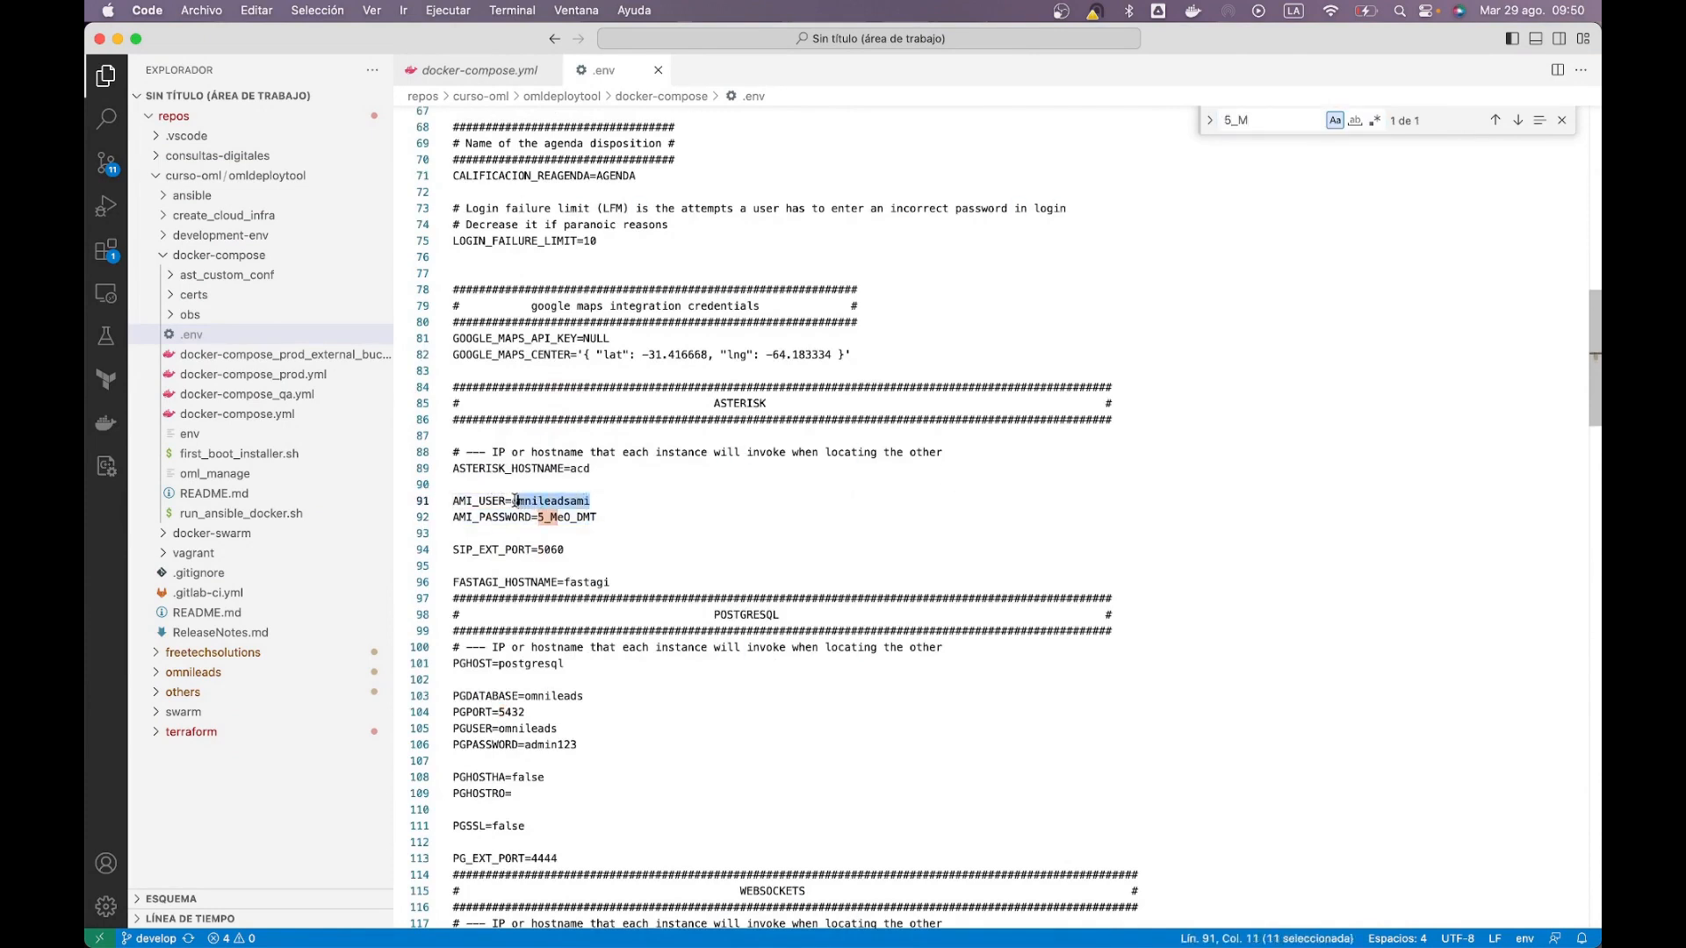
pyautogui.press('super+Tab')
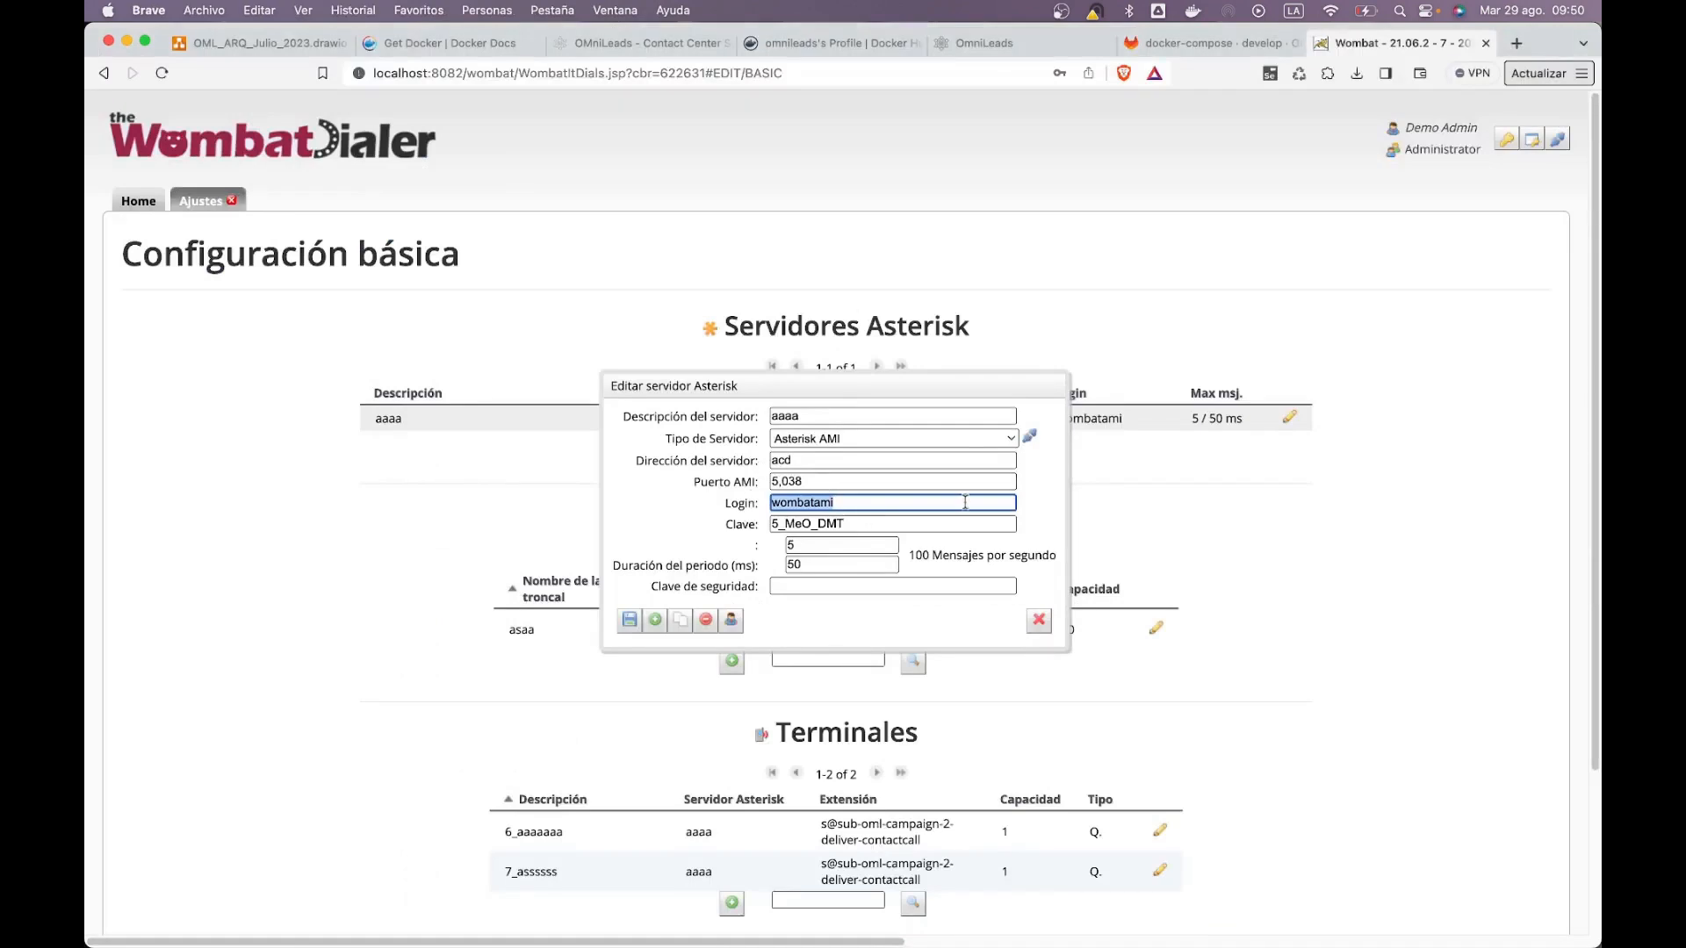
pyautogui.press('Tab')
pyautogui.press('super+Tab')
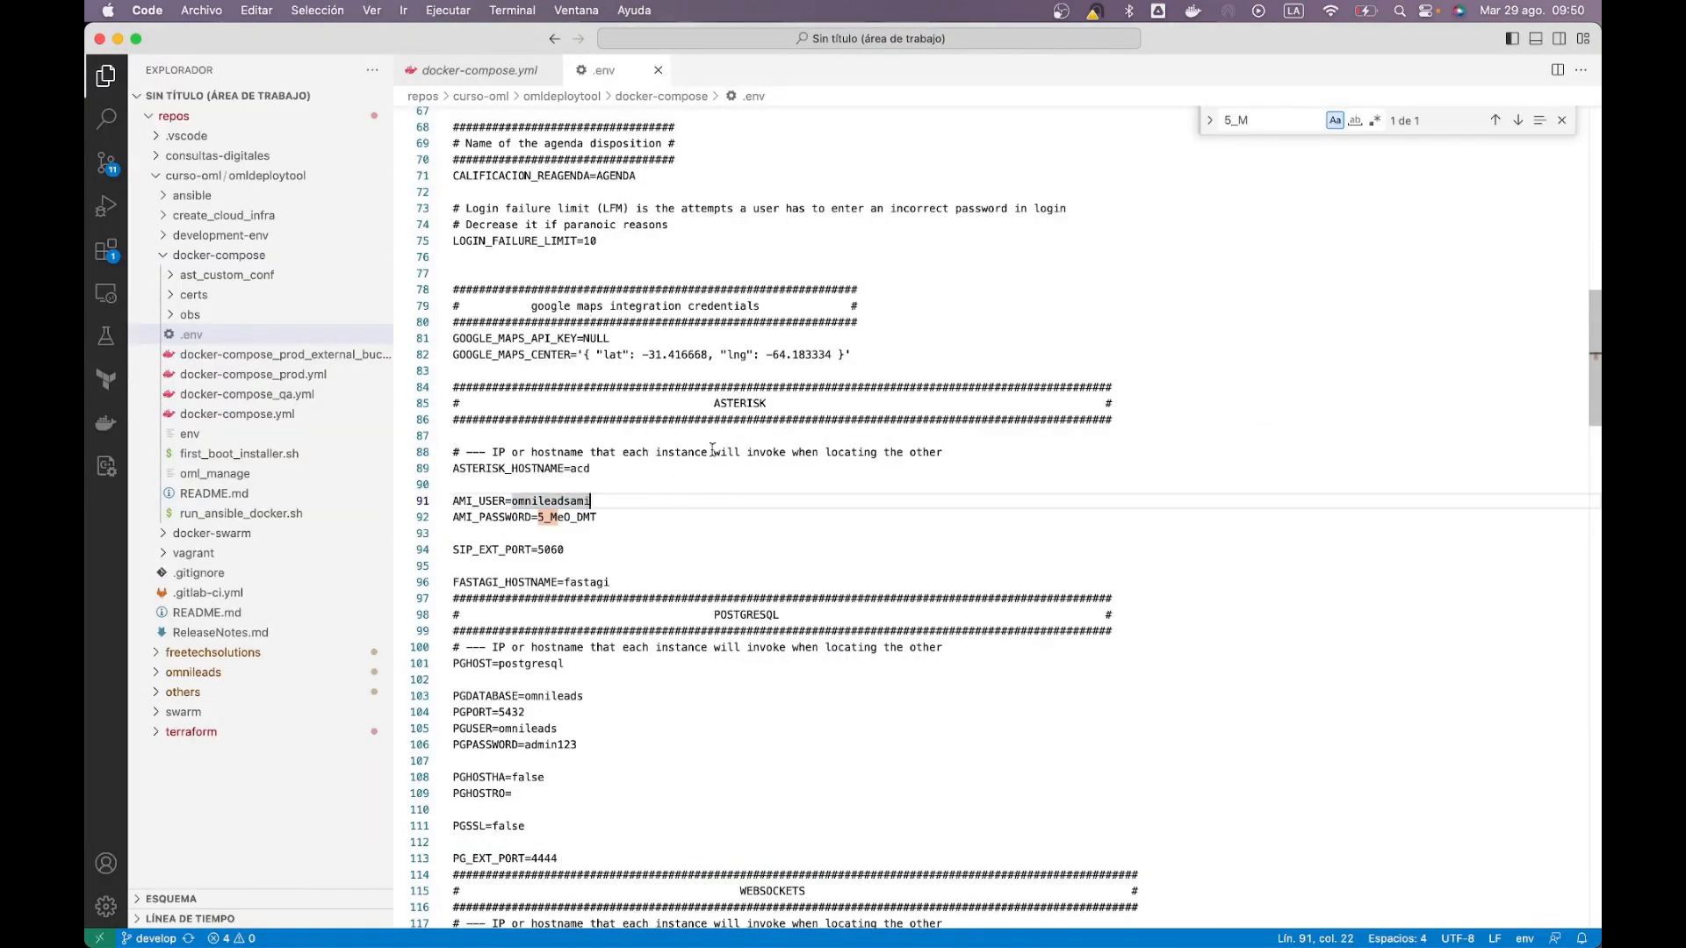
# Step: Exit the oml-wombat shell and recall the docker exec command for another container
pyautogui.press('super+Tab')
pyautogui.press('Return')
pyautogui.hotkey('ctrl', 'd')
pyautogui.press('Return')
pyautogui.press('Up')
pyautogui.press('BackSpace')
pyautogui.press('BackSpace')
pyautogui.press('BackSpace')
pyautogui.press('BackSpace')
pyautogui.press('BackSpace')
pyautogui.press('BackSpace')
pyautogui.press('BackSpace')
pyautogui.press('BackSpace')
pyautogui.press('BackSpace')
pyautogui.press('BackSpace')
pyautogui.press('BackSpace')
# Step: Open a shell inside the Asterisk container with ./oml_manage --asterisk_bash
pyautogui.write('a')
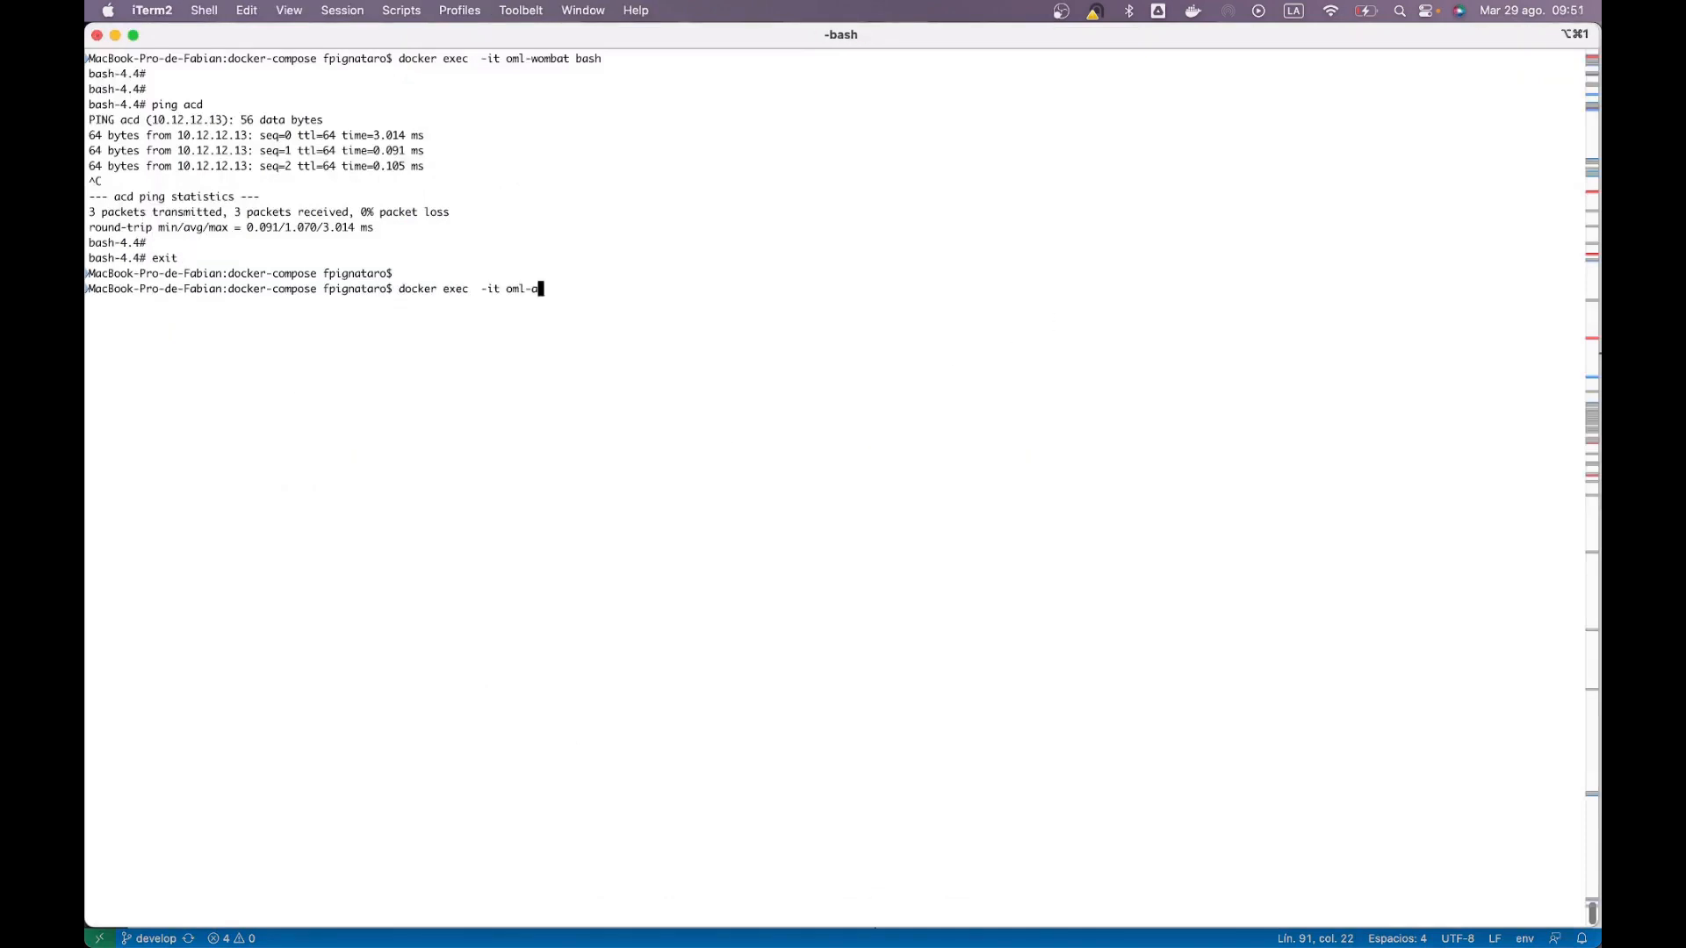
pyautogui.hotkey('ctrl', 'c')
pyautogui.hotkey('ctrl', 'l')
pyautogui.press('Return')
pyautogui.press('Return')
pyautogui.write('./o')
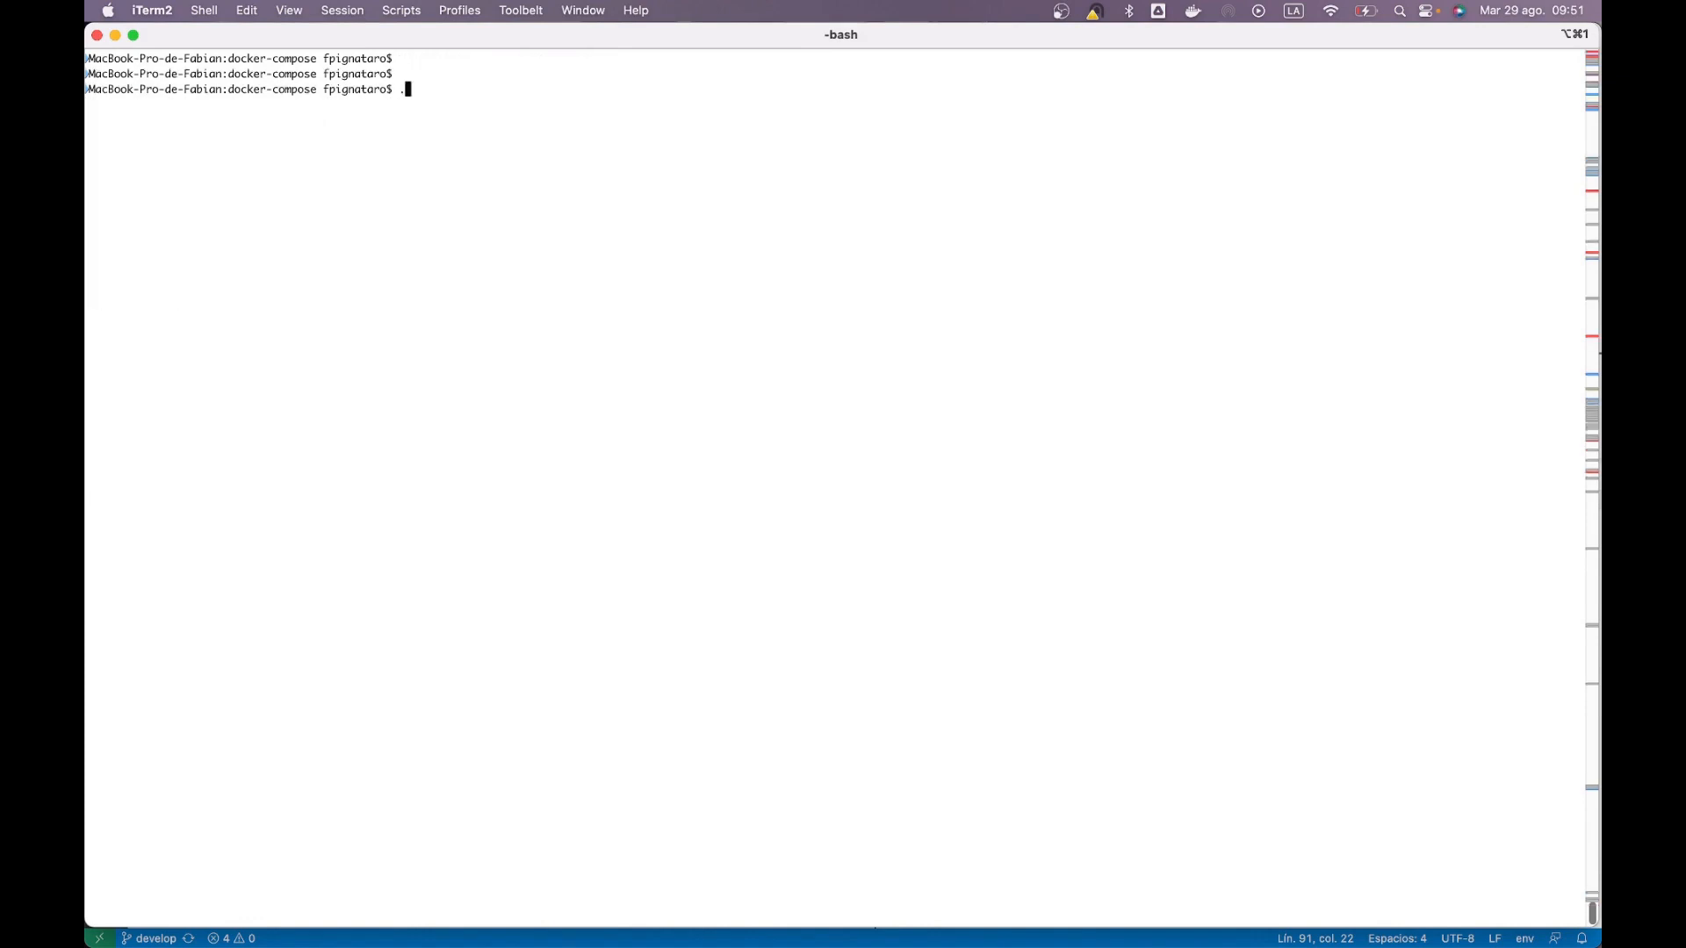
pyautogui.press('Tab')
pyautogui.write('--asterisk_bash')
pyautogui.press('Return')
# Step: Print the AMI manager config, check the dialer user's section, then exit back to WombatDialer
pyautogui.press('Return')
pyautogui.press('Return')
pyautogui.press('Return')
pyautogui.press('Return')
pyautogui.write('cat oml')
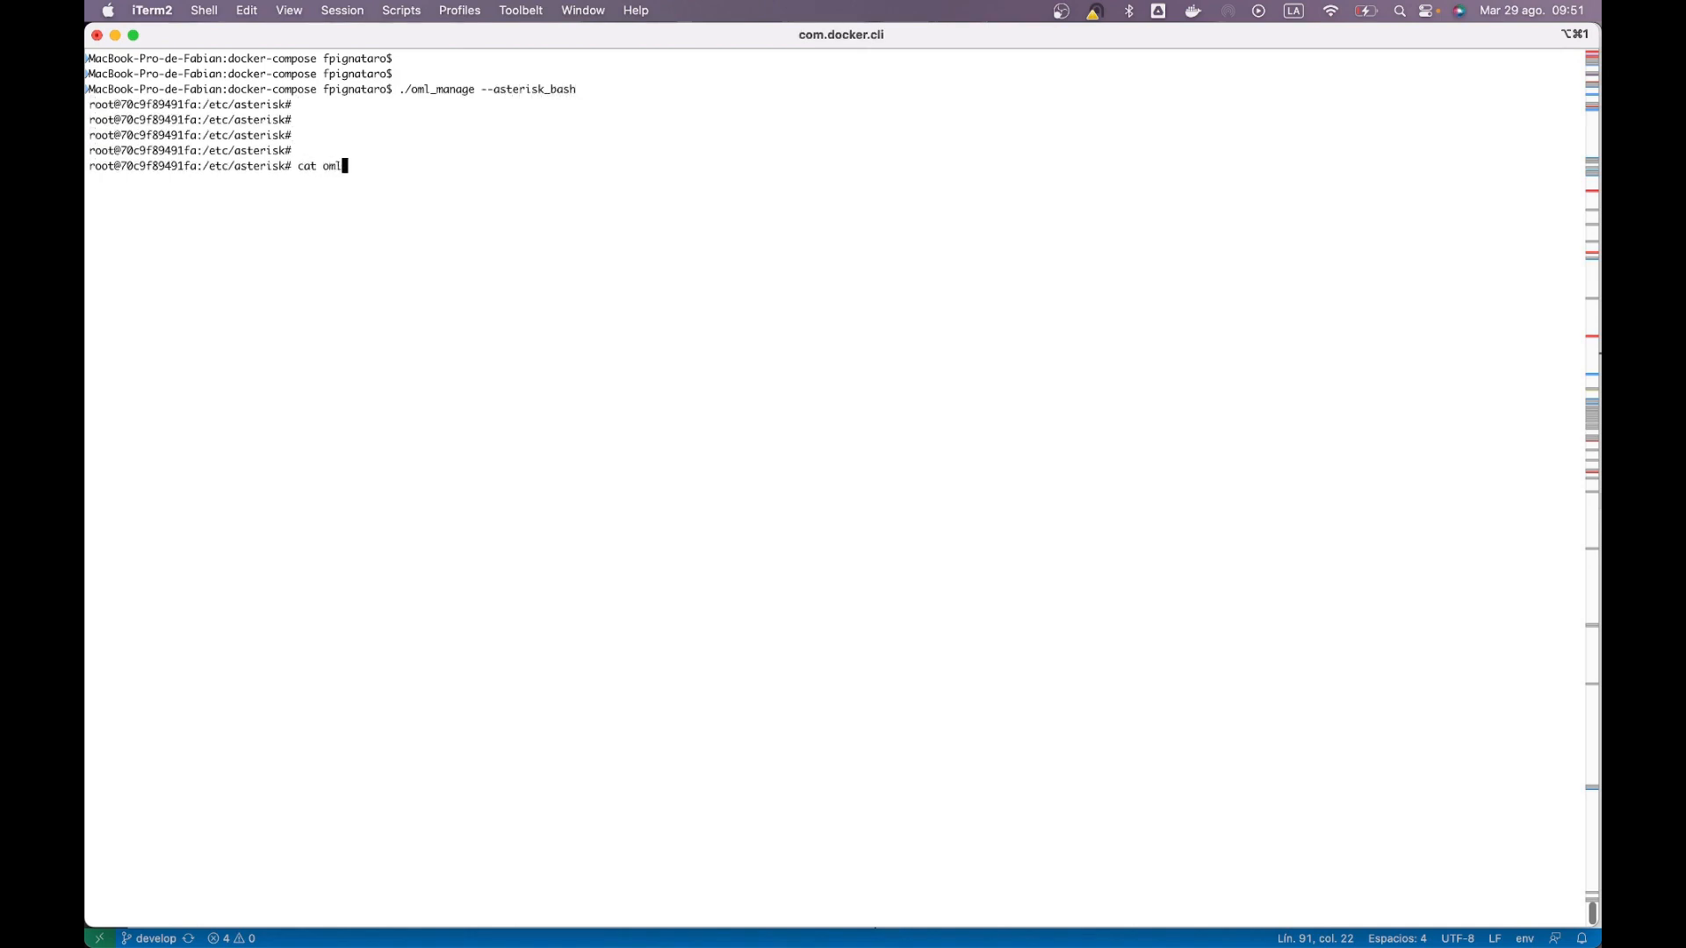
pyautogui.press('Tab')
pyautogui.write('m')
pyautogui.press('Tab')
pyautogui.press('Return')
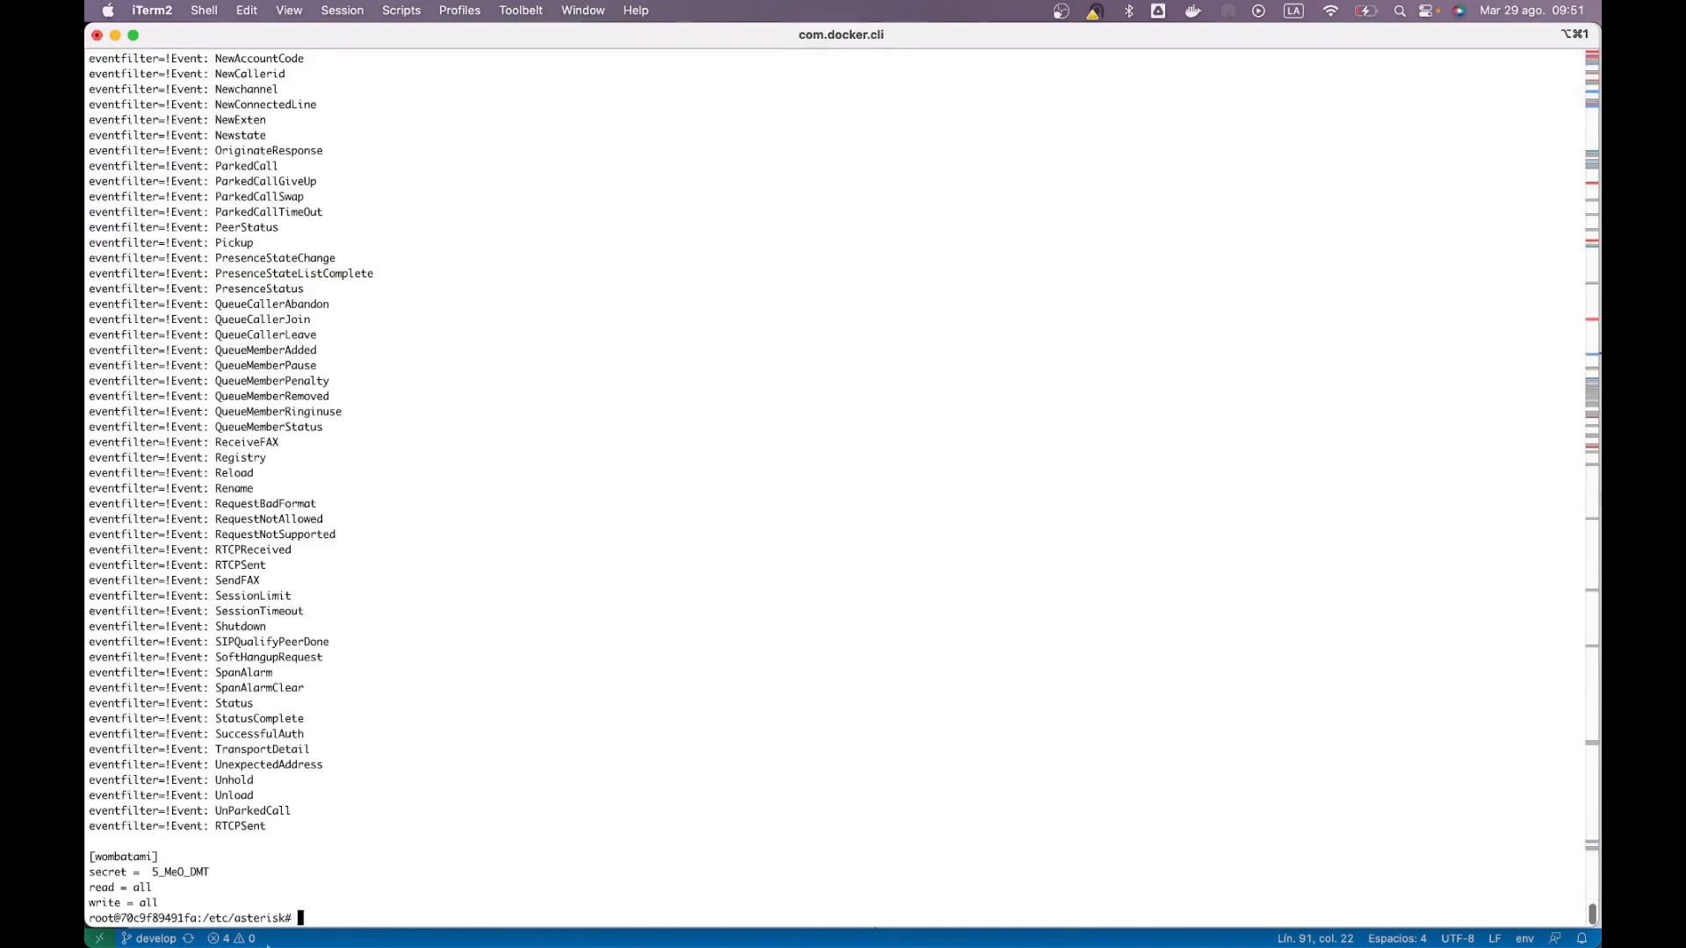
pyautogui.moveTo(163, 900); pyautogui.dragTo(216, 874)
pyautogui.click(125, 853)
pyautogui.hotkey('ctrl', 'l')
pyautogui.hotkey('ctrl', 'd')
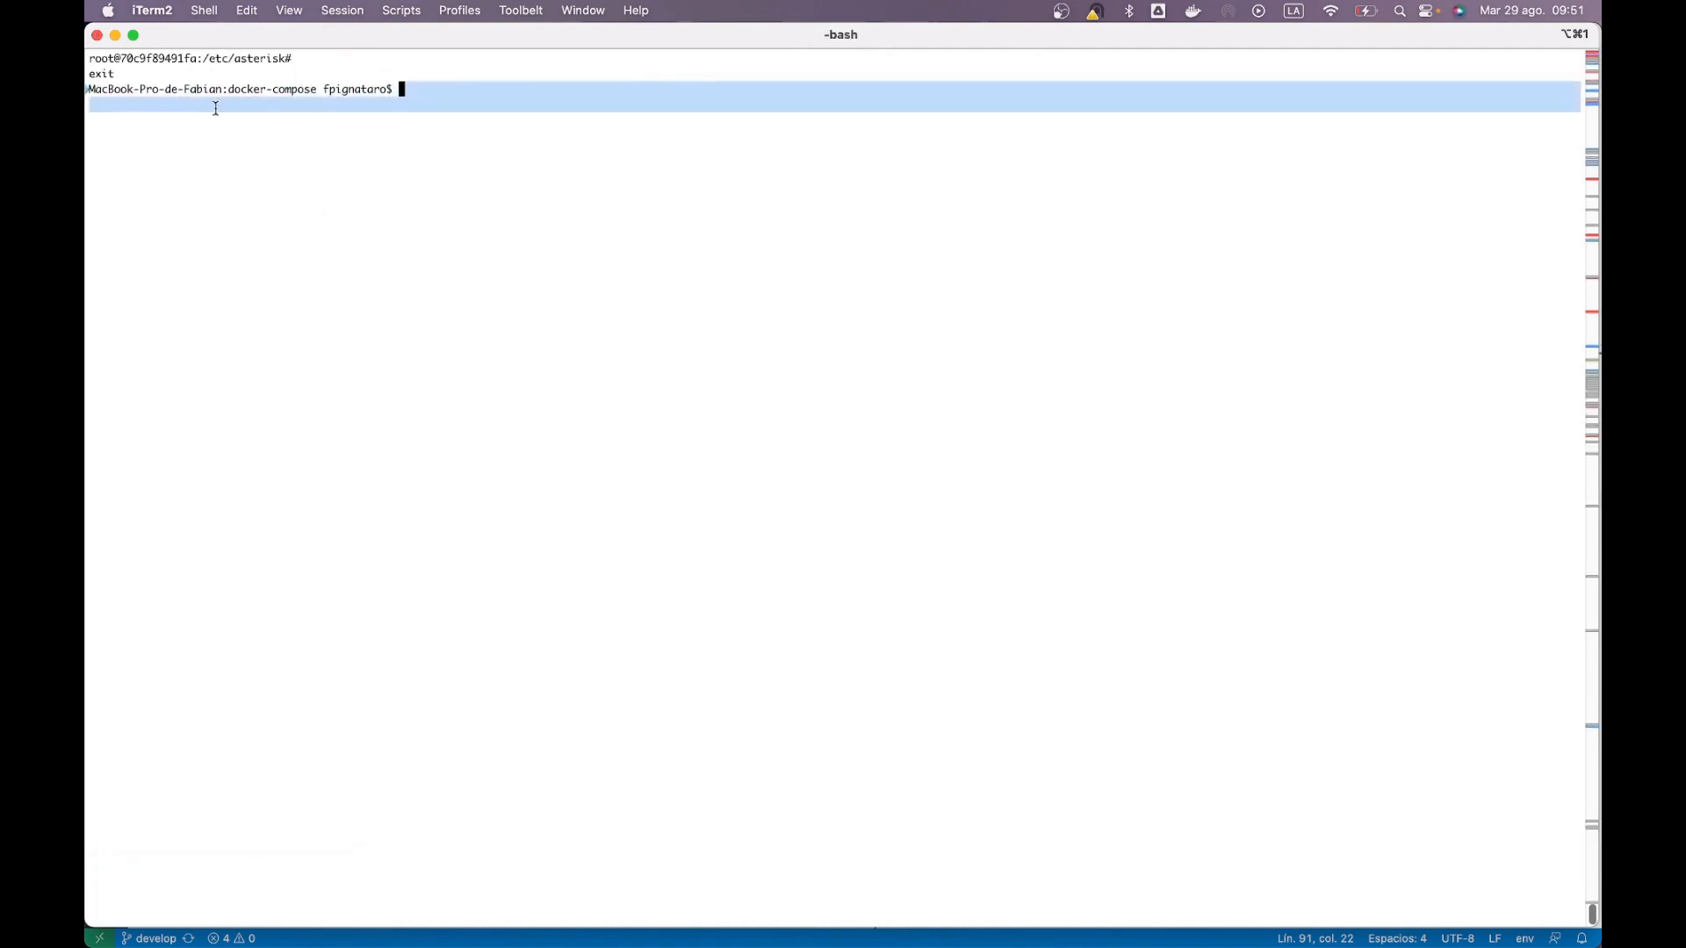
pyautogui.press('super+Tab')
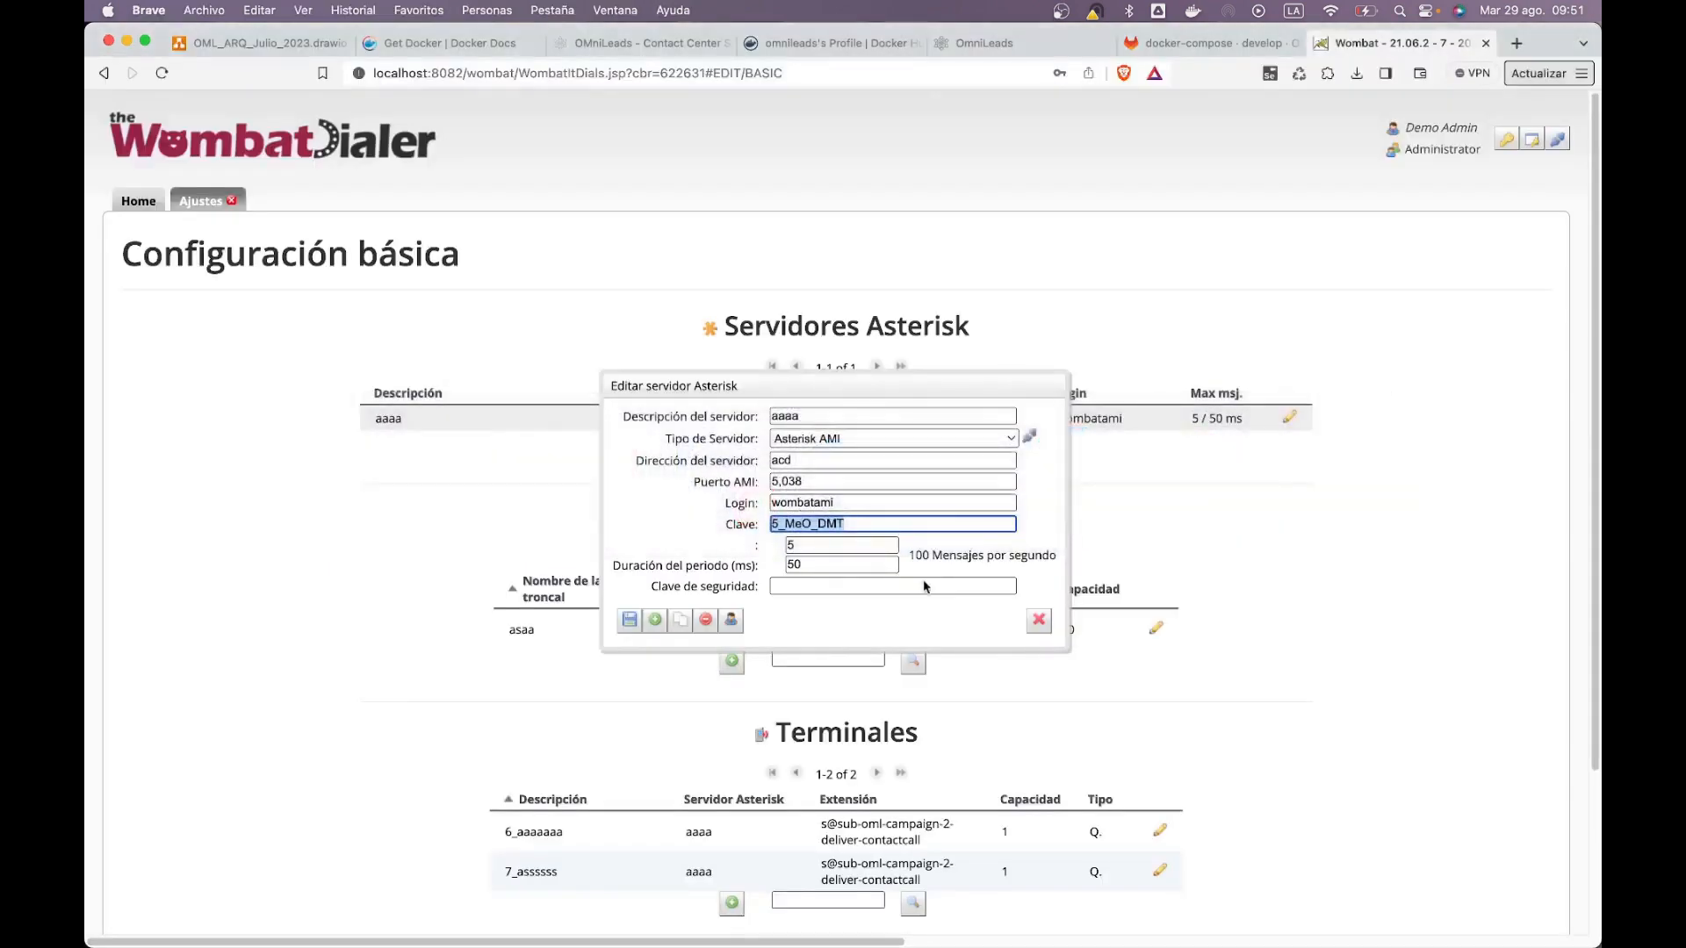
pyautogui.click(1039, 620)
pyautogui.click(1155, 629)
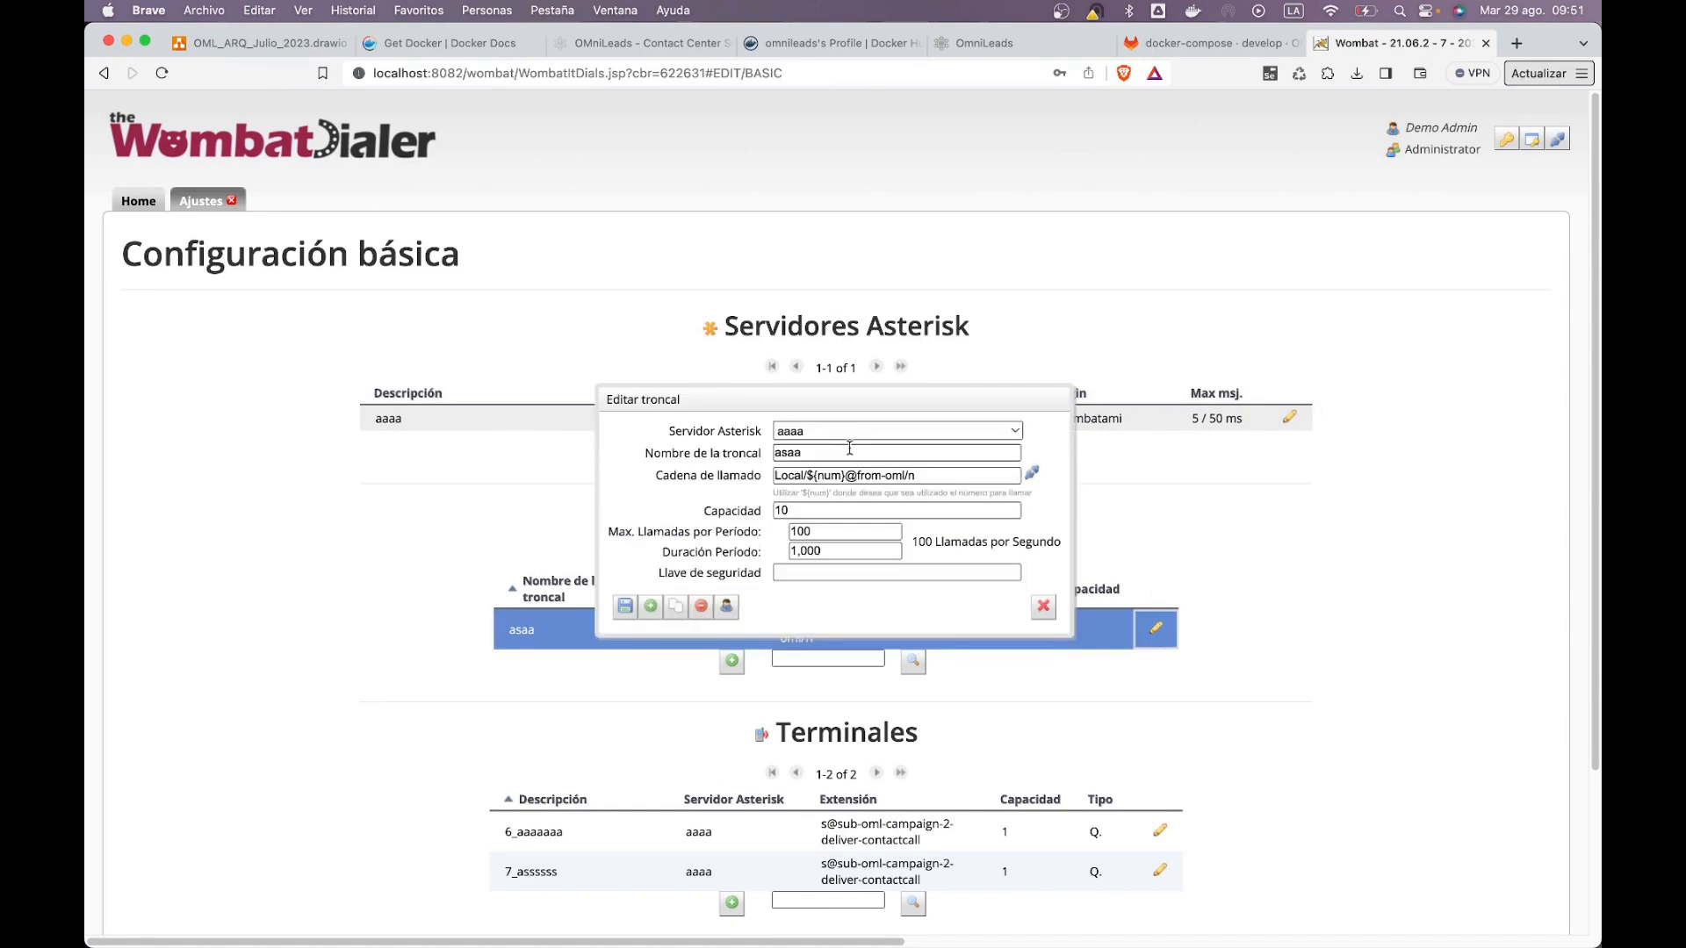
pyautogui.doubleClick(799, 451)
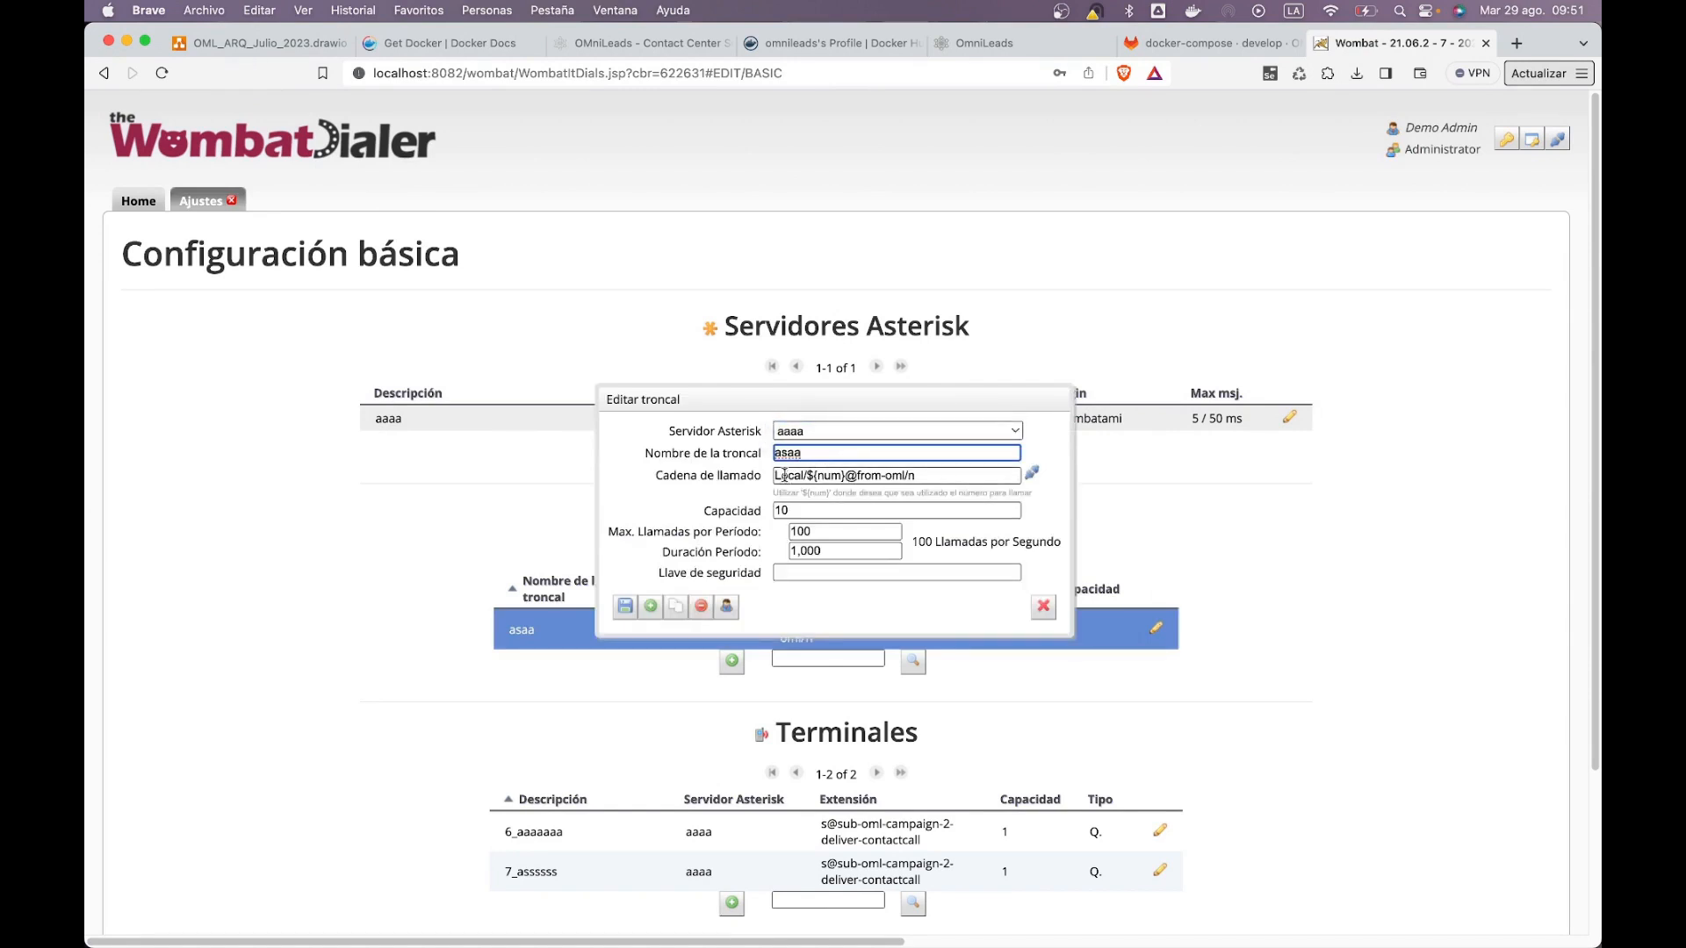
pyautogui.moveTo(774, 475); pyautogui.dragTo(812, 481)
pyautogui.click(812, 476)
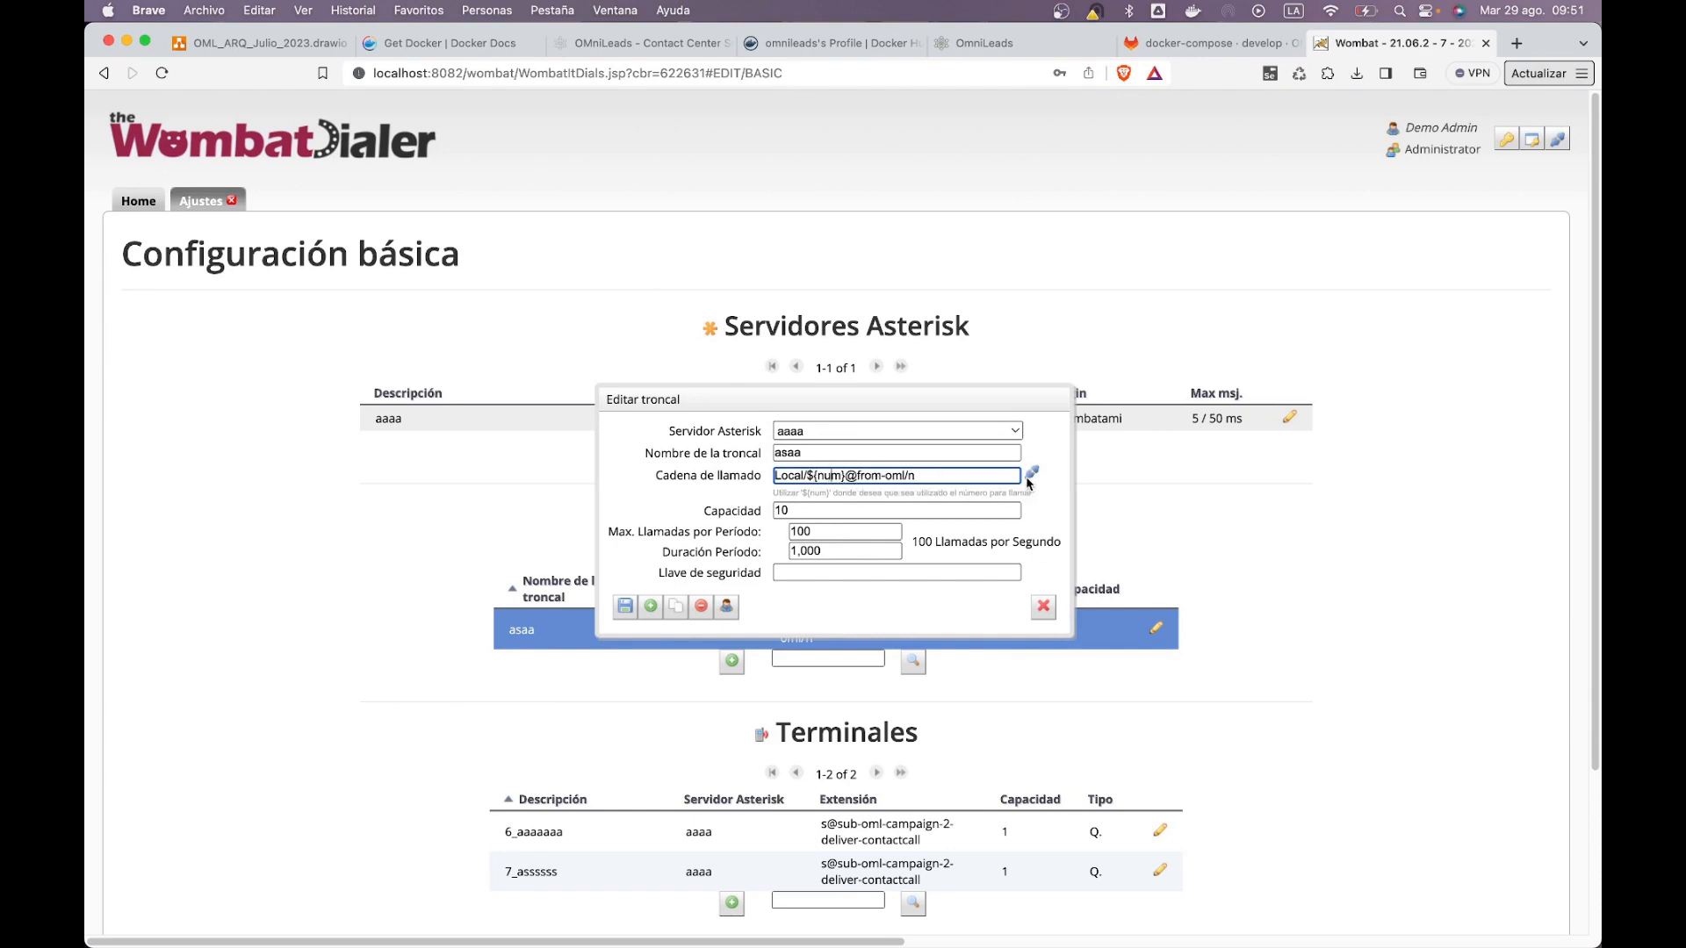
# Step: Test the asaa trunk with a call to extension 334444444
pyautogui.click(1032, 475)
pyautogui.click(780, 562)
pyautogui.write('334444444')
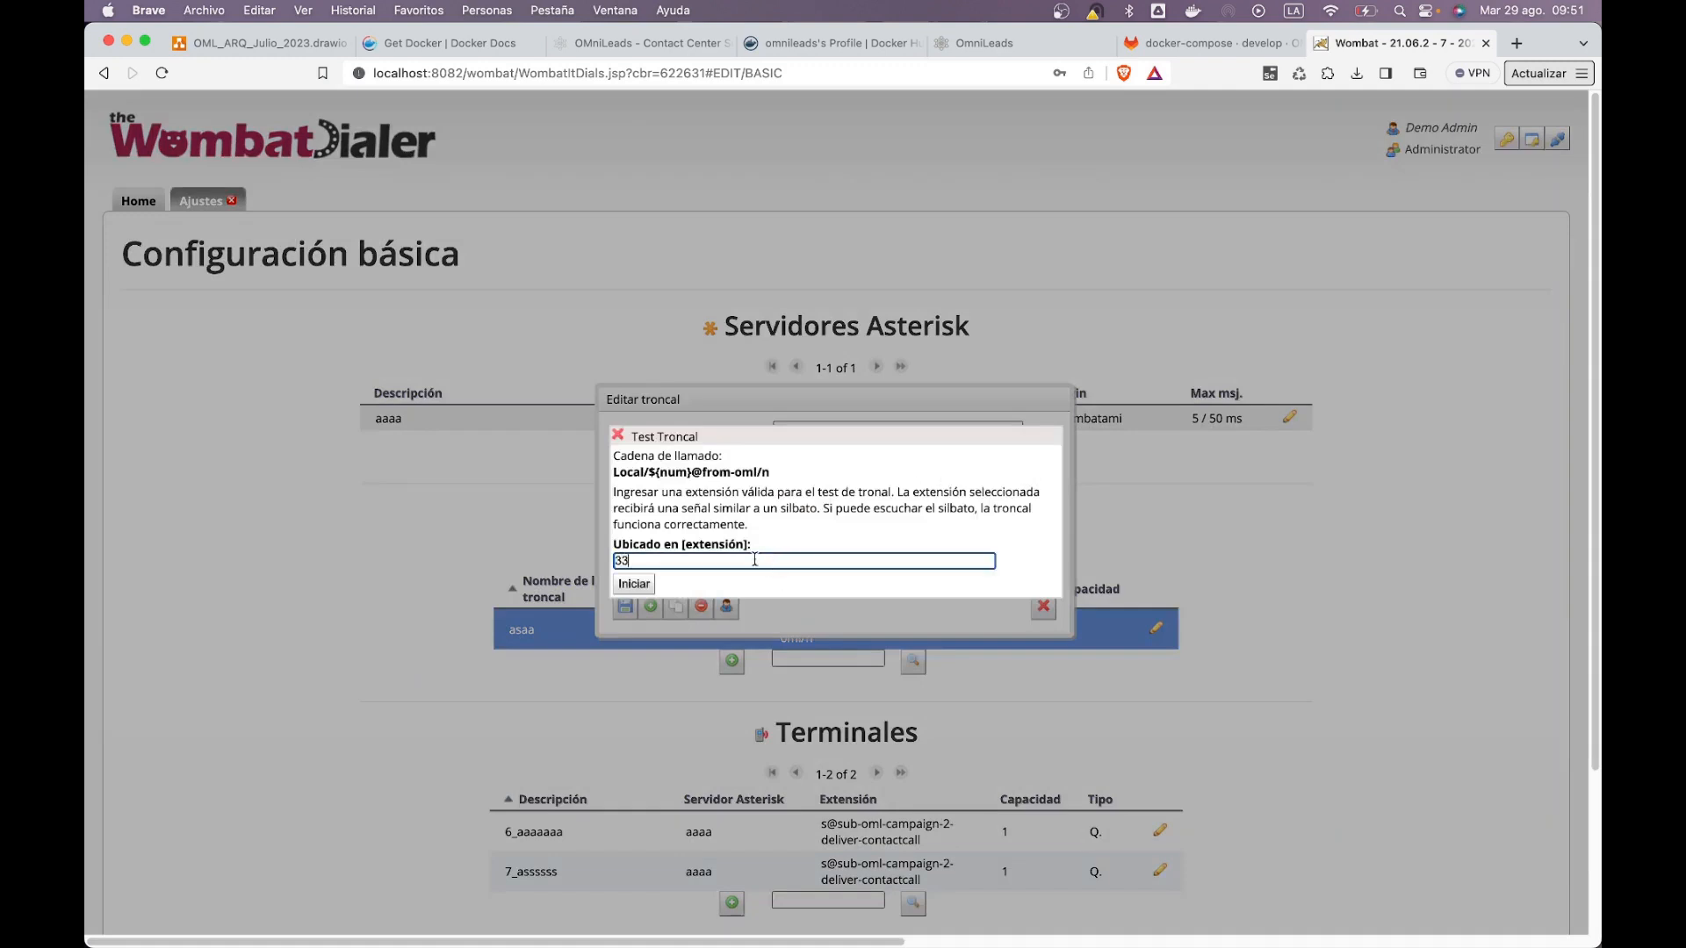
pyautogui.click(634, 584)
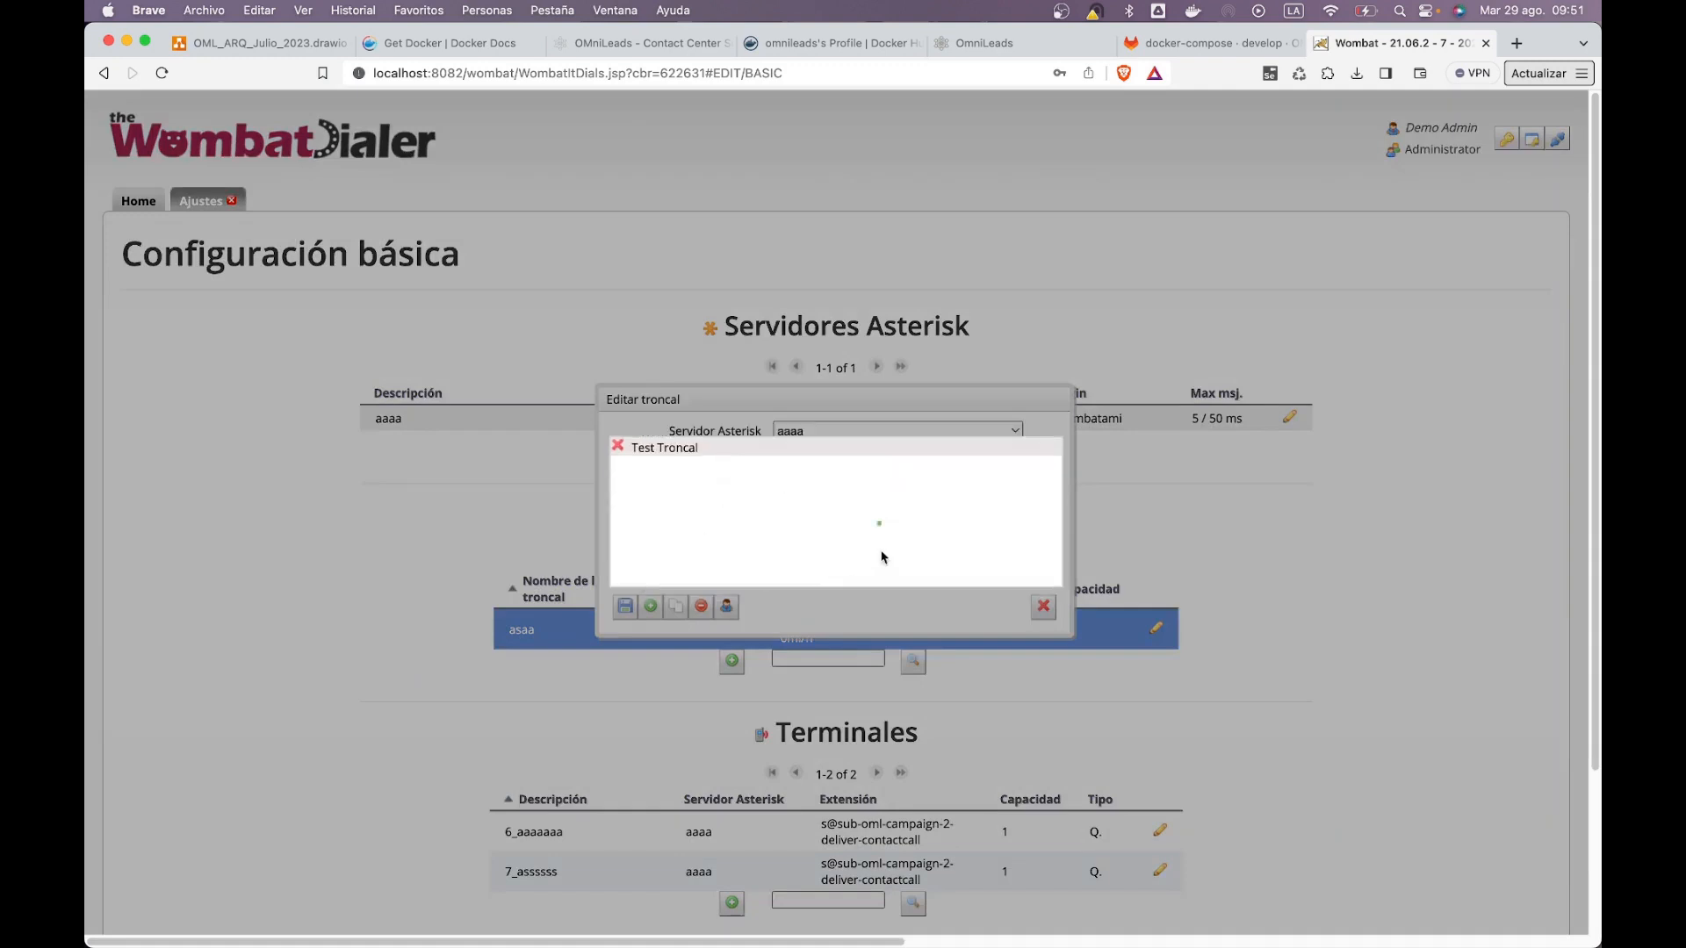
pyautogui.click(620, 446)
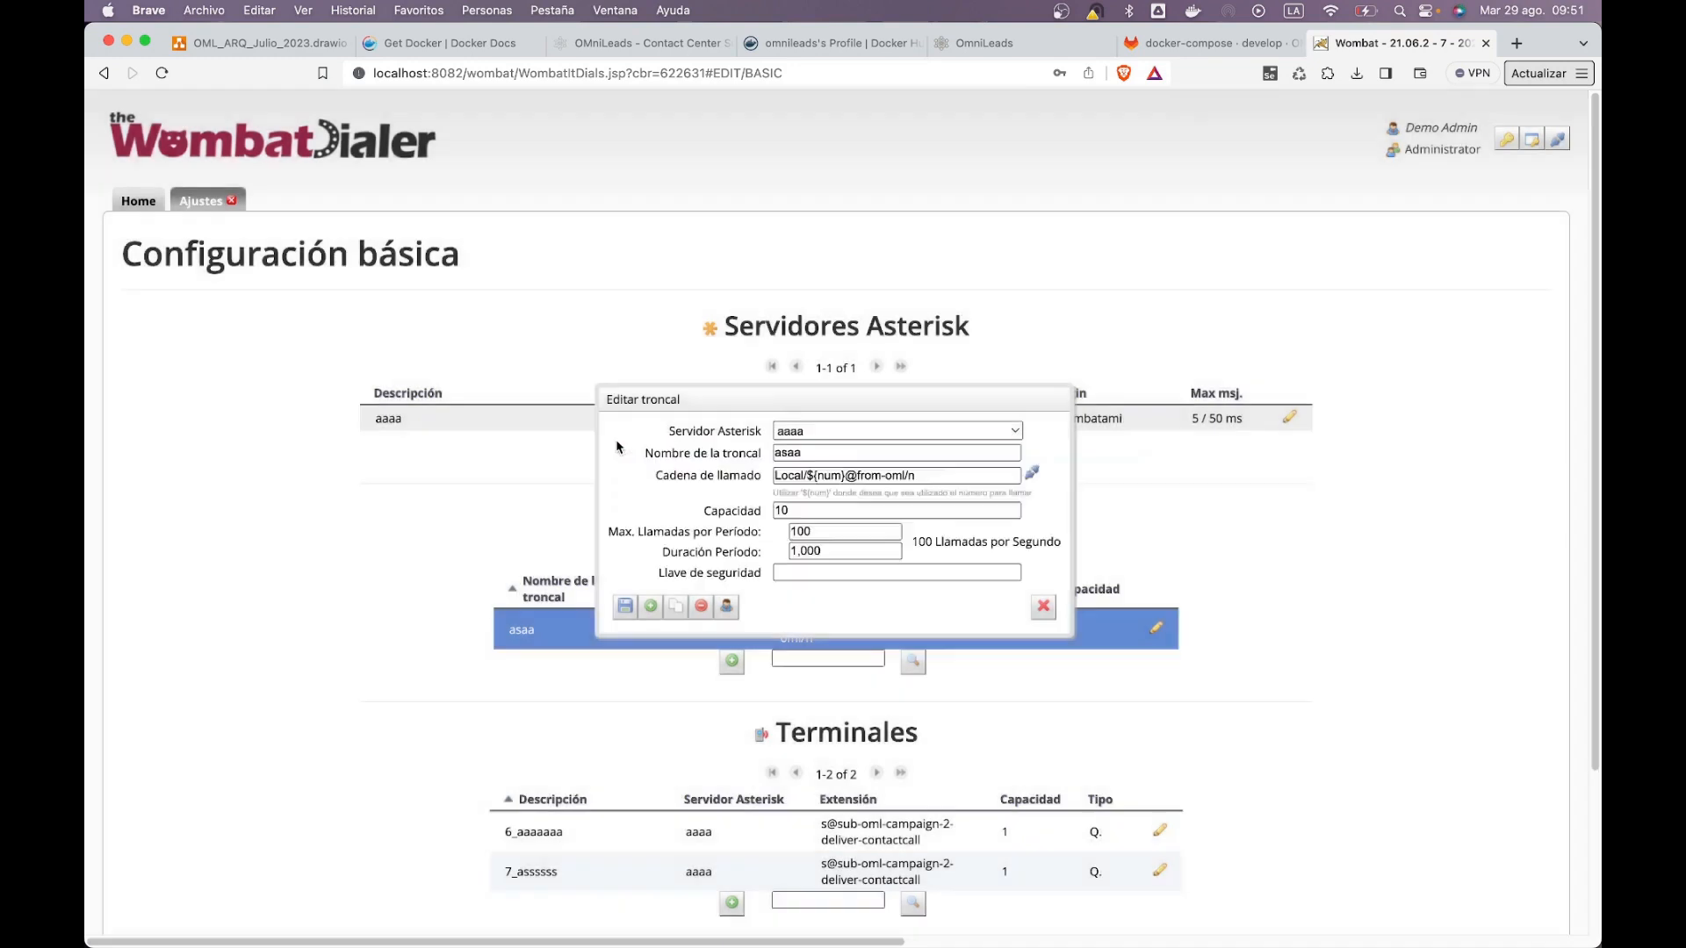
# Step: Save the asaa trunk and return to the Home dashboard
pyautogui.moveTo(921, 475); pyautogui.dragTo(870, 474)
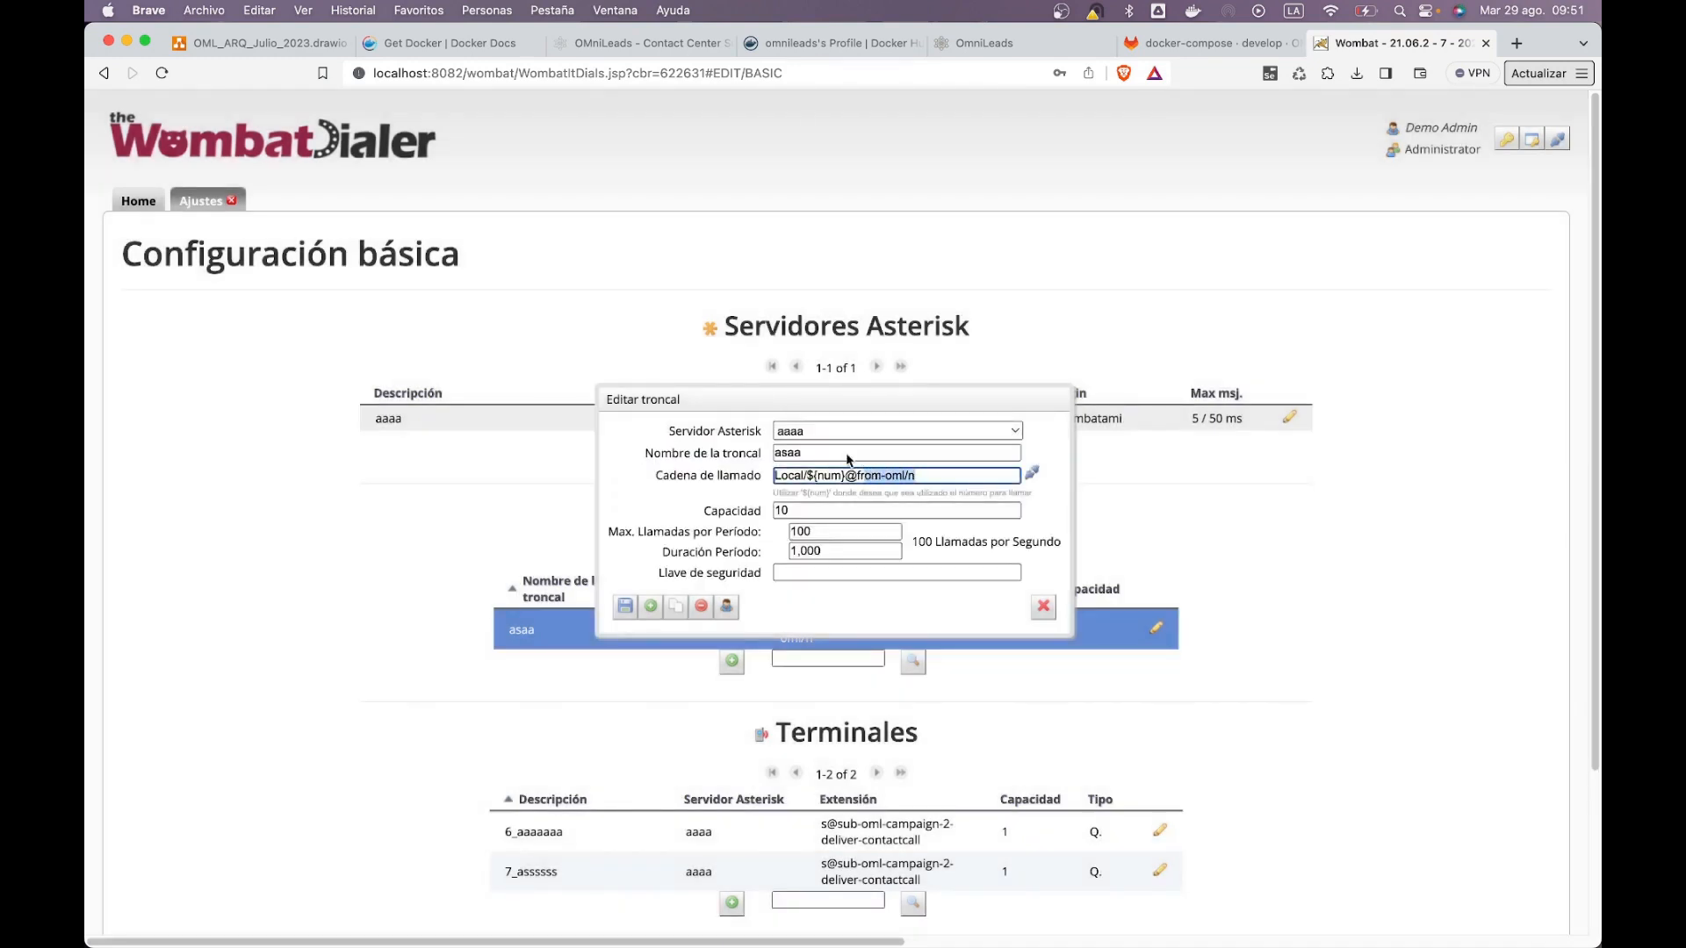
pyautogui.click(625, 606)
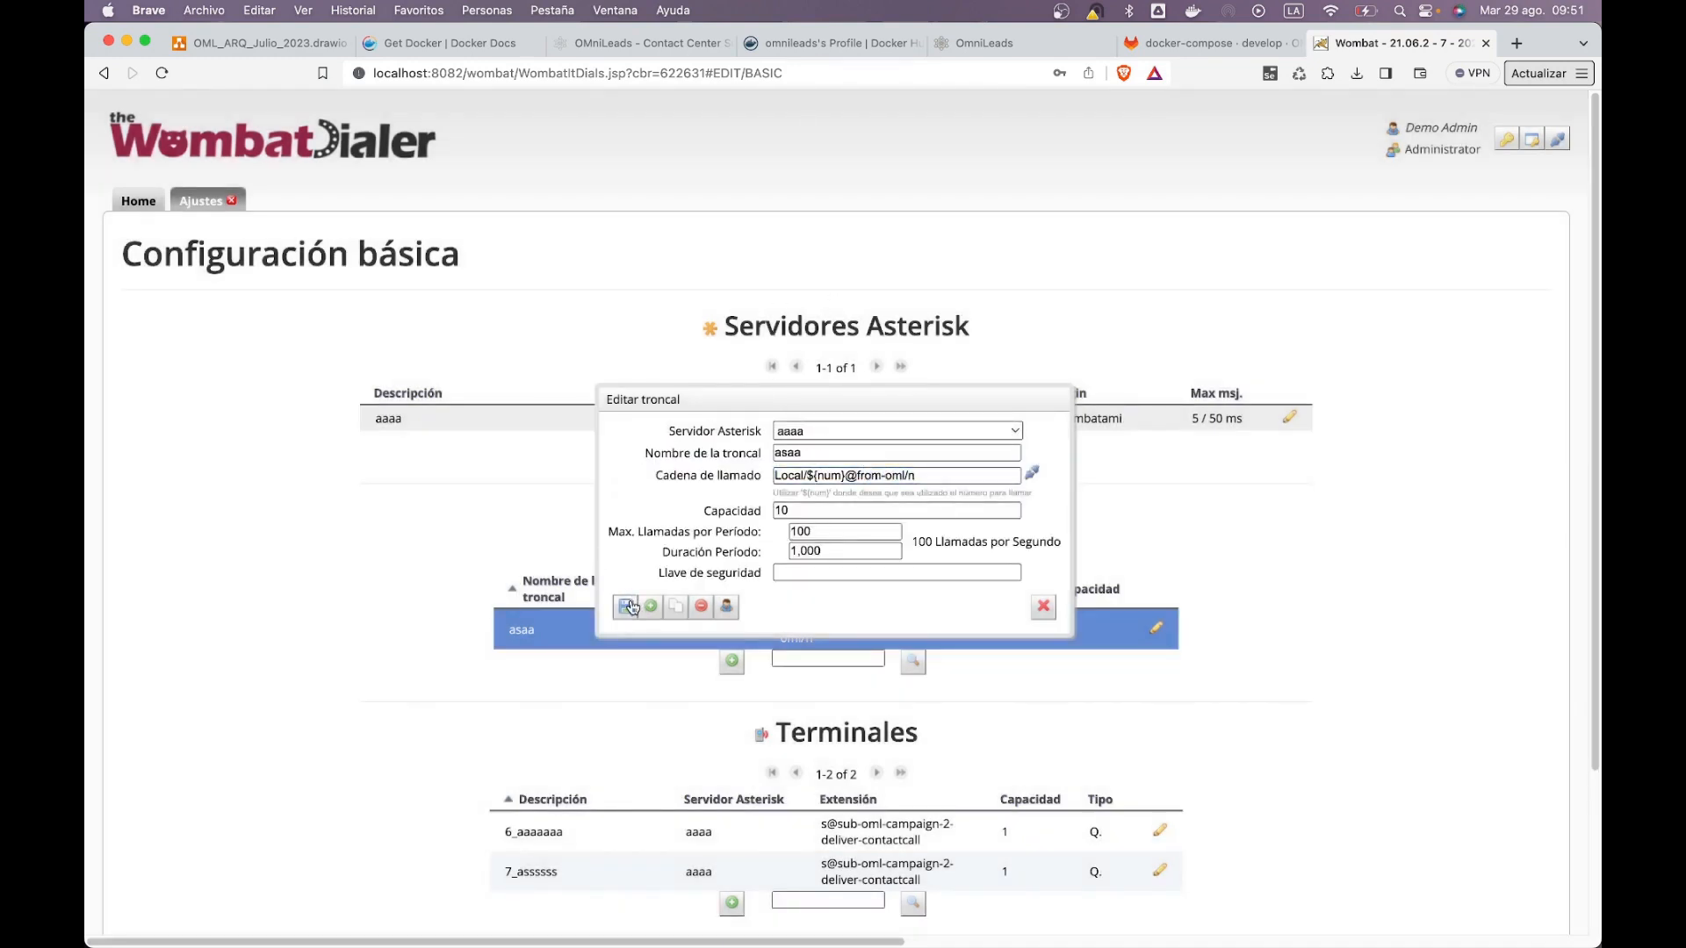
pyautogui.click(233, 204)
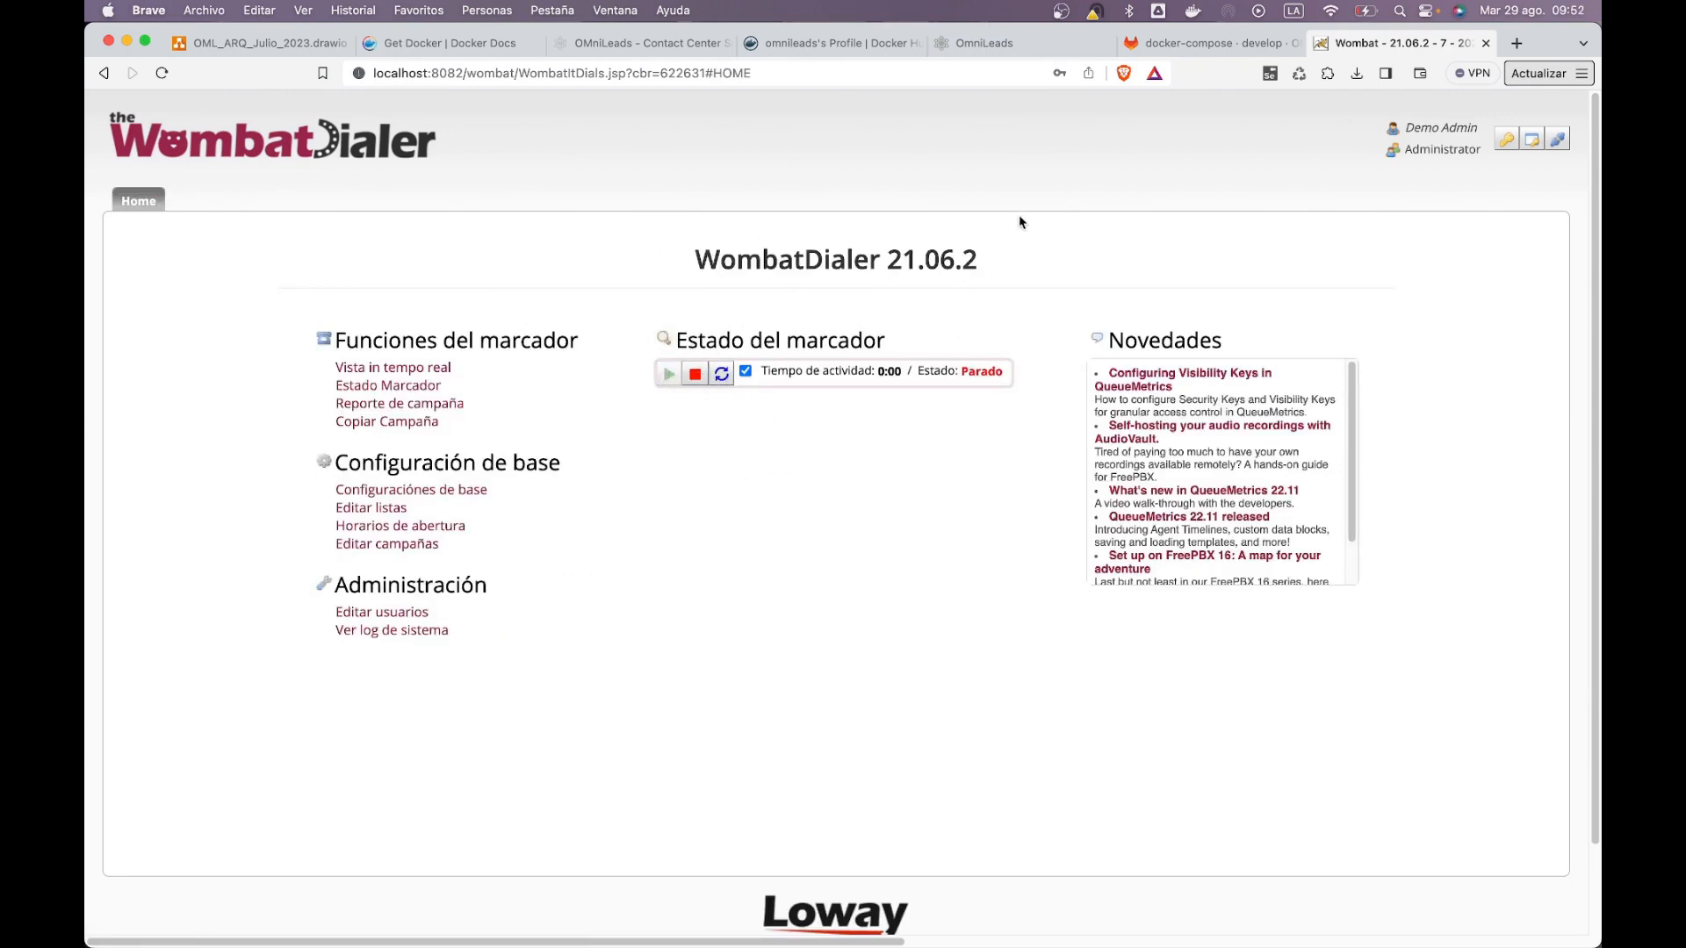
# Step: Open the new contact database form under Contactos
pyautogui.click(1021, 51)
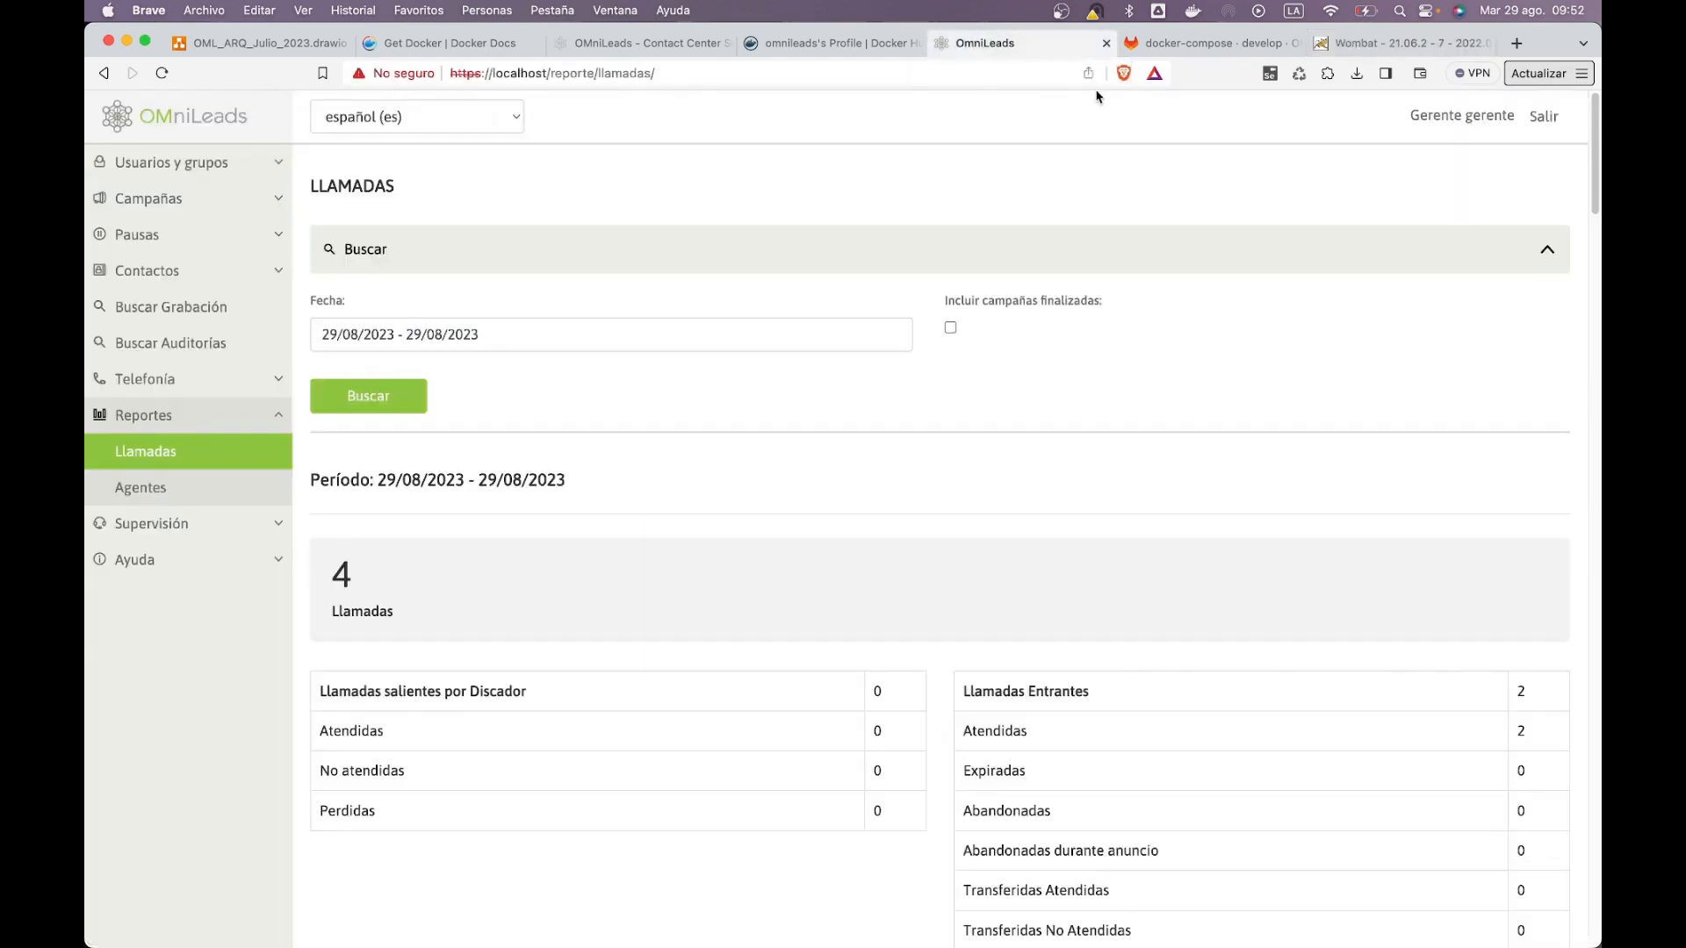
pyautogui.click(220, 414)
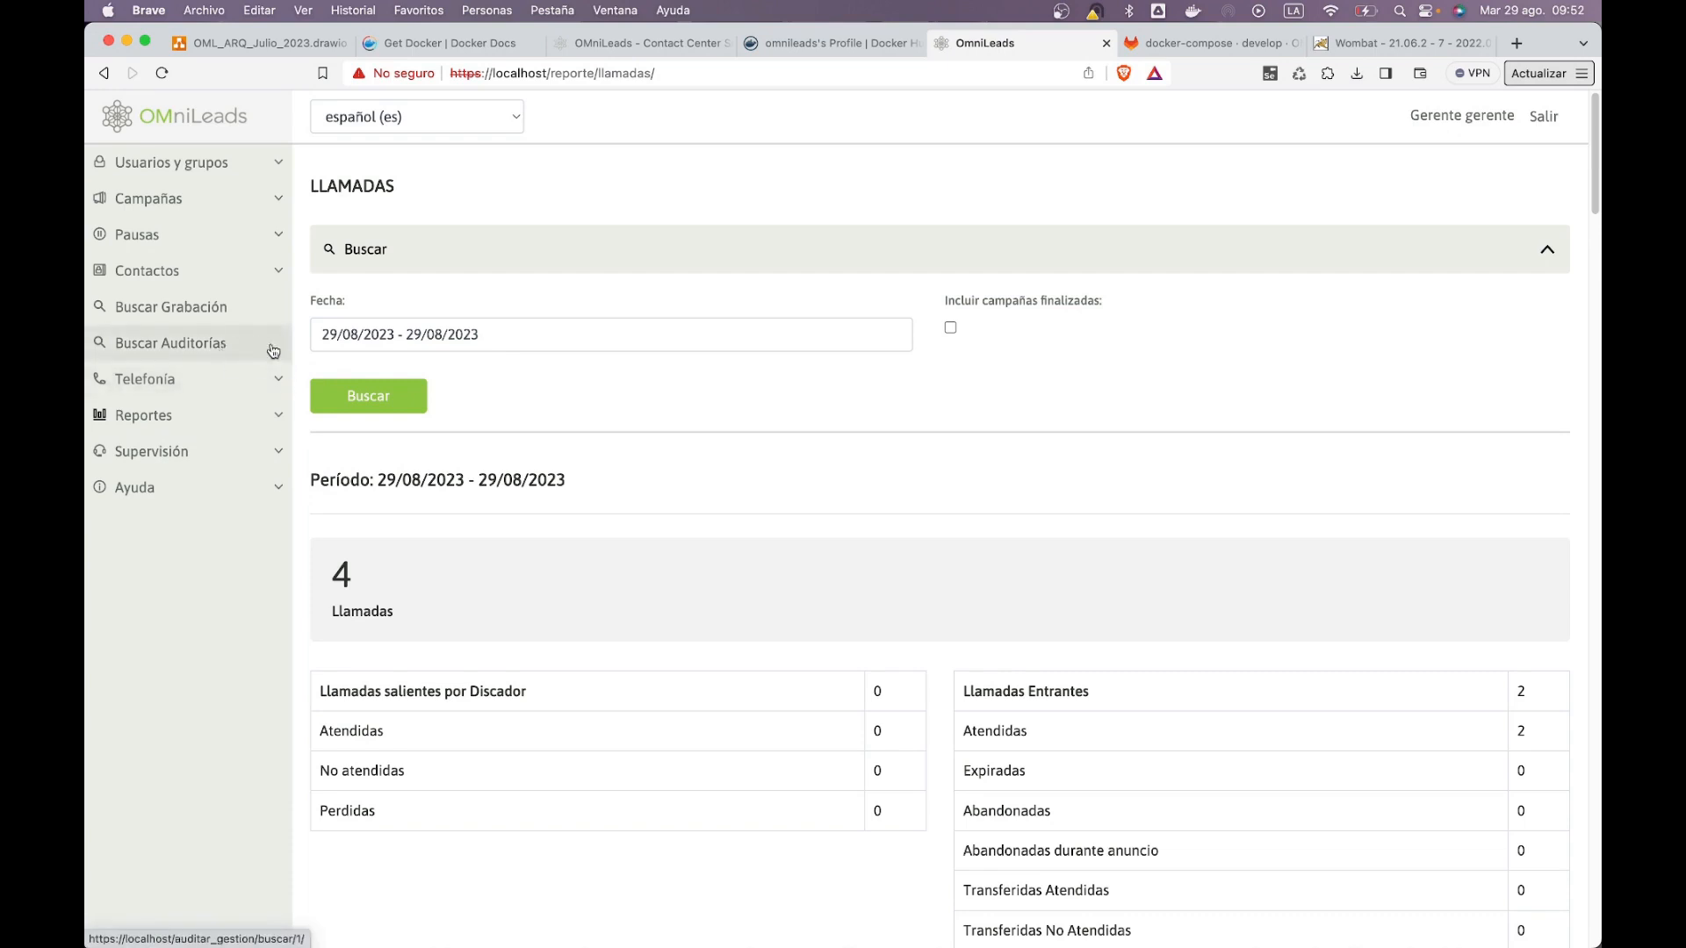
pyautogui.click(238, 317)
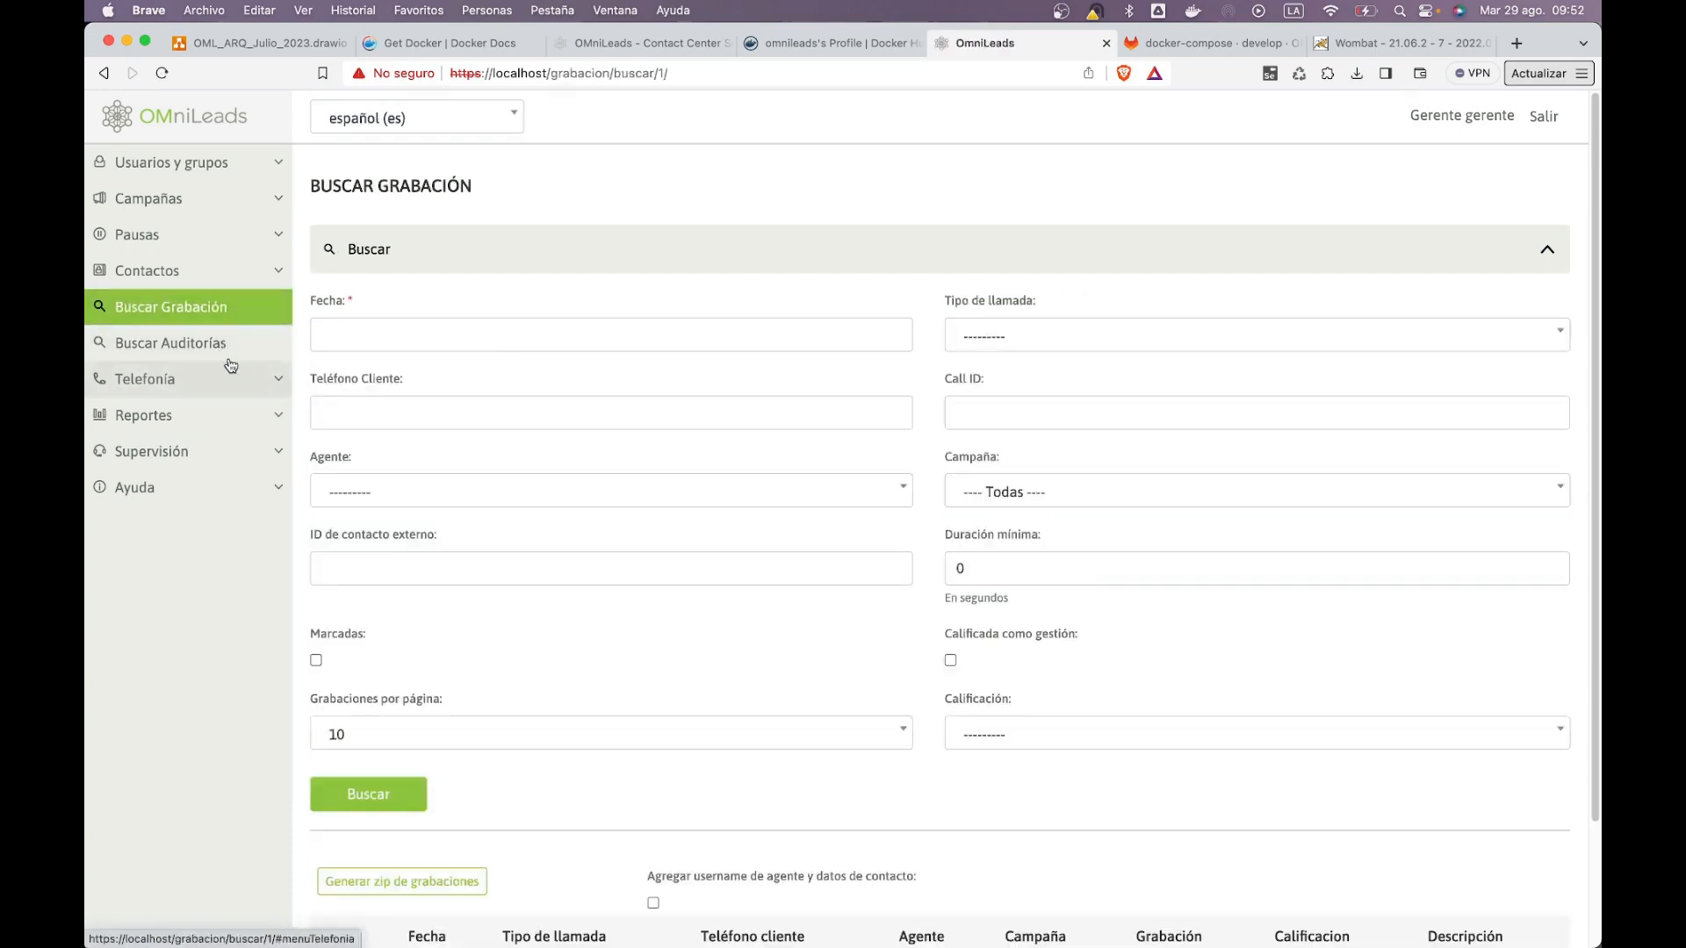
pyautogui.click(175, 270)
pyautogui.click(173, 369)
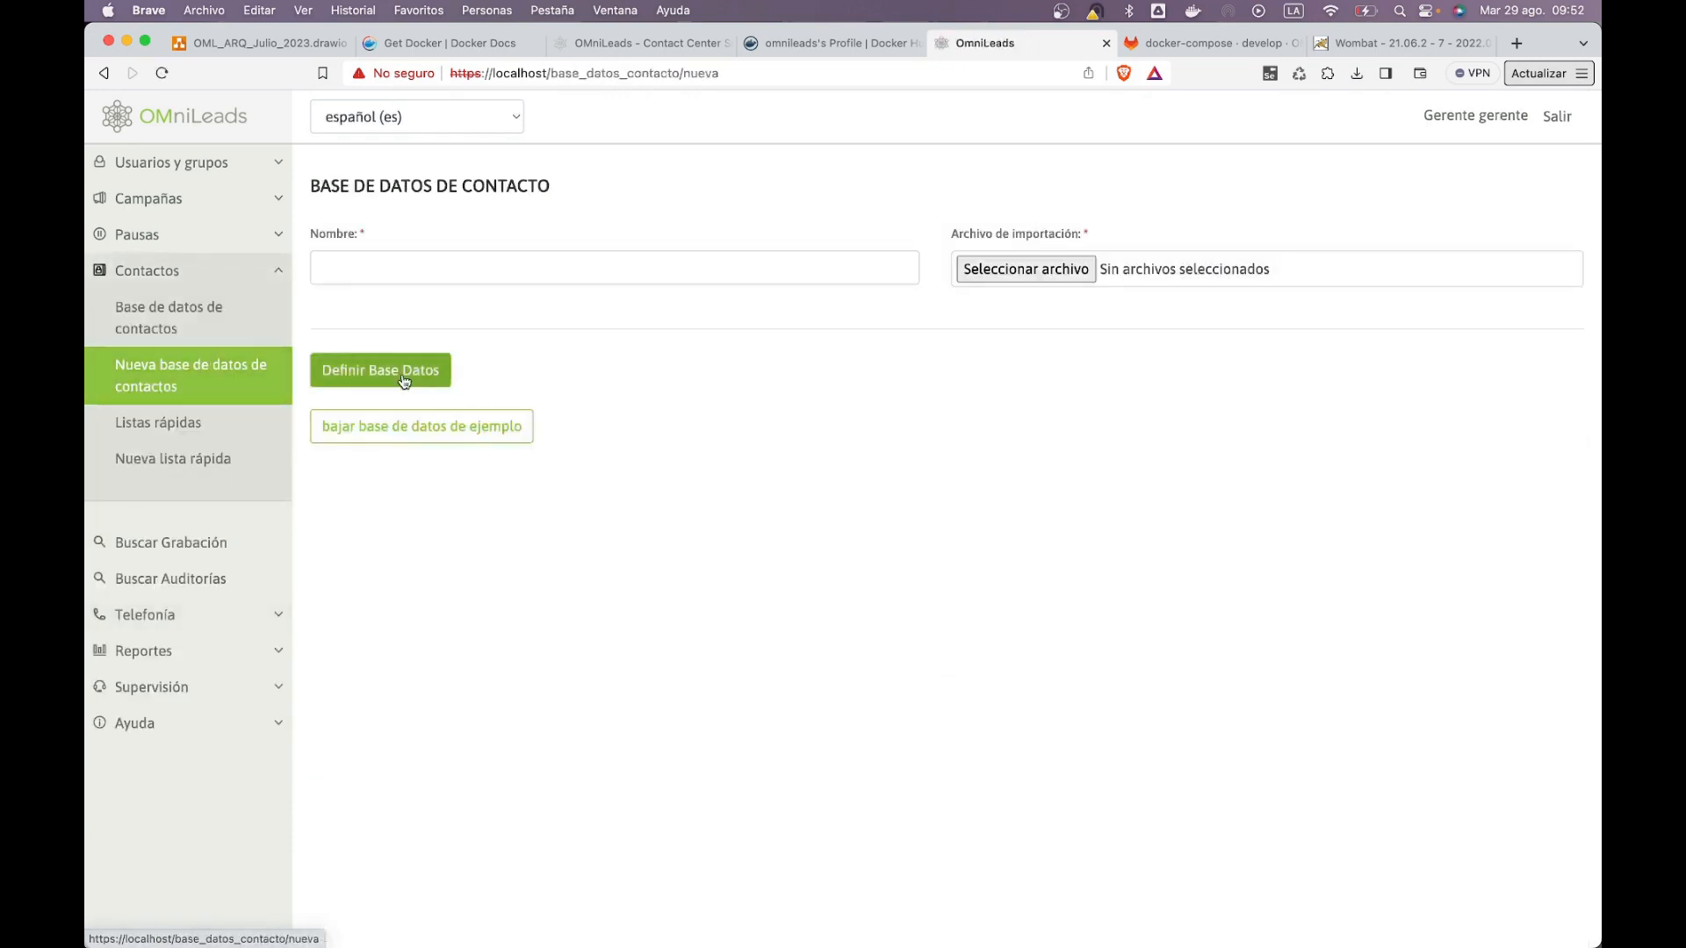
# Step: Browse the CSV files in Downloads and preview example-db.csv
pyautogui.click(1078, 269)
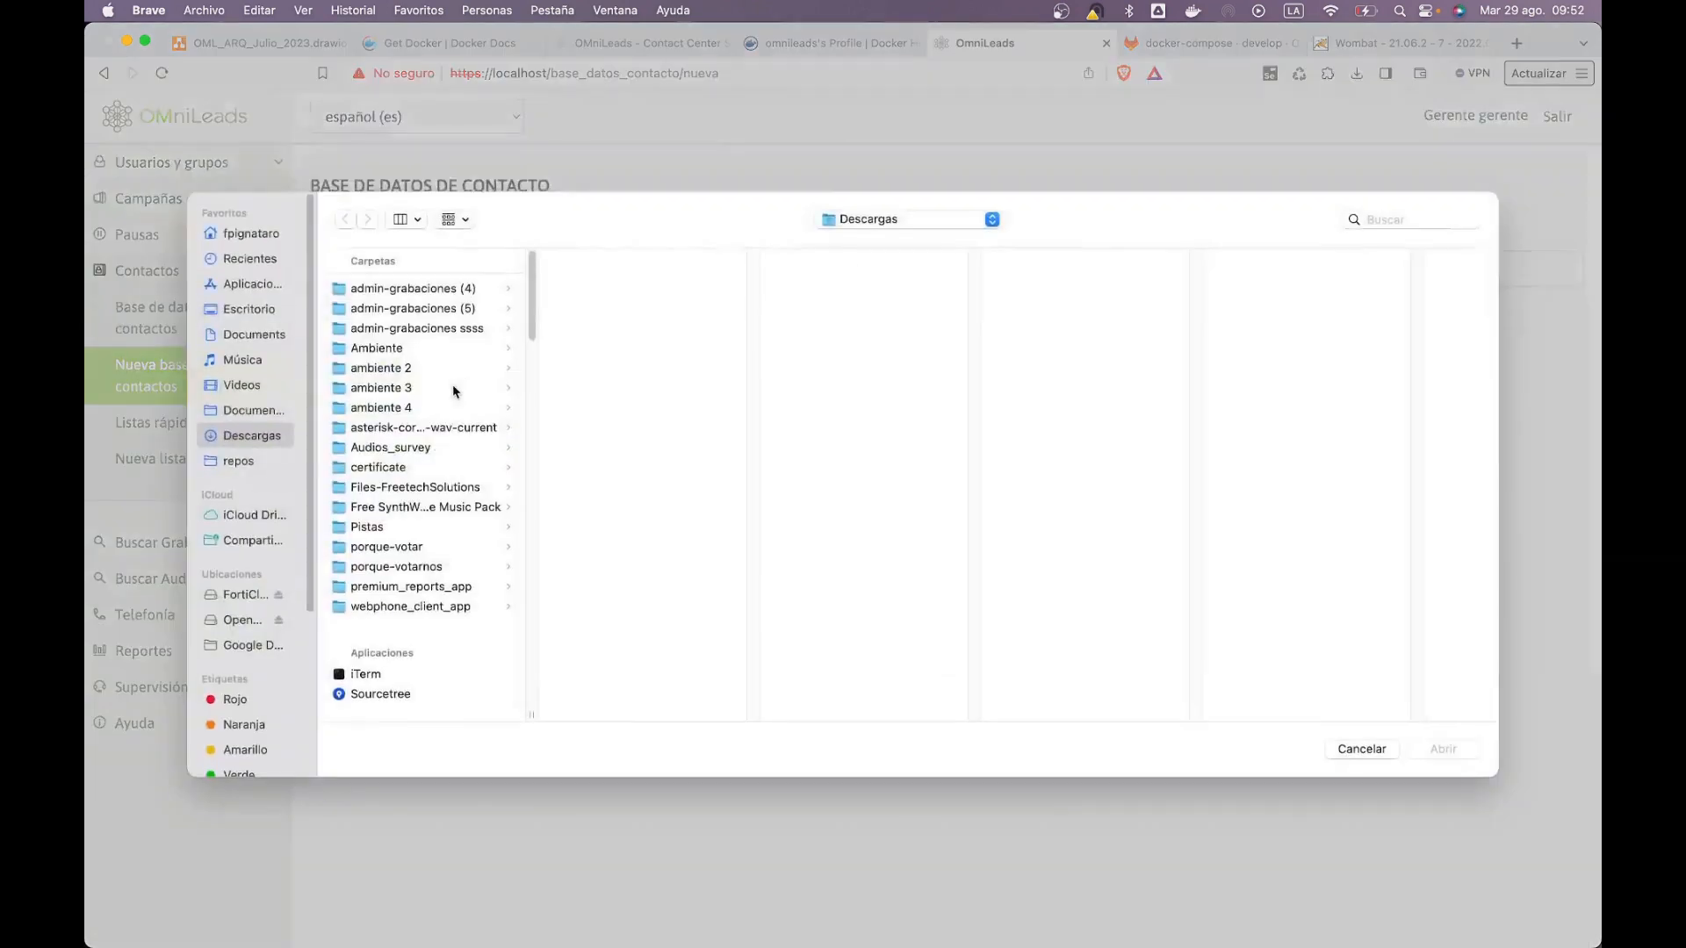
pyautogui.press('Escape')
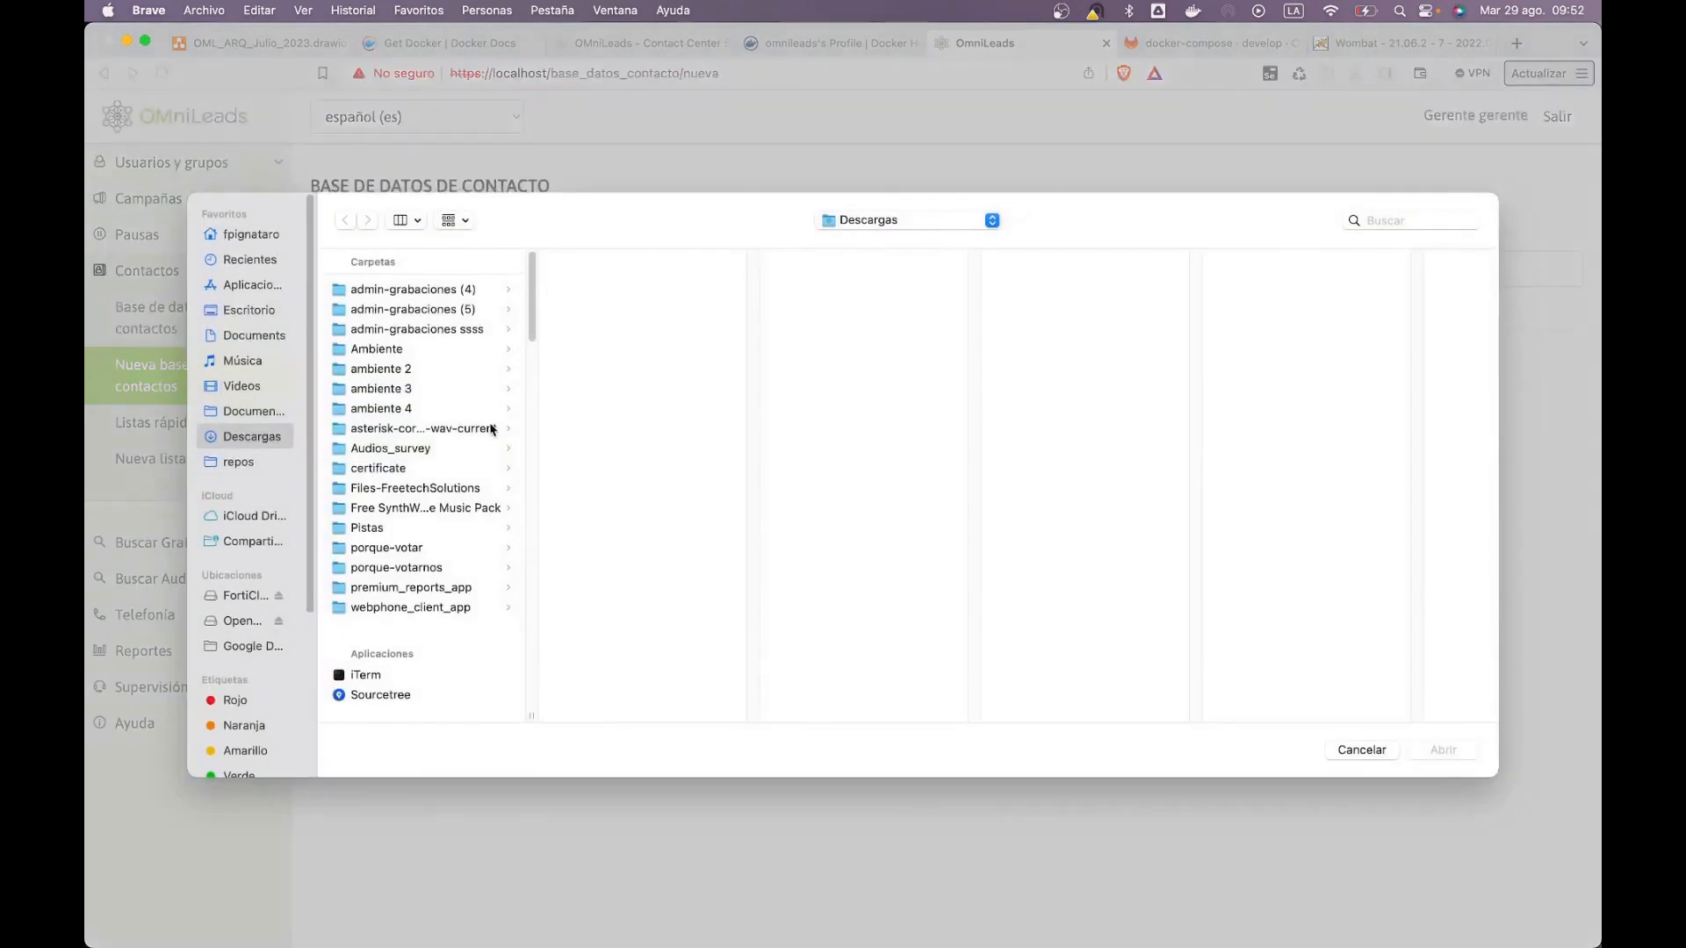
pyautogui.scroll(-5, 489, 430)
pyautogui.scroll(-3, 489, 430)
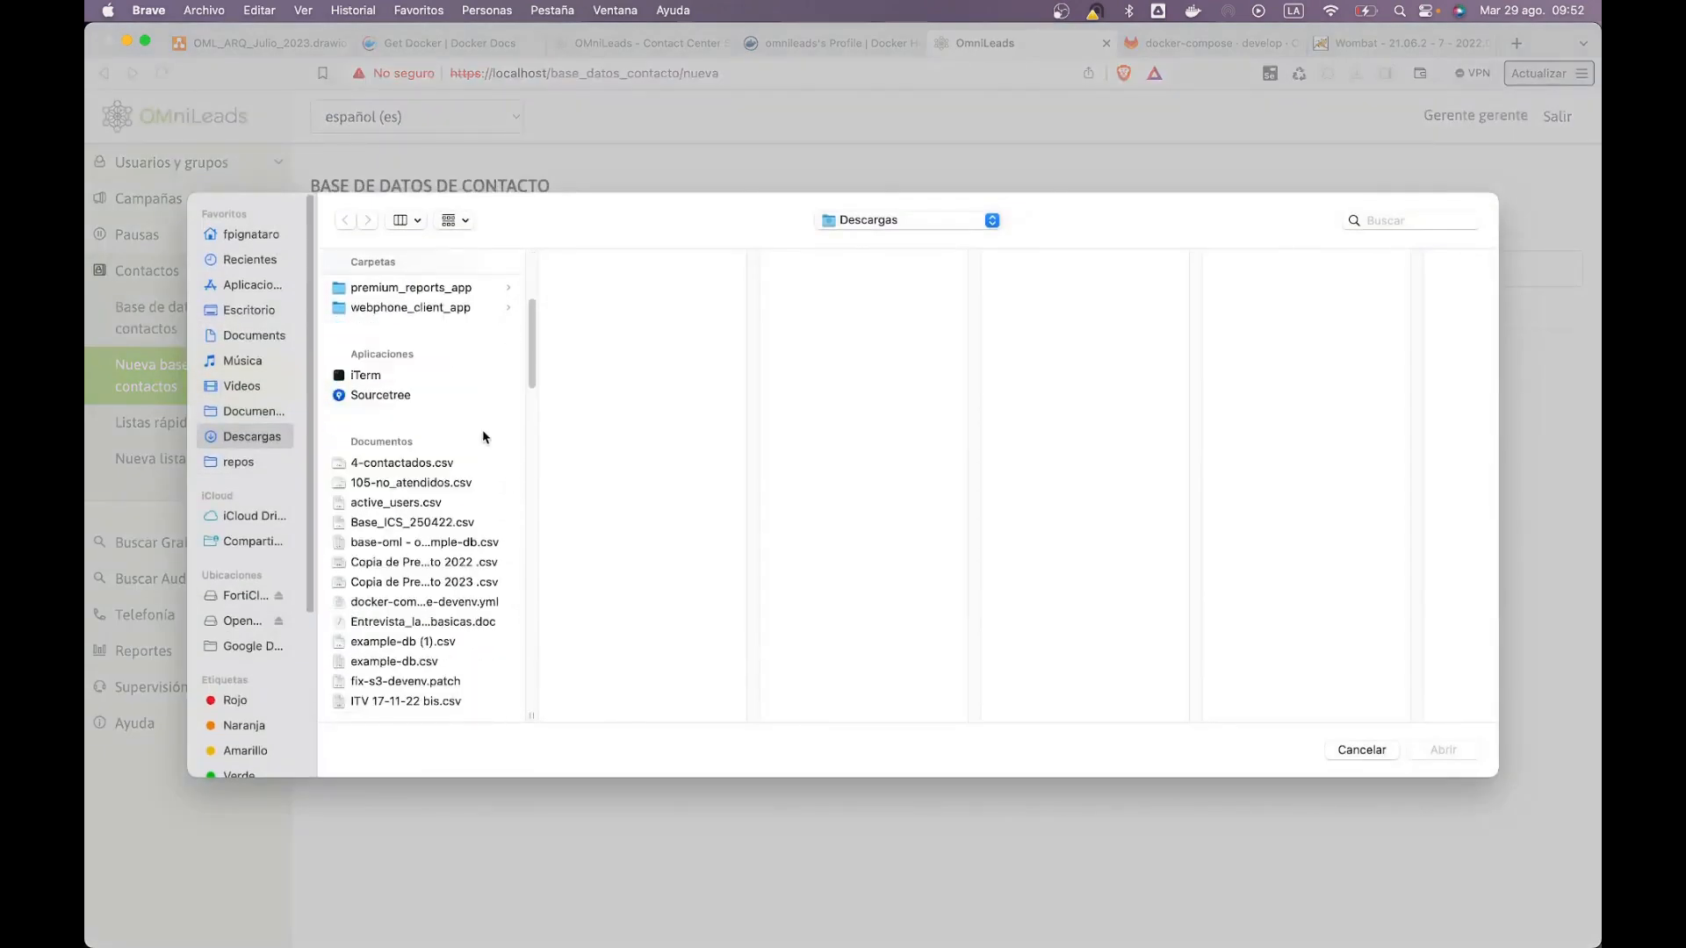
pyautogui.click(458, 483)
pyautogui.click(440, 563)
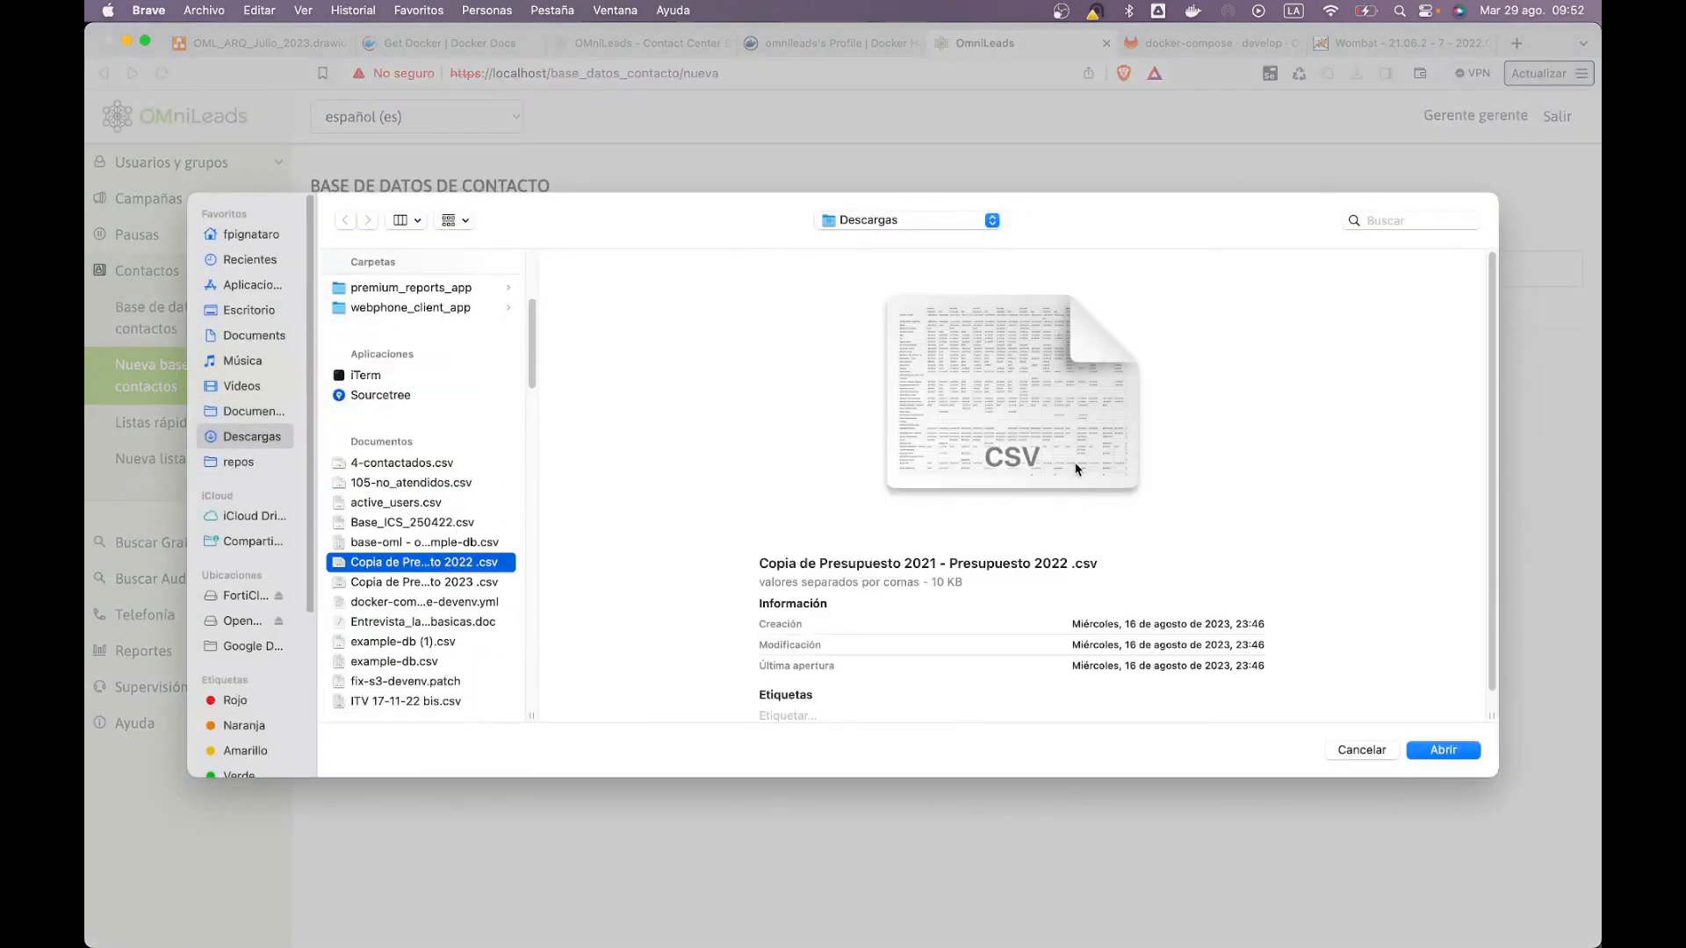
pyautogui.press('Down')
pyautogui.press('Down')
pyautogui.press('Down')
pyautogui.press('Down')
pyautogui.press('Down')
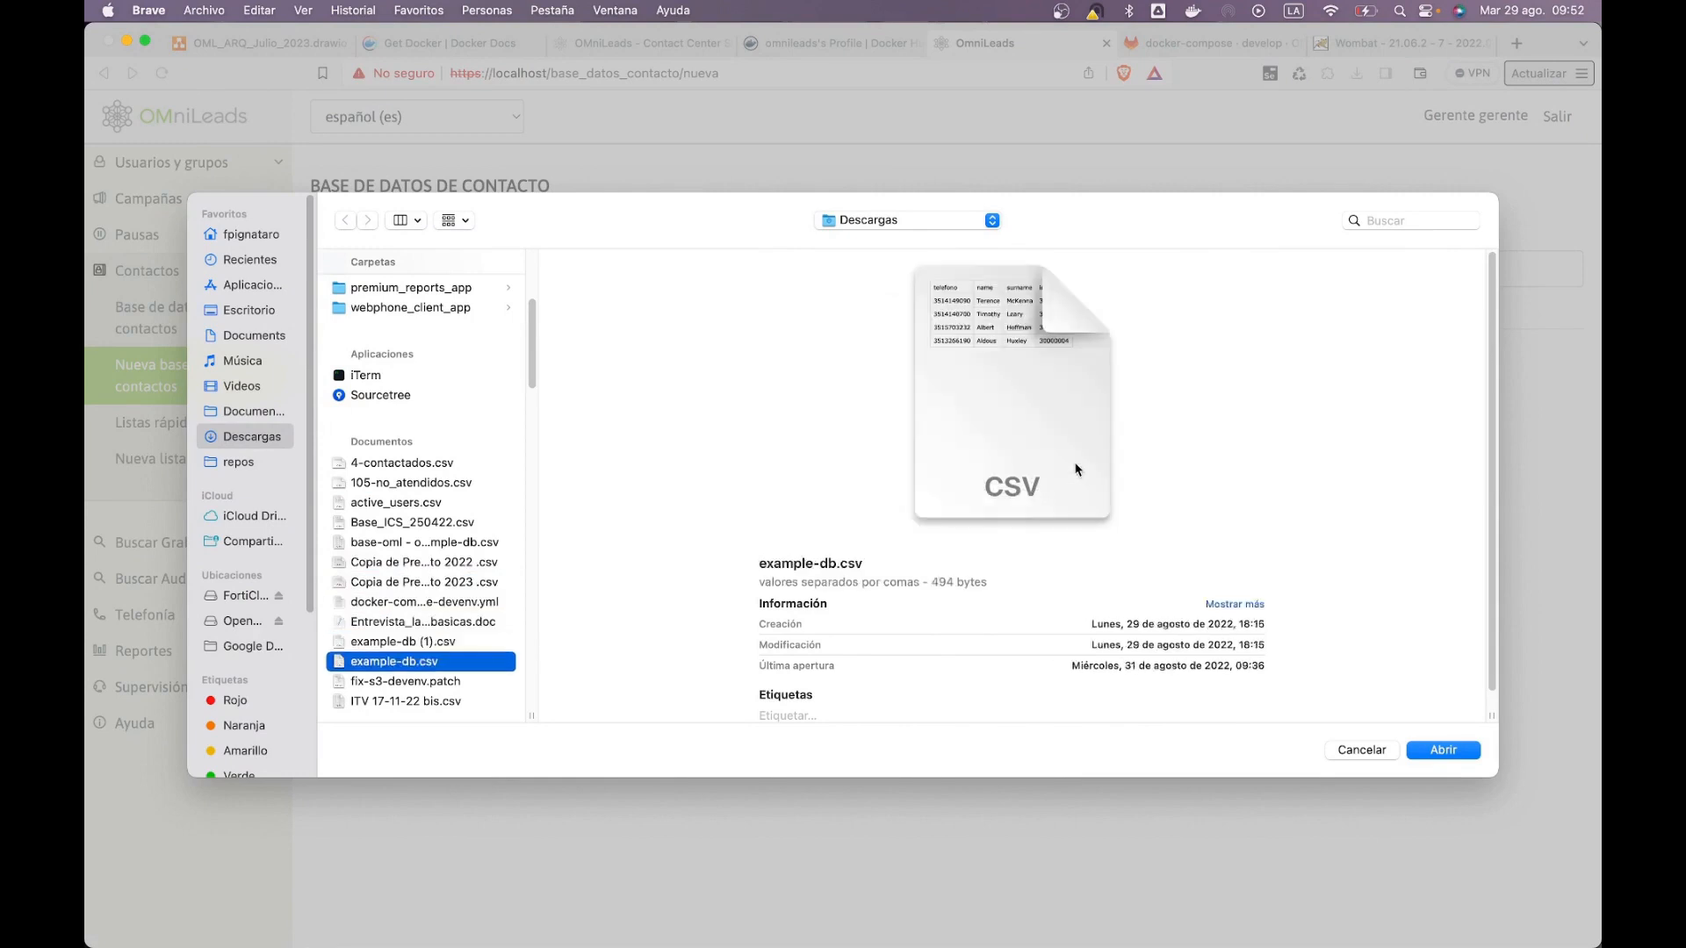
pyautogui.press('space')
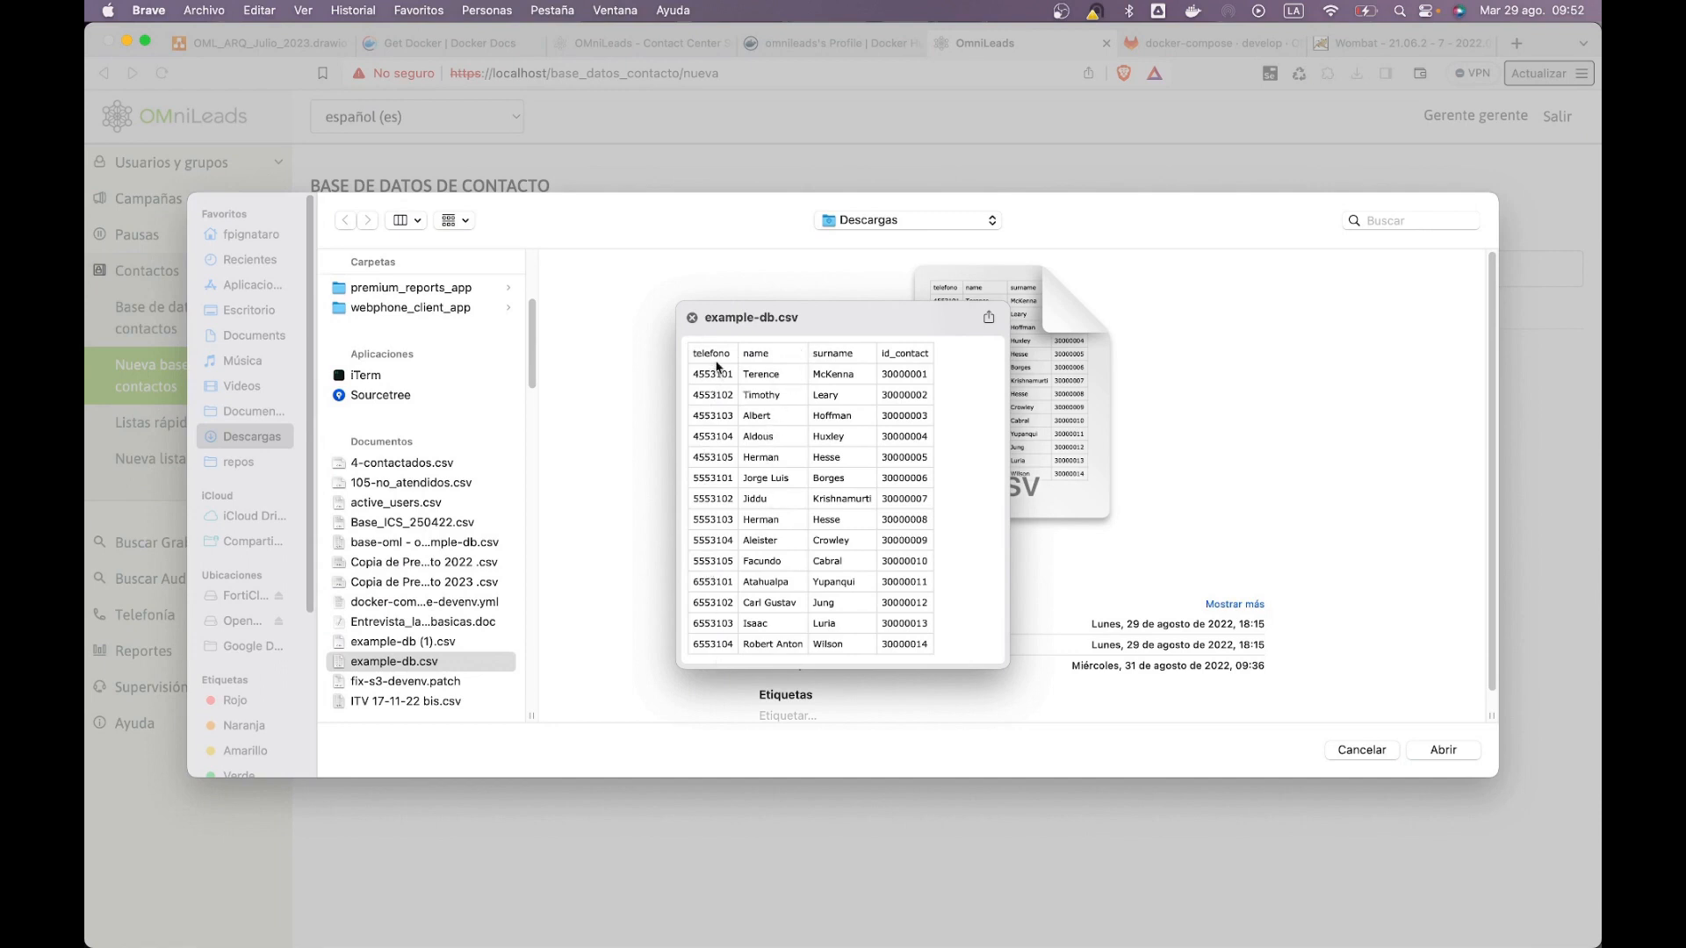
pyautogui.click(514, 667)
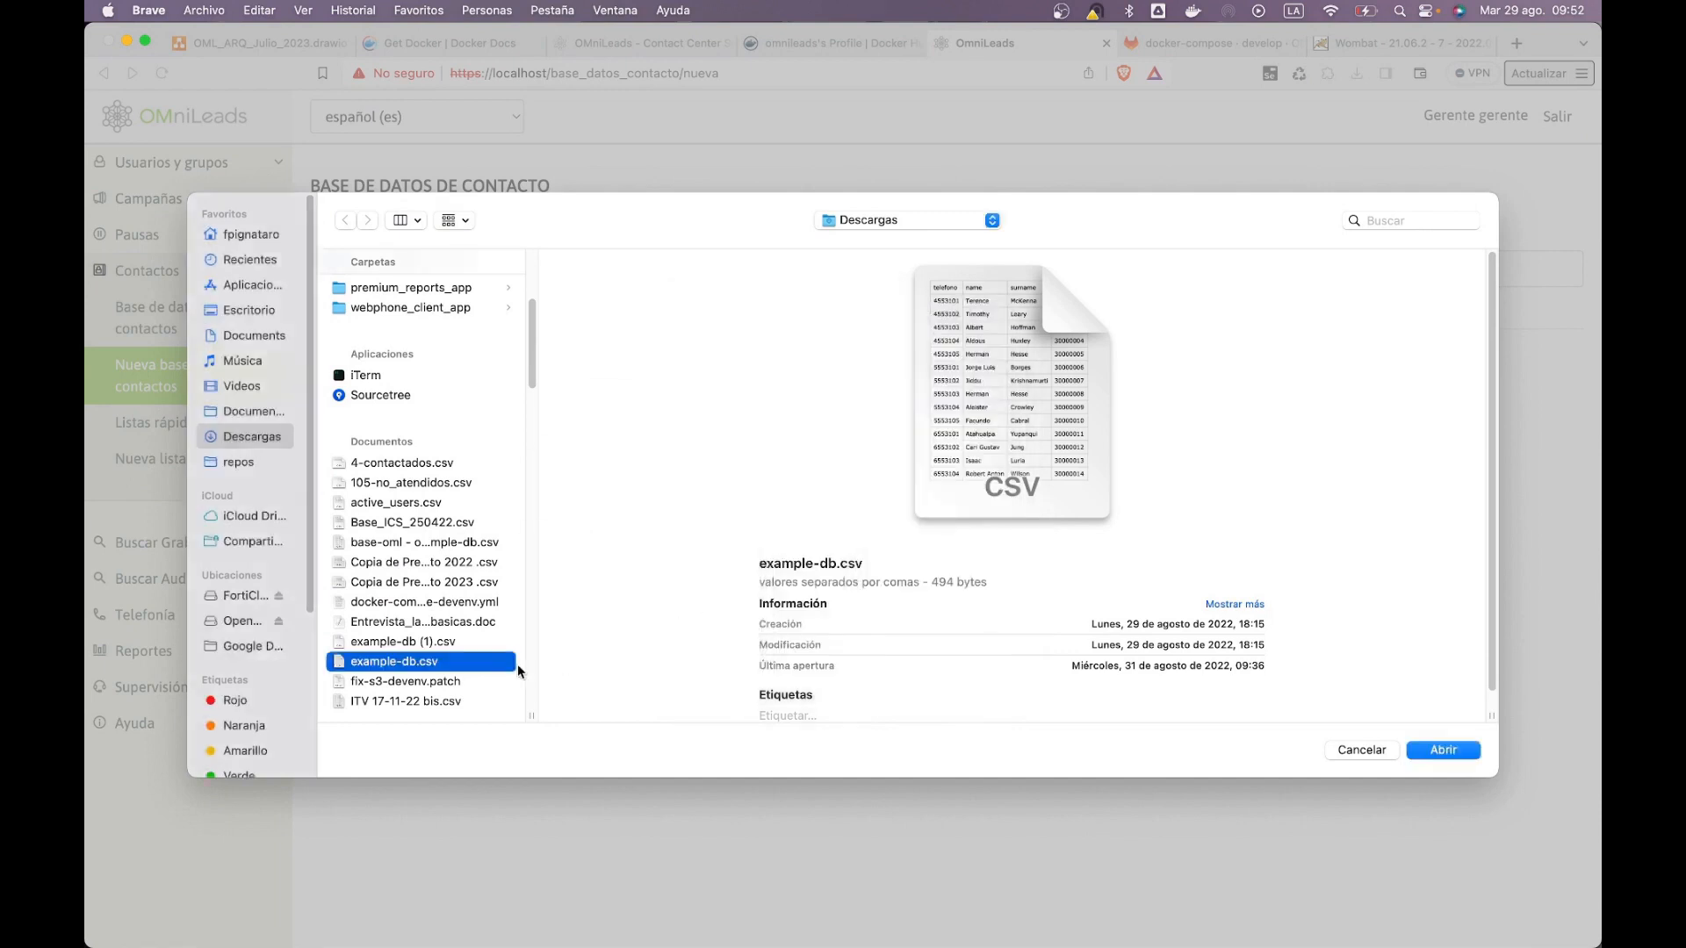
# Step: Preview and import base-oml - oml-example-db.csv
pyautogui.scroll(-1, 452, 669)
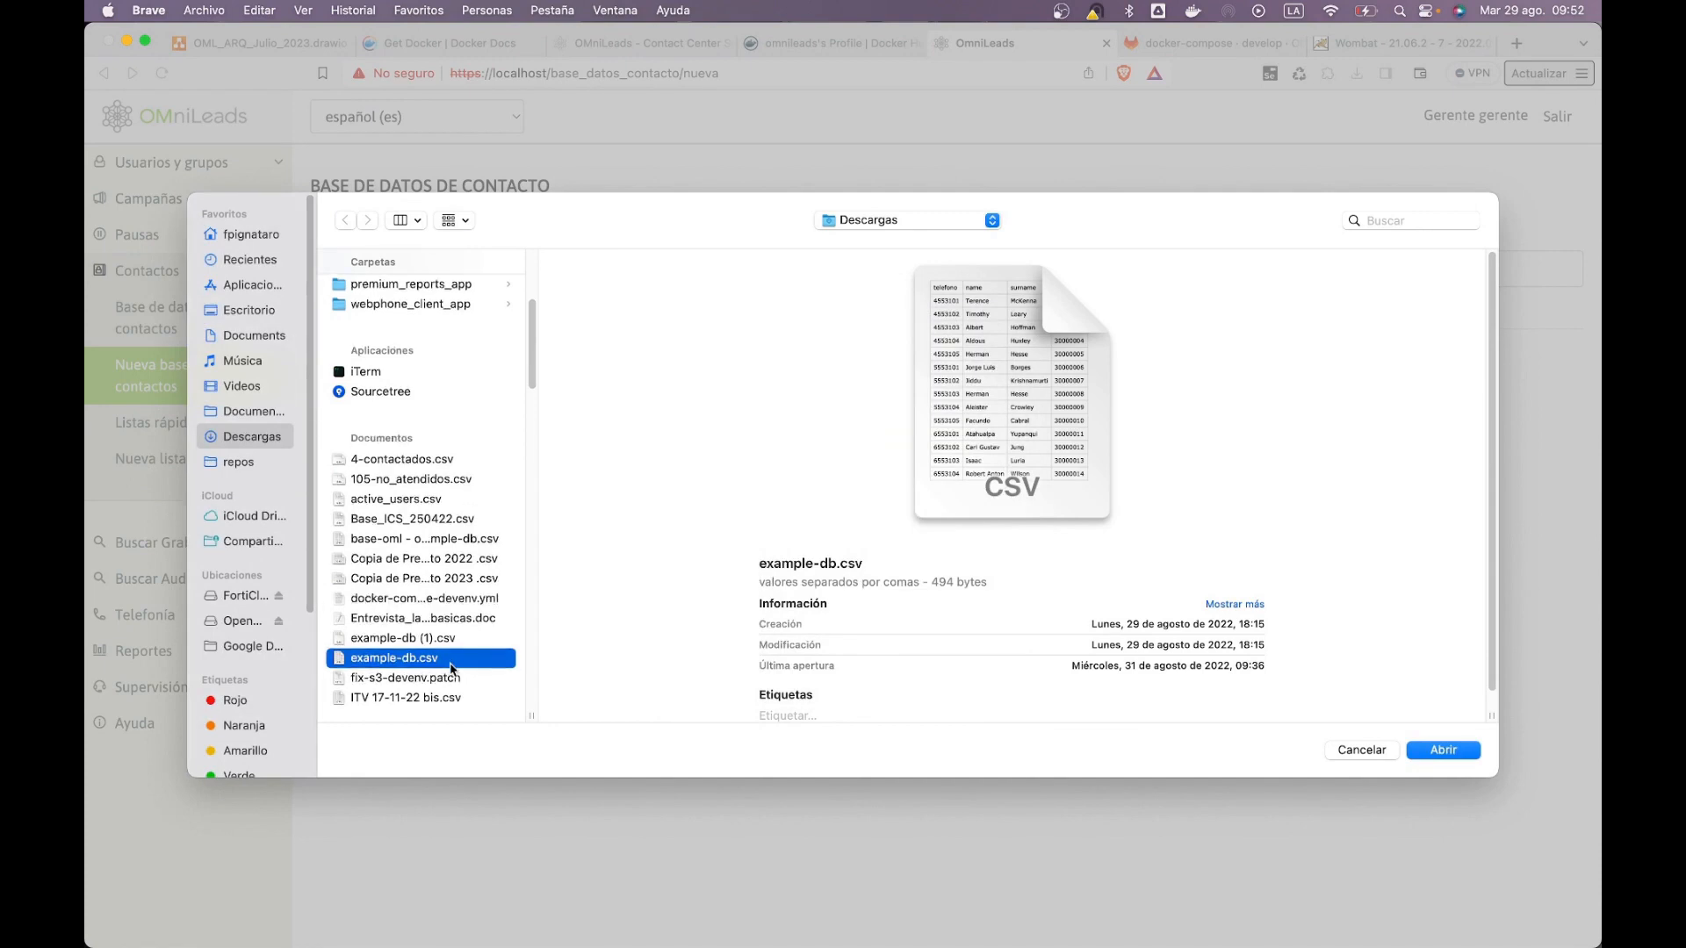
pyautogui.click(457, 540)
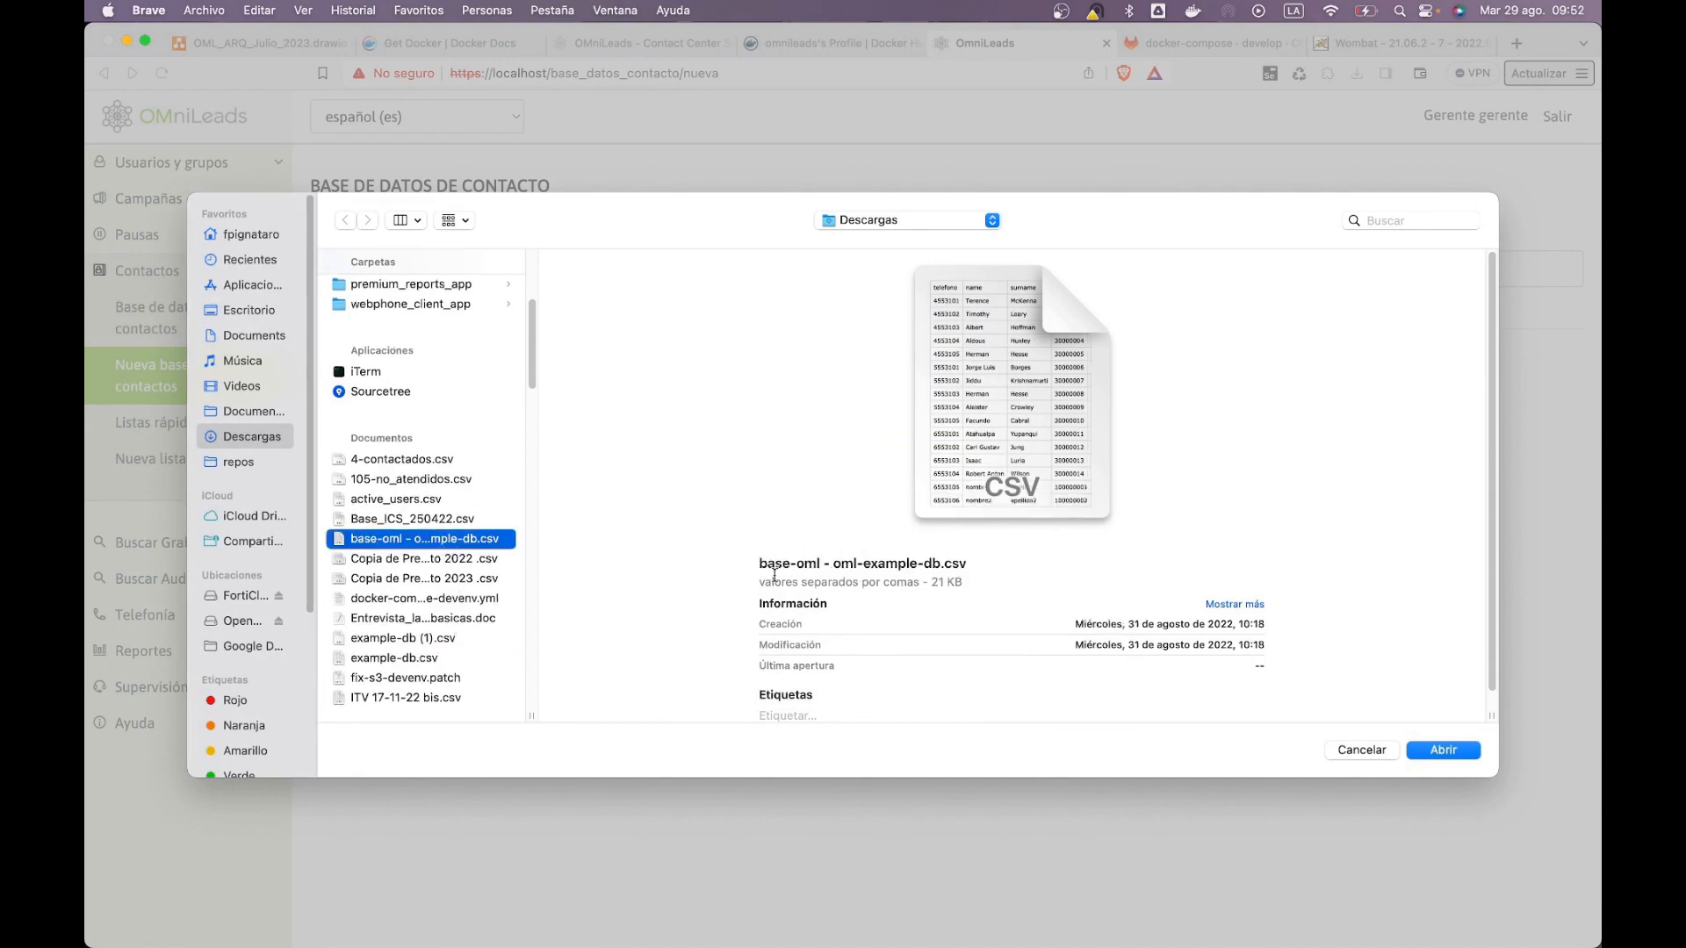
pyautogui.press('space')
pyautogui.press('space')
pyautogui.doubleClick(531, 715)
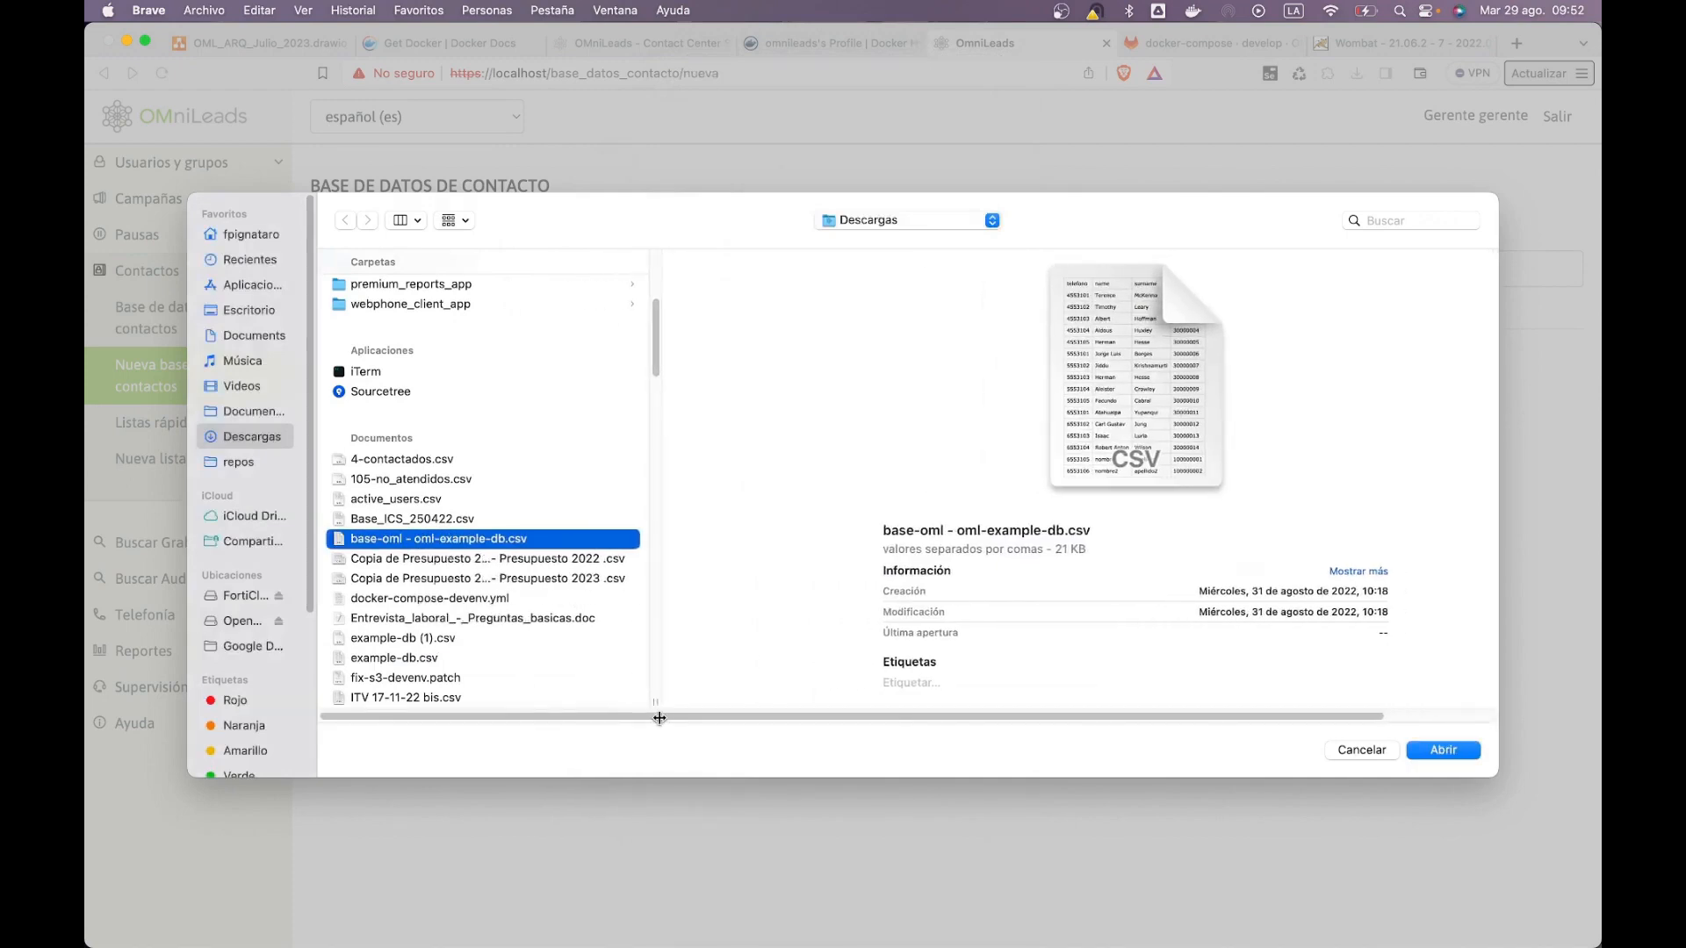
pyautogui.press('space')
pyautogui.scroll(-10, 952, 601)
pyautogui.scroll(15, 952, 594)
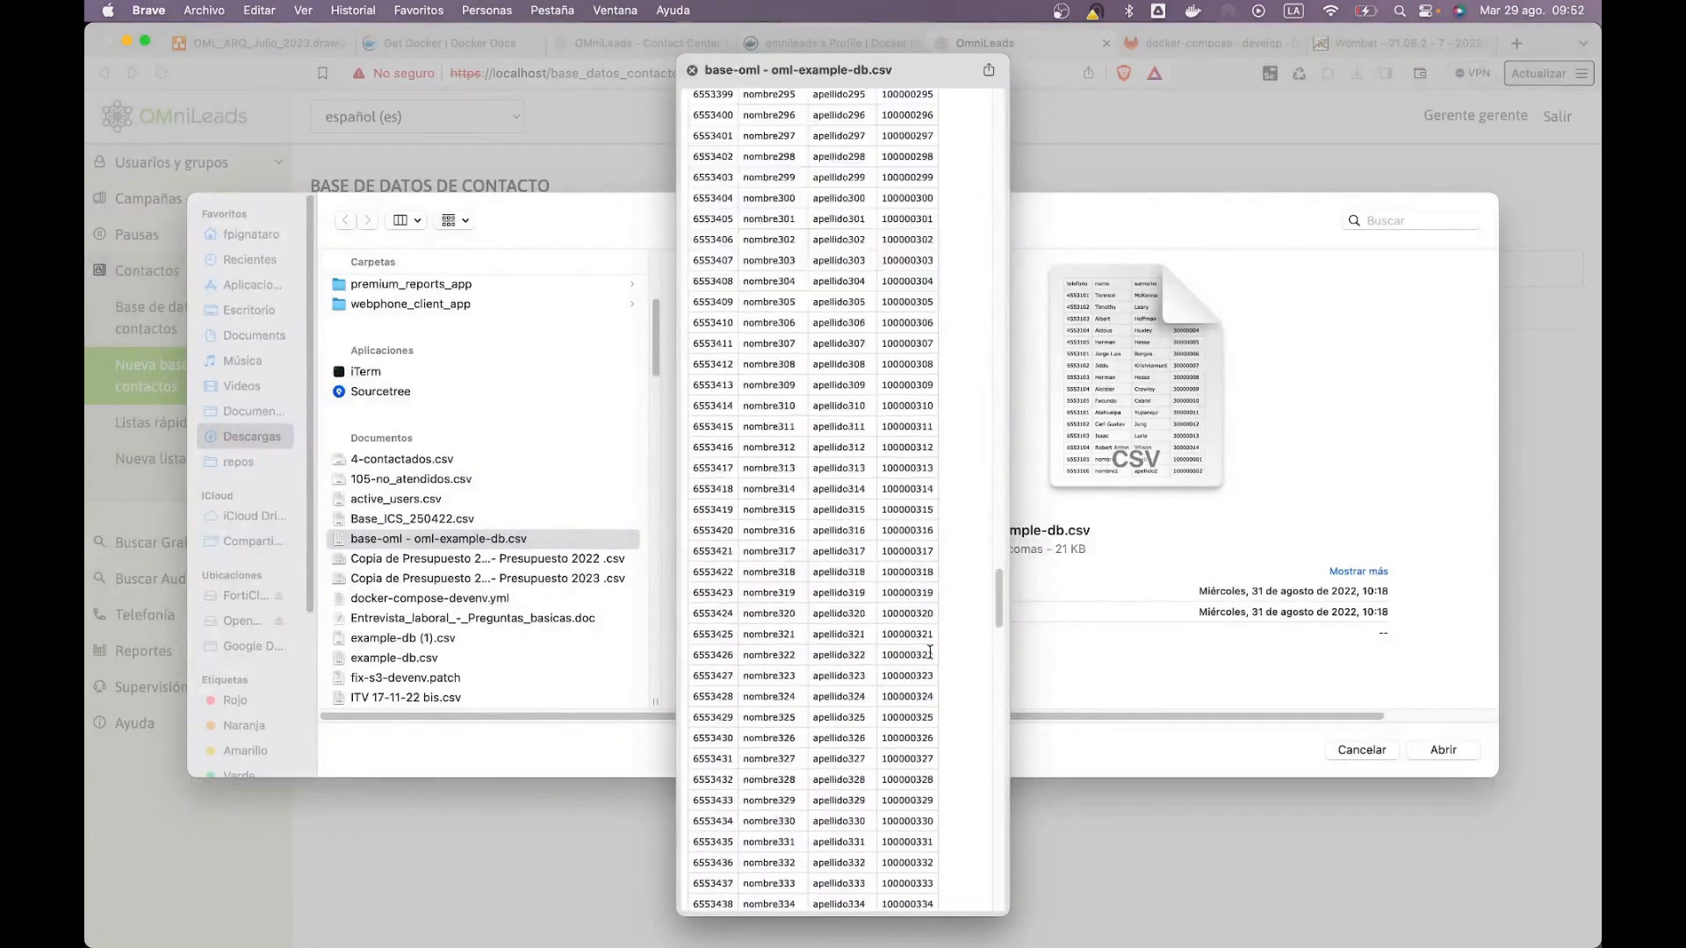
pyautogui.press('space')
pyautogui.click(1442, 749)
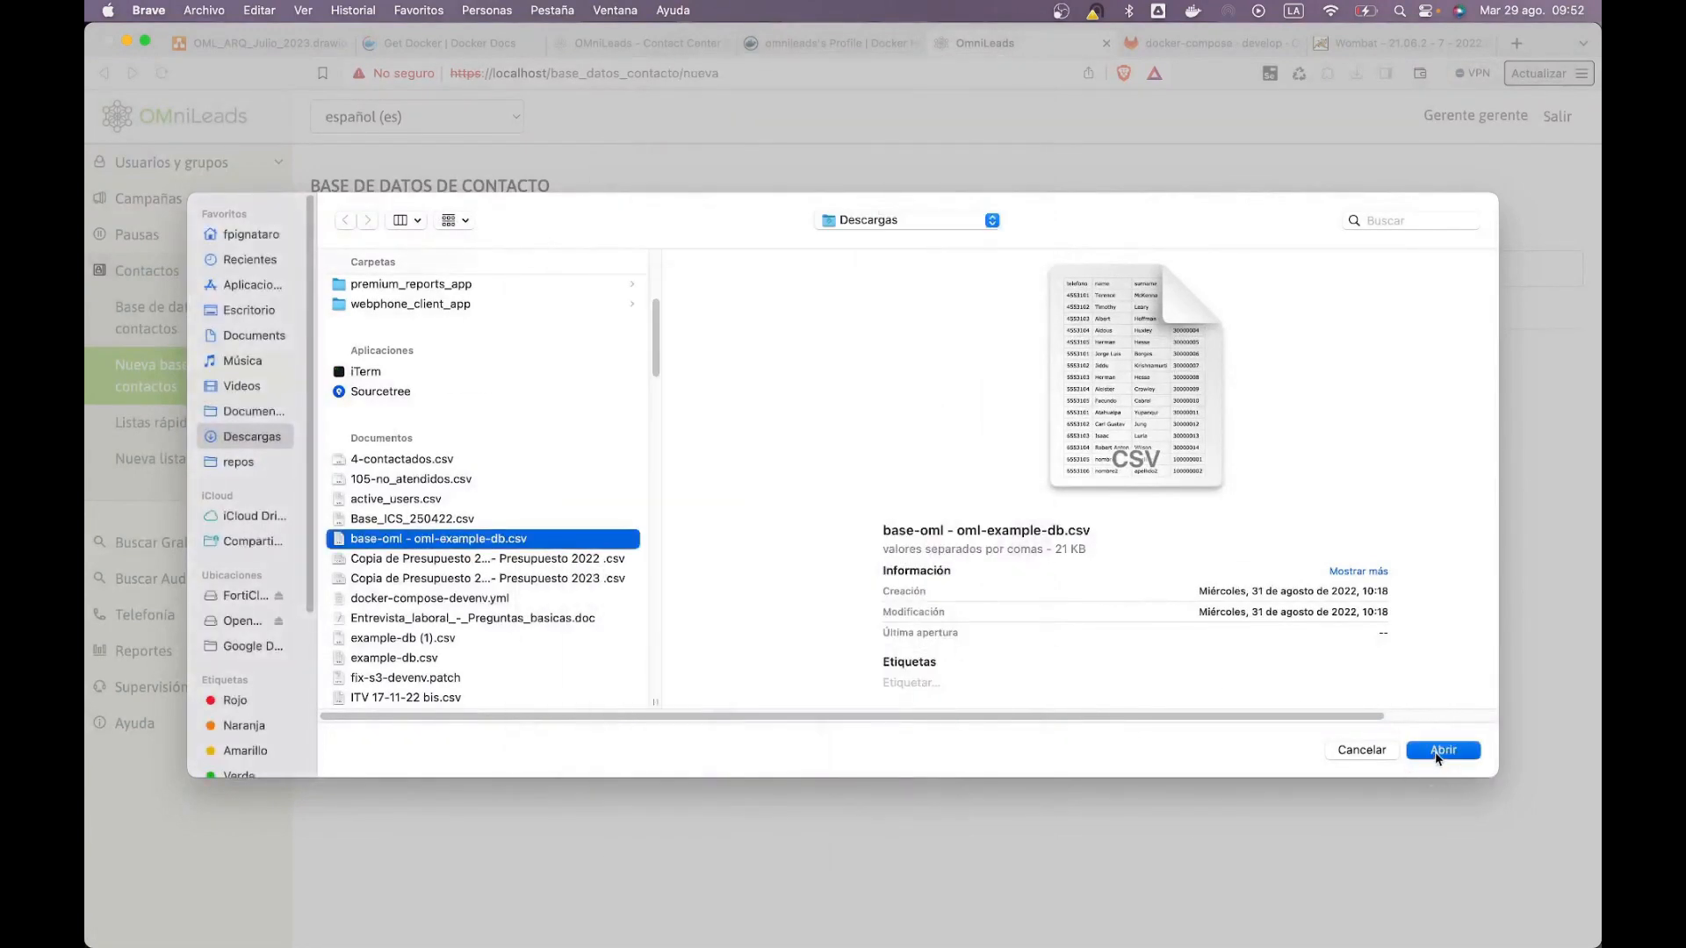
# Step: Name the database base_curso_1, define it and save it
pyautogui.click(772, 266)
pyautogui.write('base_curso_1')
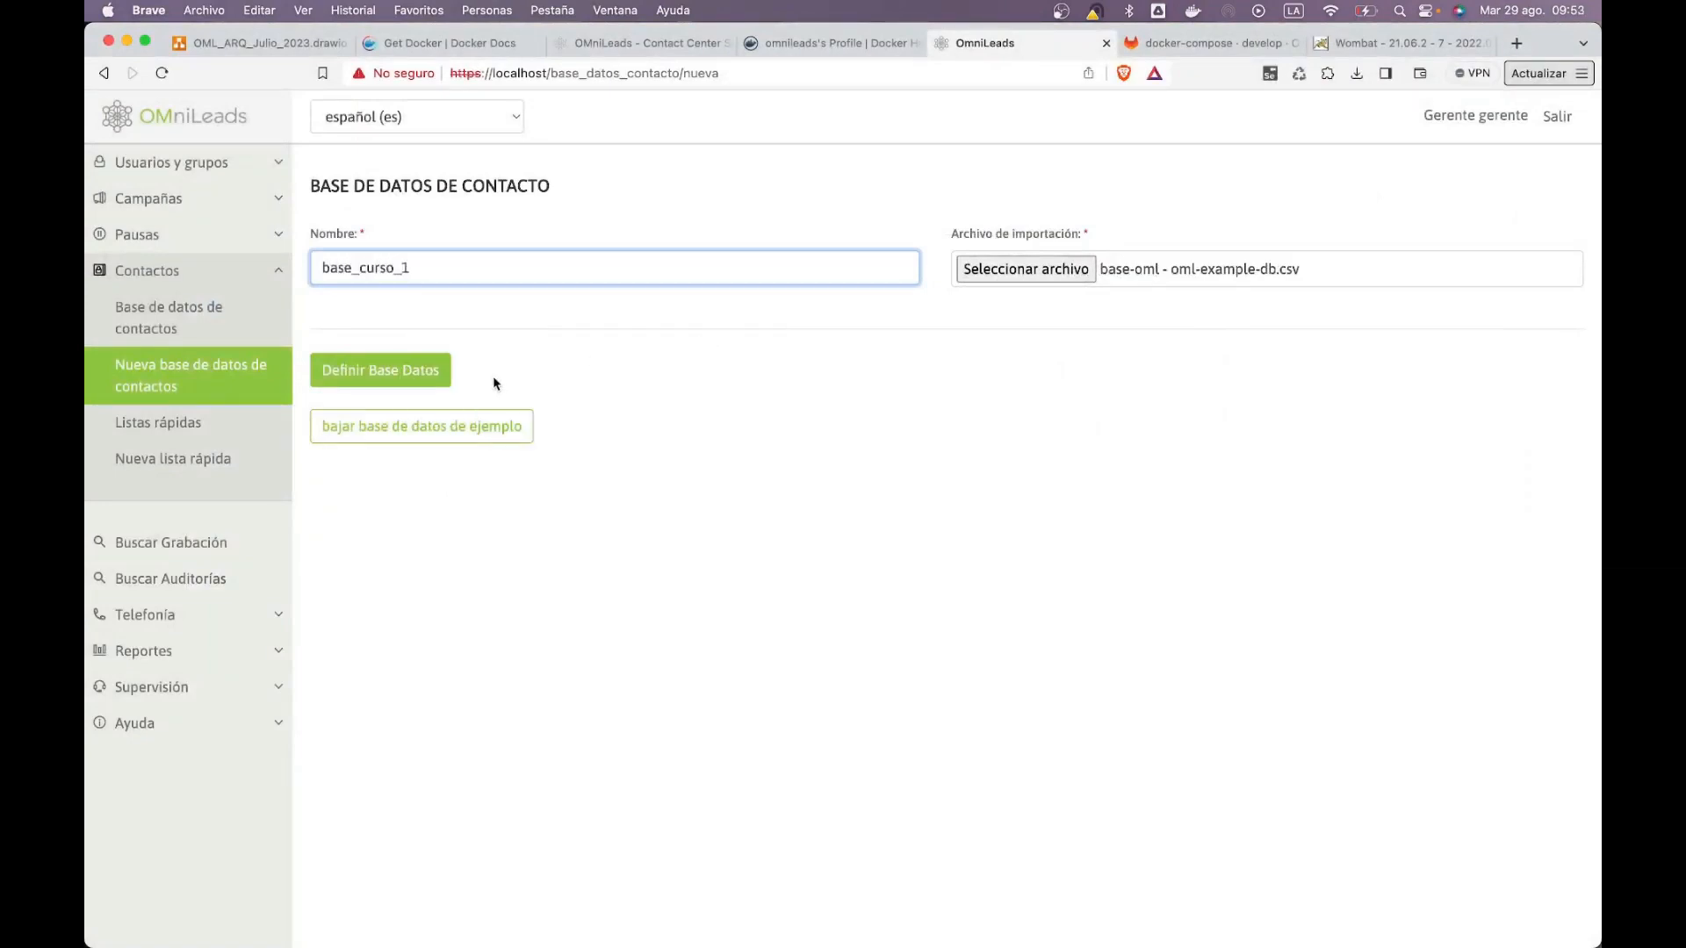
pyautogui.press('Return')
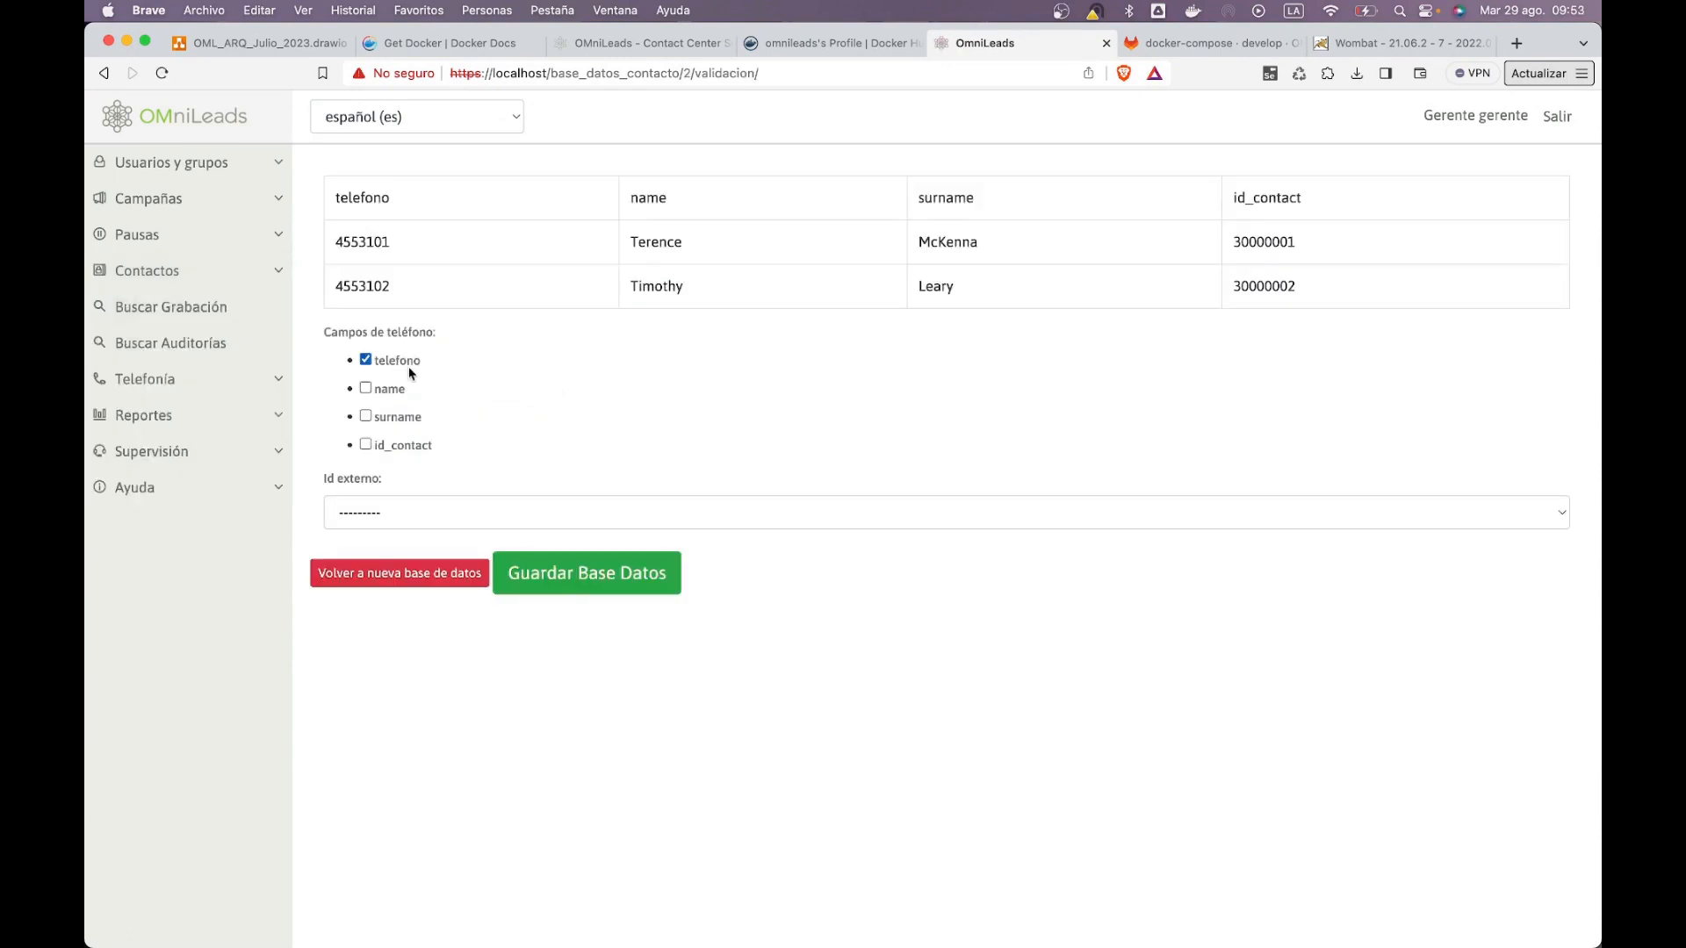
pyautogui.click(533, 559)
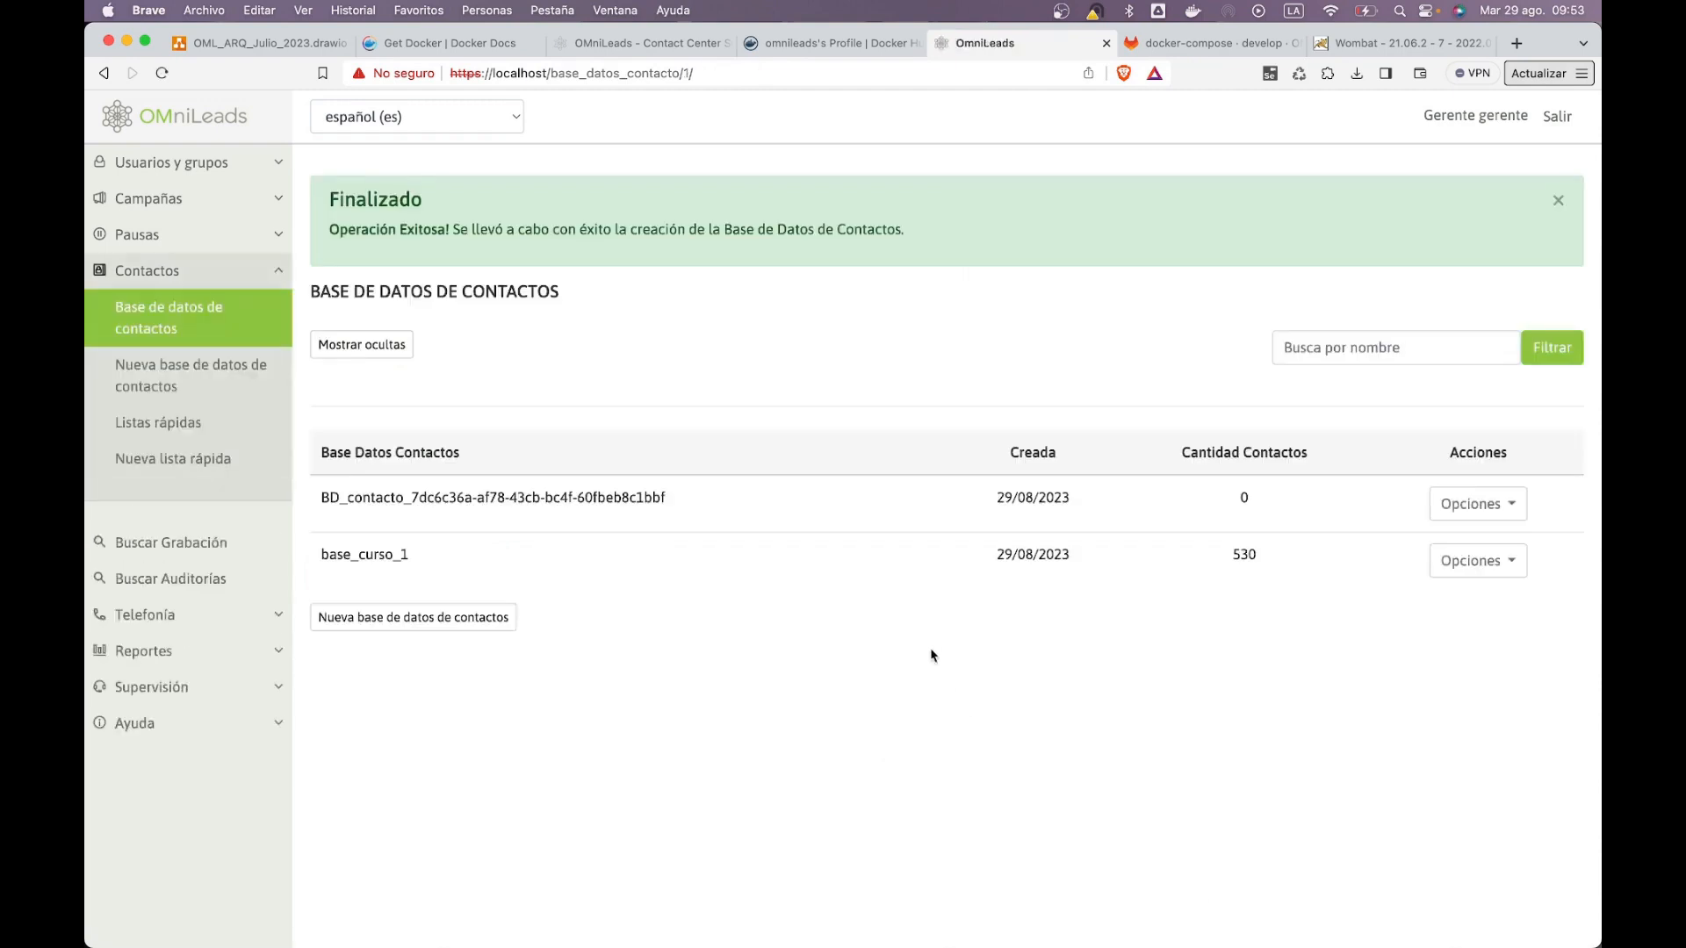
# Step: Start a new template under Campañas dialer
pyautogui.moveTo(411, 558); pyautogui.dragTo(328, 557)
pyautogui.click(329, 556)
pyautogui.click(168, 201)
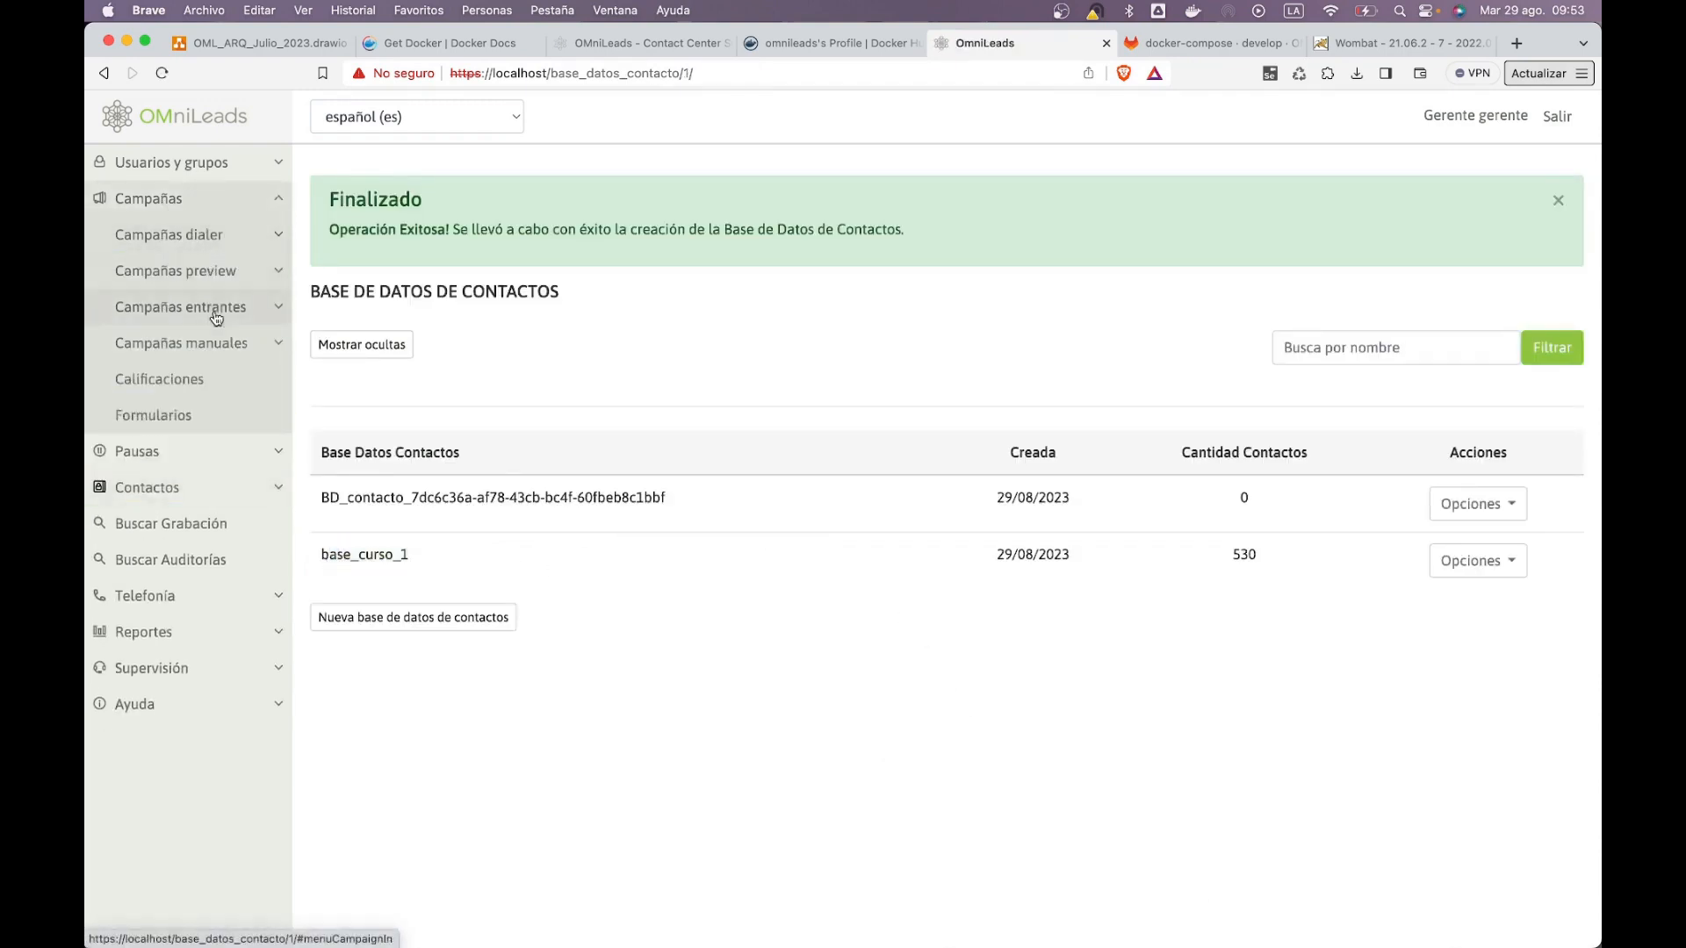
pyautogui.click(235, 235)
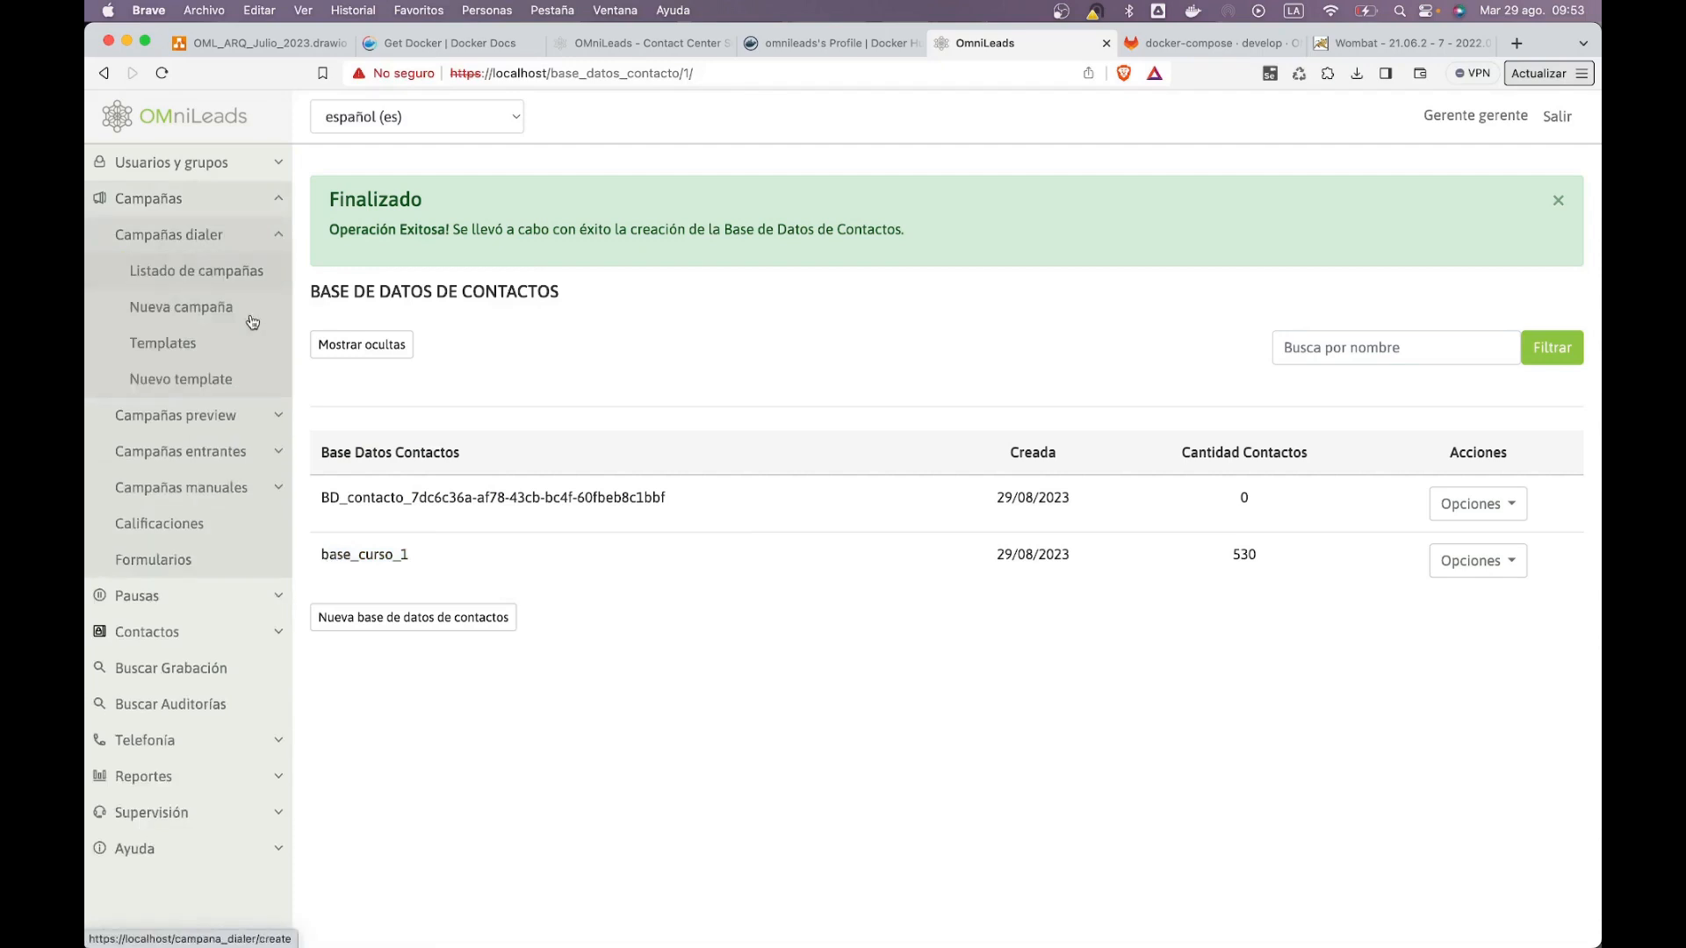
pyautogui.click(240, 342)
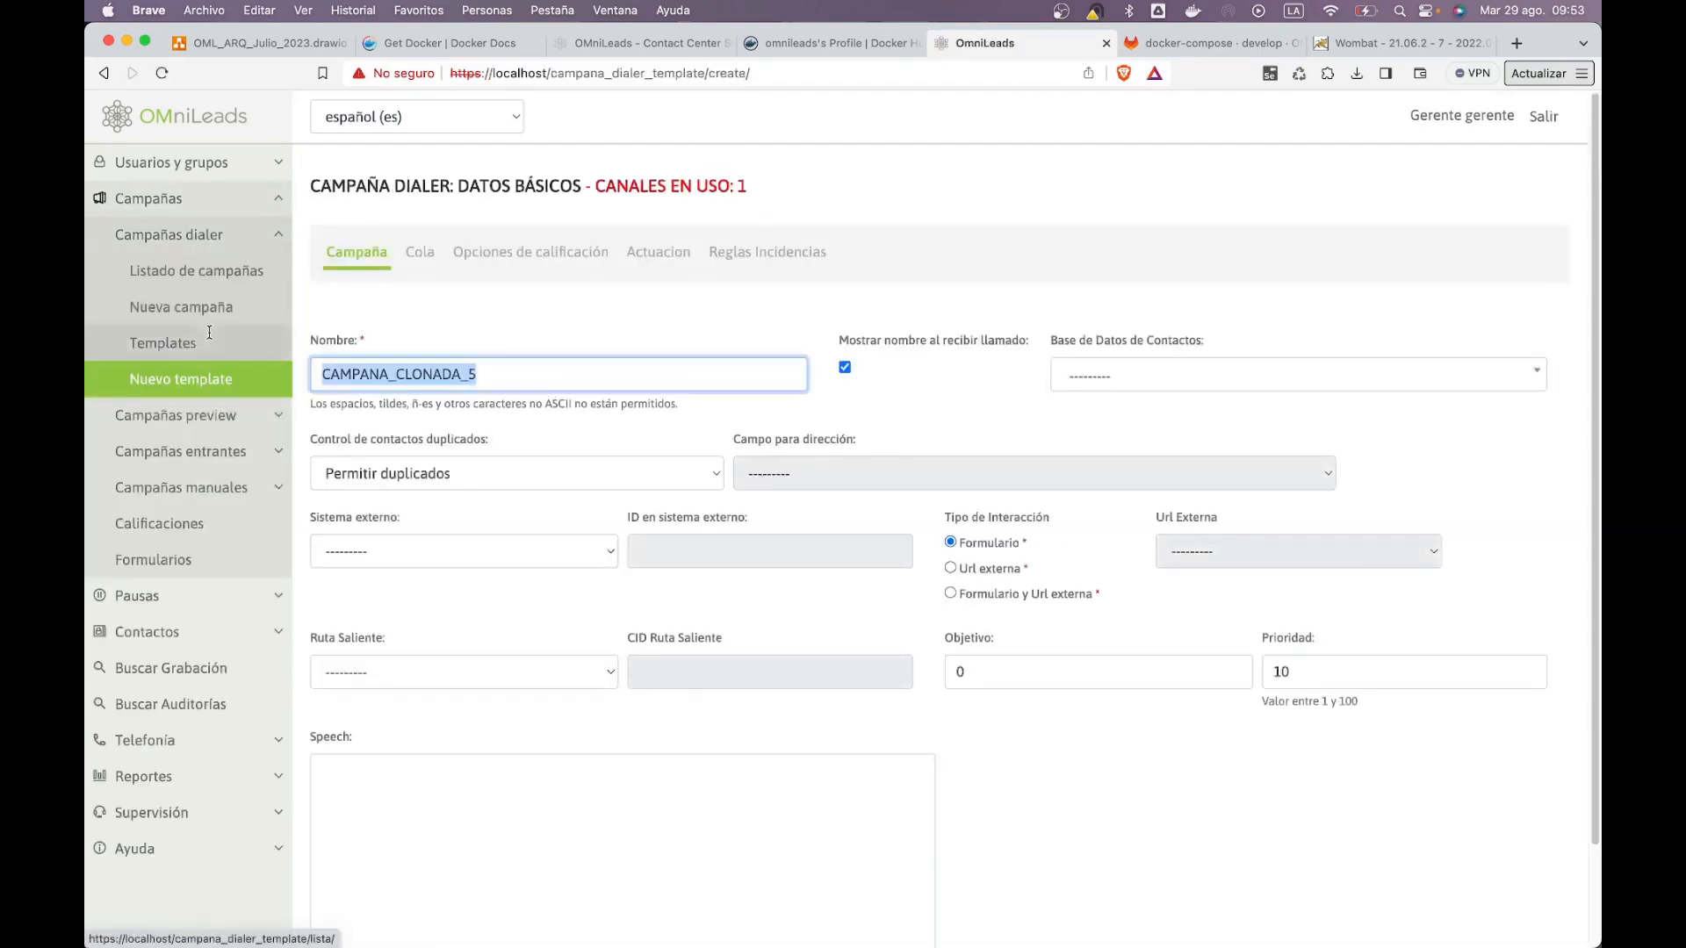
# Step: Name the template 'dialer', choose base_curso_1 as its contact database, and continue
pyautogui.write('dialer')
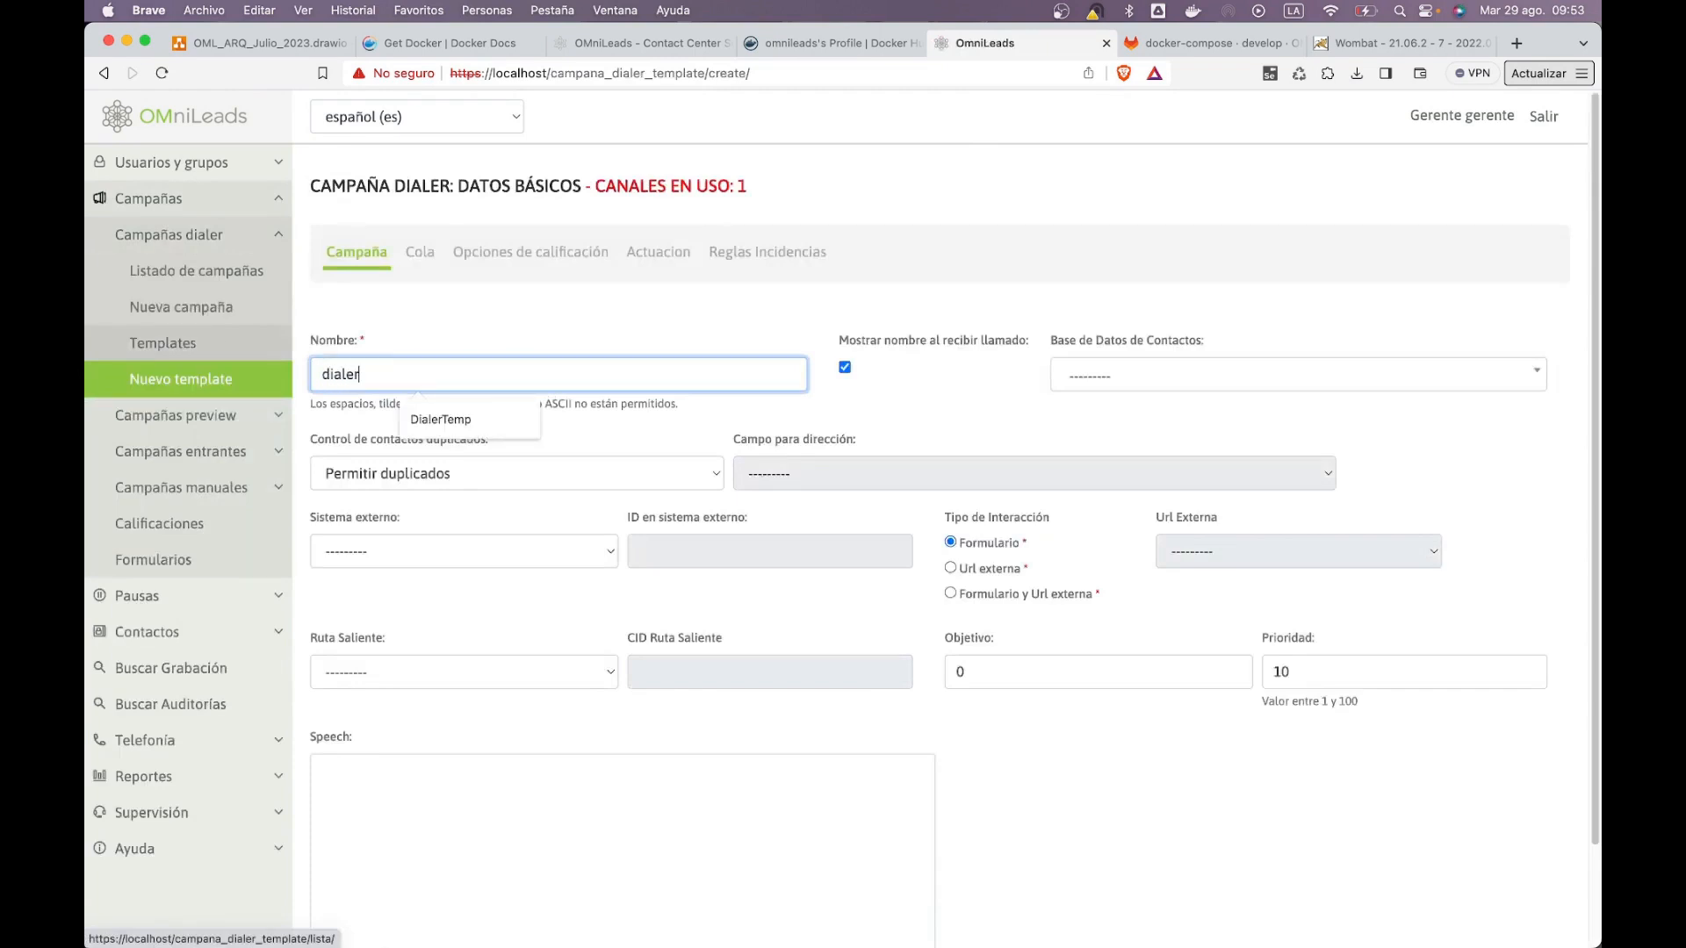
pyautogui.click(1284, 379)
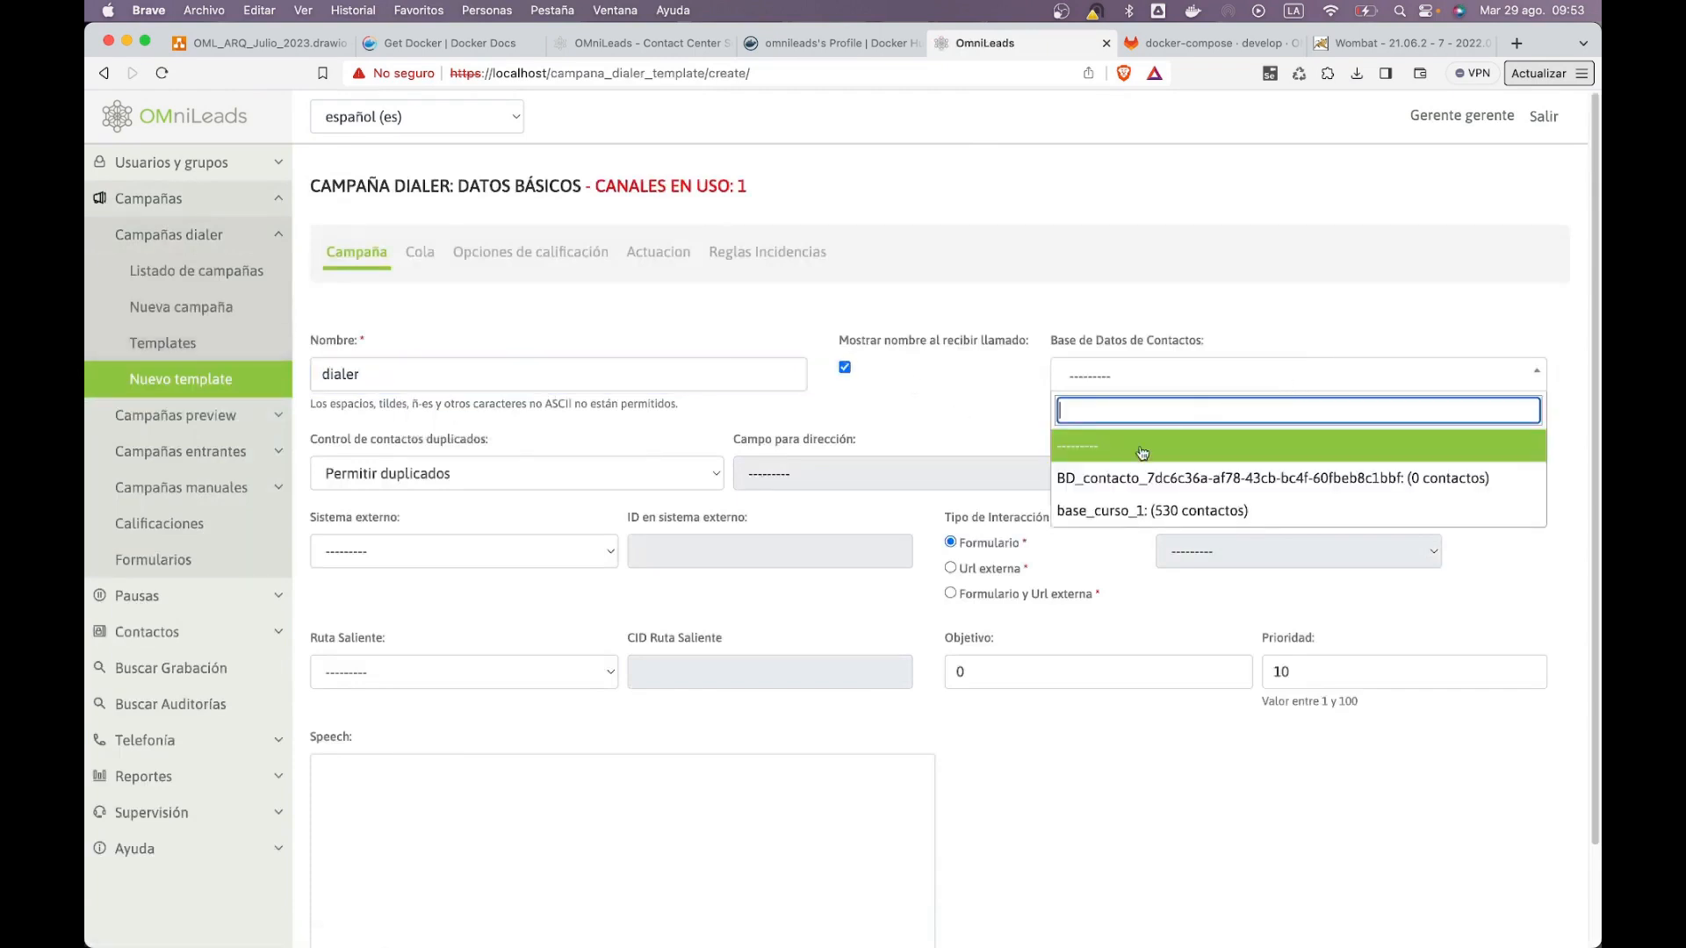
pyautogui.click(1066, 502)
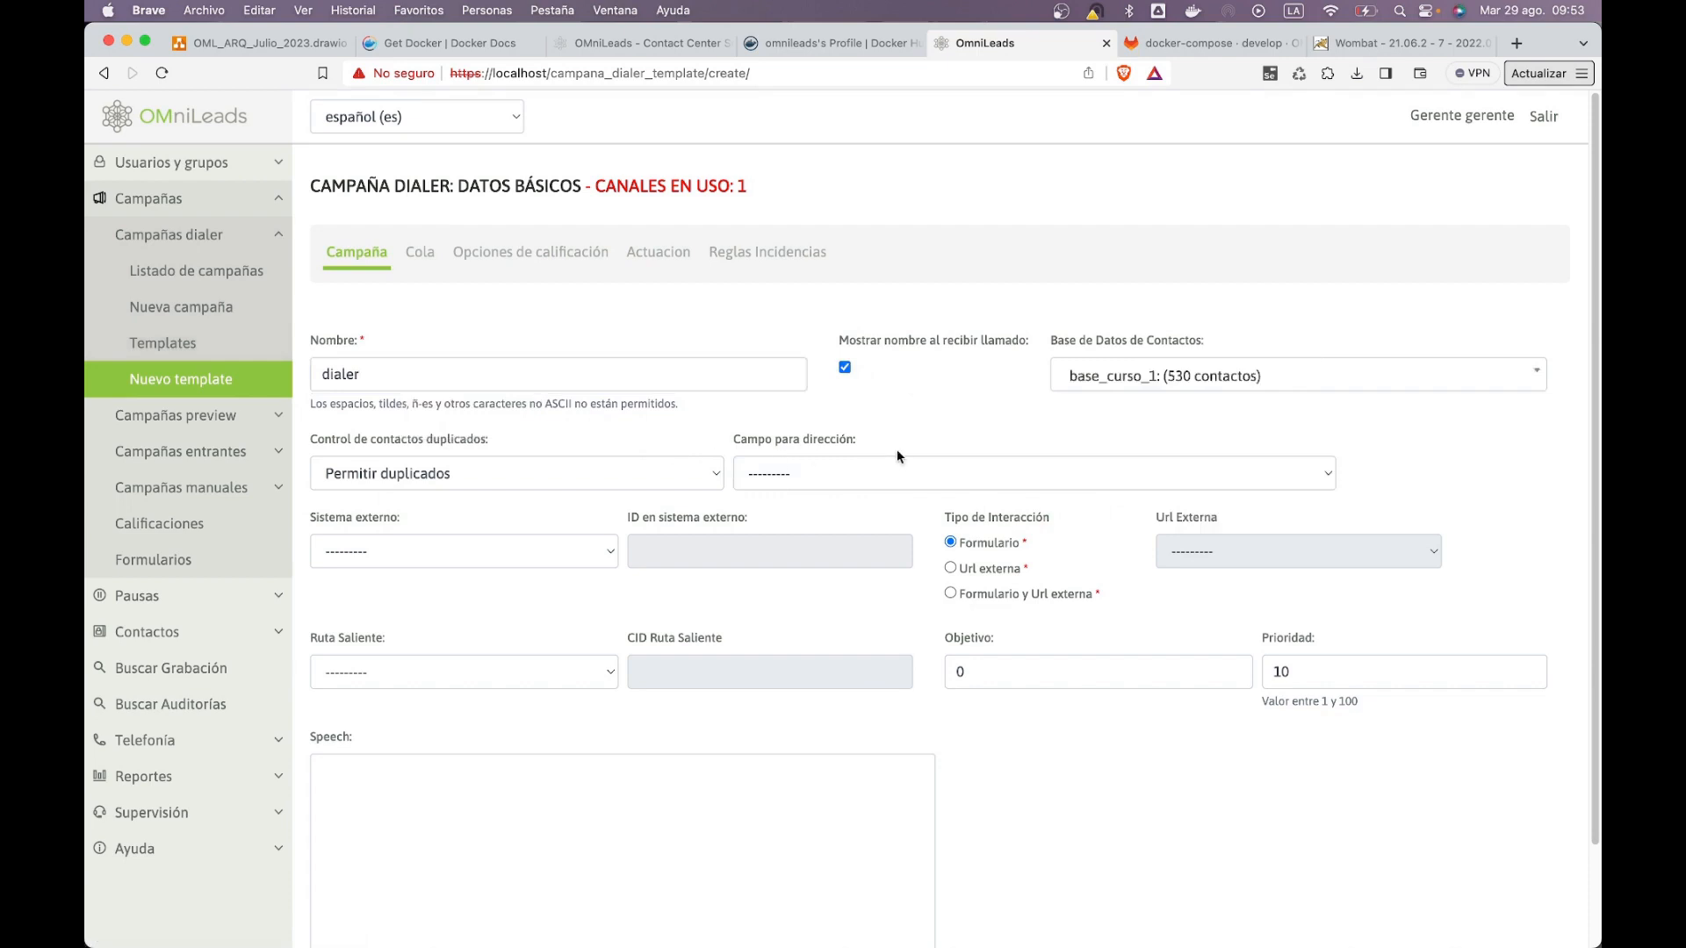
pyautogui.scroll(-1, 905, 494)
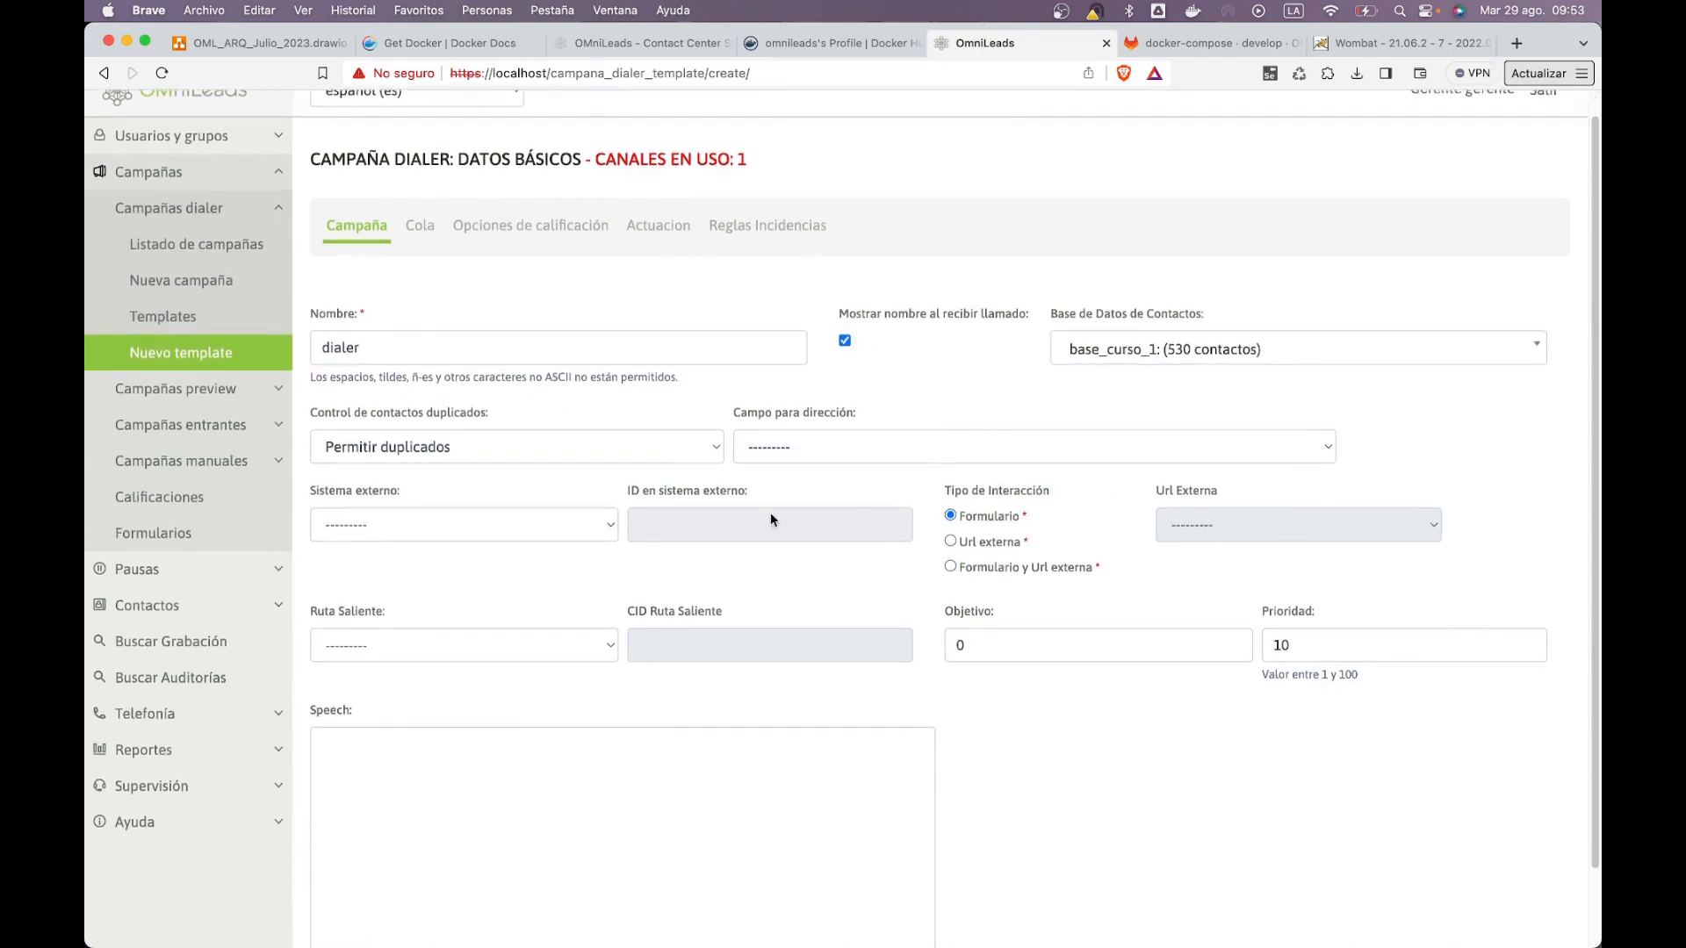
pyautogui.scroll(-3, 773, 516)
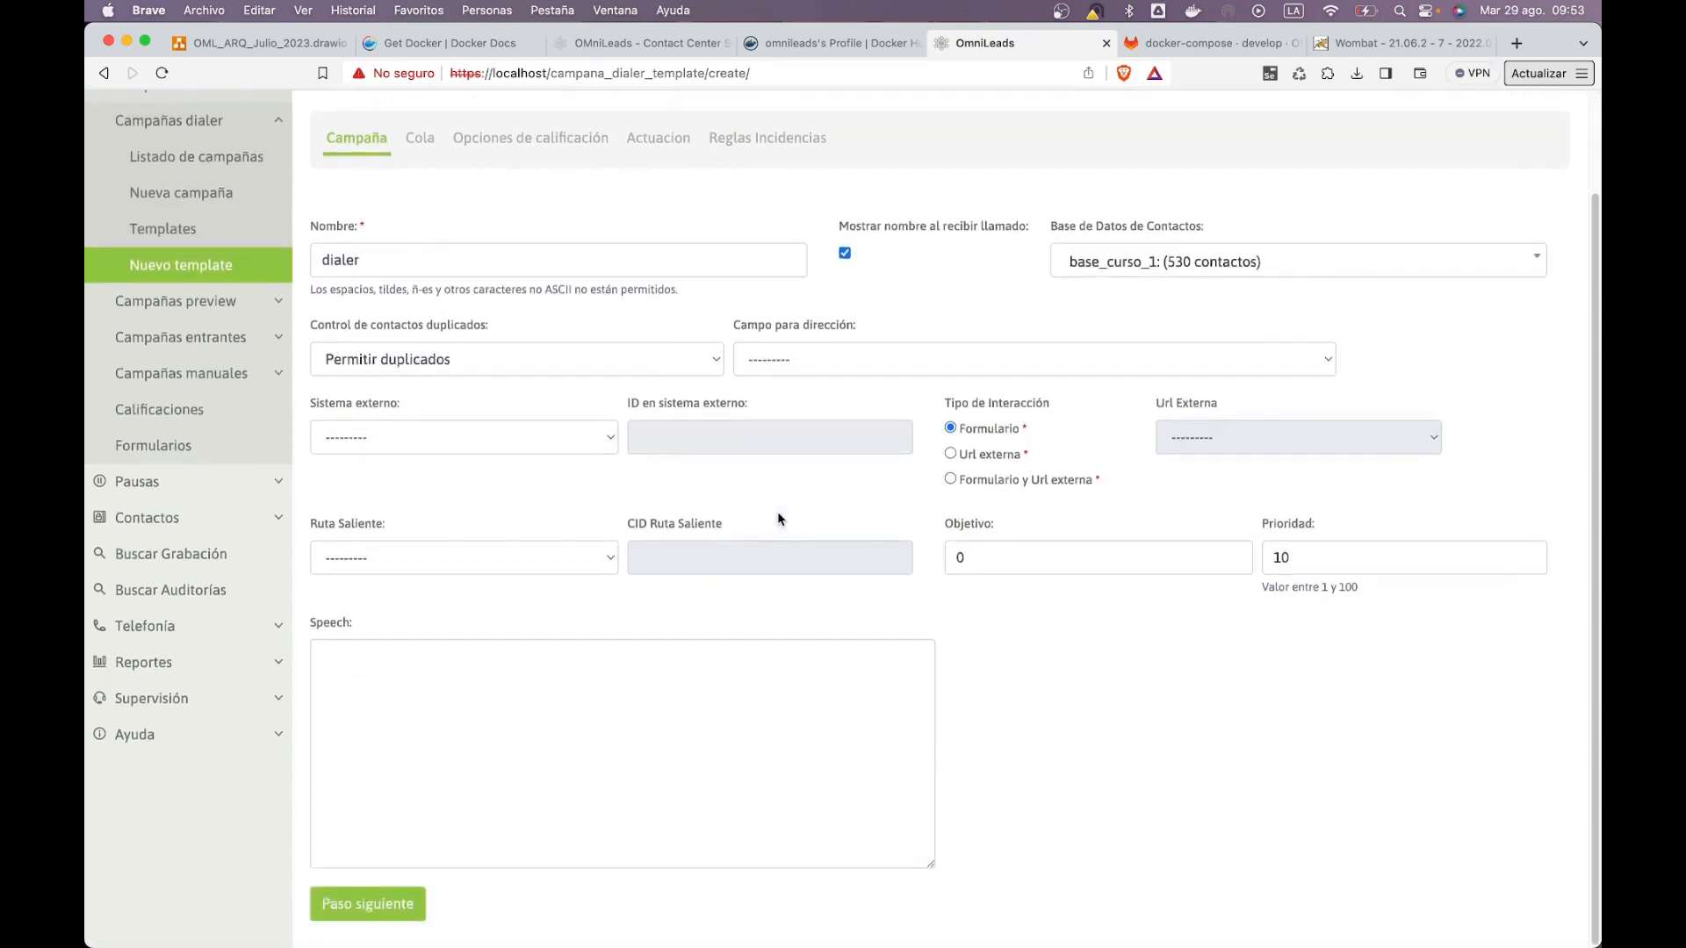
pyautogui.click(394, 905)
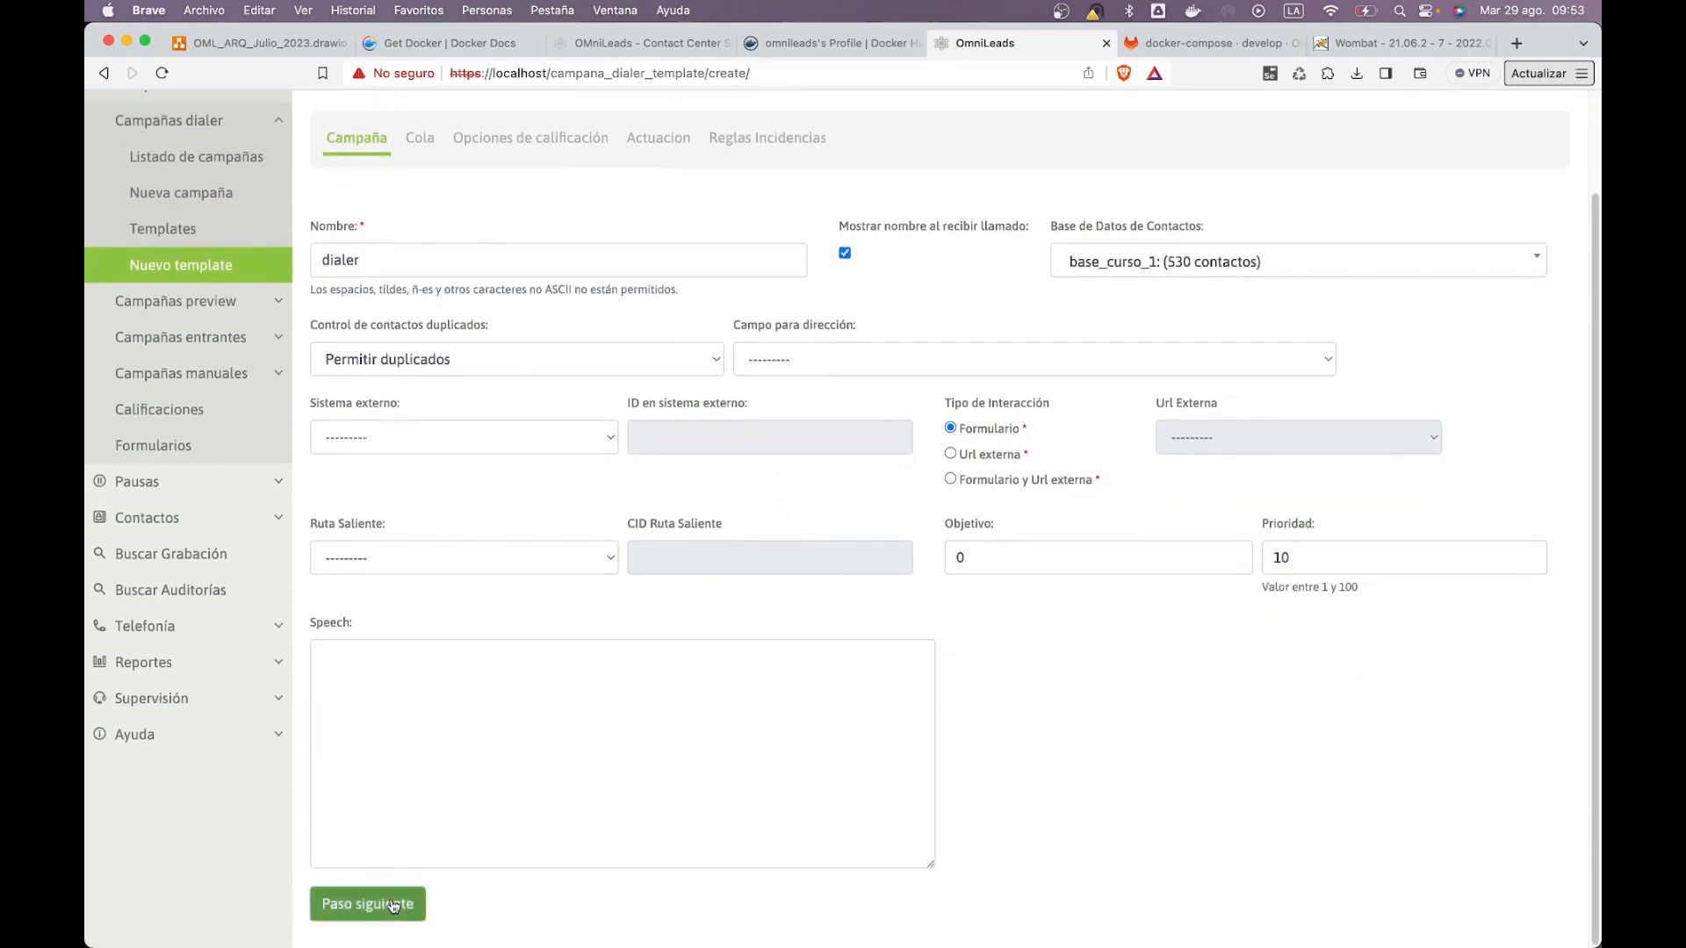
# Step: Set the queue to 1 max call, service level 20 and Rrmemory distribution
pyautogui.click(485, 378)
pyautogui.write('1')
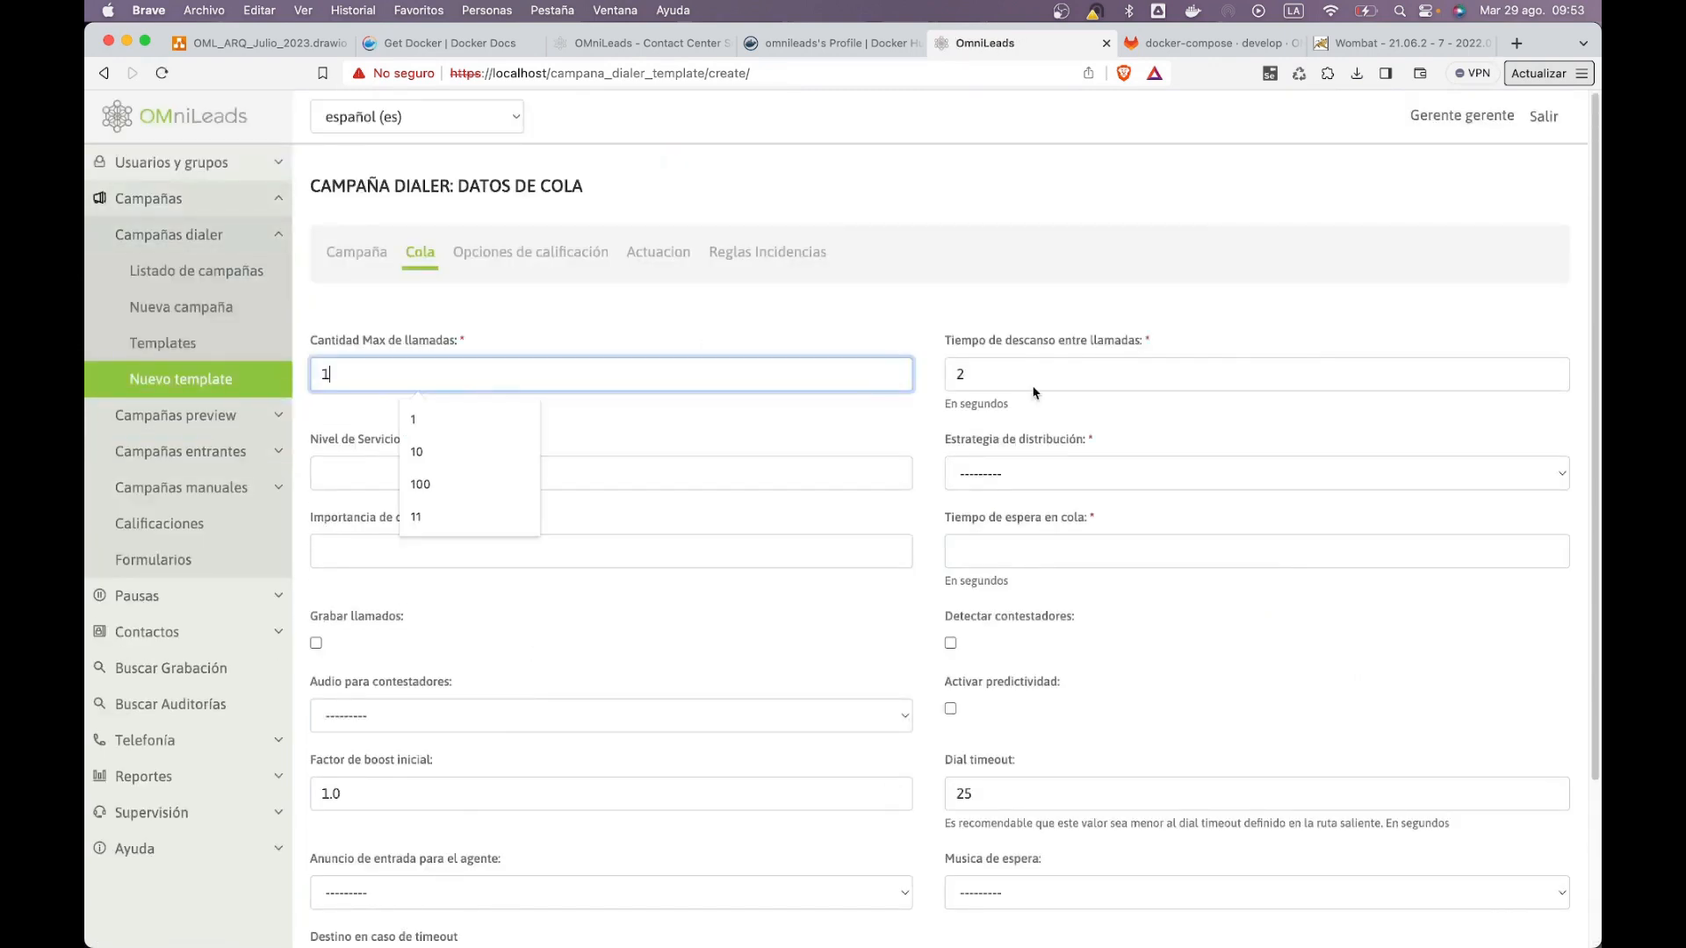
pyautogui.press('Tab')
pyautogui.press('Tab')
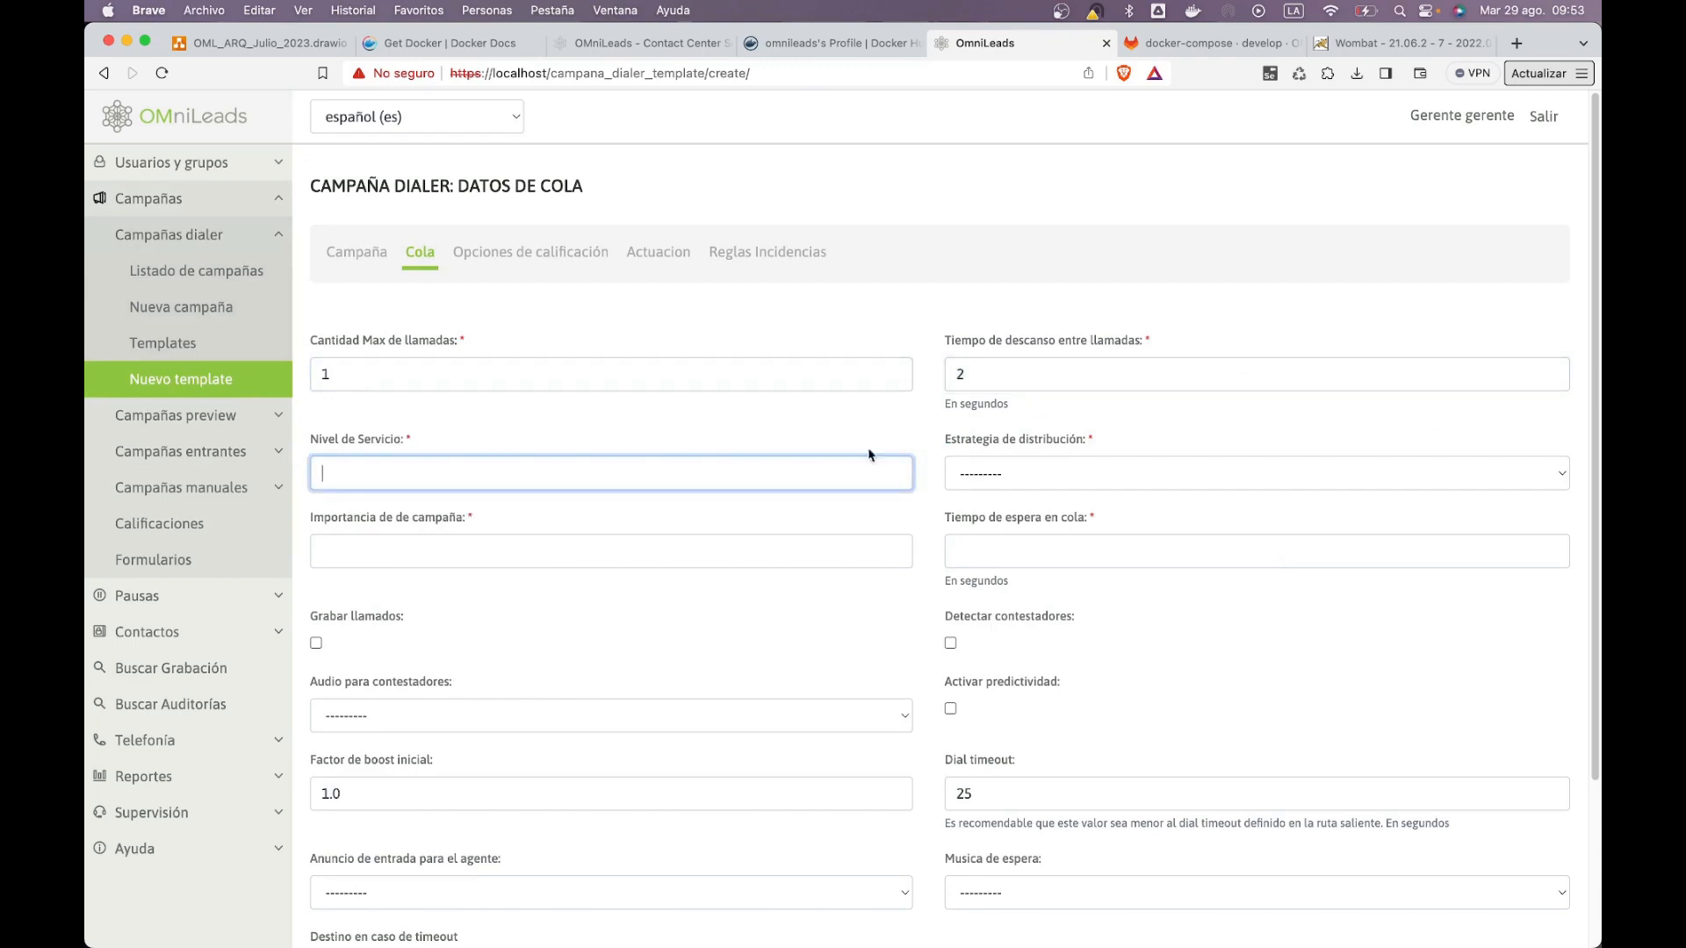
pyautogui.write('20')
pyautogui.click(817, 330)
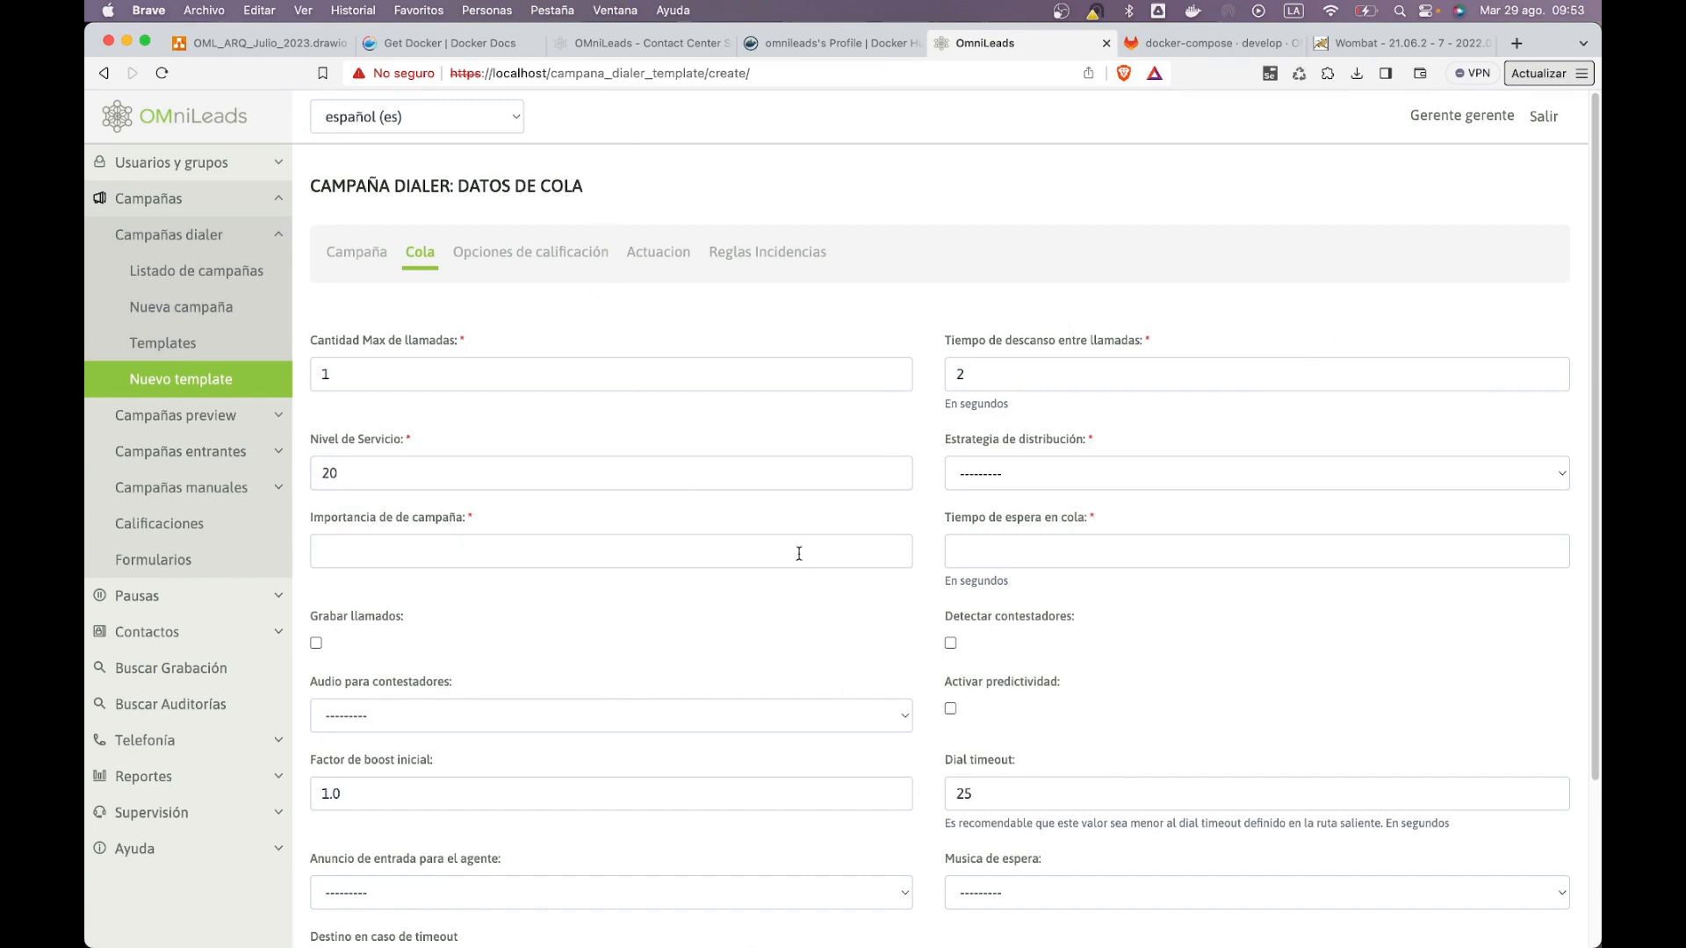
pyautogui.click(1027, 474)
pyautogui.click(1050, 590)
# Step: Set importance 0, a 20-second wait, enable call recording, and continue
pyautogui.click(856, 545)
pyautogui.click(854, 517)
pyautogui.scroll(-1, 757, 617)
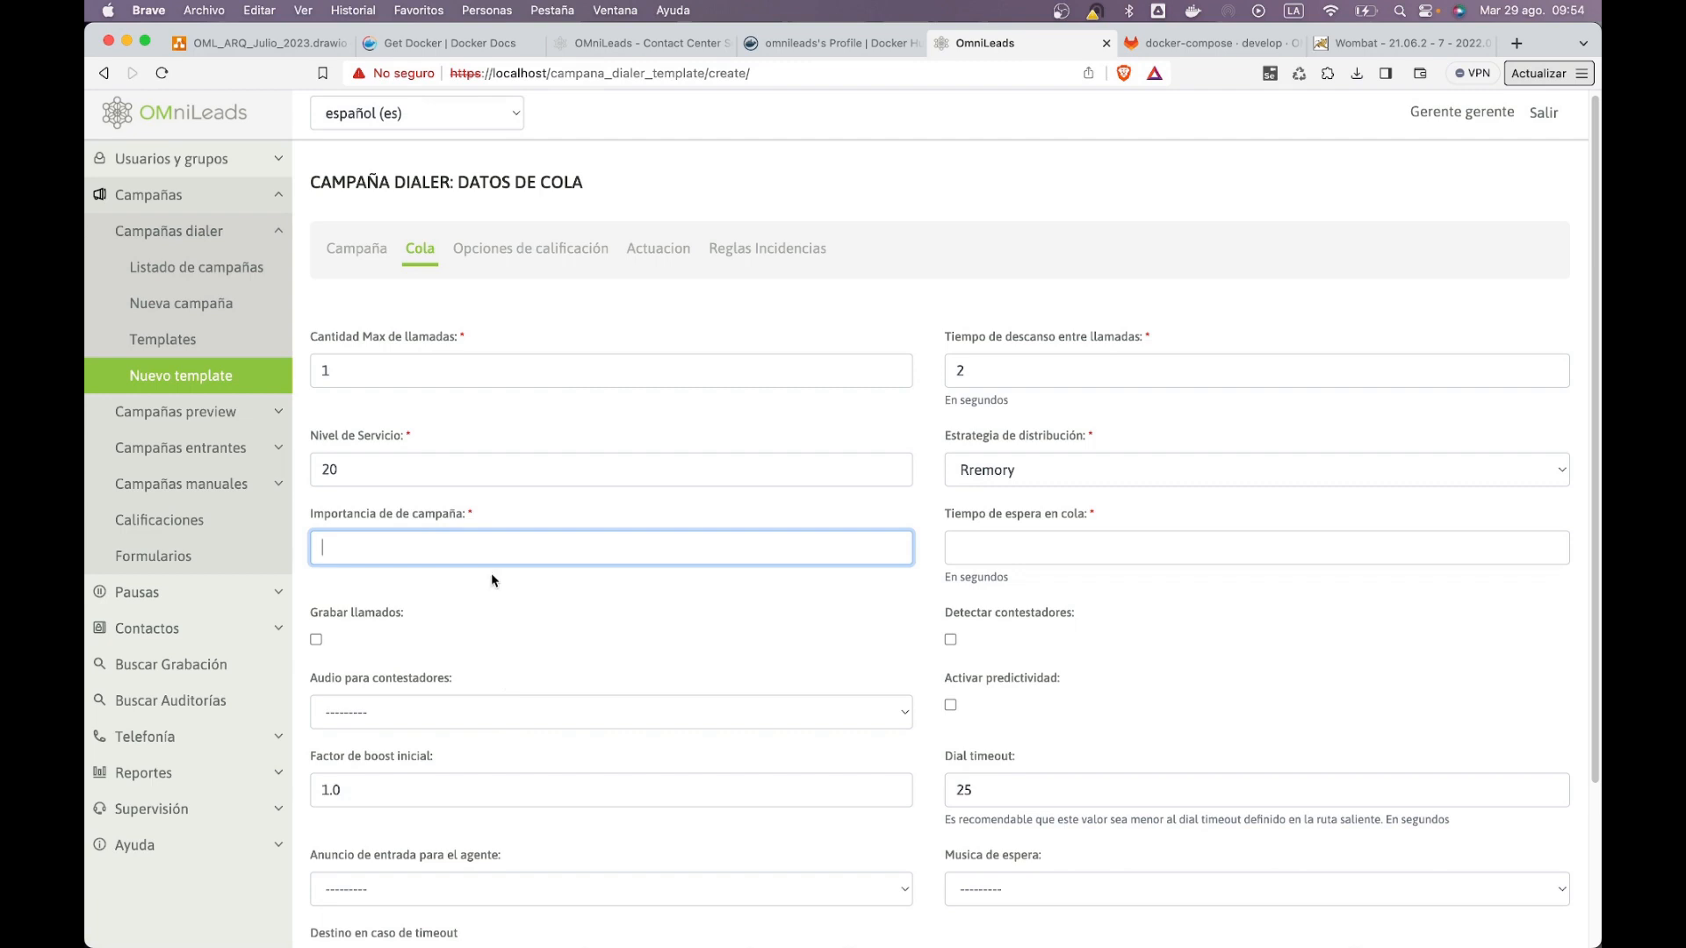
pyautogui.write('0')
pyautogui.press('Tab')
pyautogui.write('20')
pyautogui.click(316, 640)
pyautogui.scroll(-4, 613, 654)
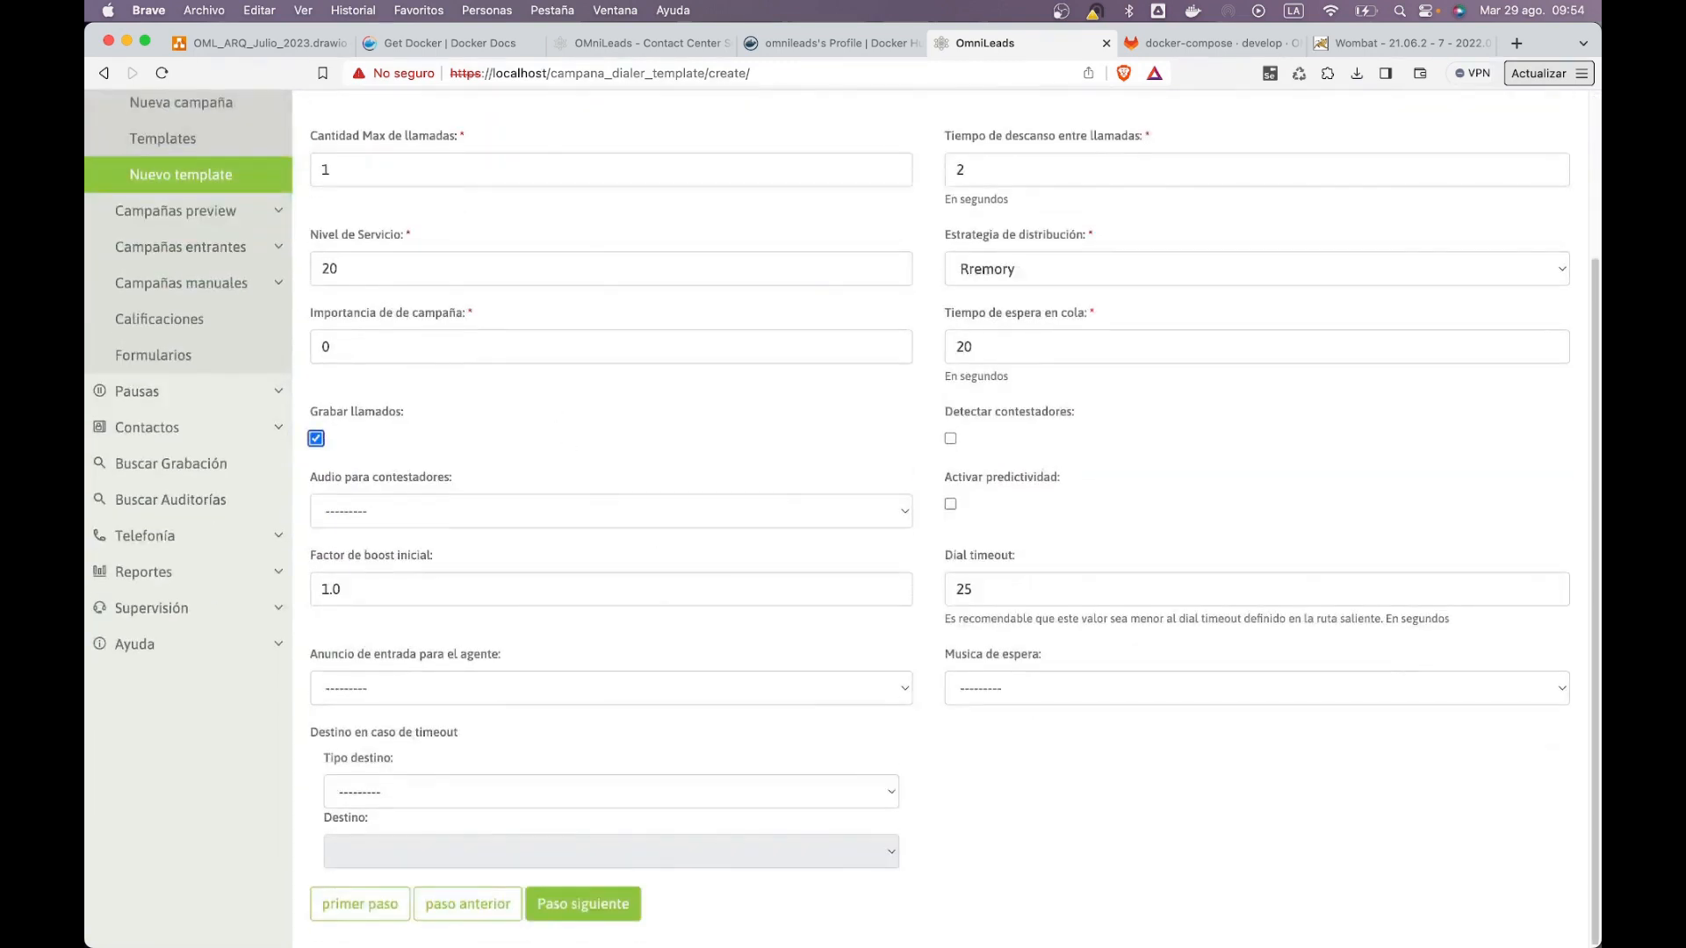
pyautogui.click(583, 904)
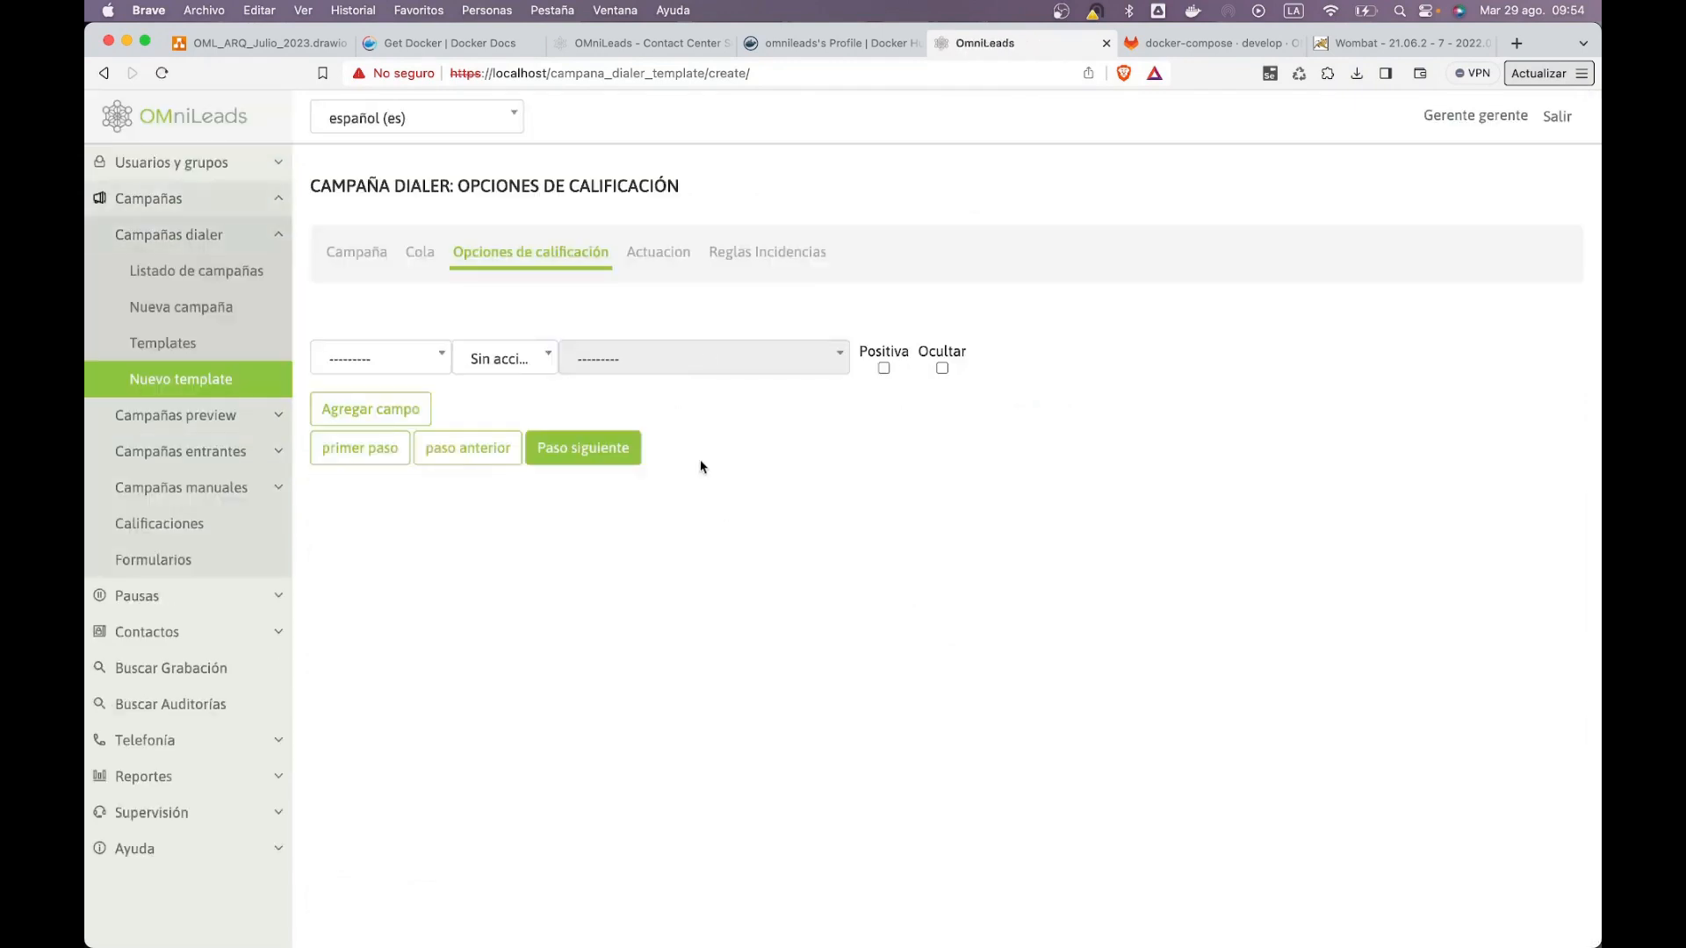
# Step: Add a Success disposition of Gestión type linked to the sales form
pyautogui.click(389, 368)
pyautogui.click(395, 460)
pyautogui.click(519, 355)
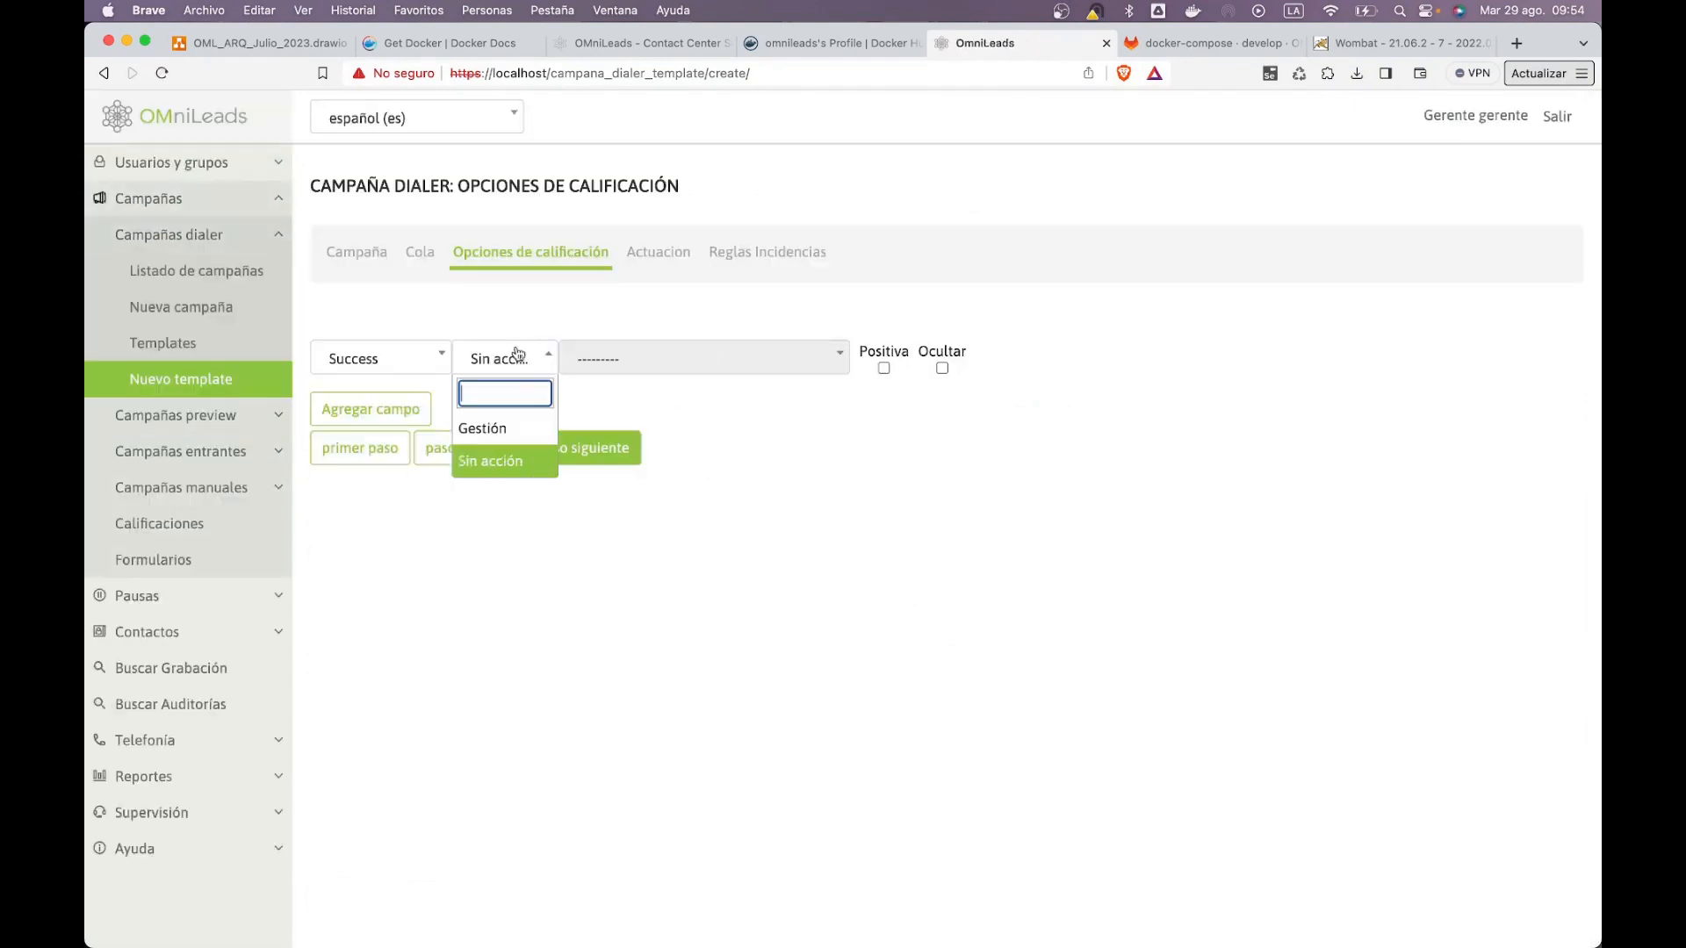
pyautogui.click(537, 420)
pyautogui.click(620, 377)
pyautogui.click(641, 436)
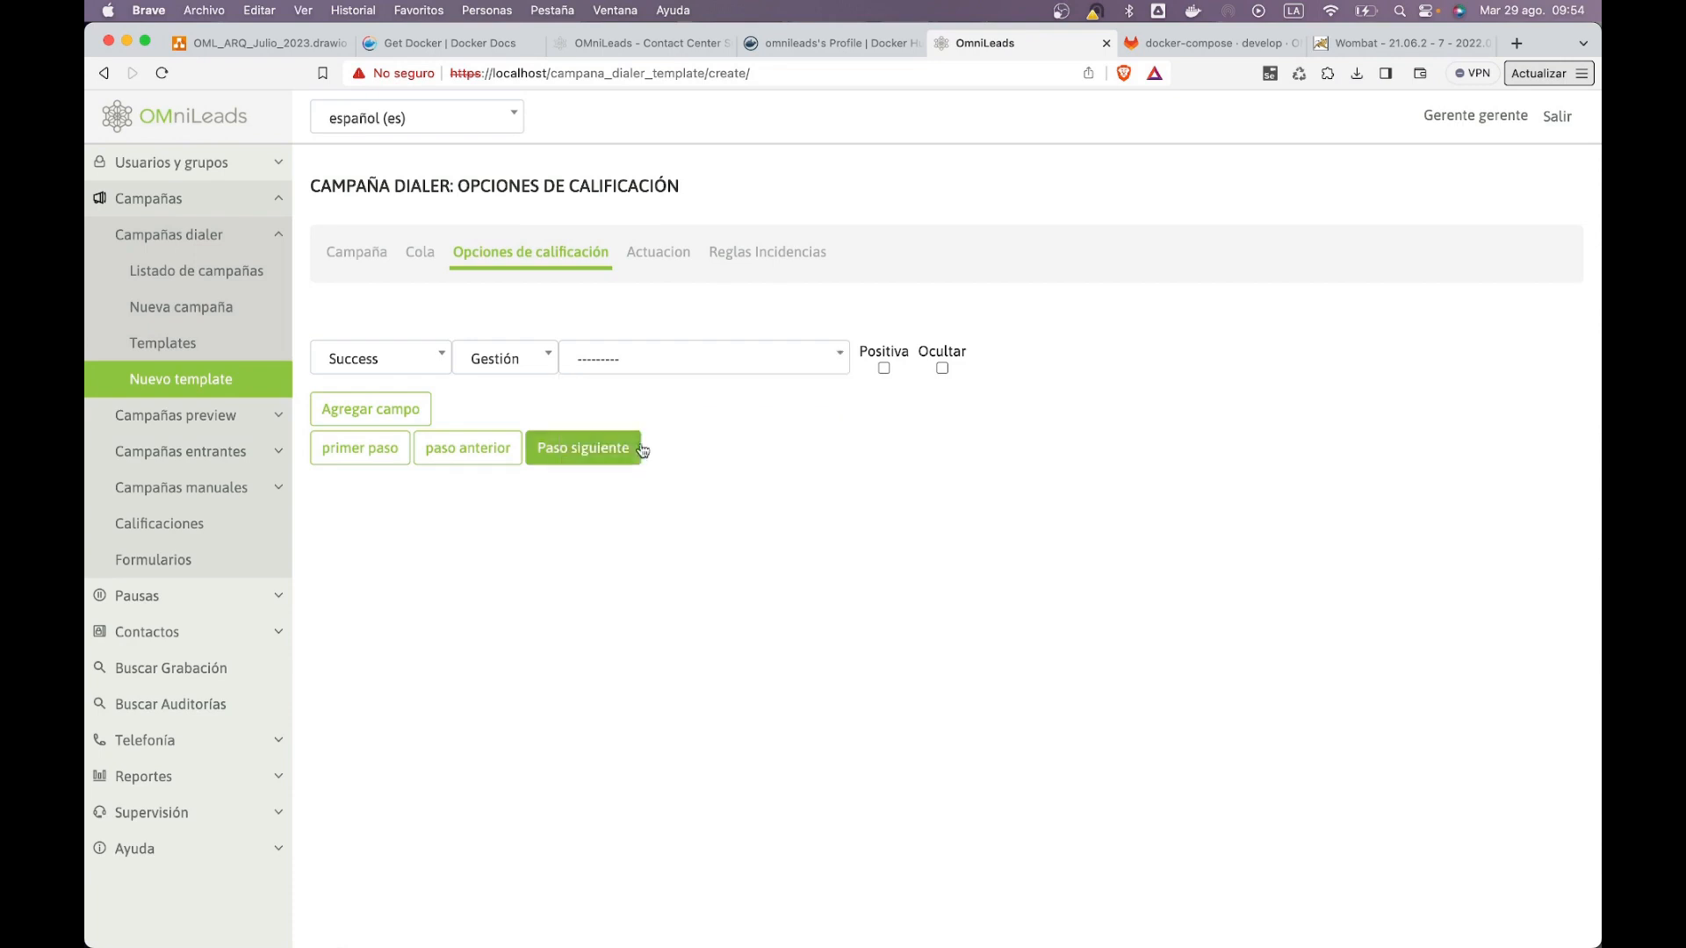
pyautogui.click(663, 359)
pyautogui.click(630, 461)
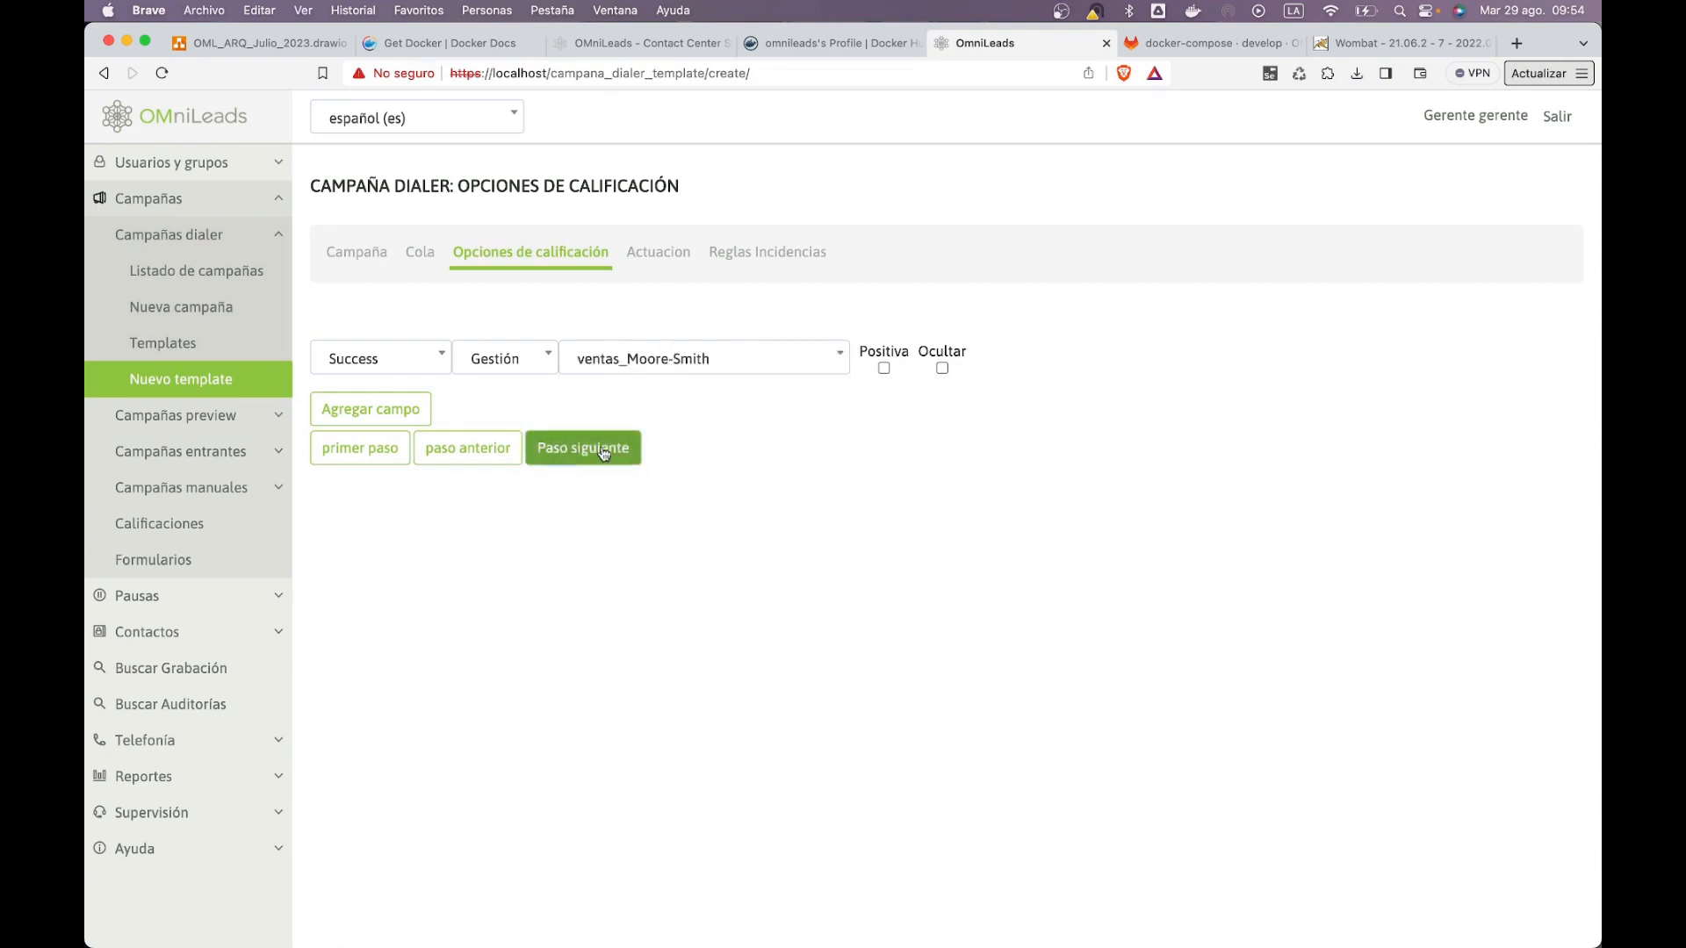
pyautogui.click(583, 448)
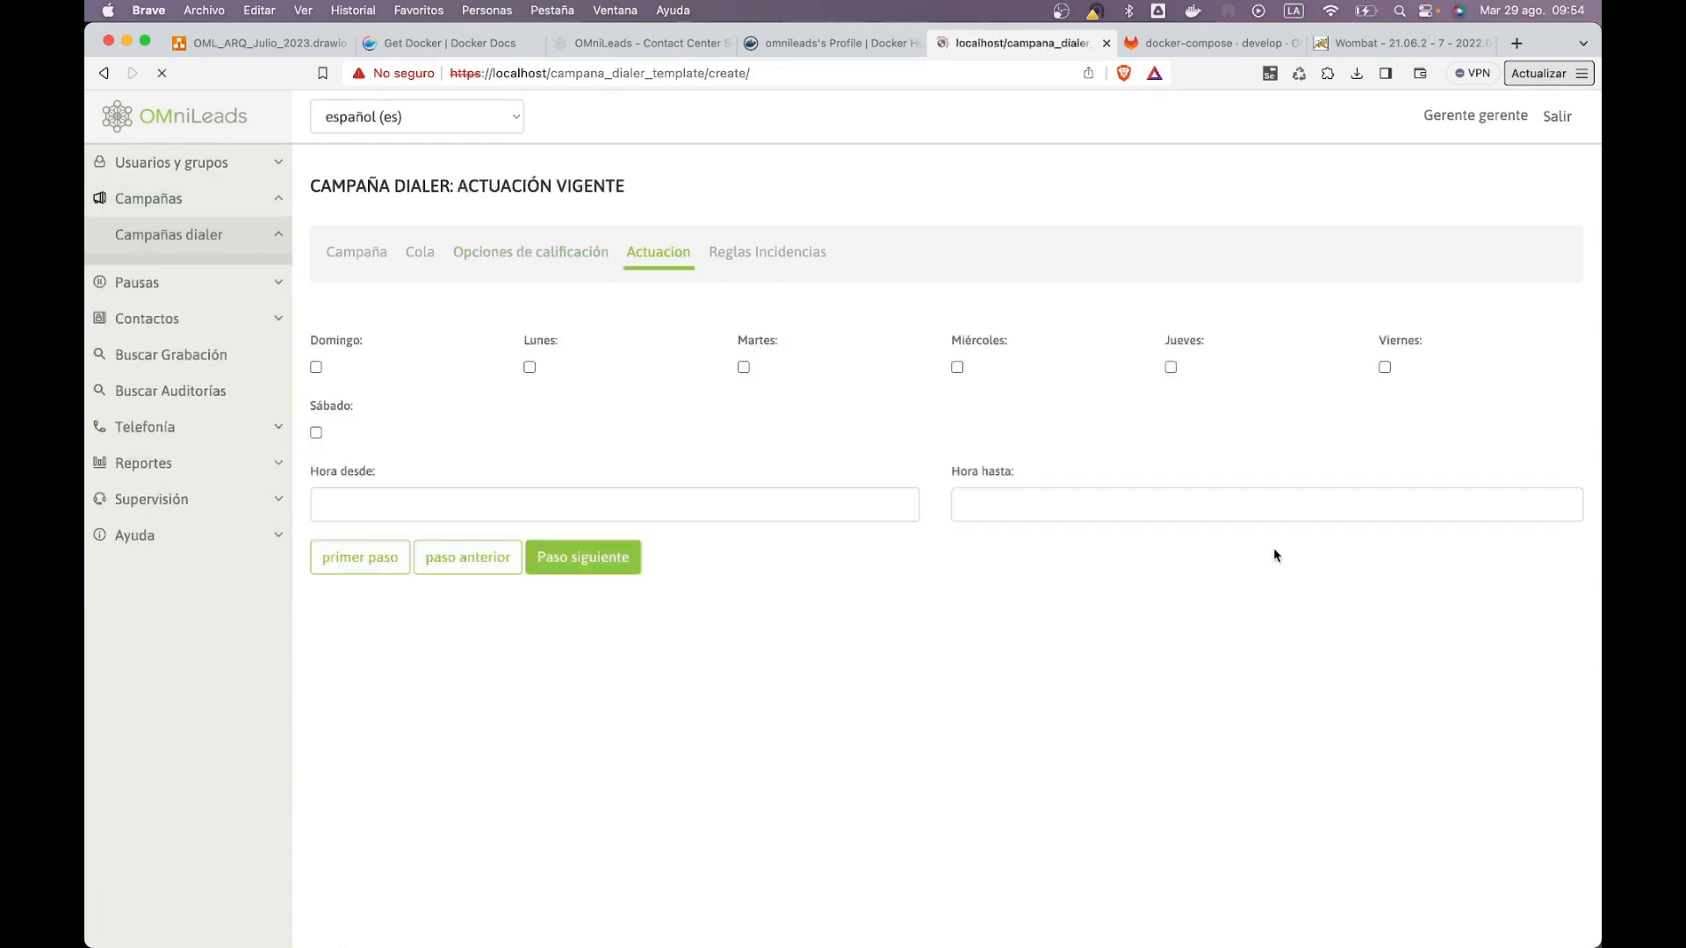
# Step: Make the campaign active every day of the week and move the start hour earlier
pyautogui.click(743, 368)
pyautogui.click(956, 366)
pyautogui.click(841, 495)
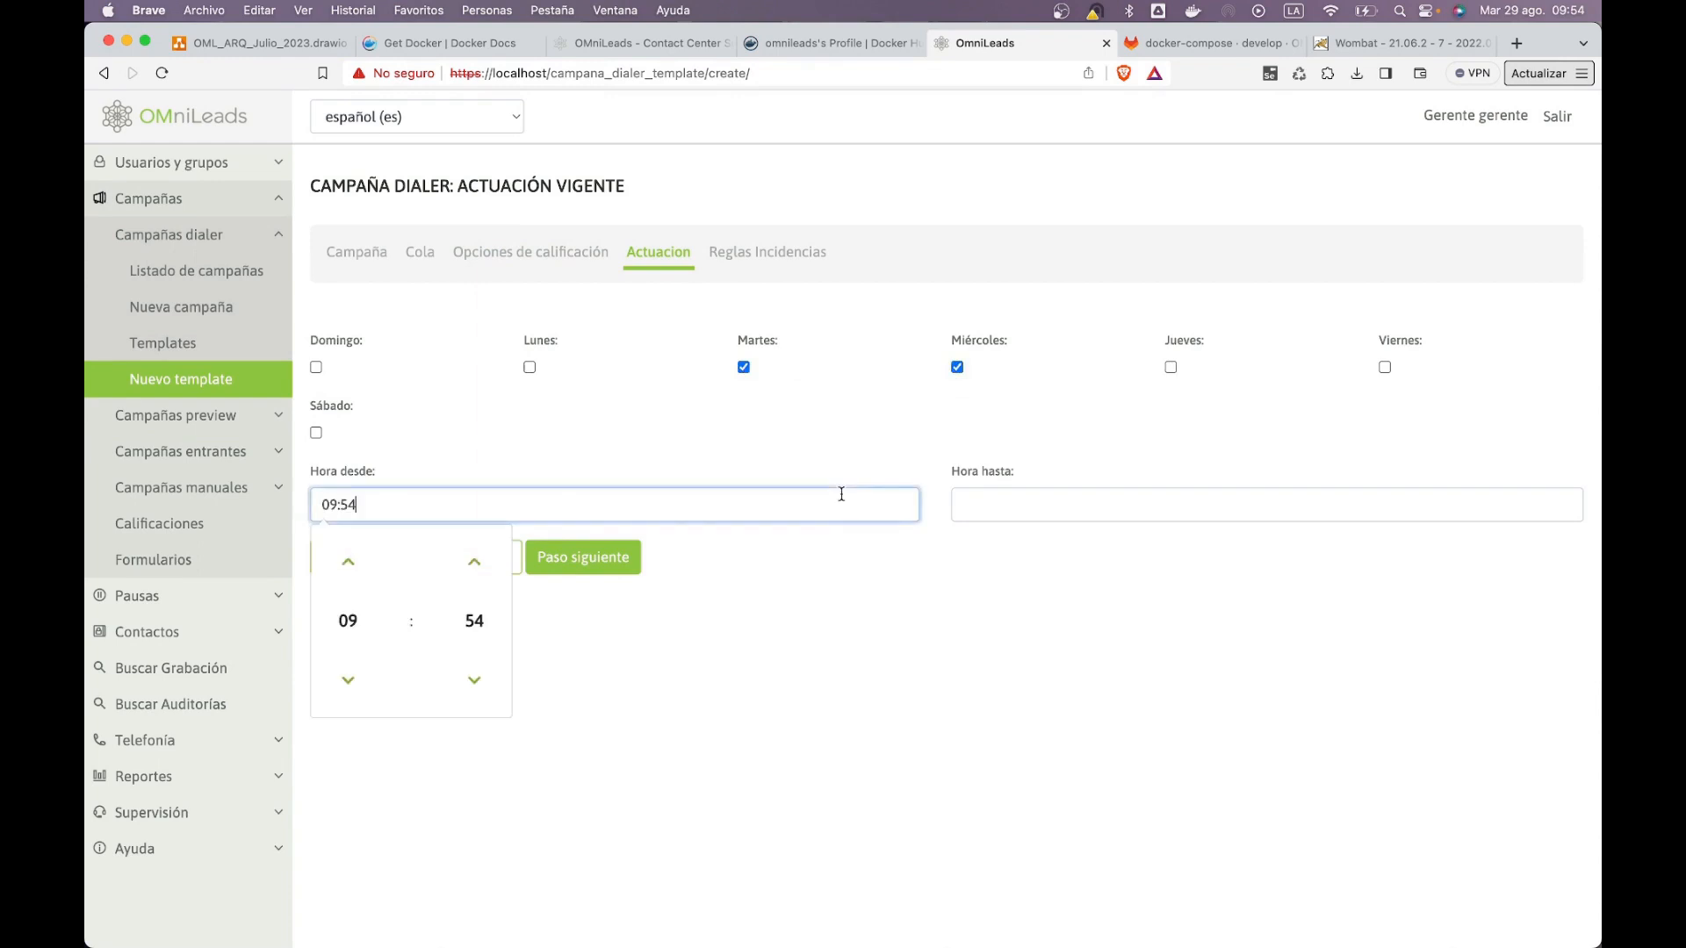
pyautogui.click(332, 671)
pyautogui.click(332, 671)
pyautogui.click(332, 671)
pyautogui.click(332, 671)
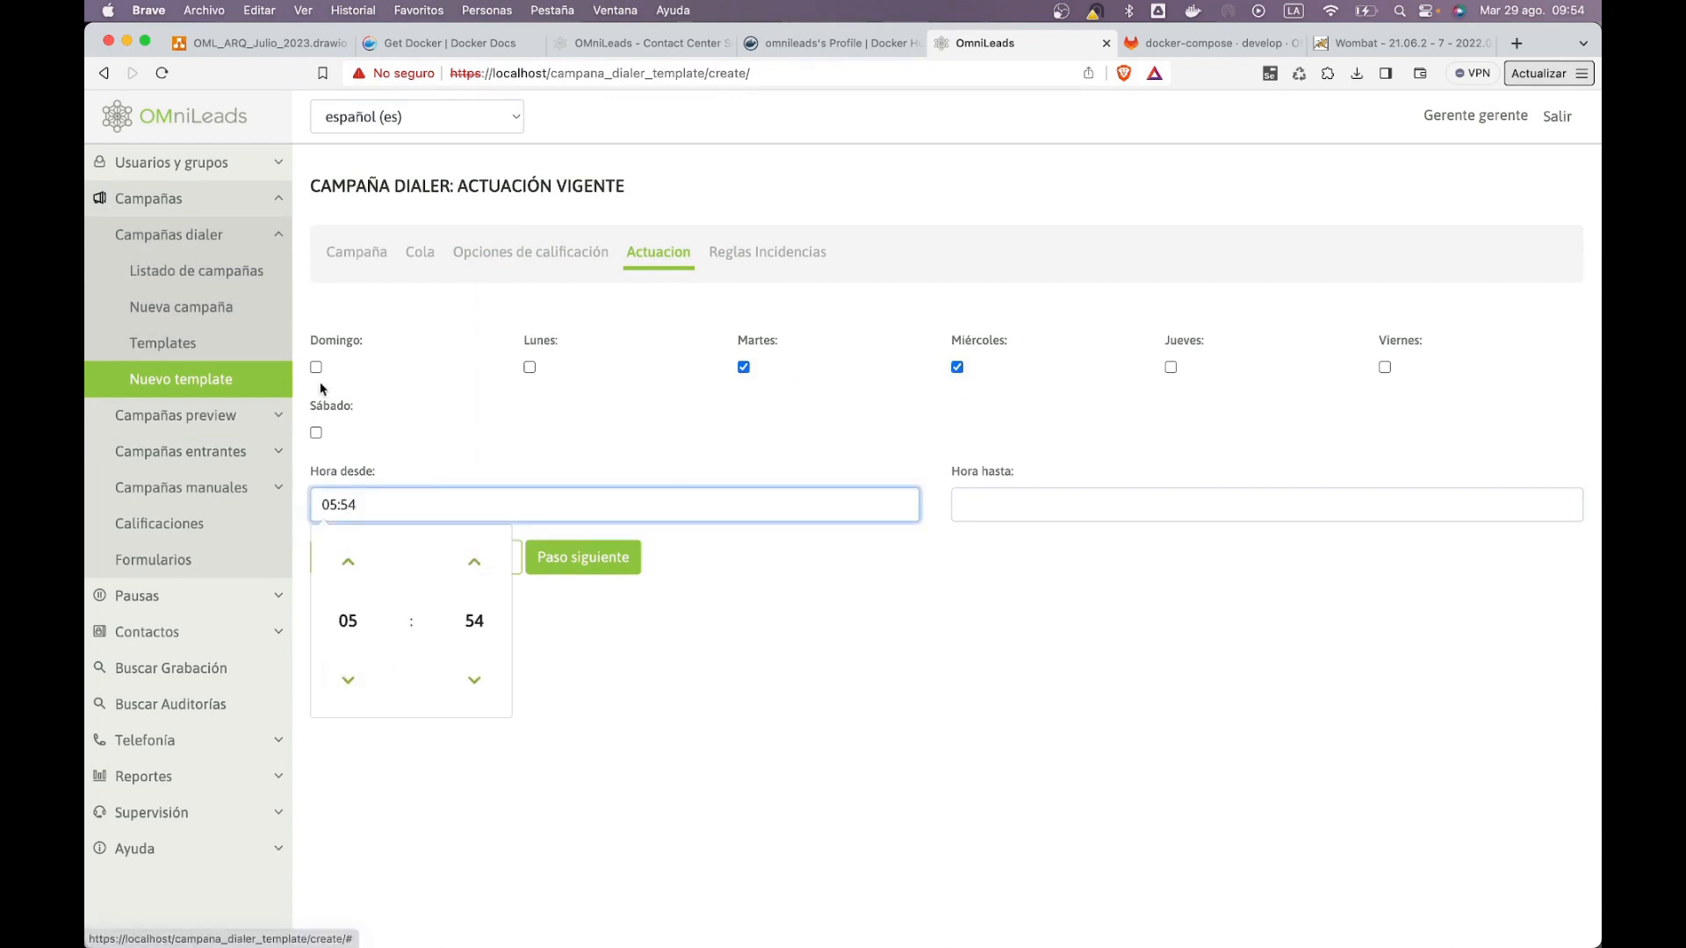
pyautogui.click(297, 372)
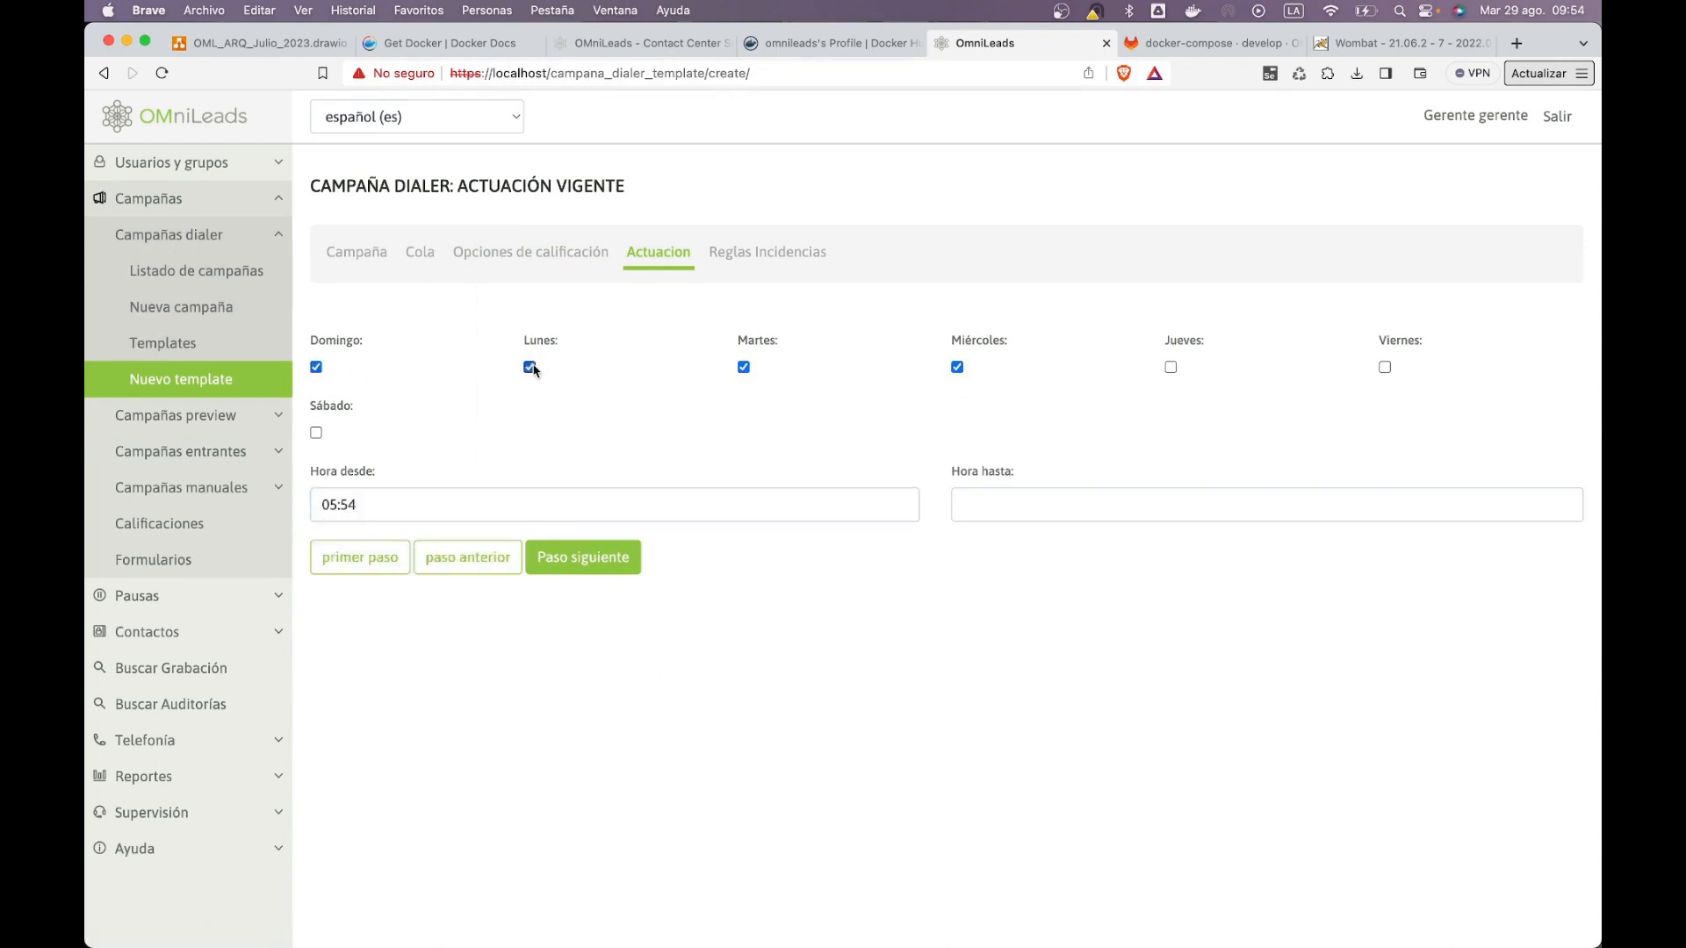
pyautogui.click(1168, 368)
pyautogui.click(316, 433)
# Step: Set the daily active hours to 05:54–23:54 and continue
pyautogui.click(1010, 508)
pyautogui.click(990, 561)
pyautogui.click(990, 561)
pyautogui.click(990, 561)
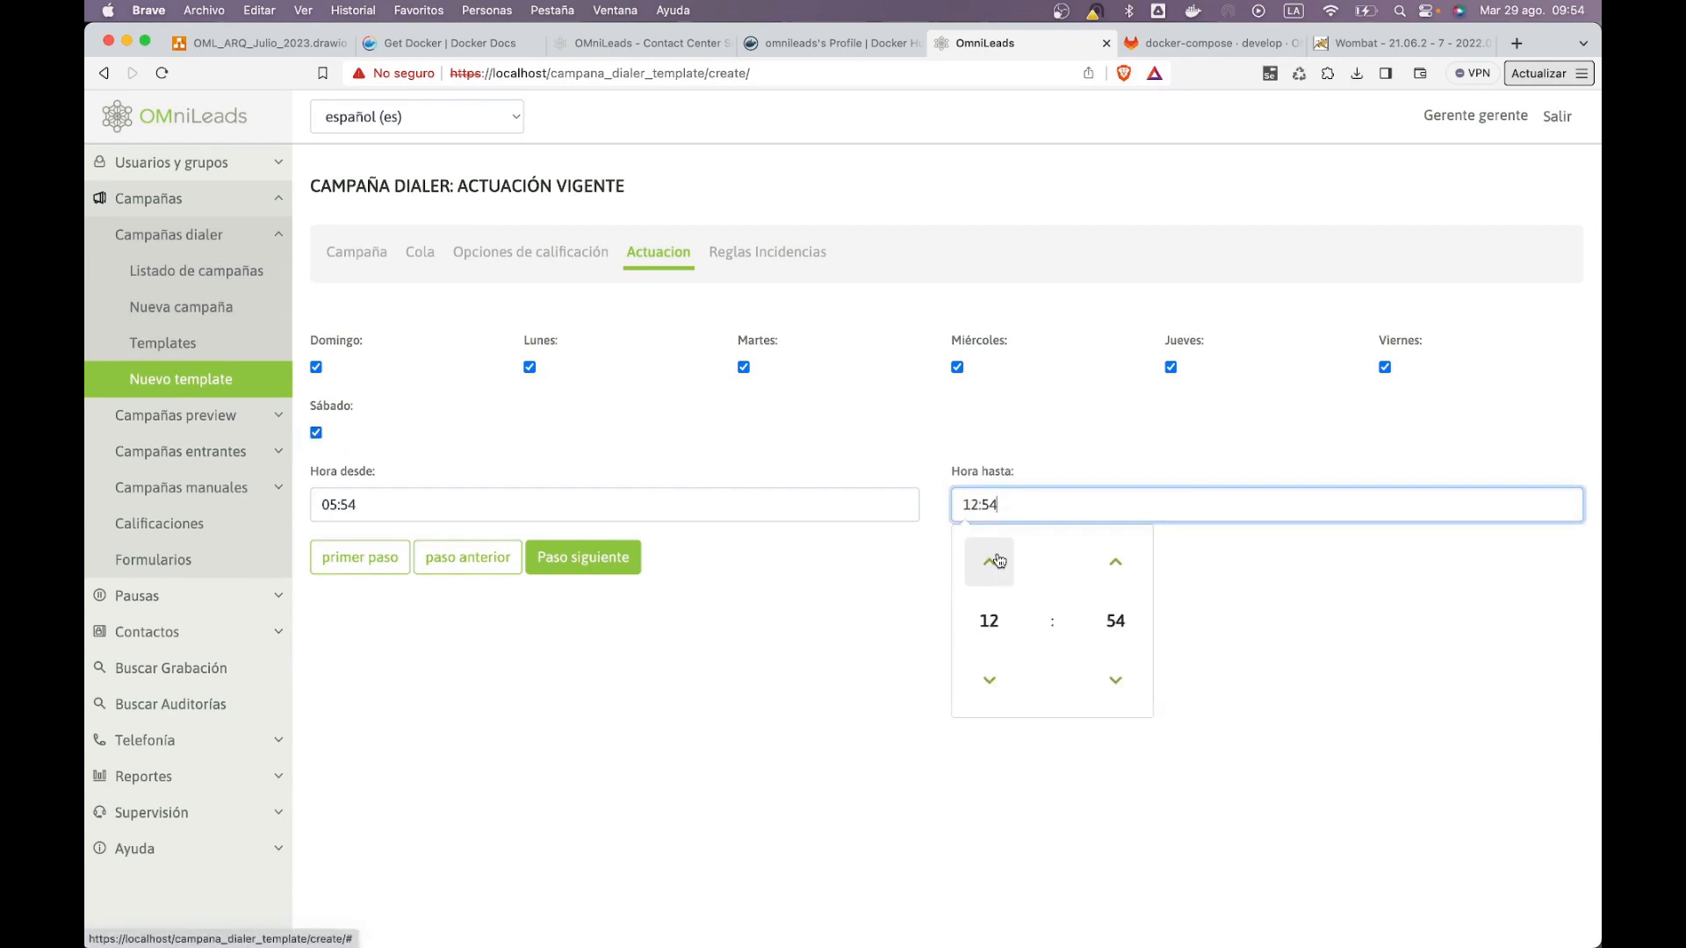
pyautogui.click(997, 561)
pyautogui.click(998, 561)
pyautogui.click(998, 561)
pyautogui.click(998, 561)
pyautogui.click(997, 561)
pyautogui.click(445, 511)
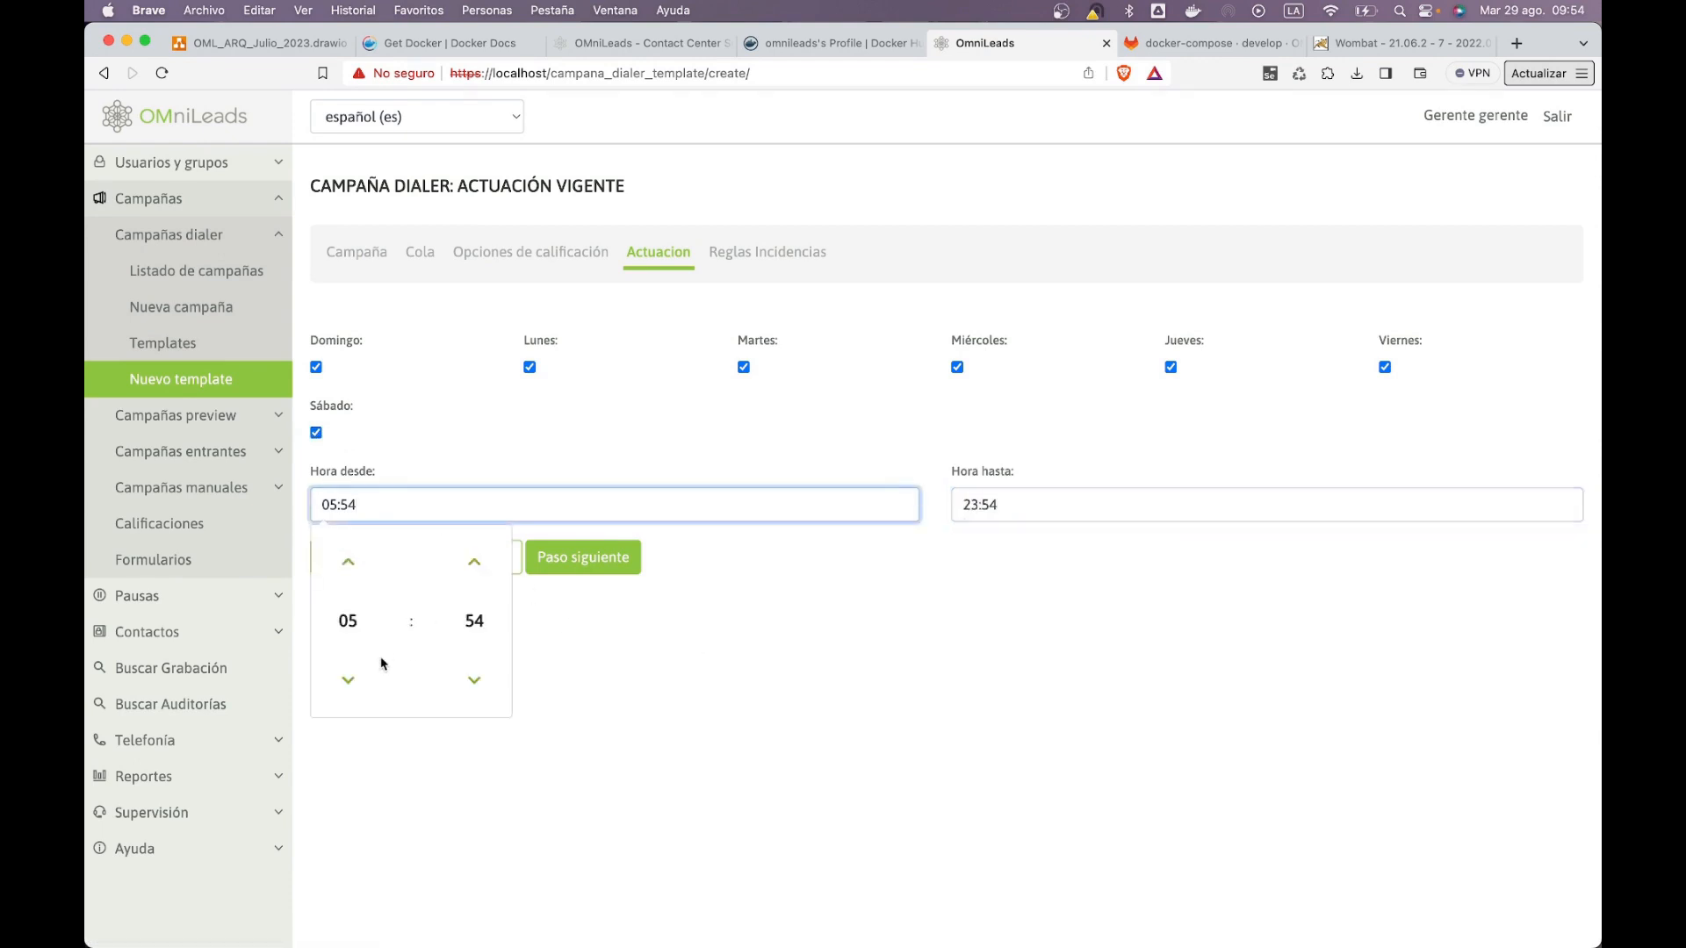
pyautogui.click(348, 680)
pyautogui.click(348, 679)
pyautogui.click(348, 680)
pyautogui.click(347, 680)
pyautogui.click(625, 560)
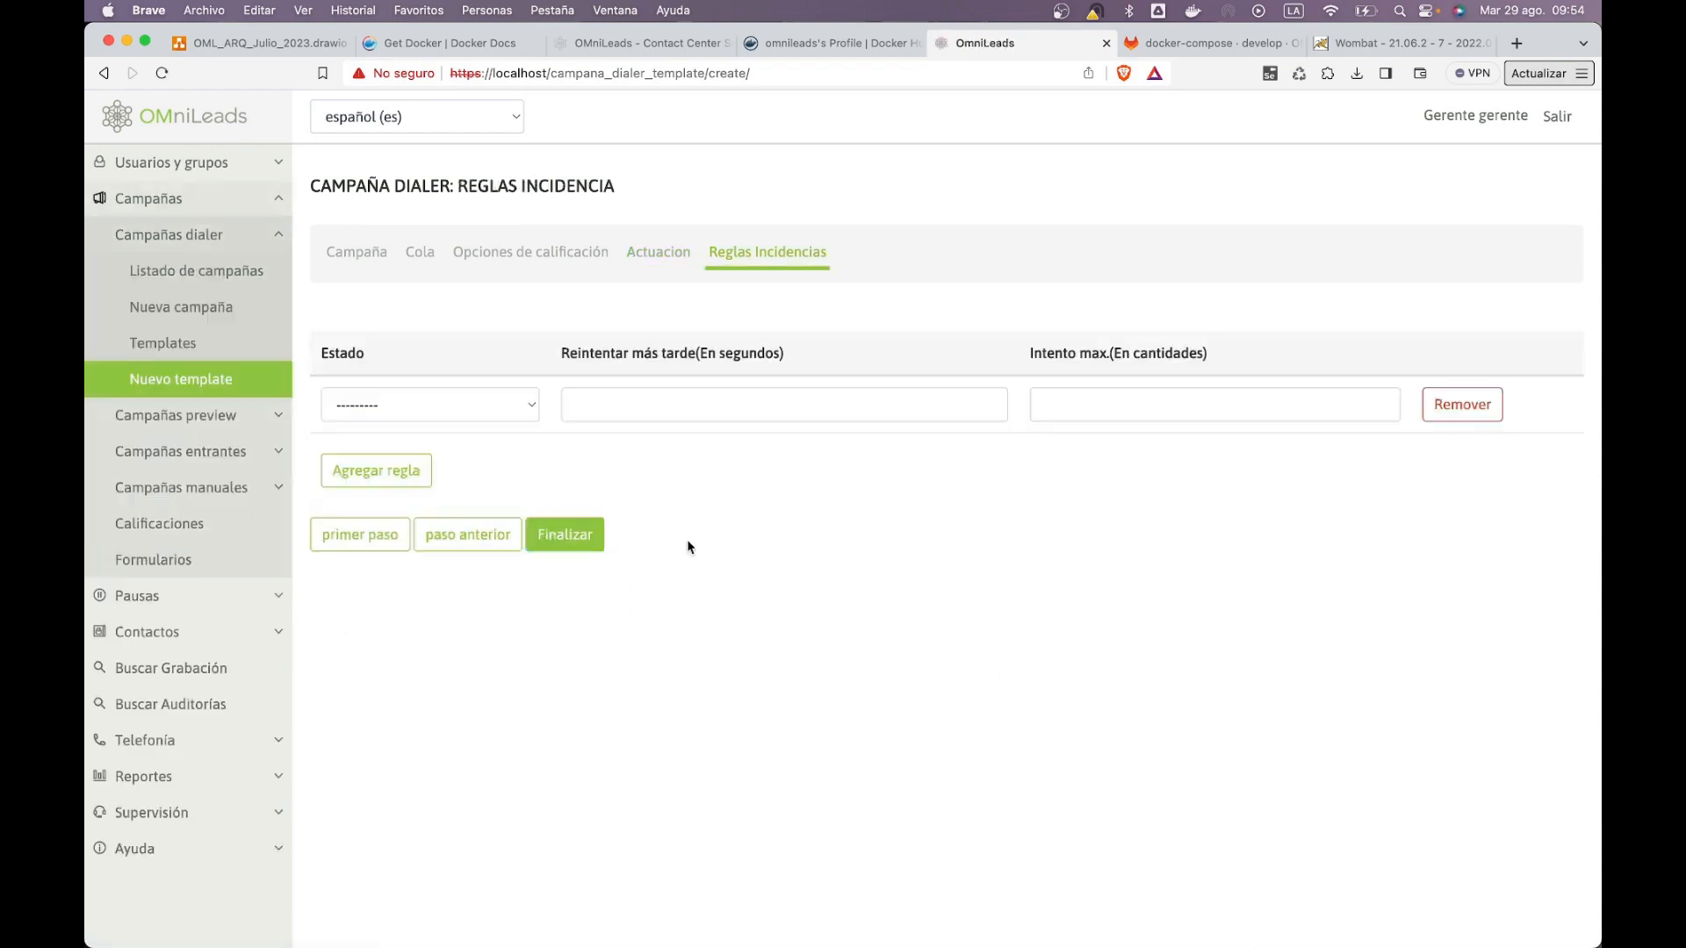
# Step: Save the dialer template and create a new campaign from it
pyautogui.click(587, 533)
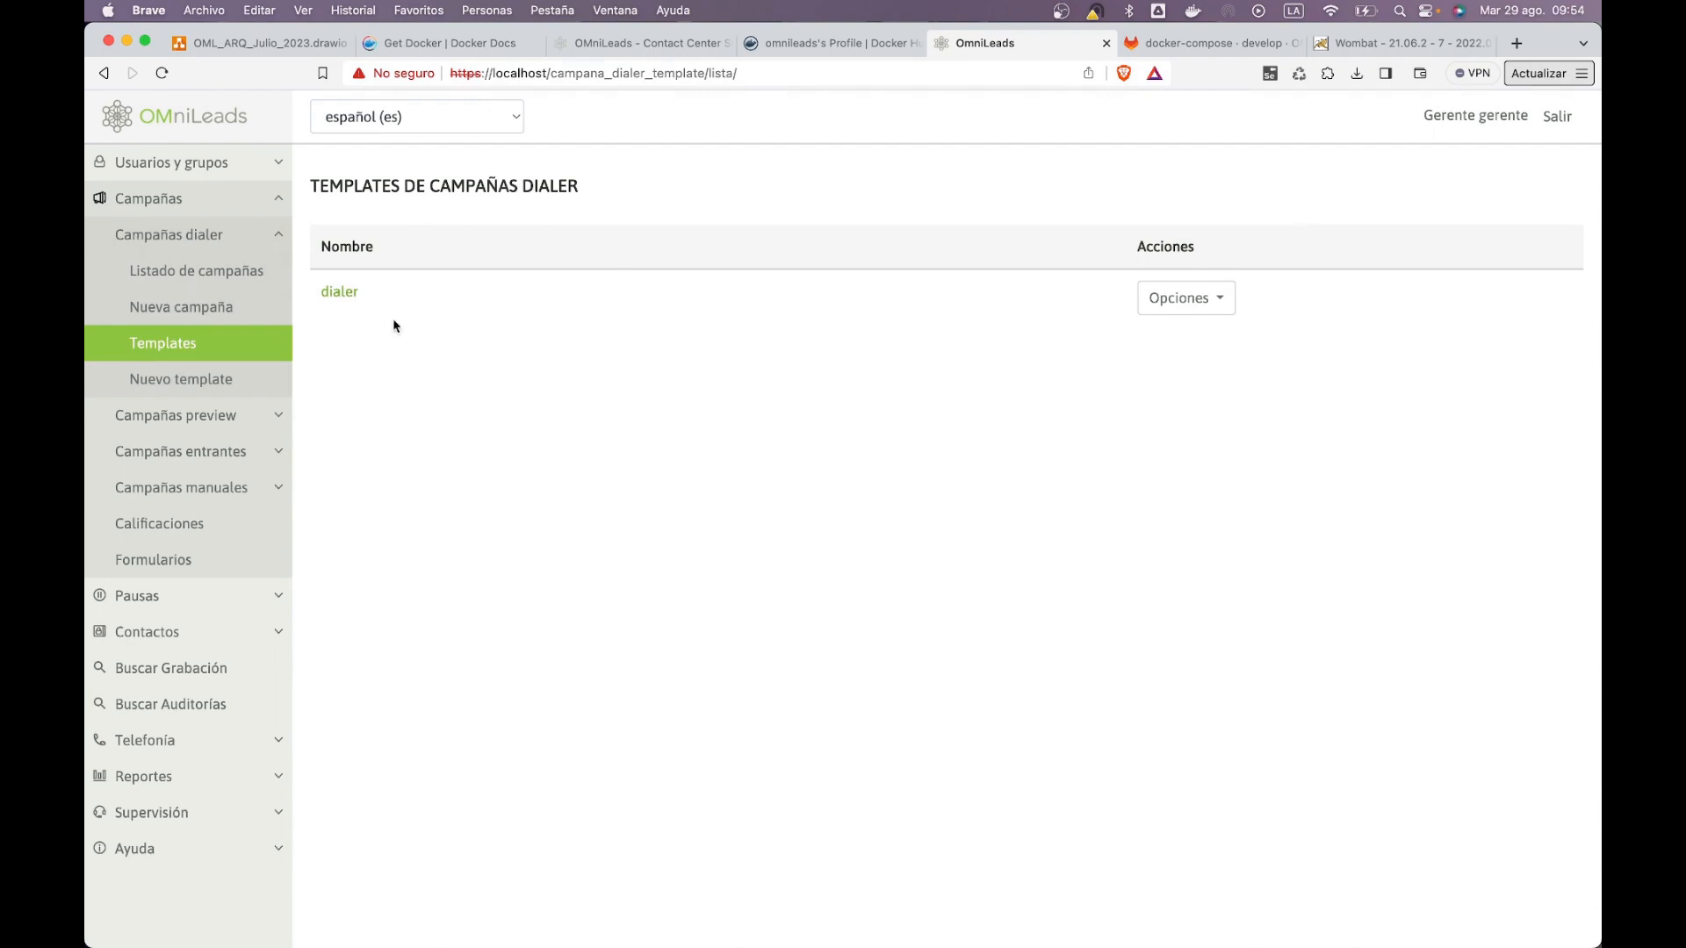
pyautogui.click(1158, 299)
pyautogui.click(1161, 333)
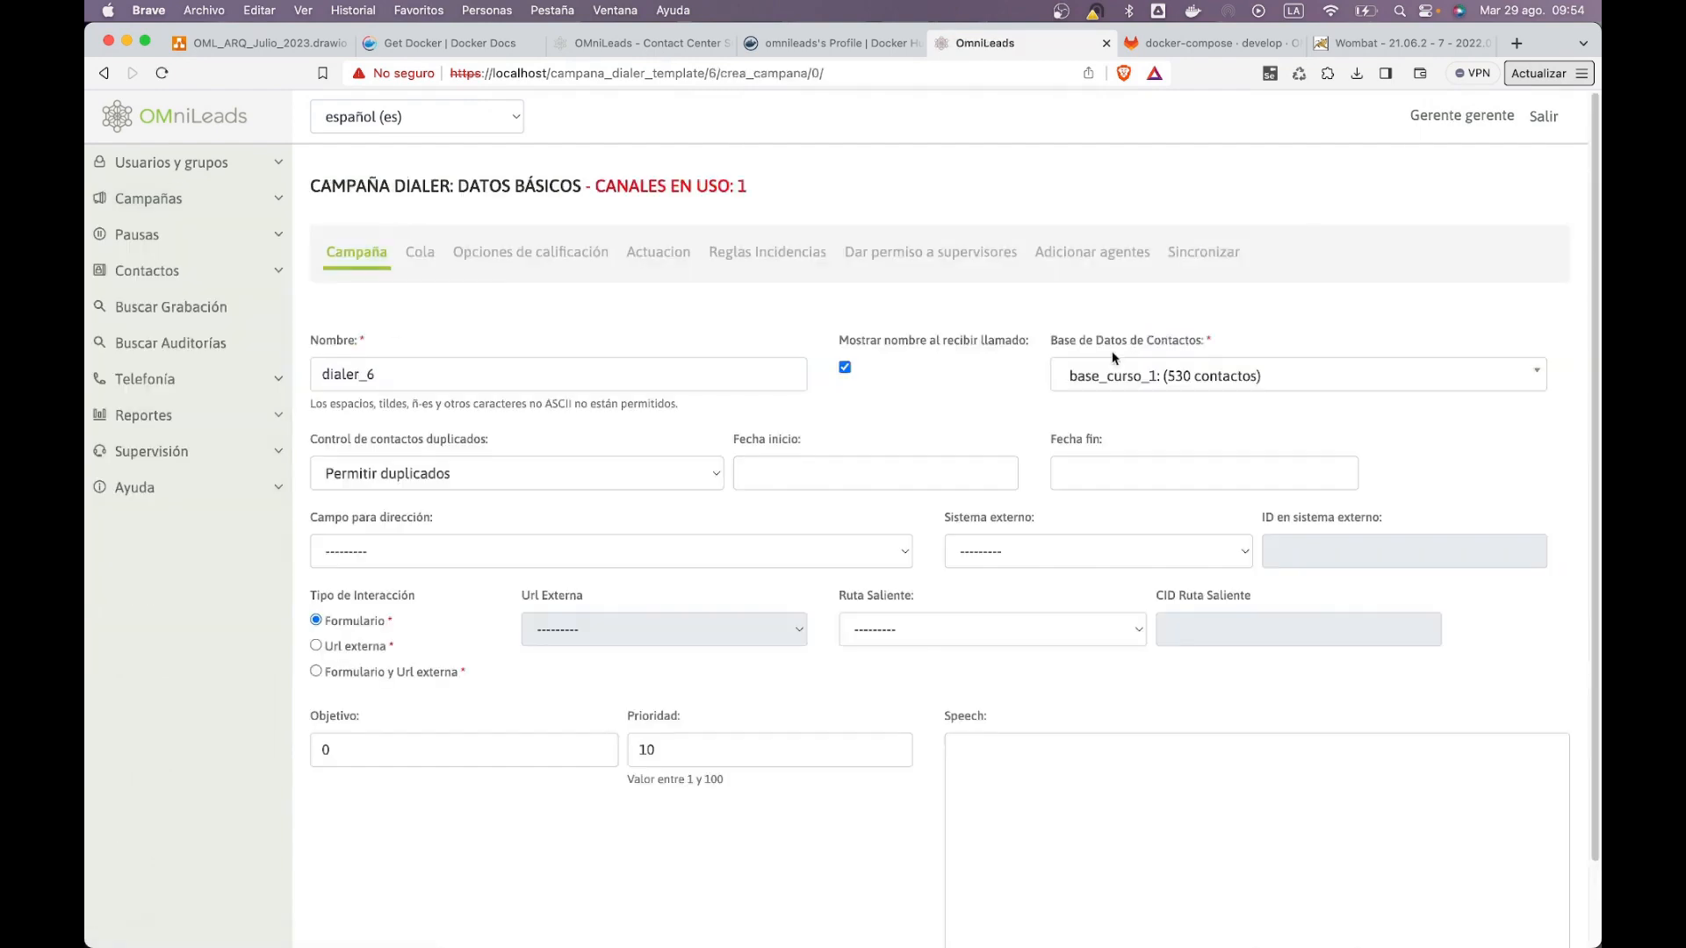
# Step: Set the campaign to run from 29/08/2023 to 30/08/2023 and continue
pyautogui.click(881, 473)
pyautogui.click(771, 627)
pyautogui.click(1105, 476)
pyautogui.click(1121, 629)
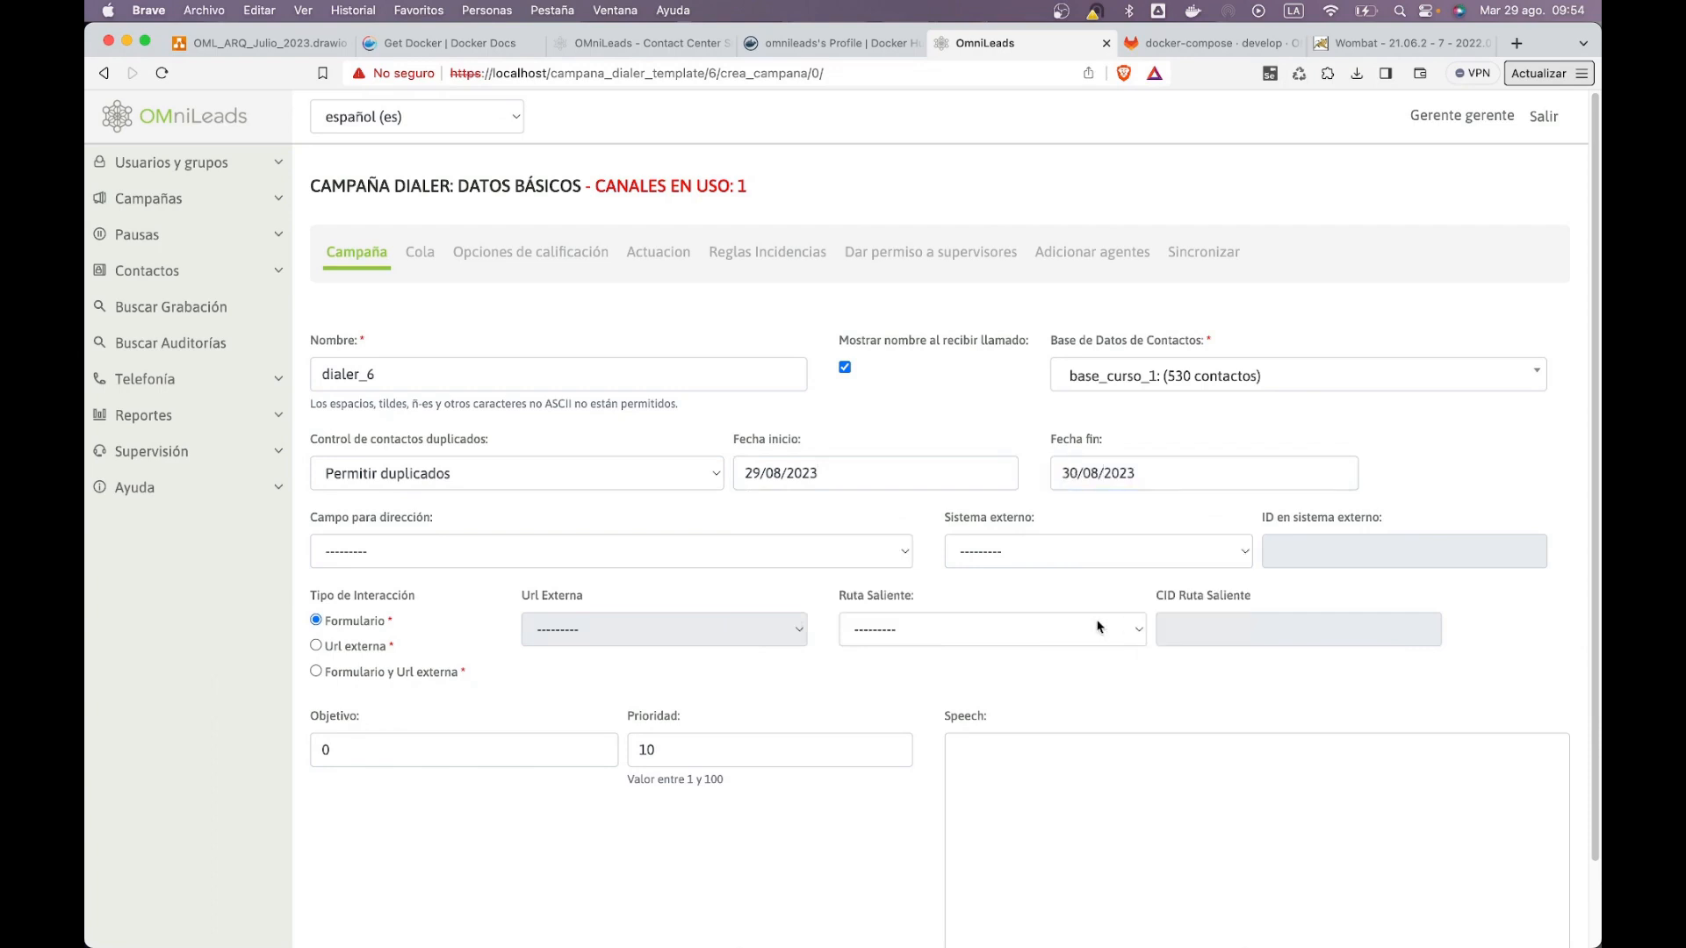
pyautogui.scroll(-2, 680, 771)
pyautogui.click(367, 907)
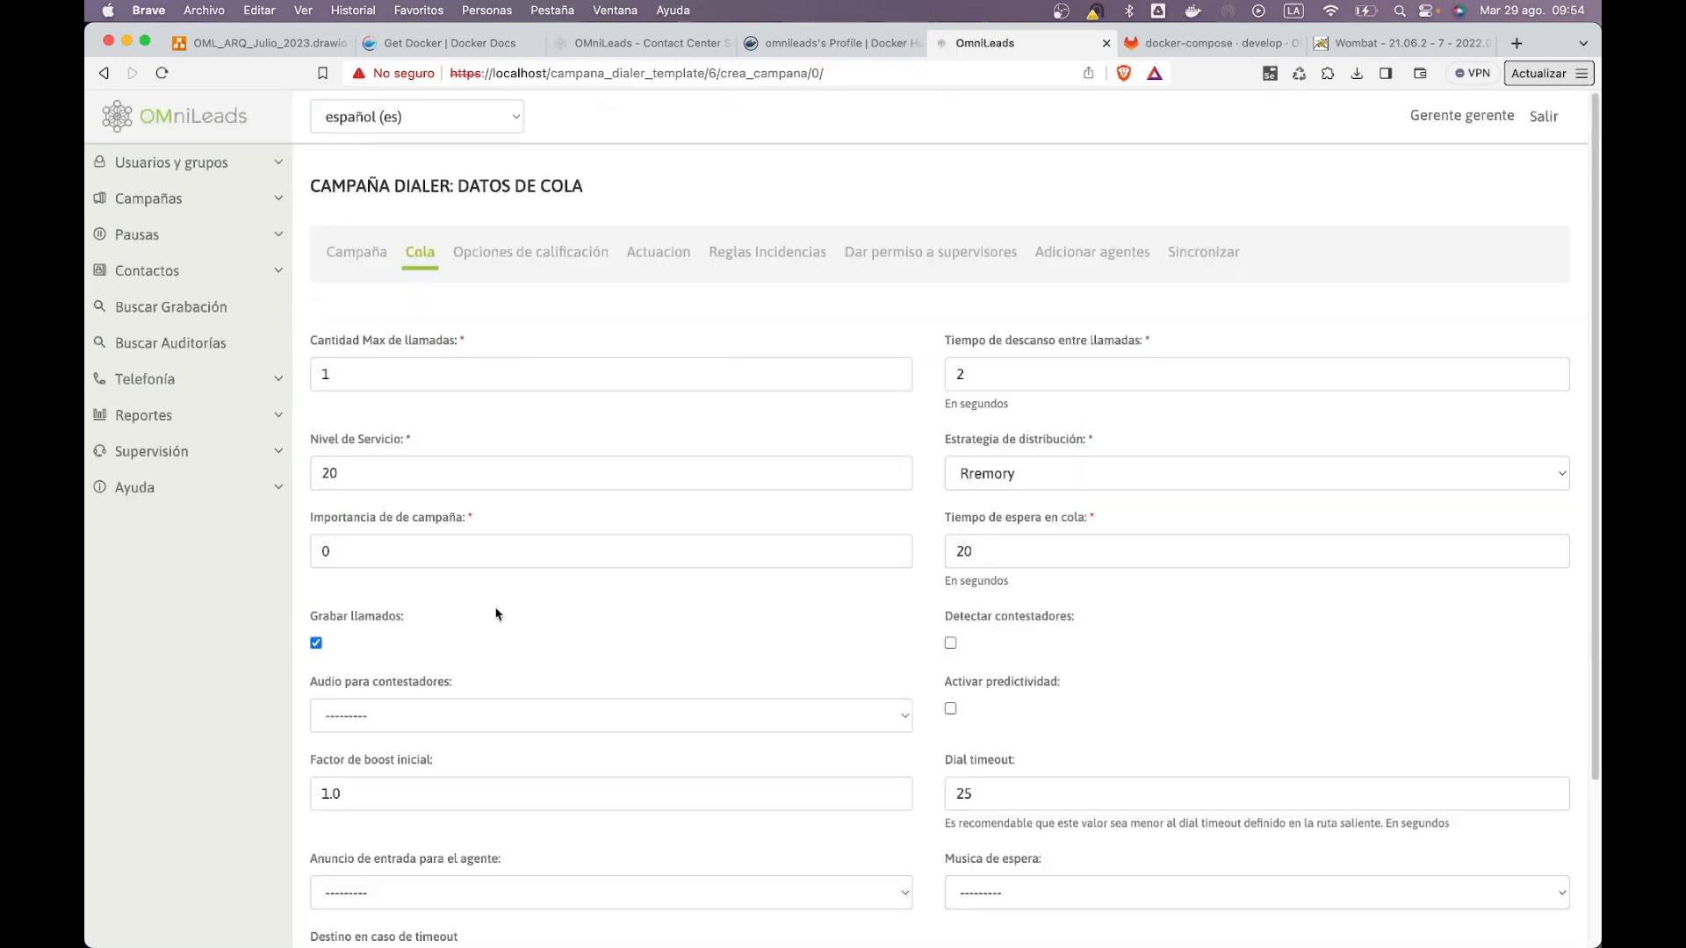
# Step: Advance through the queue, disposition, schedule and incidence rule steps unchanged
pyautogui.scroll(-5, 991, 555)
pyautogui.click(583, 903)
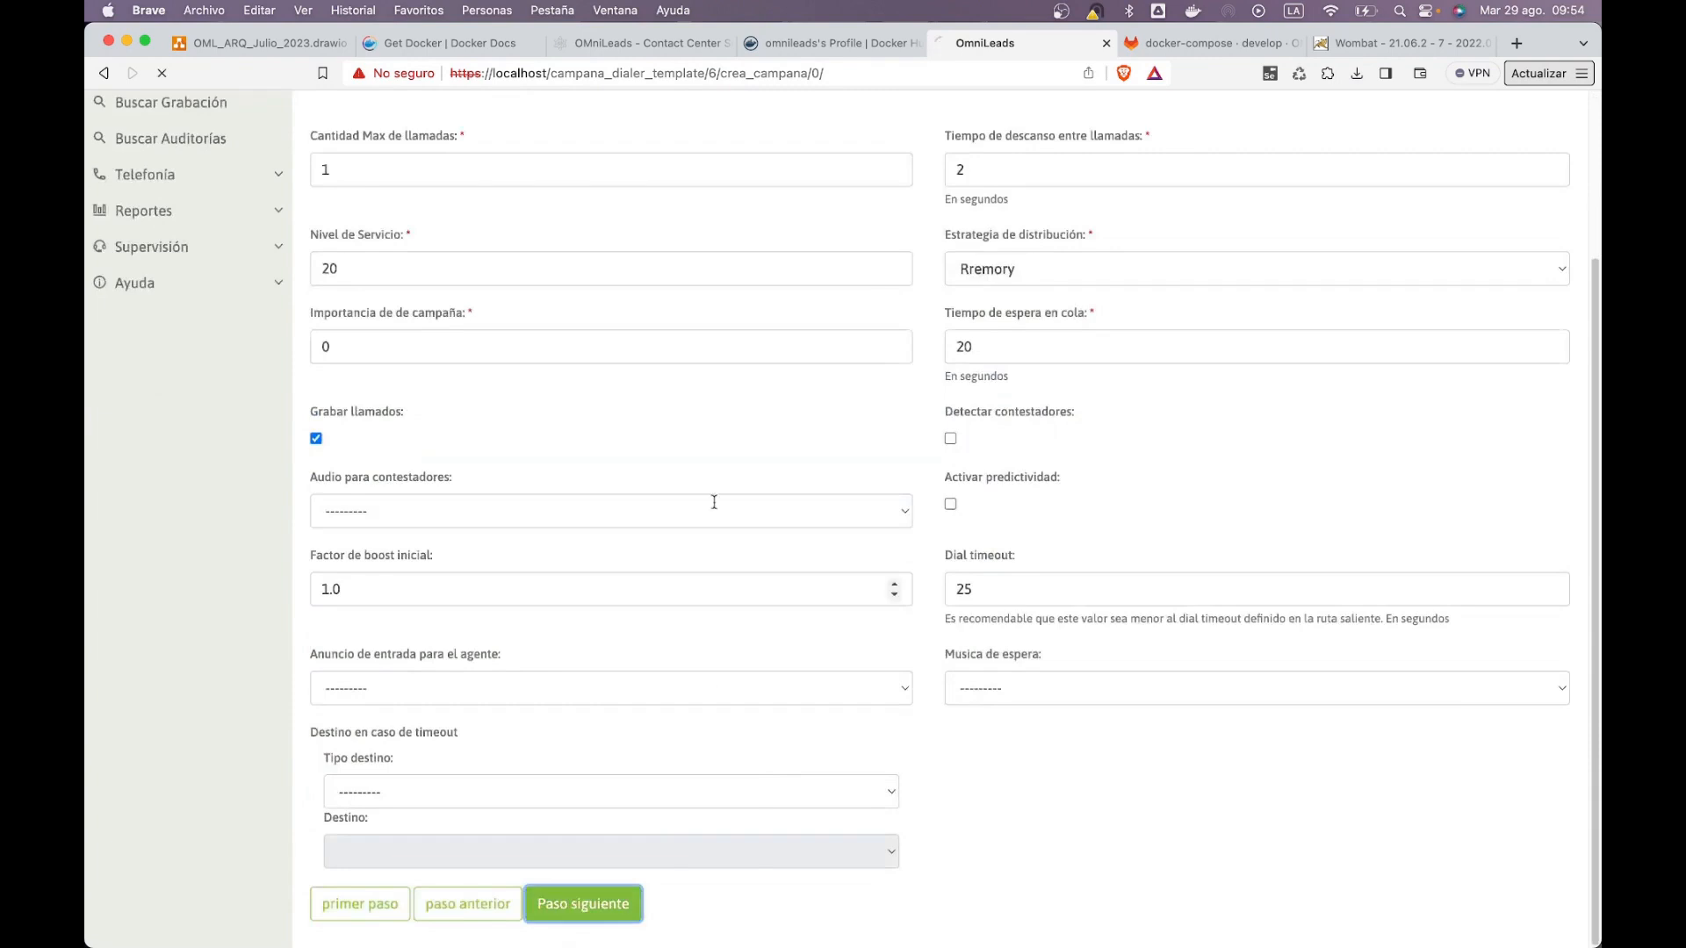
pyautogui.click(570, 448)
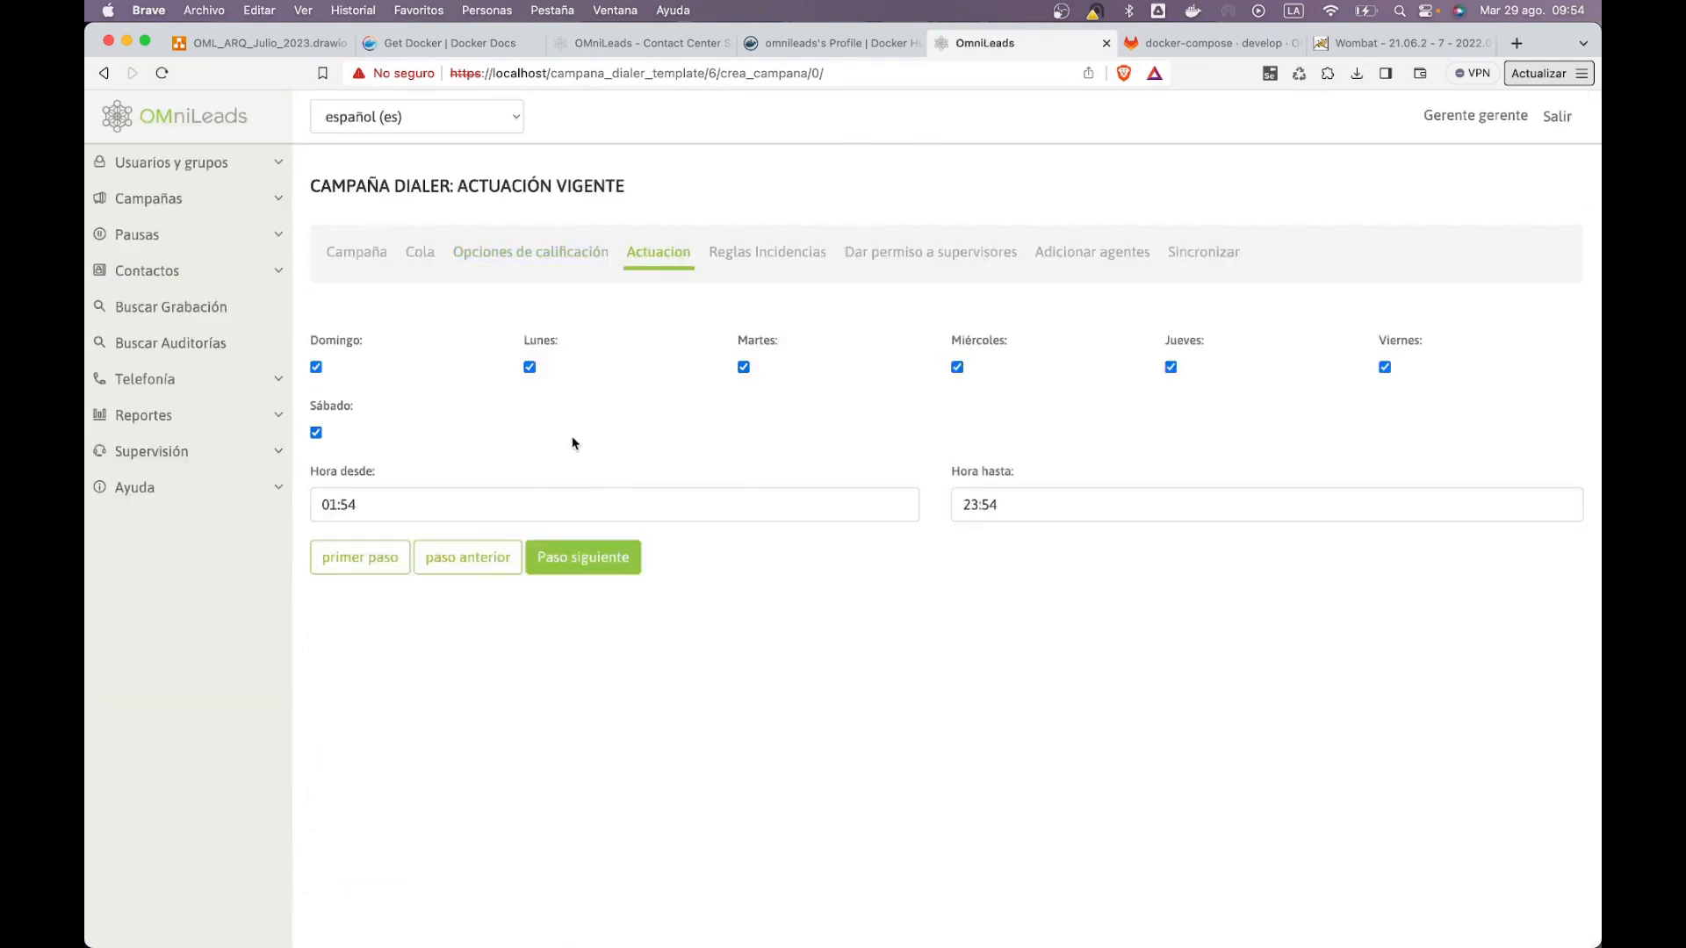
pyautogui.click(599, 576)
pyautogui.click(634, 531)
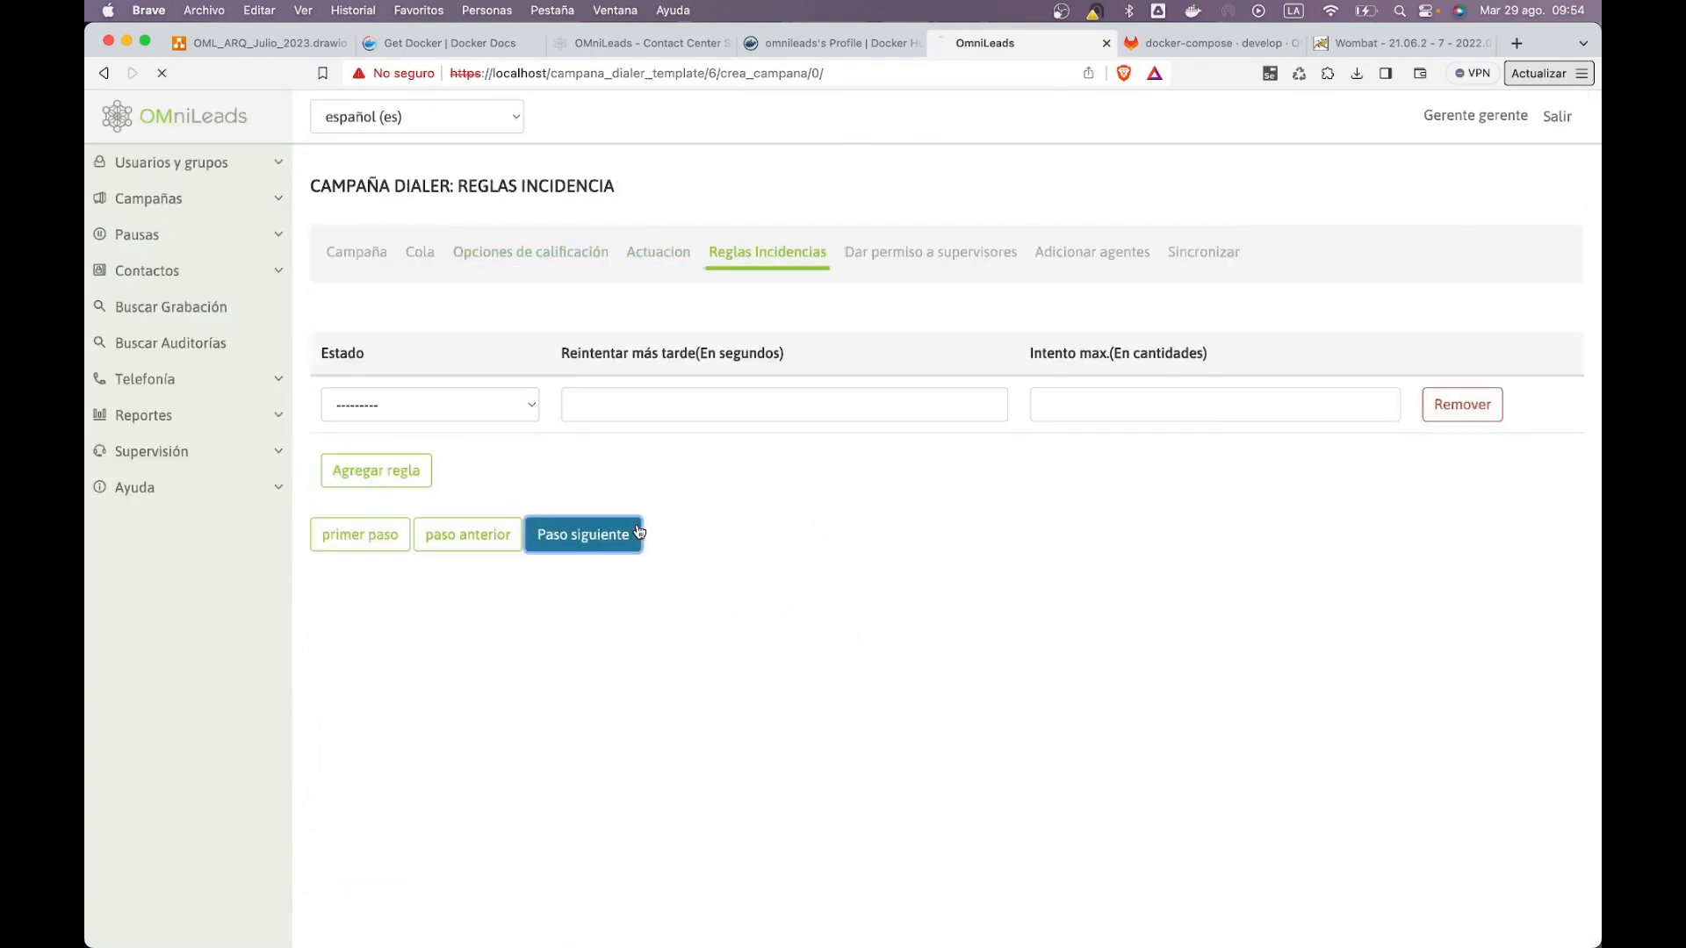
# Step: Grant all supervisors access, add the agent group, and finish creating dialer_6
pyautogui.click(316, 387)
pyautogui.click(583, 507)
pyautogui.click(474, 428)
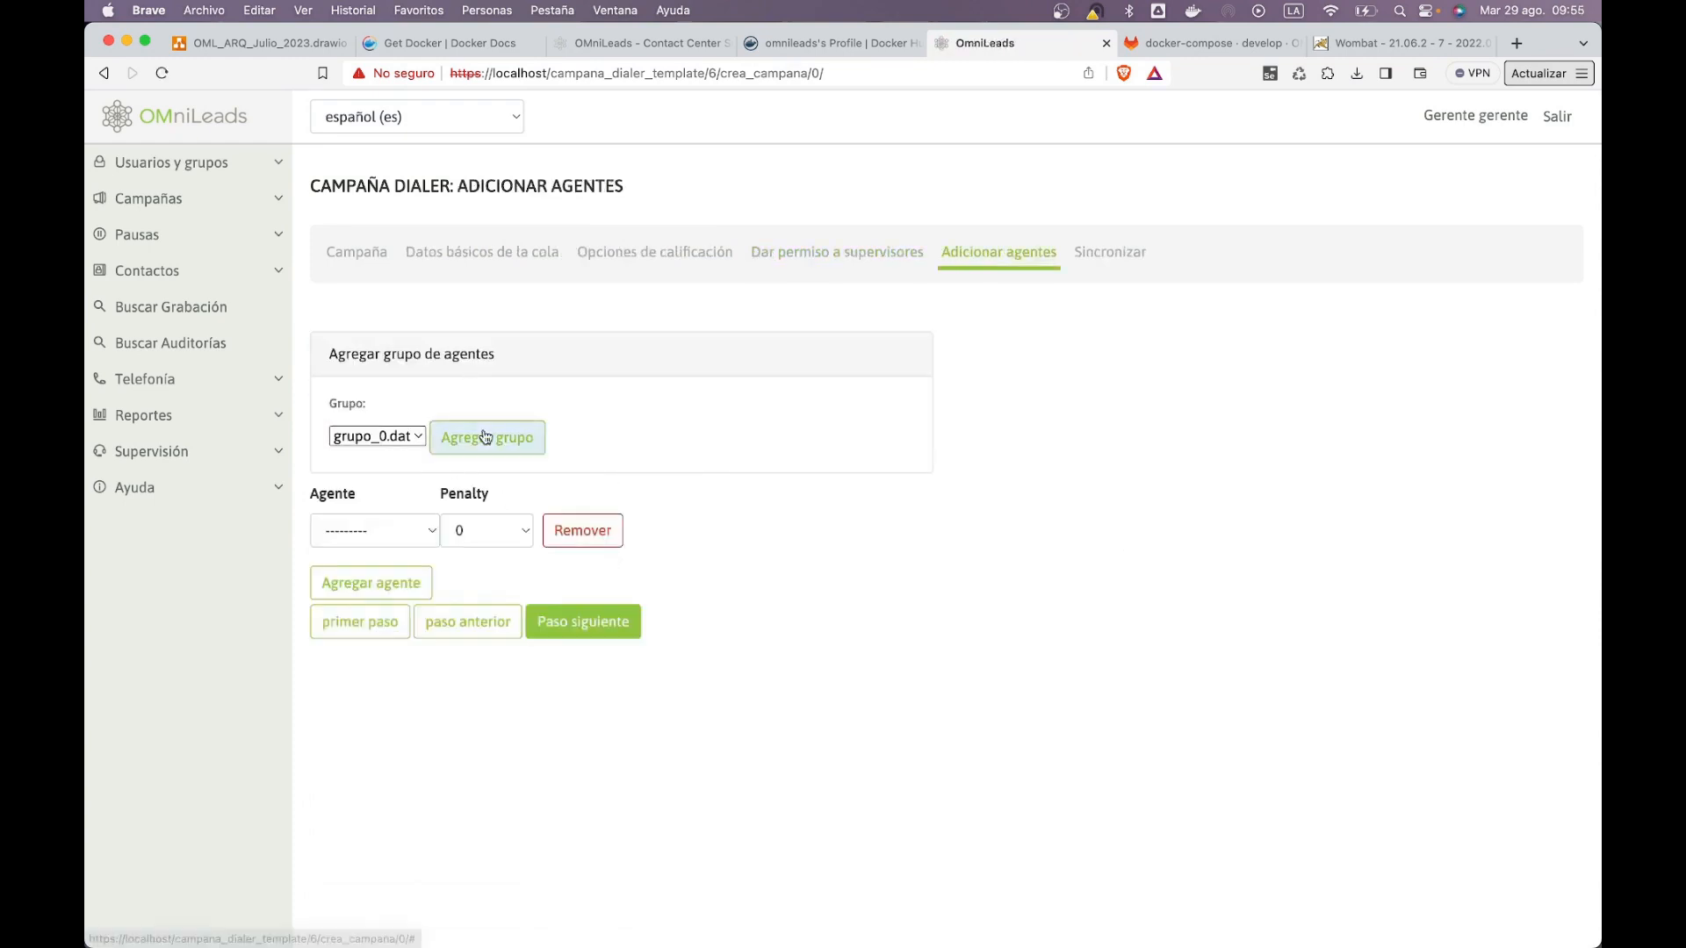
pyautogui.click(615, 681)
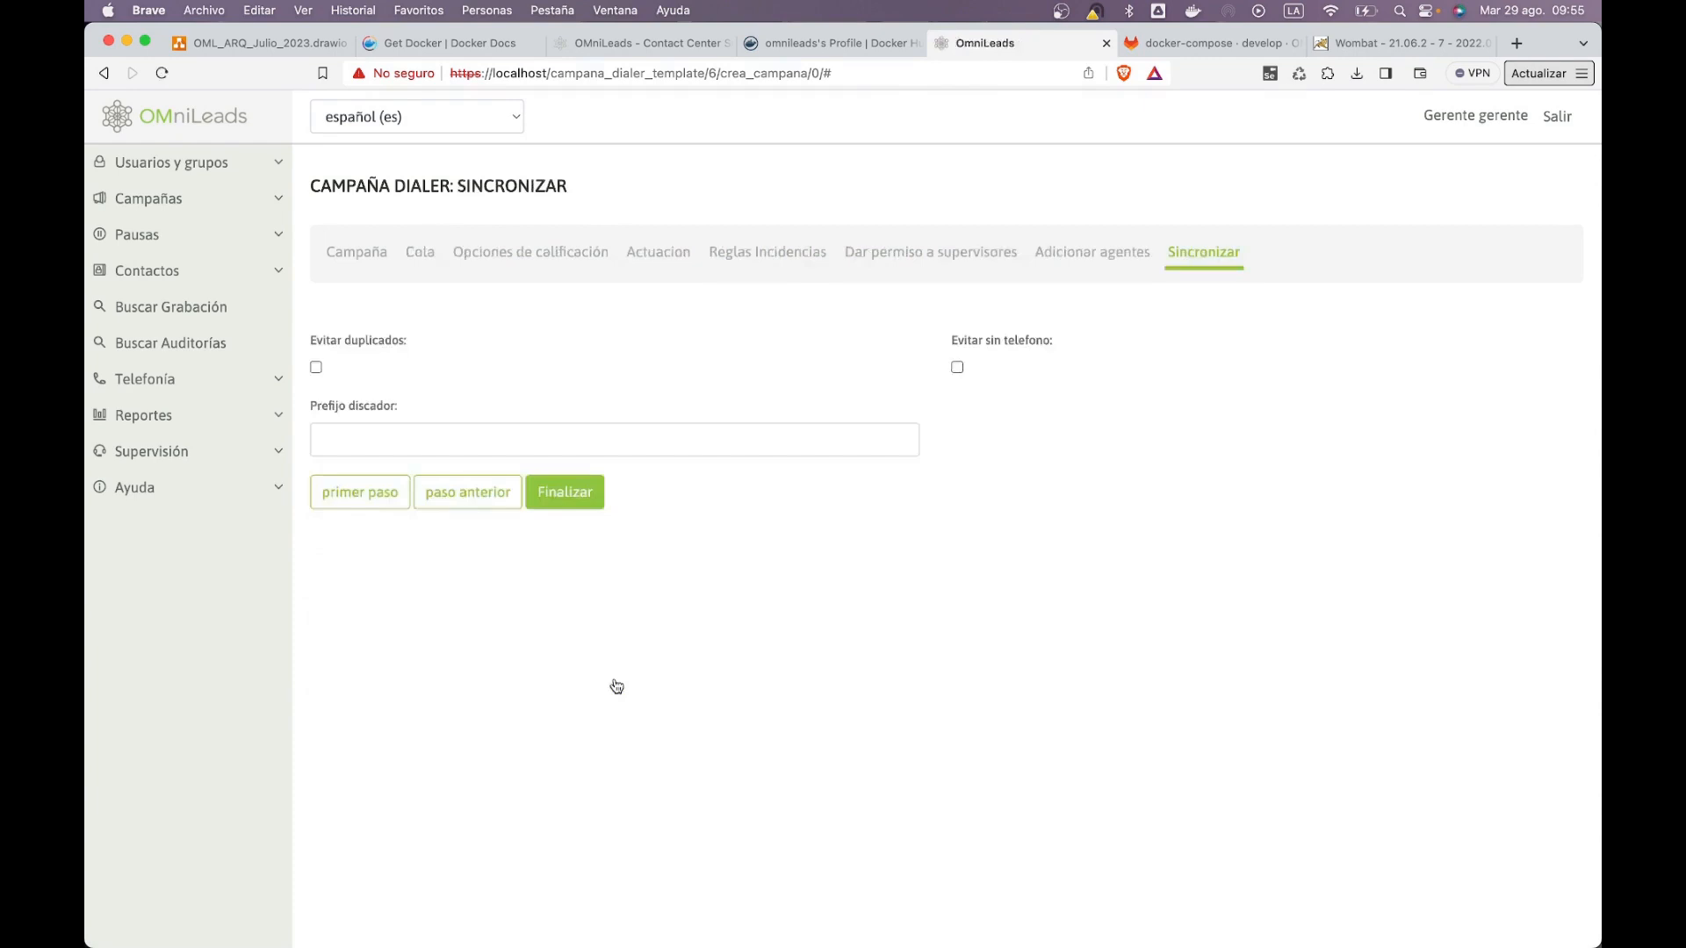
pyautogui.click(566, 494)
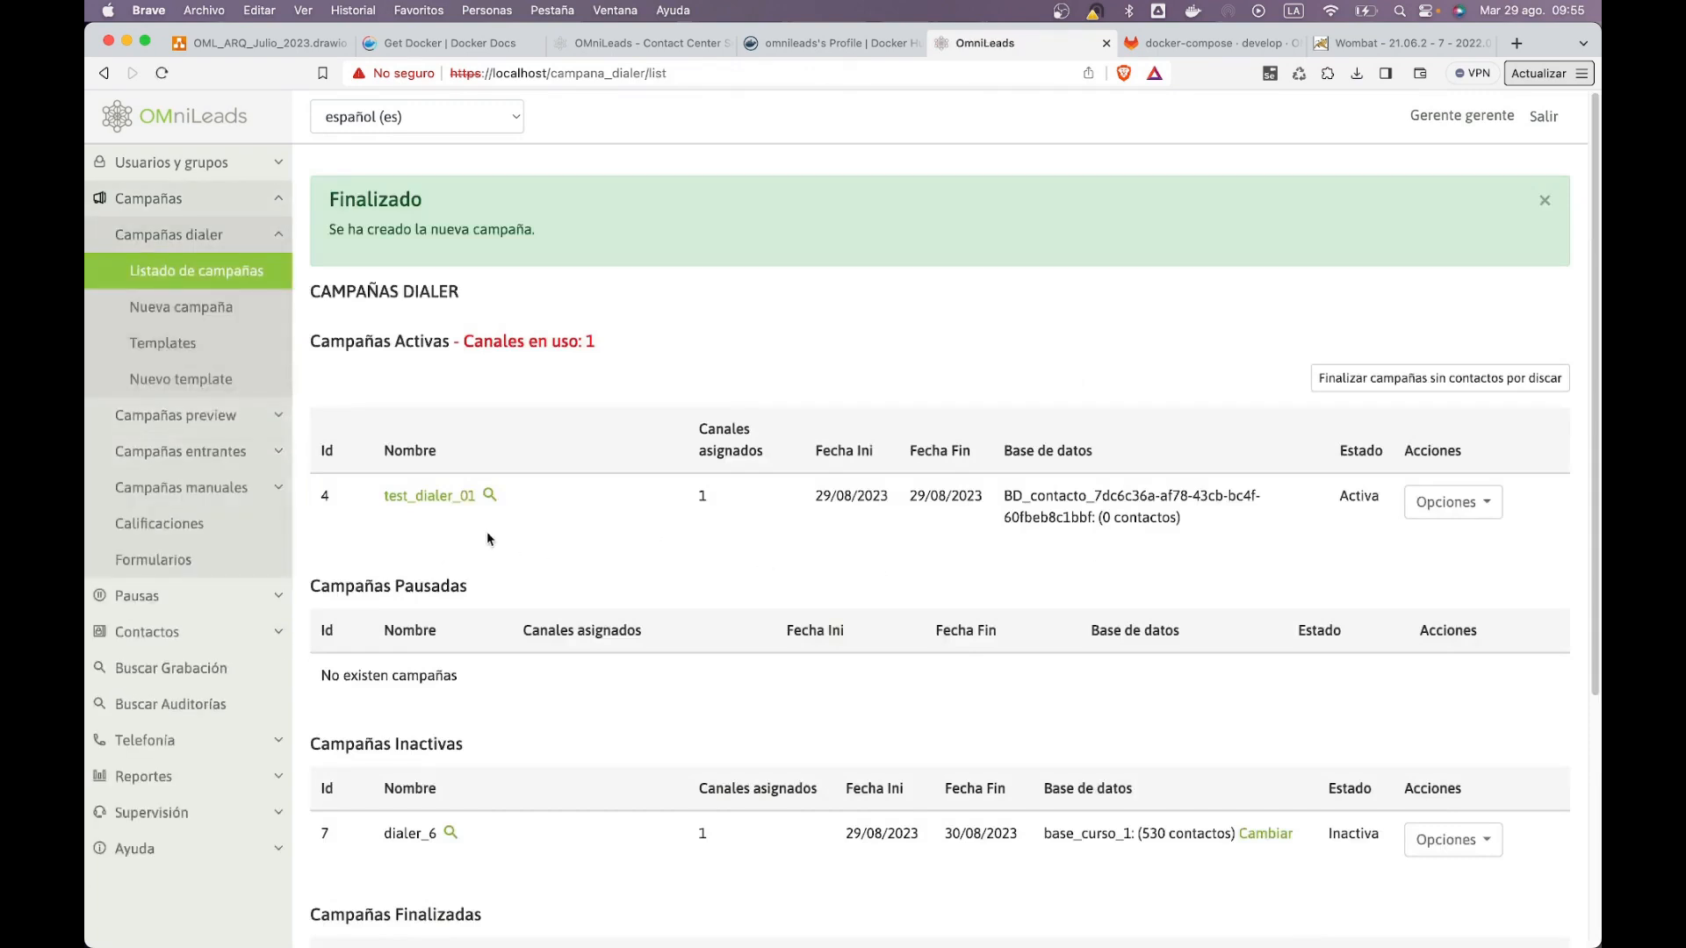
# Step: Pause the test_dialer_01 campaign, then finalize it so it moves to finished campaigns
pyautogui.scroll(-5, 531, 606)
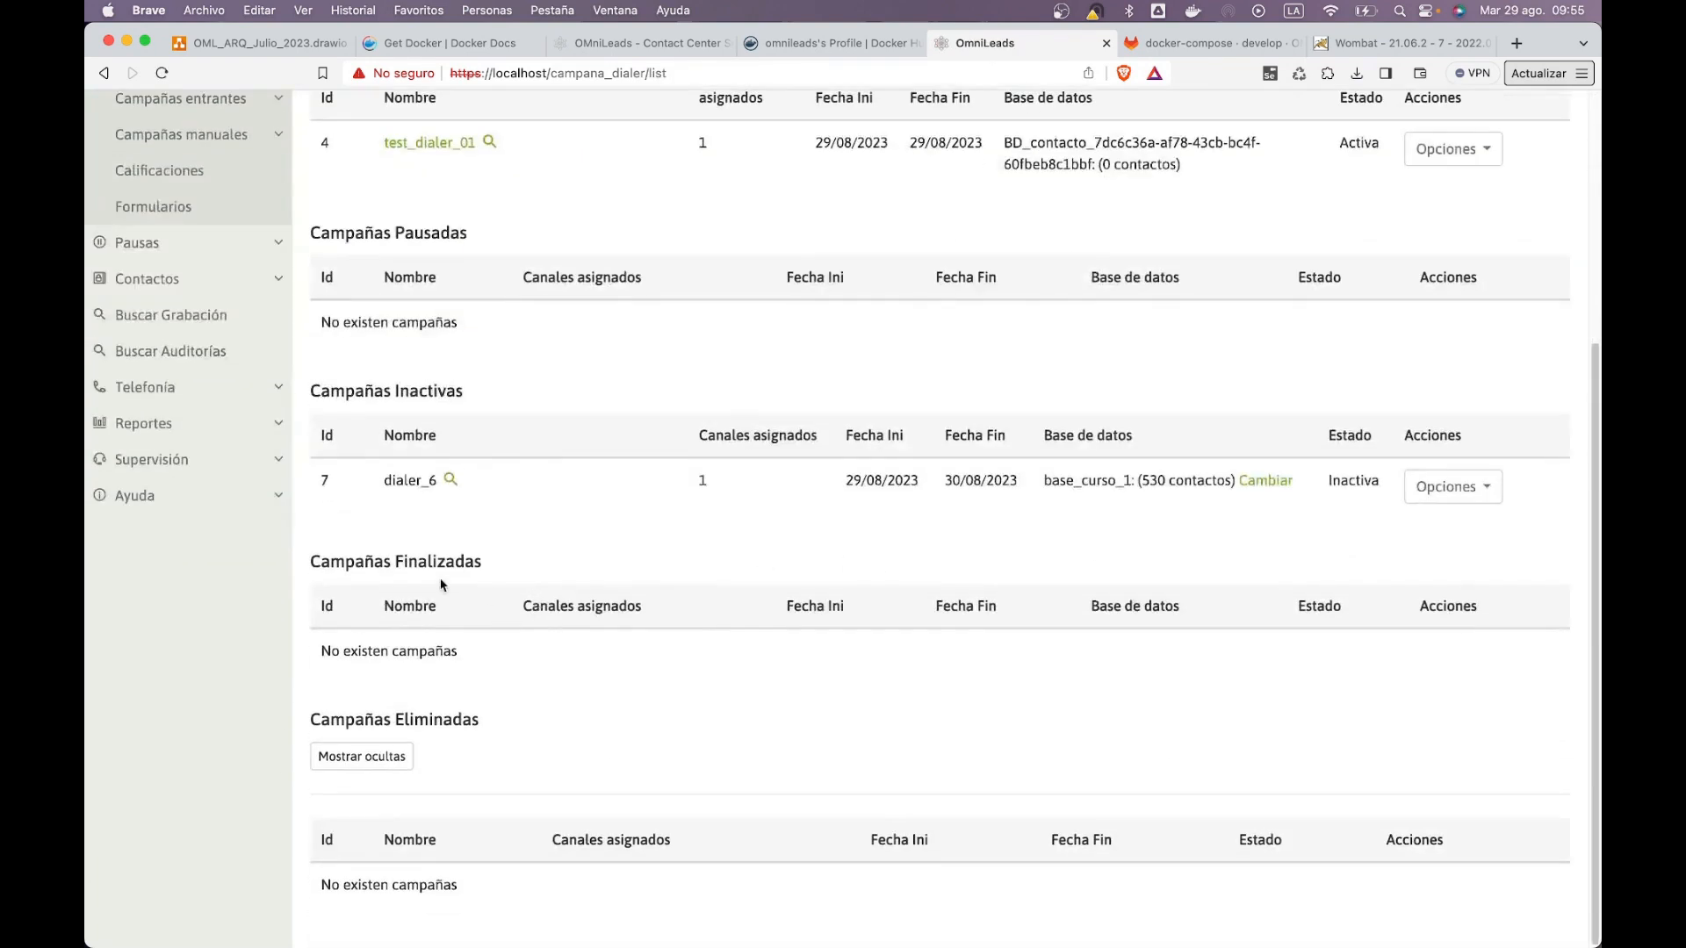
pyautogui.moveTo(378, 486); pyautogui.dragTo(448, 492)
pyautogui.click(697, 547)
pyautogui.scroll(3, 487, 188)
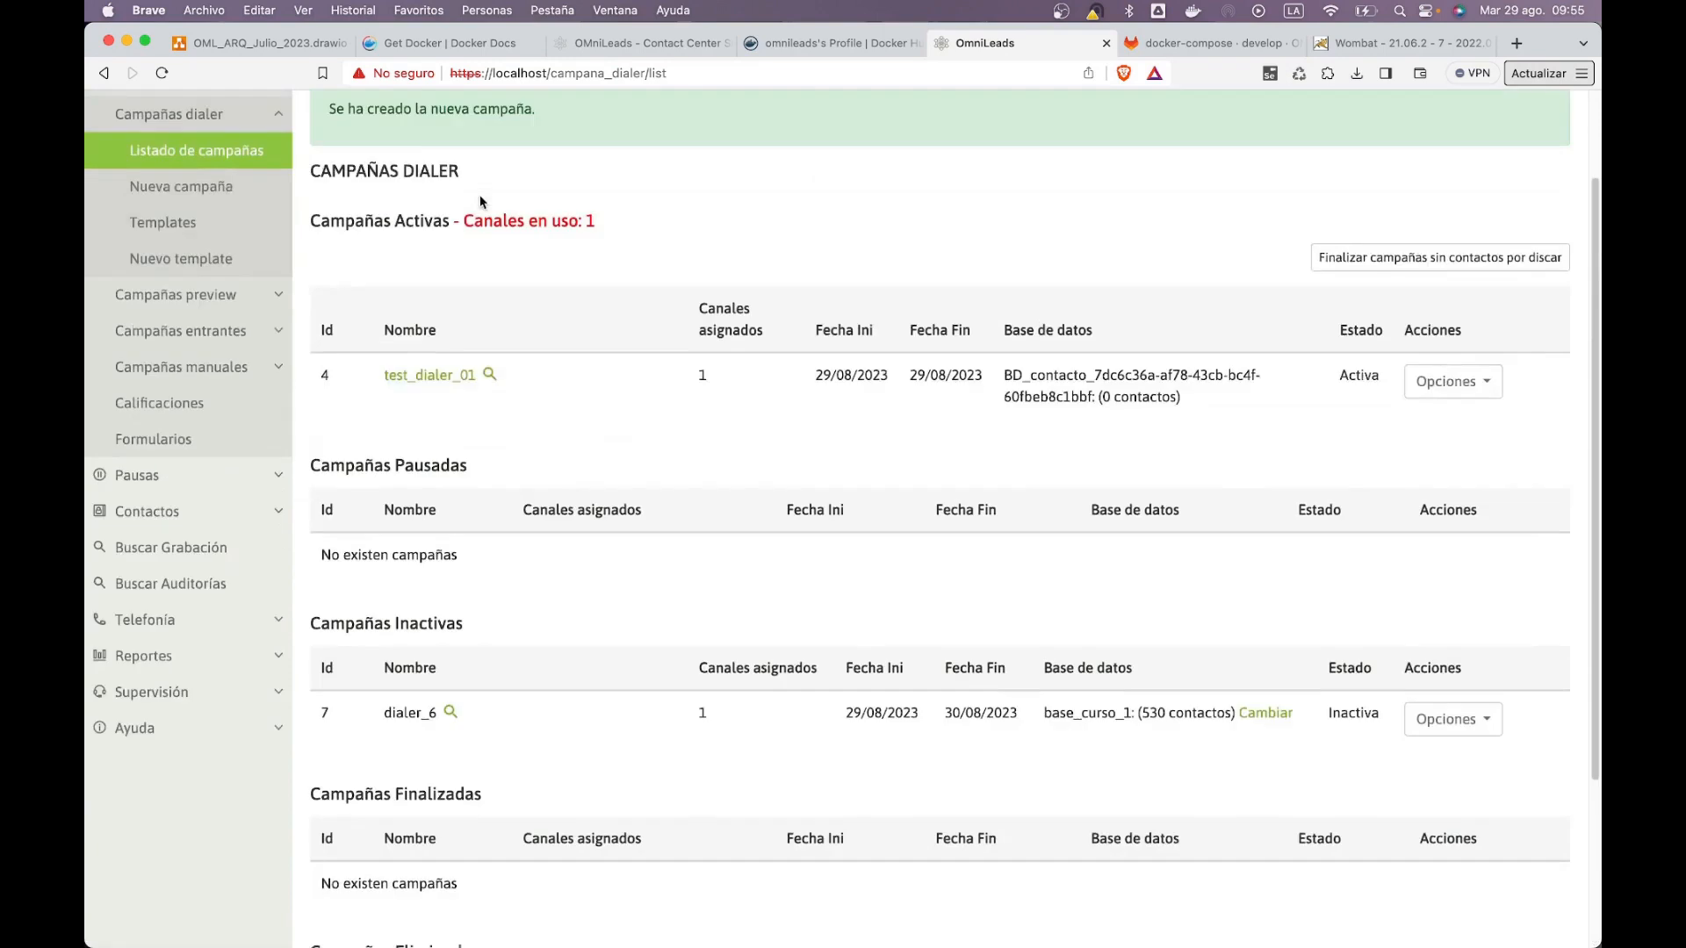
pyautogui.click(1409, 401)
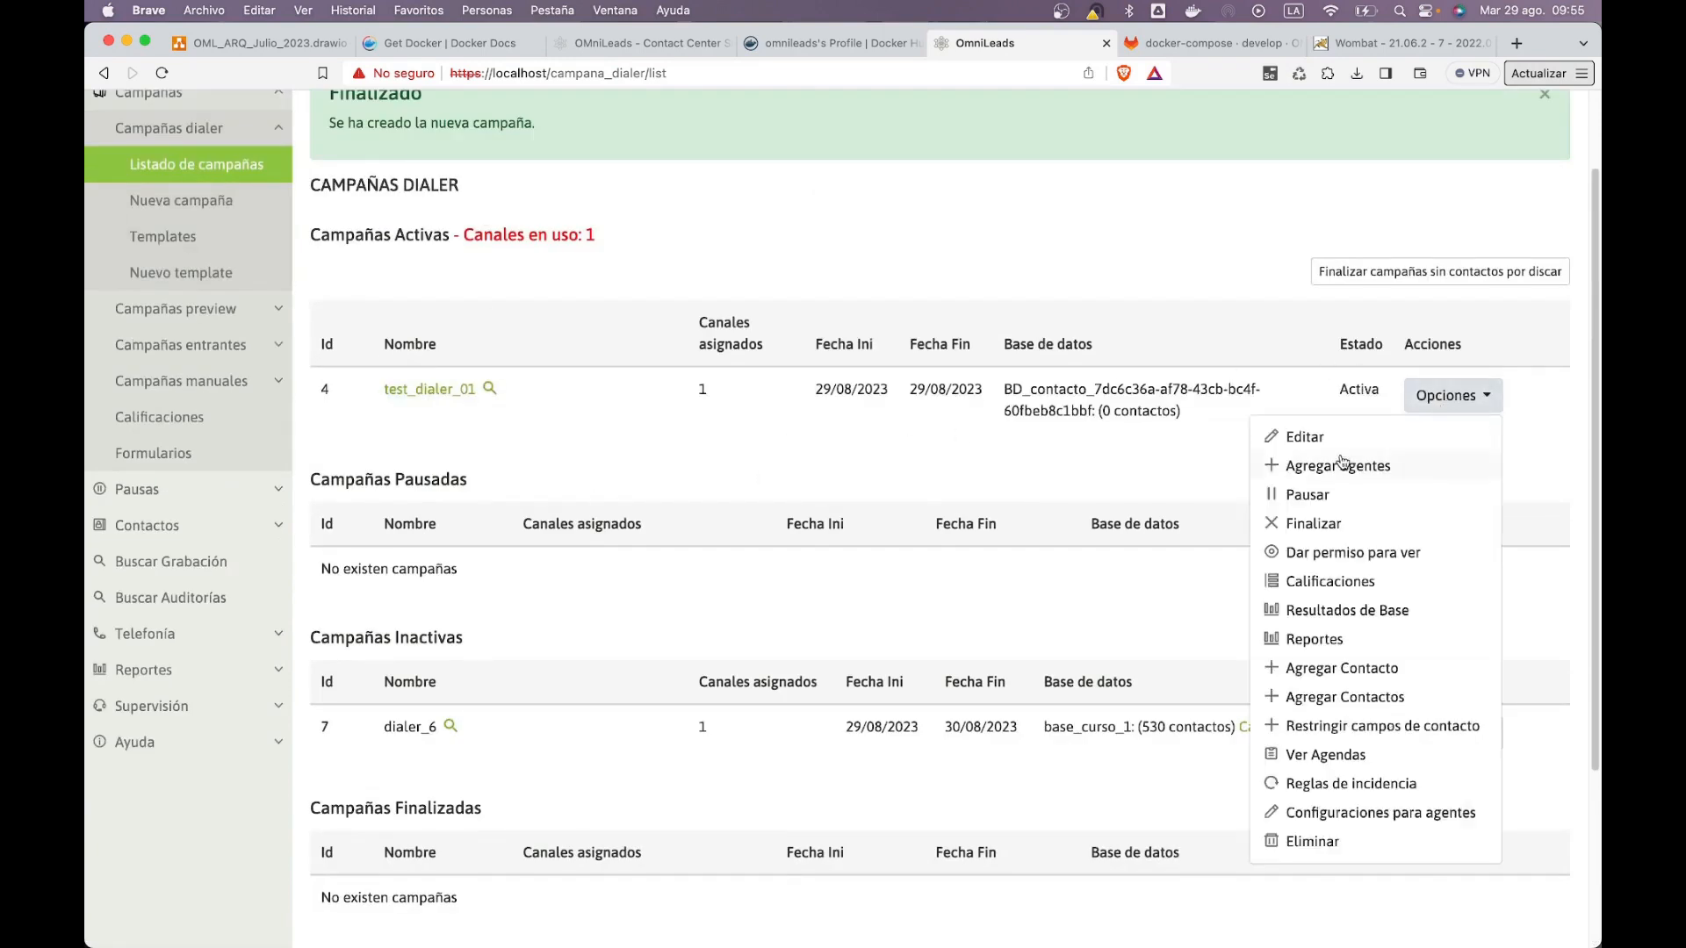
pyautogui.click(1333, 491)
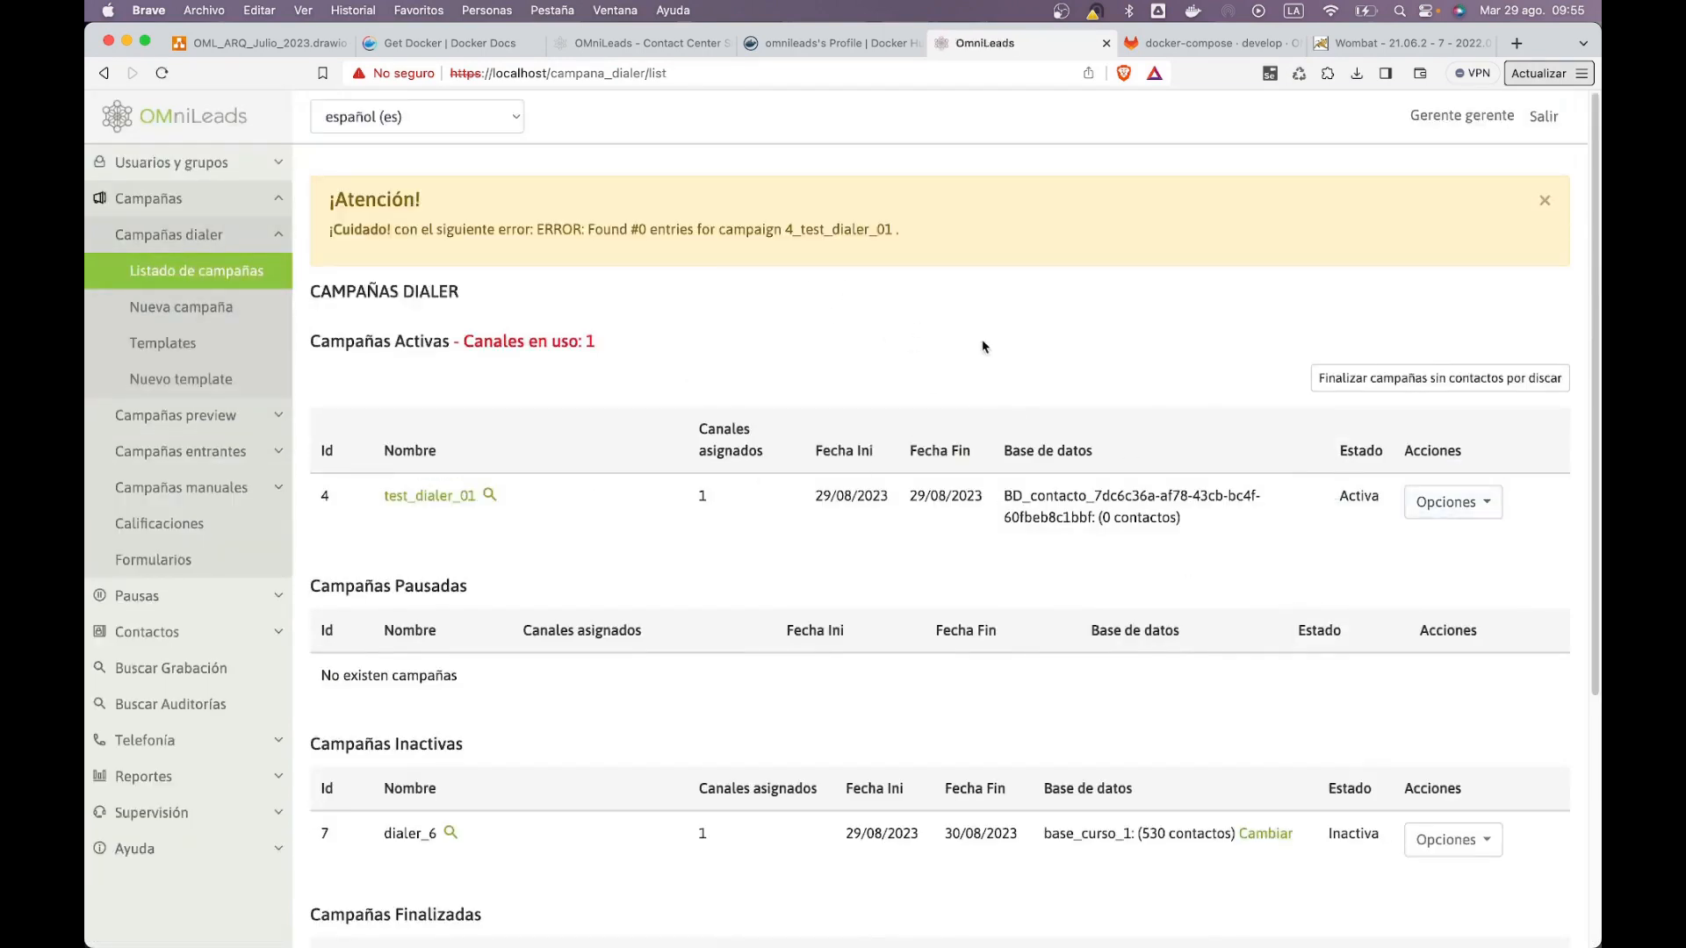
pyautogui.scroll(-4, 910, 358)
pyautogui.click(1488, 181)
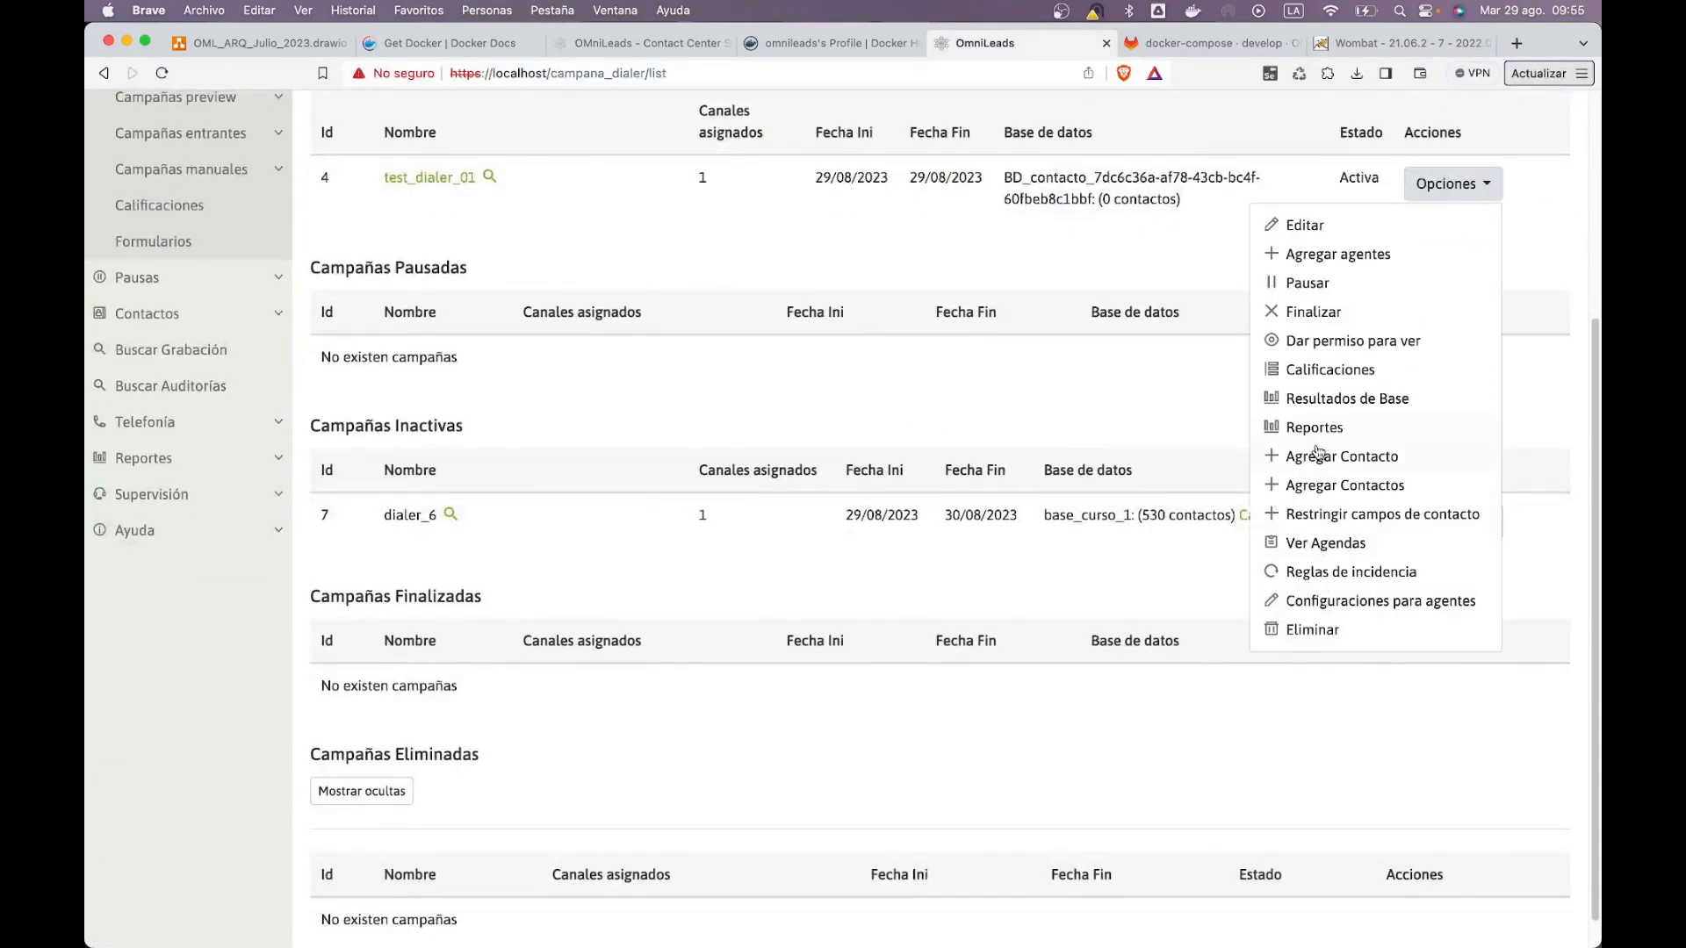
pyautogui.click(1313, 312)
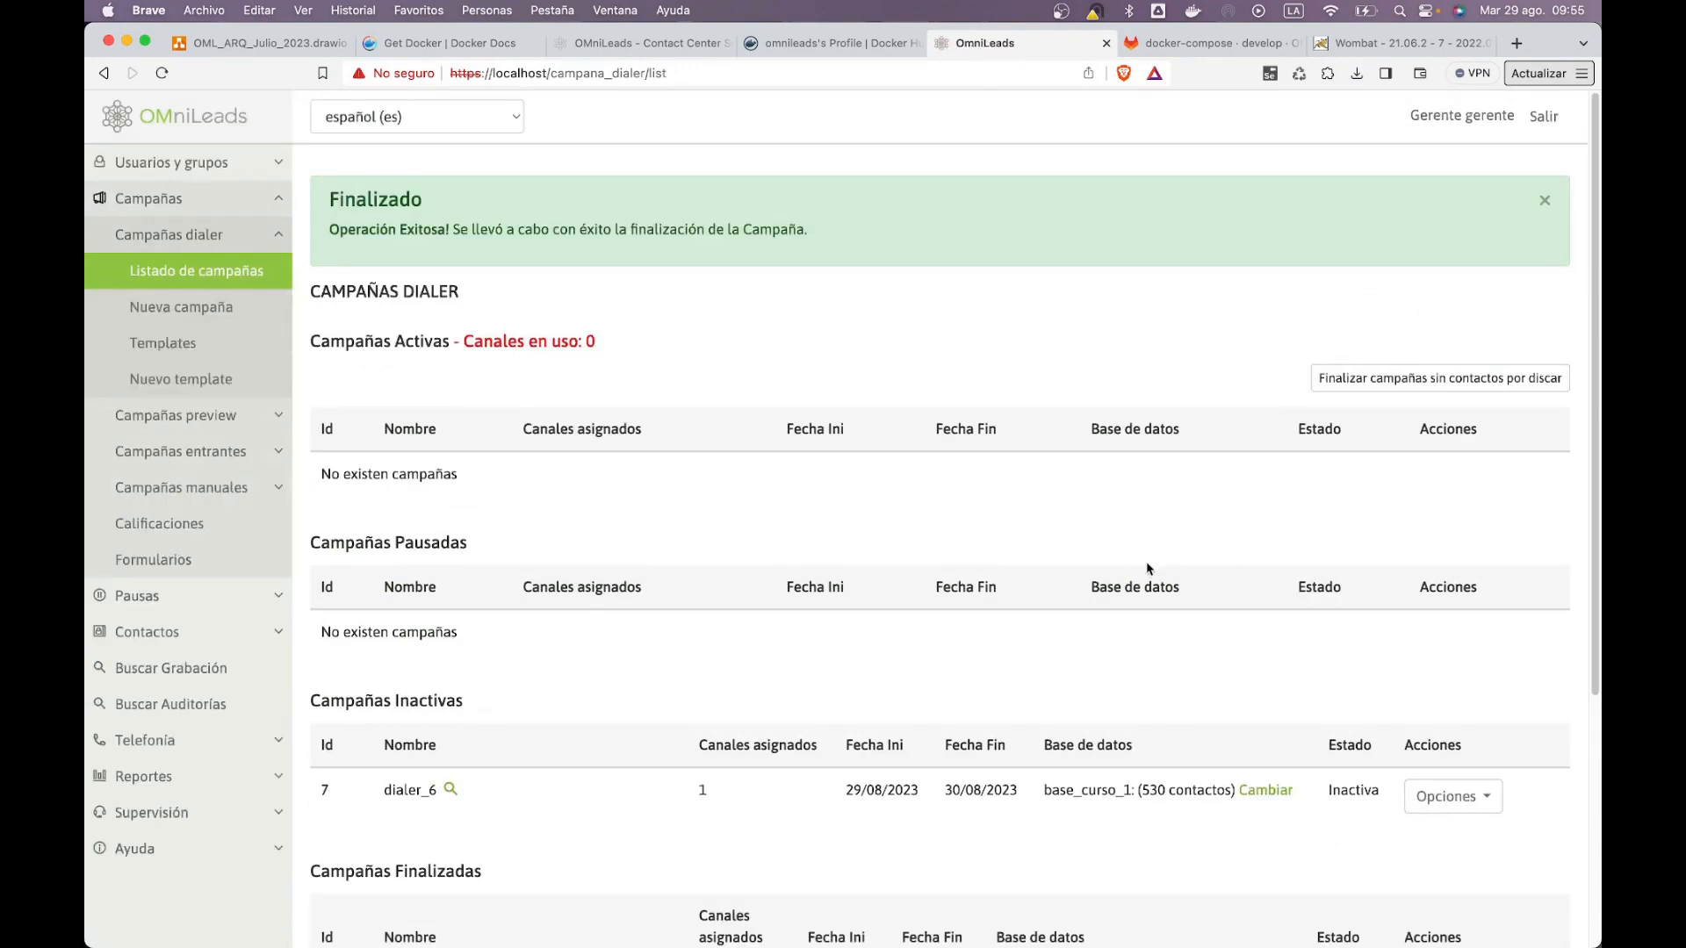
# Step: Open the dialer_6 Opciones menu and close it without changes, leaving dialer_6 inactive
pyautogui.scroll(-1, 1118, 393)
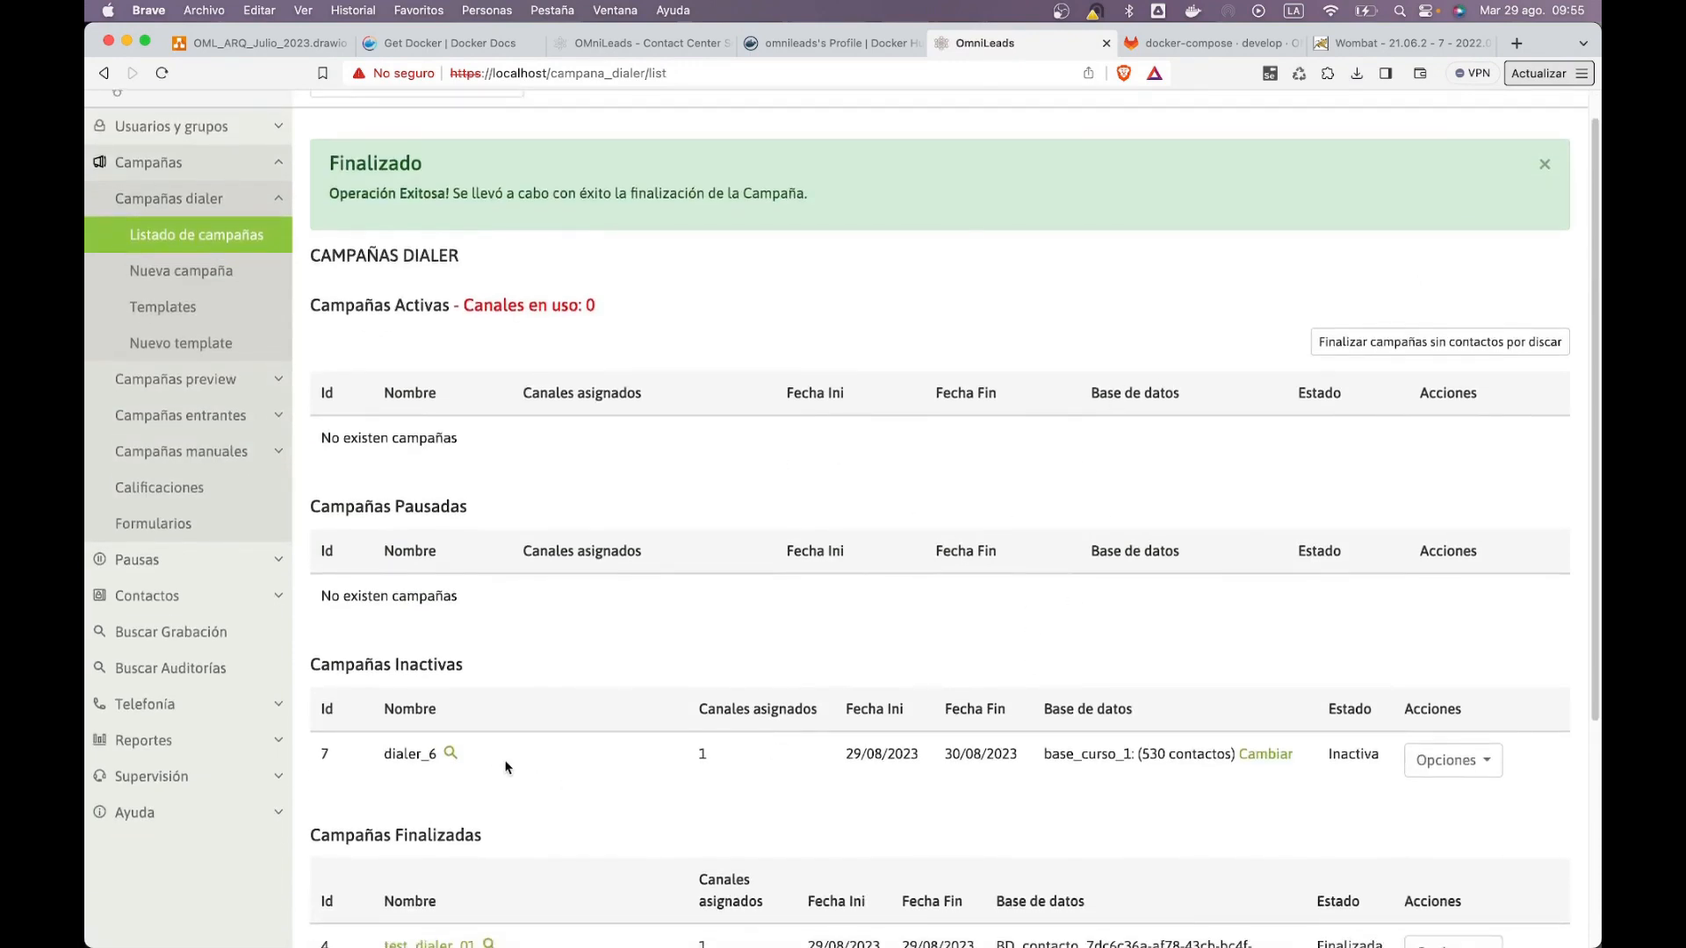
pyautogui.click(1440, 762)
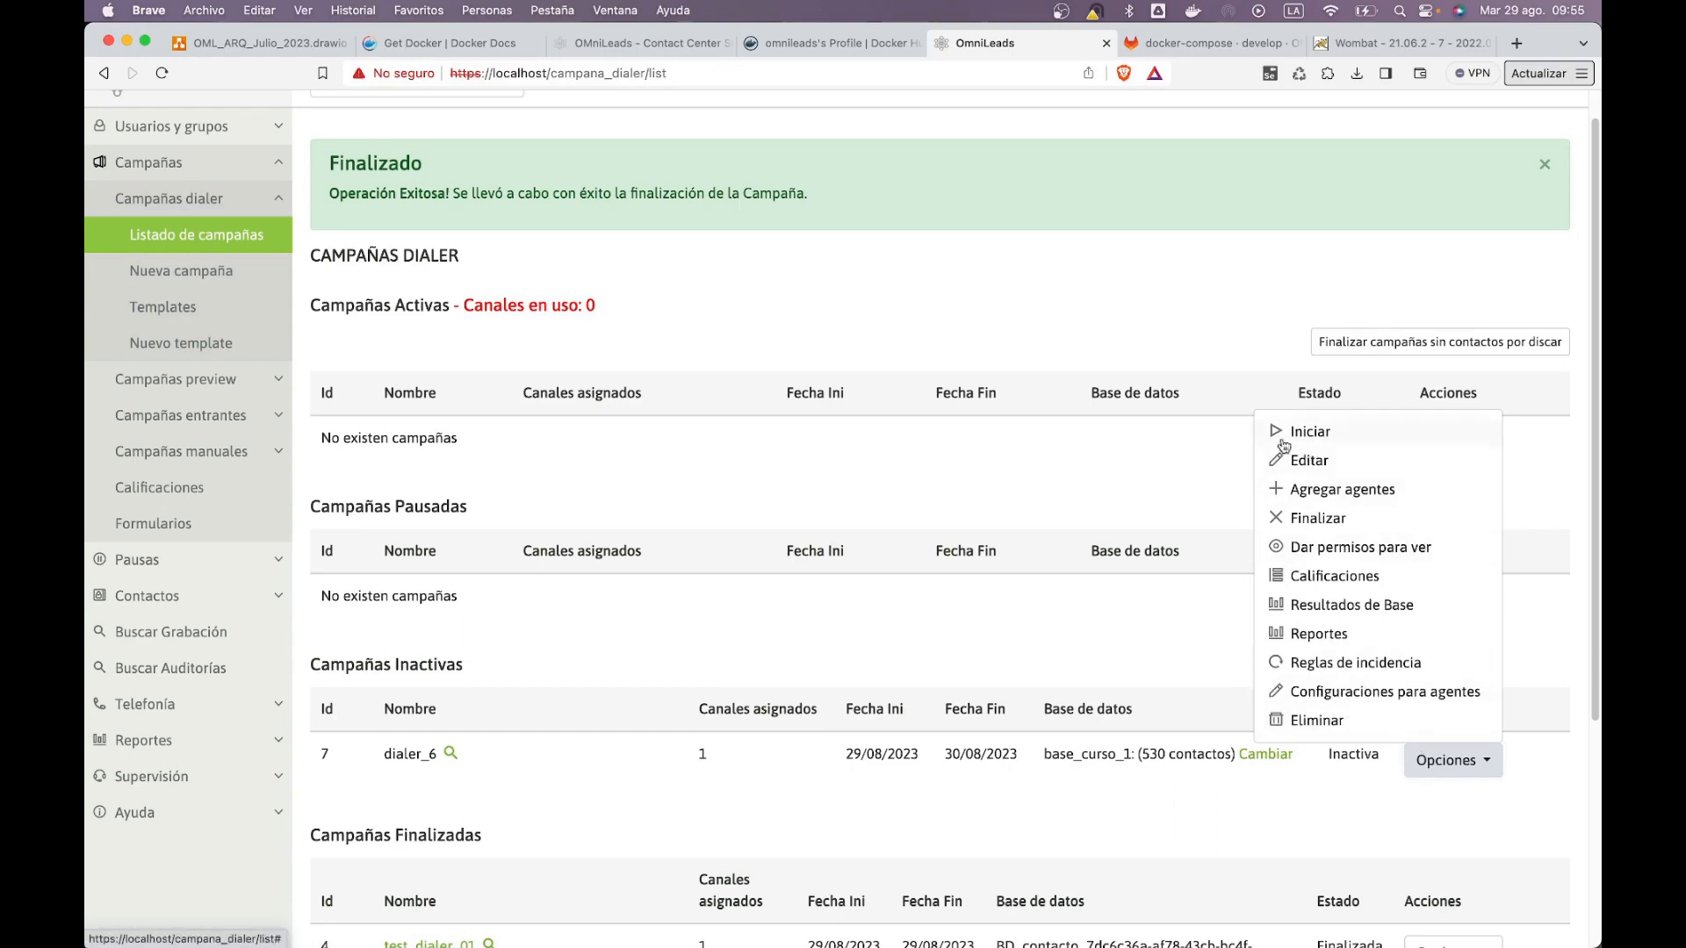
pyautogui.click(965, 495)
pyautogui.moveTo(318, 753); pyautogui.dragTo(1146, 782)
pyautogui.click(1150, 773)
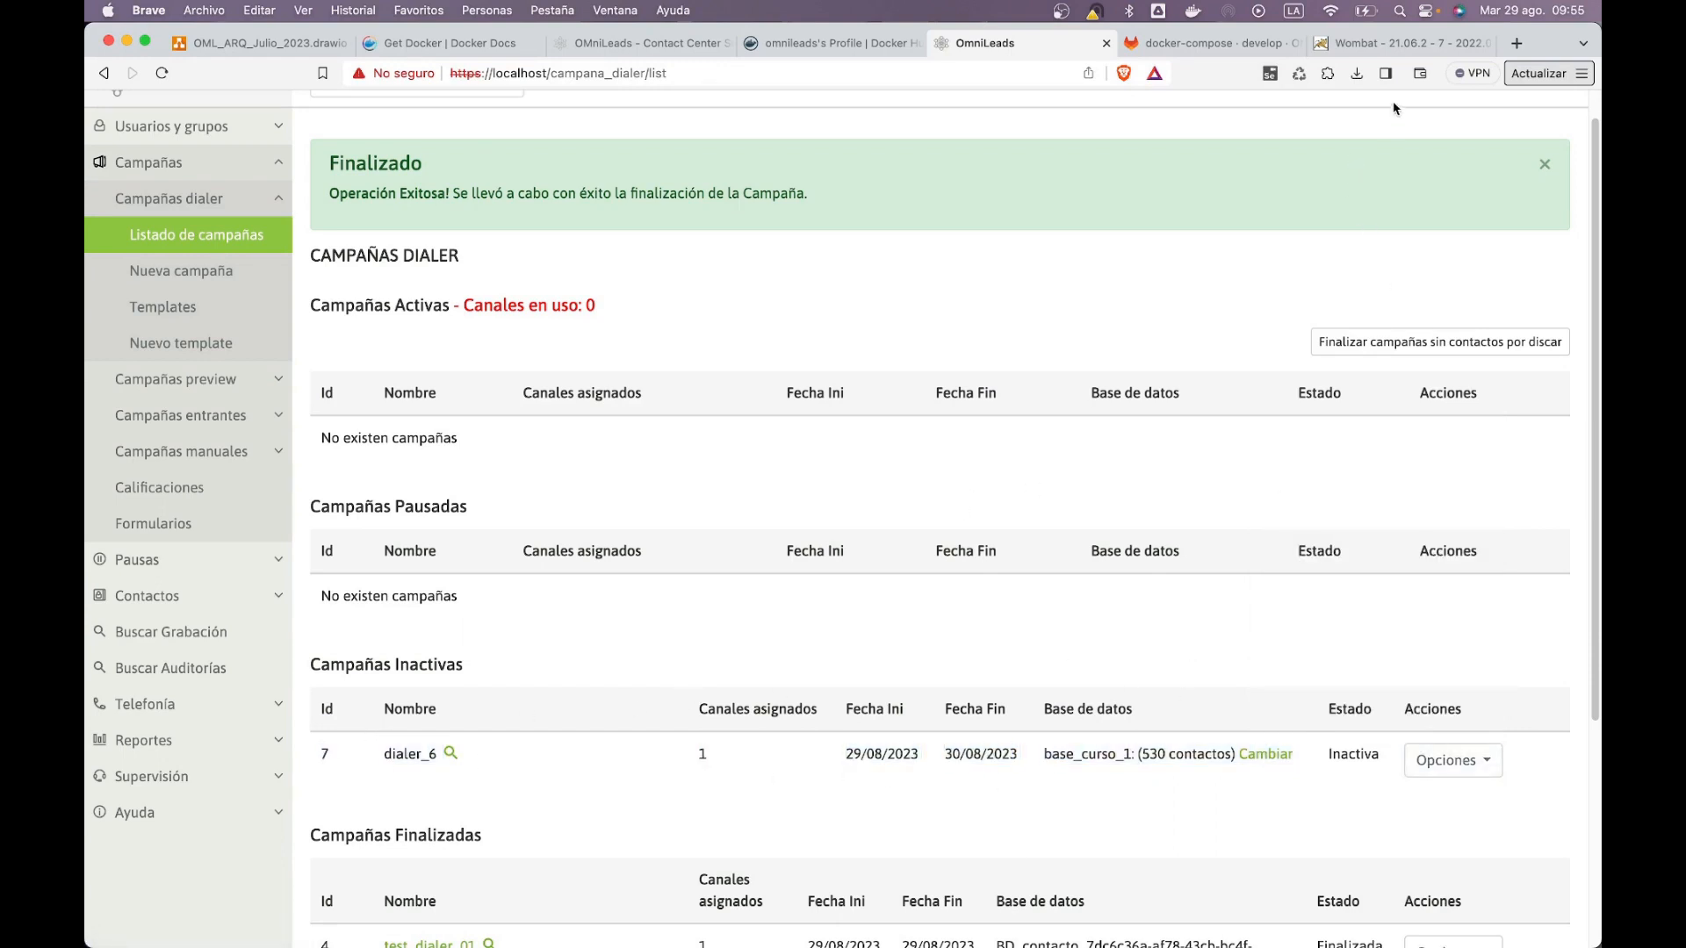
# Step: In WombatDialer's campaign editor, find and select the 7_dialer_6 campaign
pyautogui.click(1389, 50)
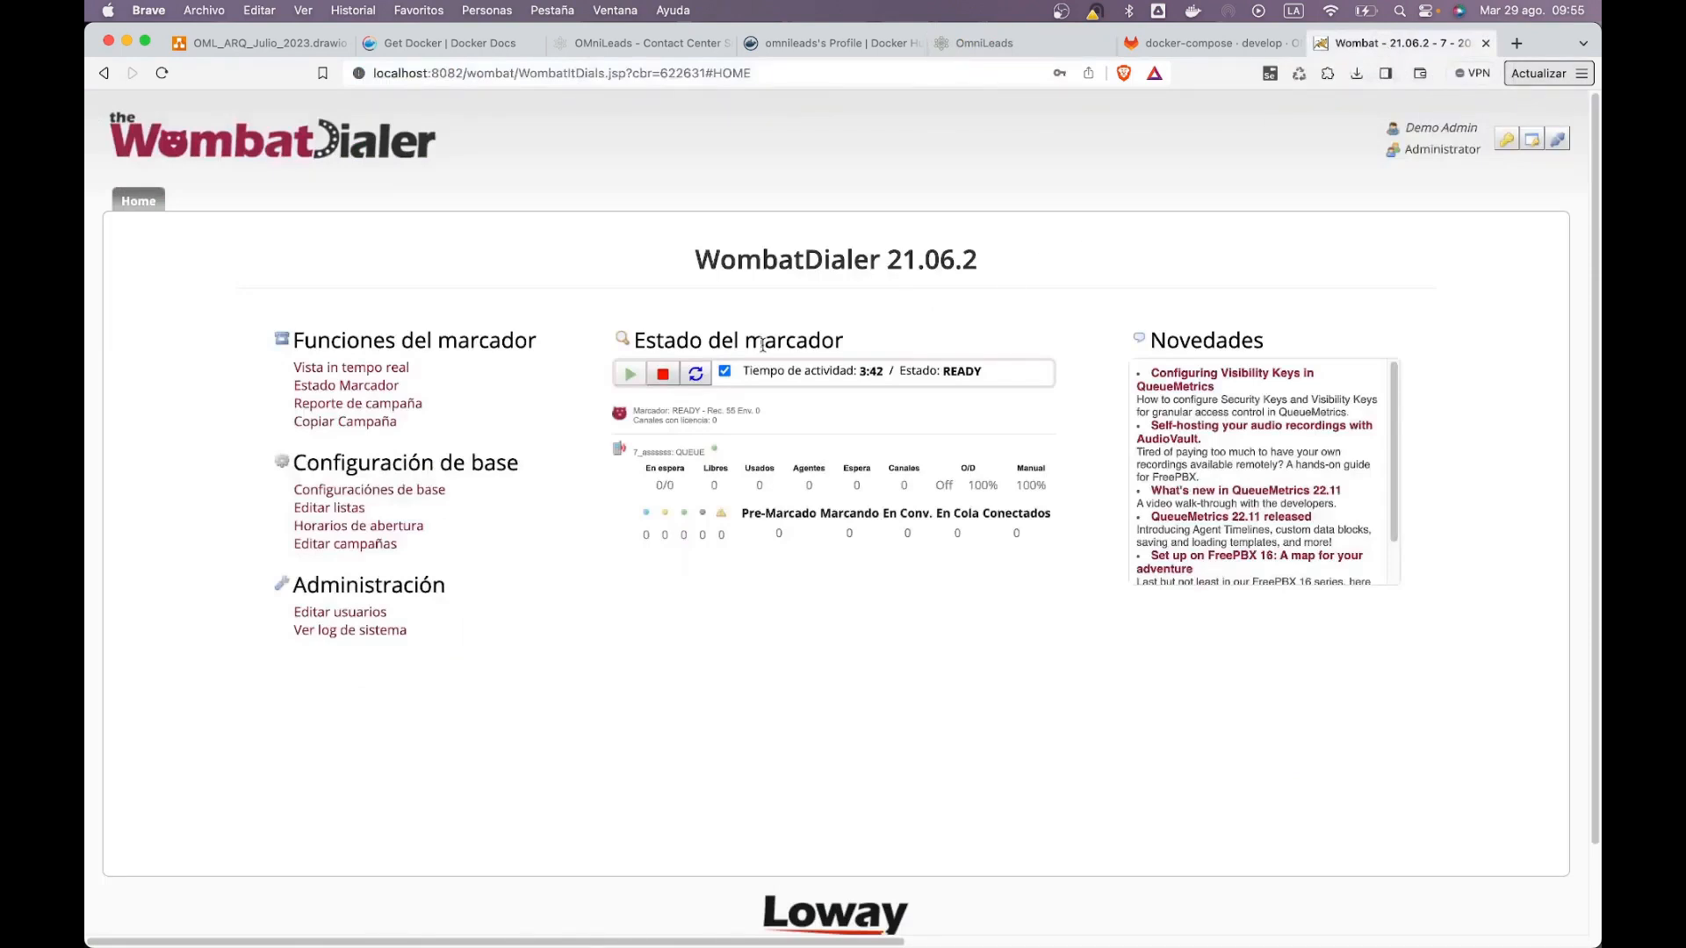
pyautogui.click(385, 557)
pyautogui.moveTo(453, 552); pyautogui.dragTo(1333, 590)
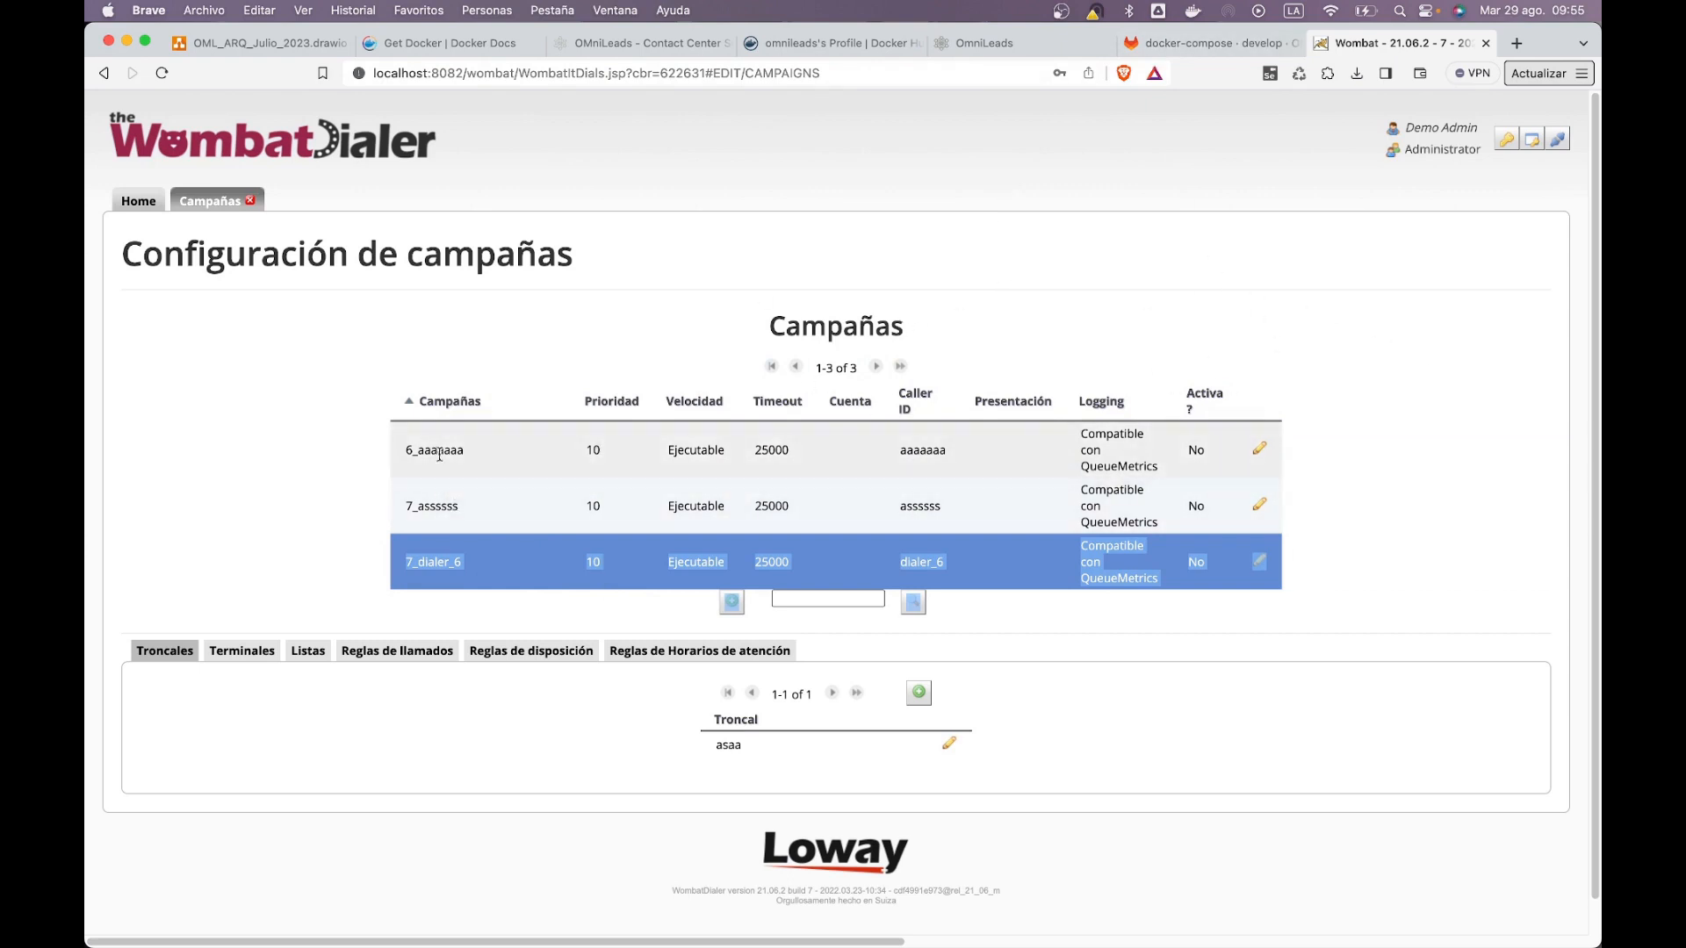
pyautogui.click(479, 525)
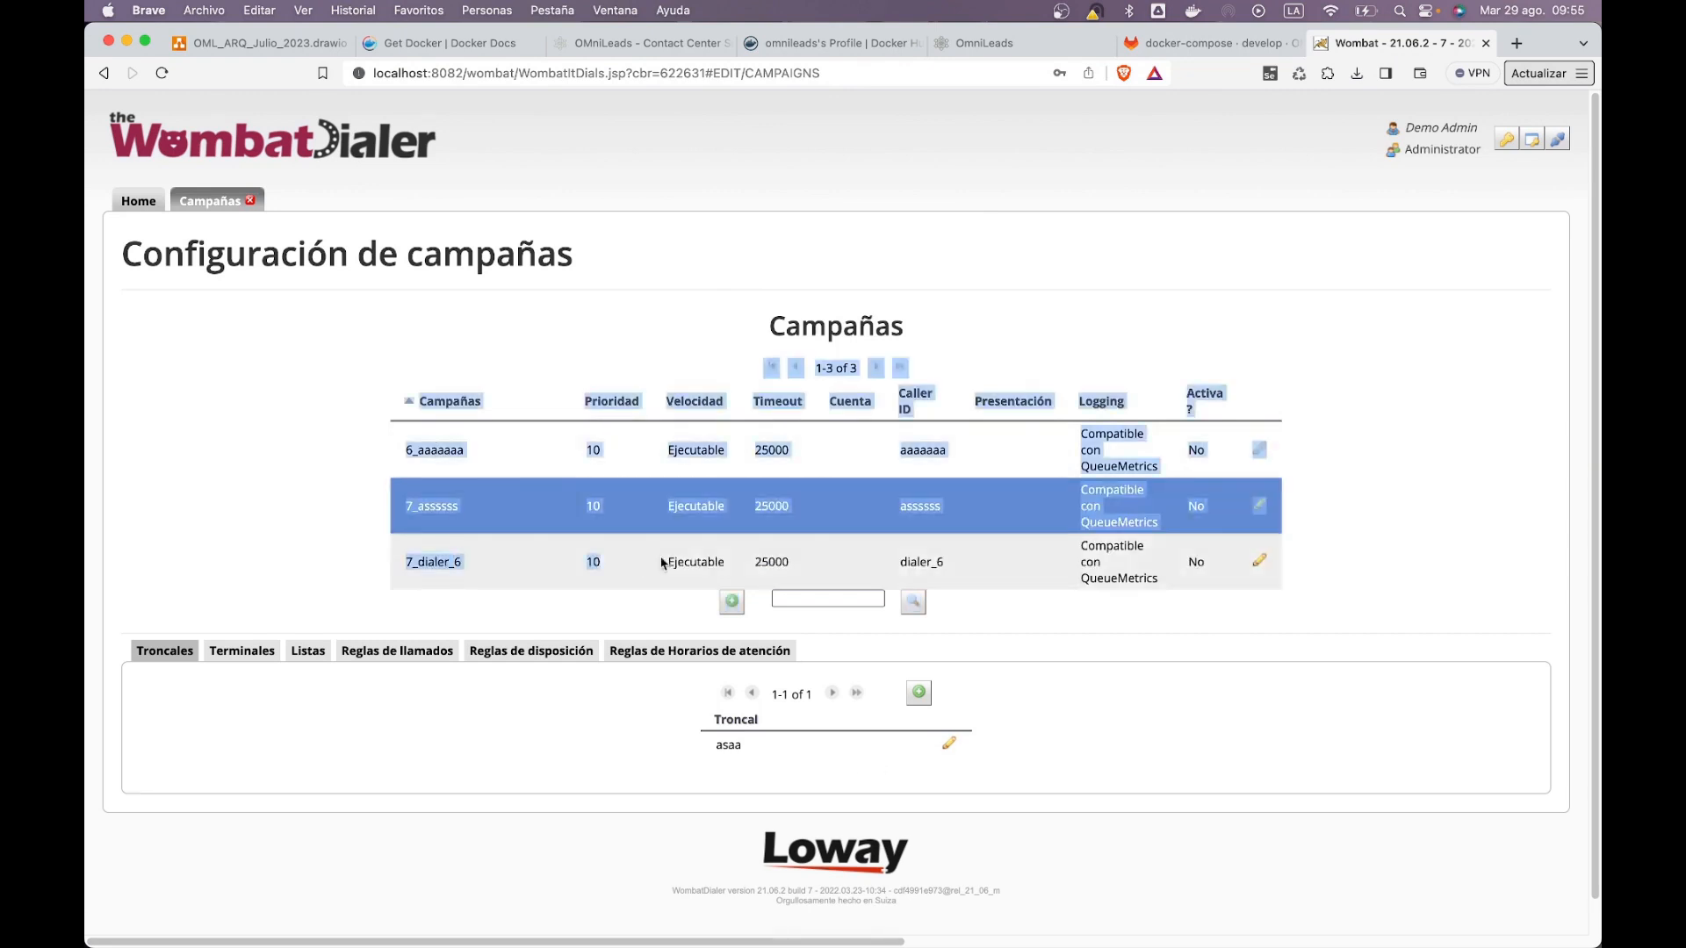
pyautogui.click(671, 562)
pyautogui.click(424, 576)
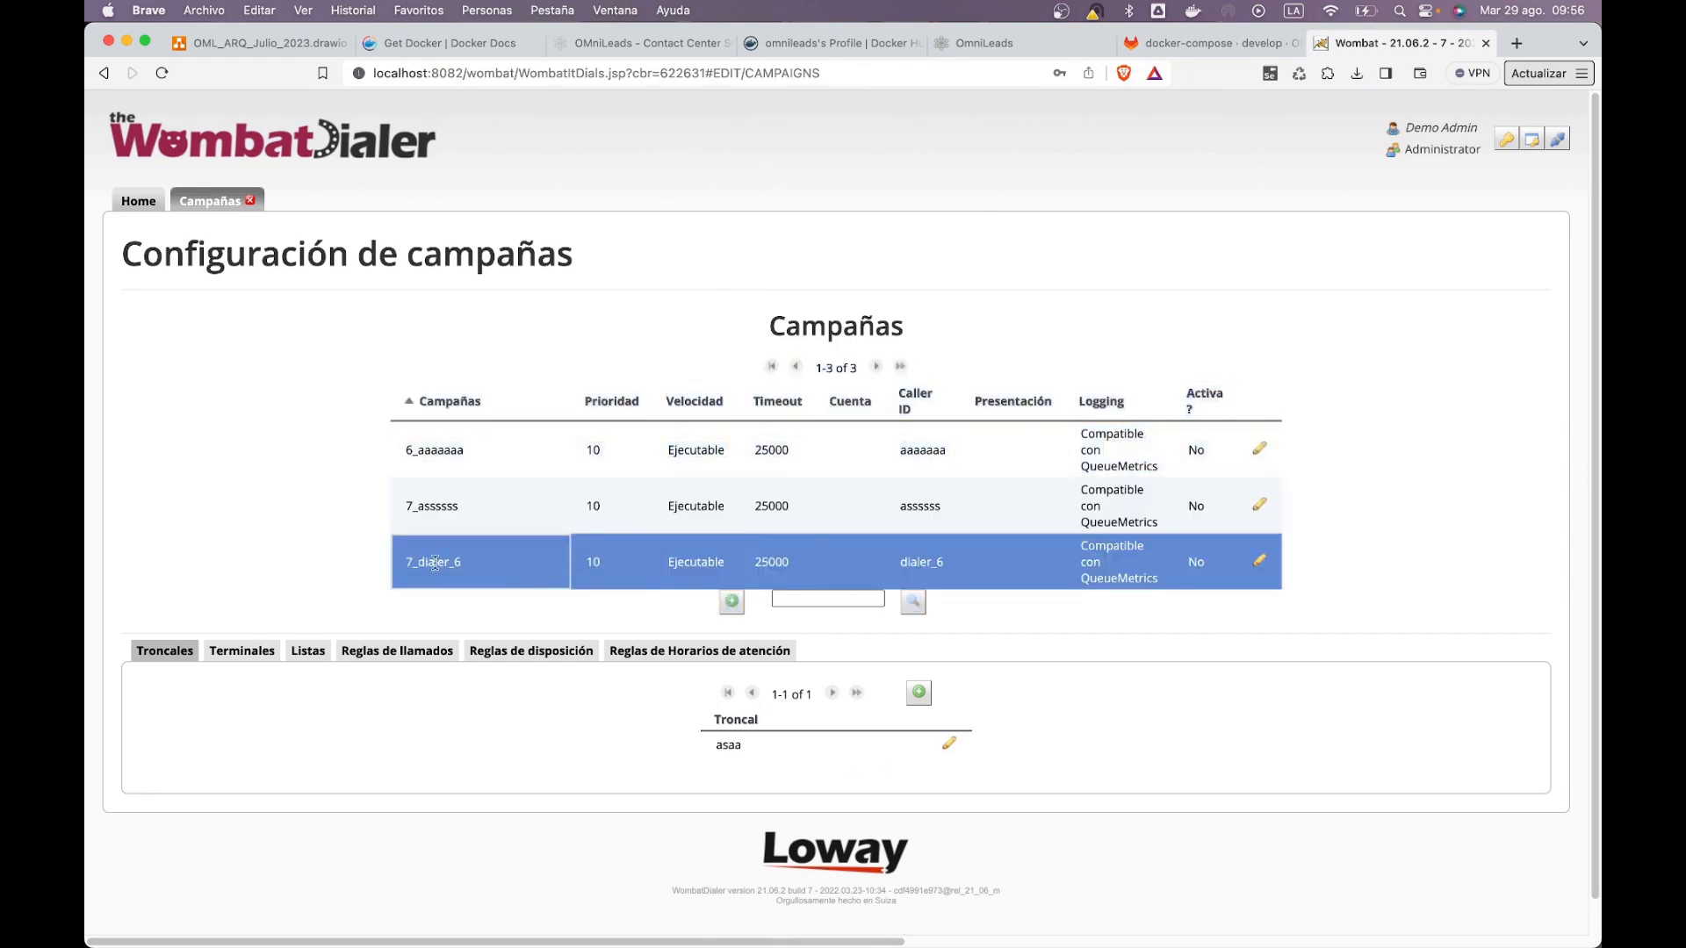
# Step: Check WombatDialer's real-time view from Home, then return to the OMniLeads campaign list
pyautogui.click(143, 203)
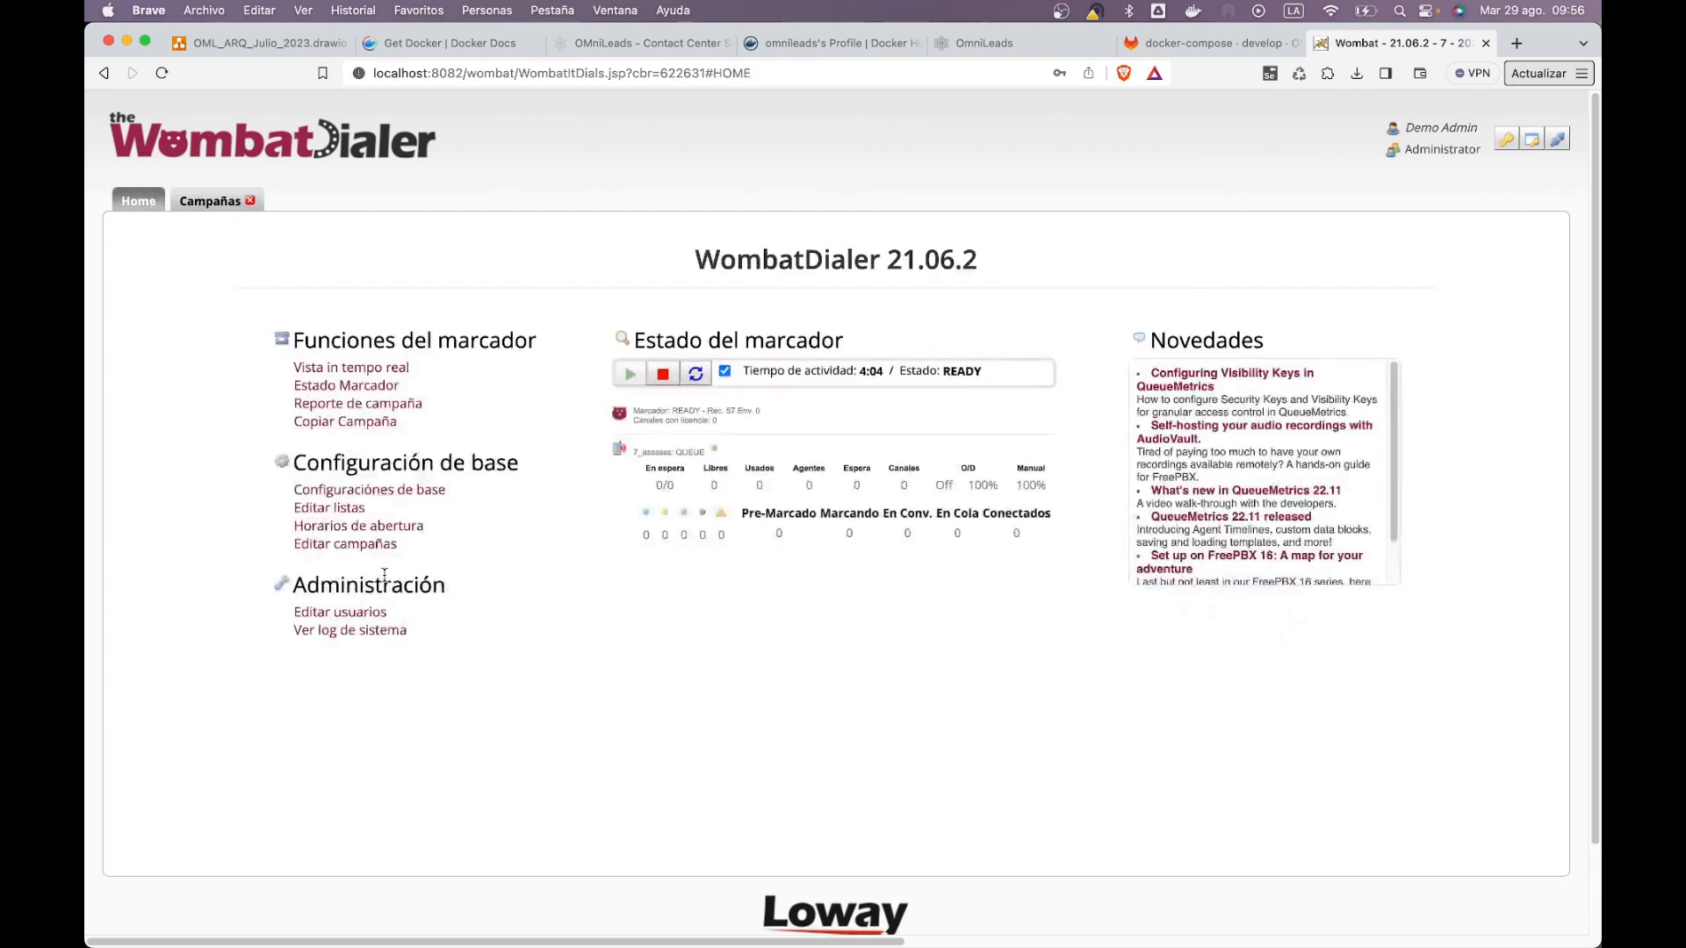
pyautogui.click(347, 369)
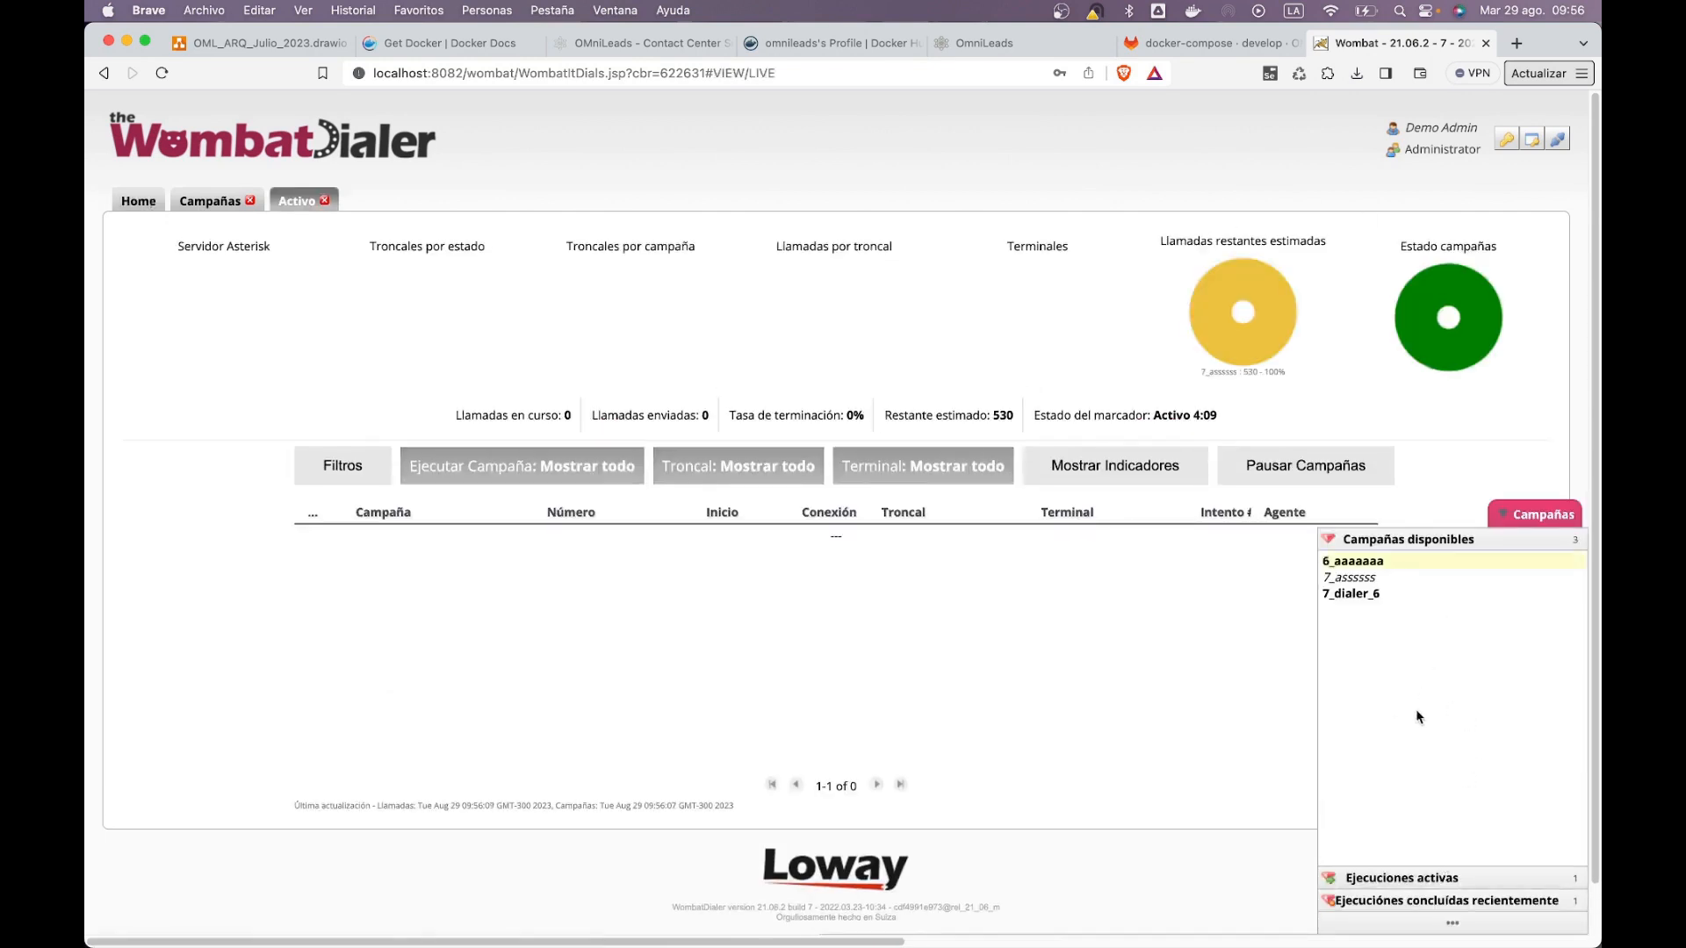
pyautogui.click(1021, 49)
# Step: Start dialer_6 and confirm its 7_dialer_6 run is RUNNING in WombatDialer's active executions
pyautogui.click(1484, 762)
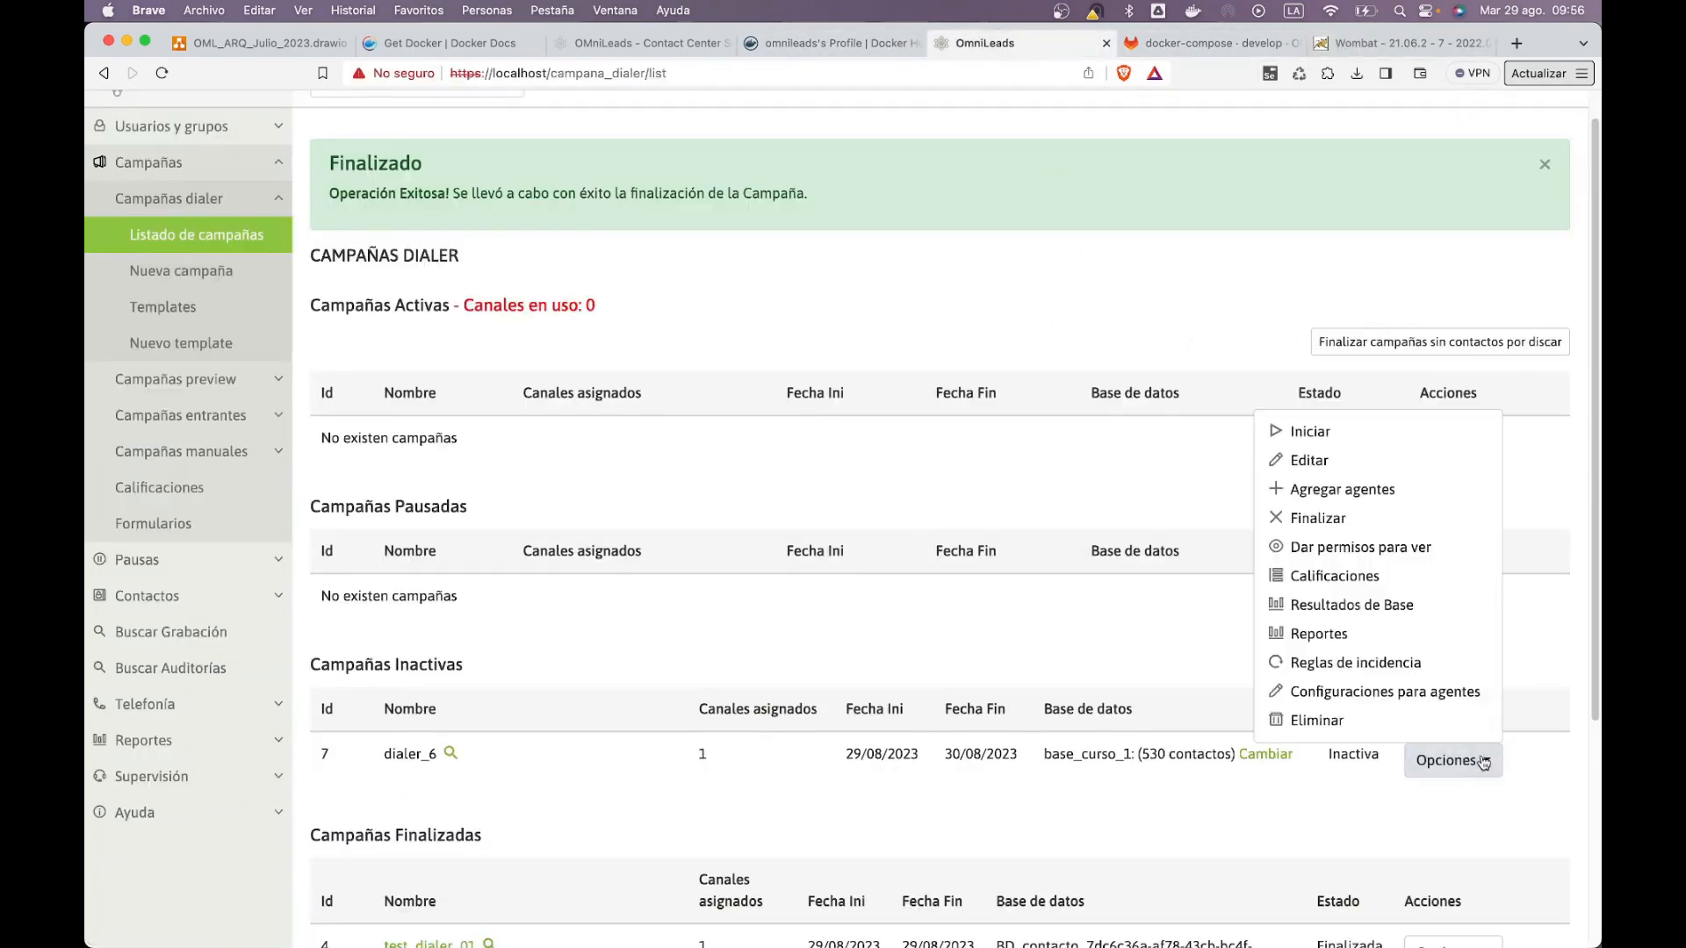
pyautogui.click(1312, 437)
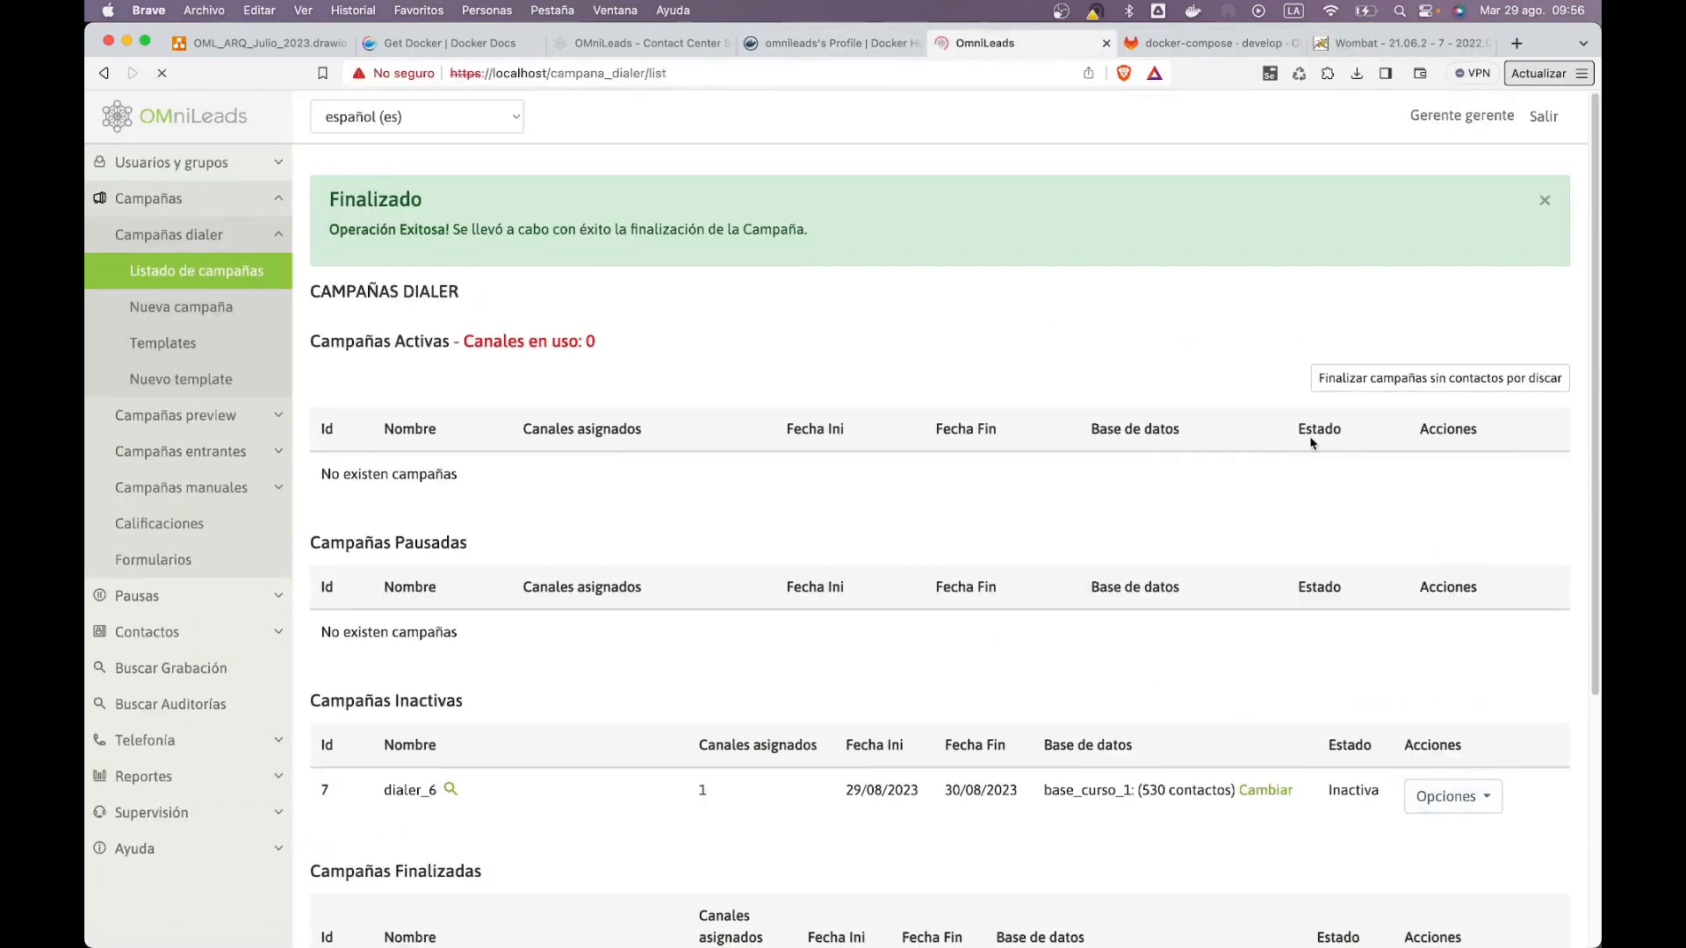
pyautogui.click(1417, 49)
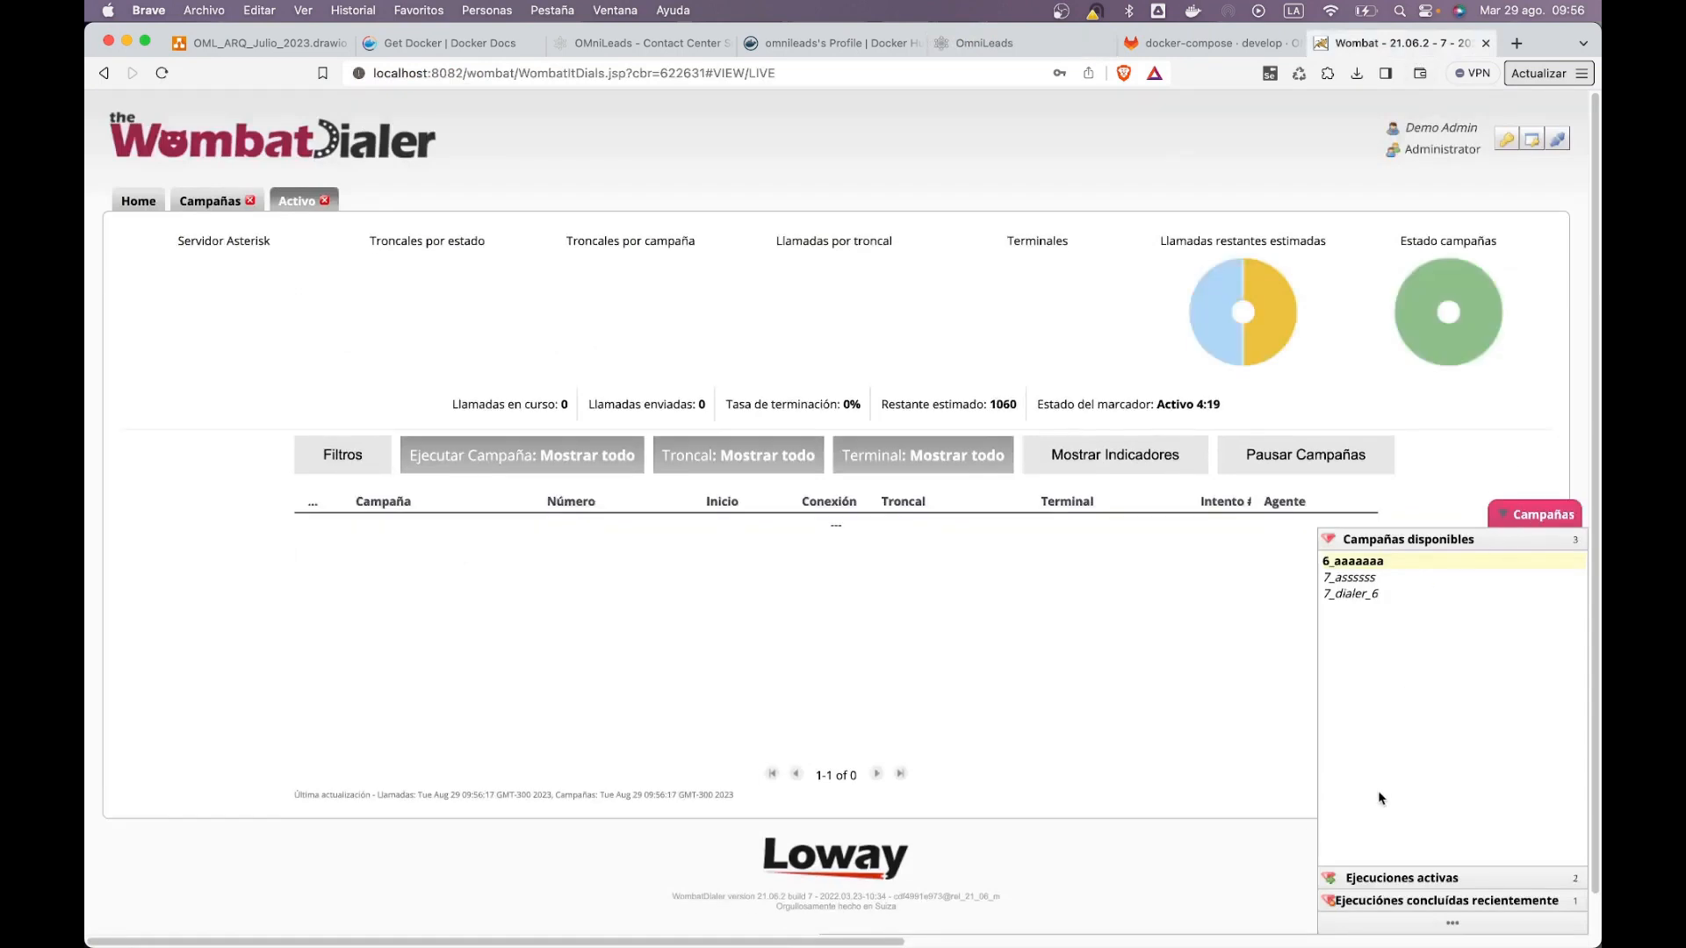
pyautogui.click(1387, 881)
pyautogui.click(1393, 622)
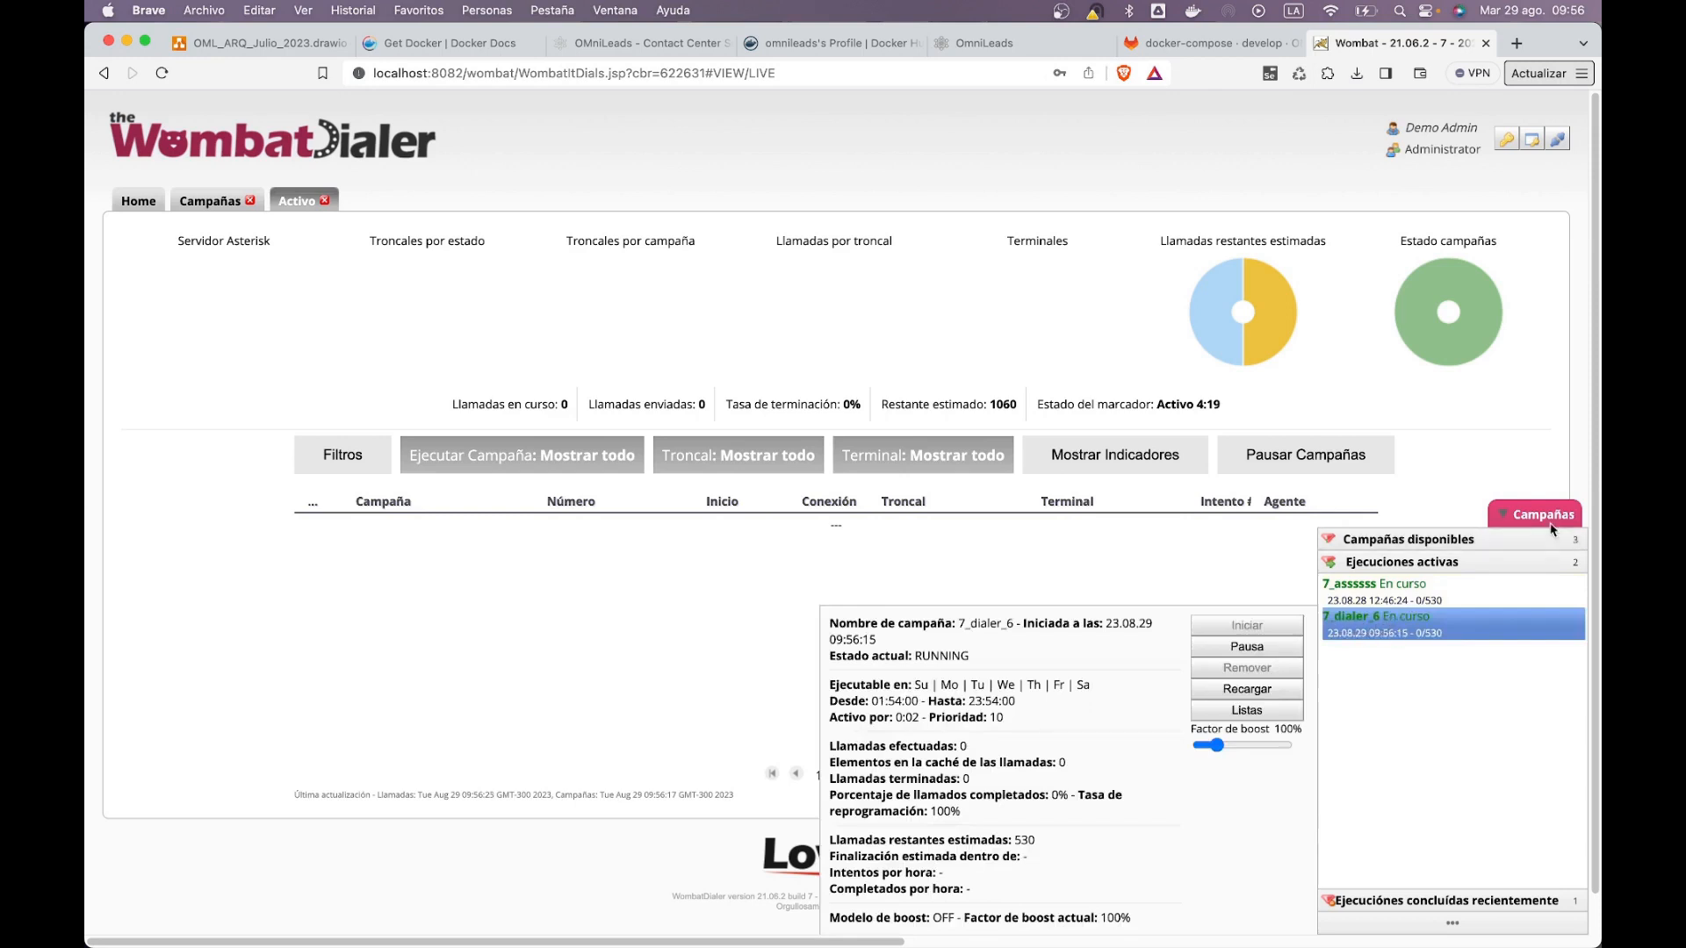
pyautogui.click(1525, 514)
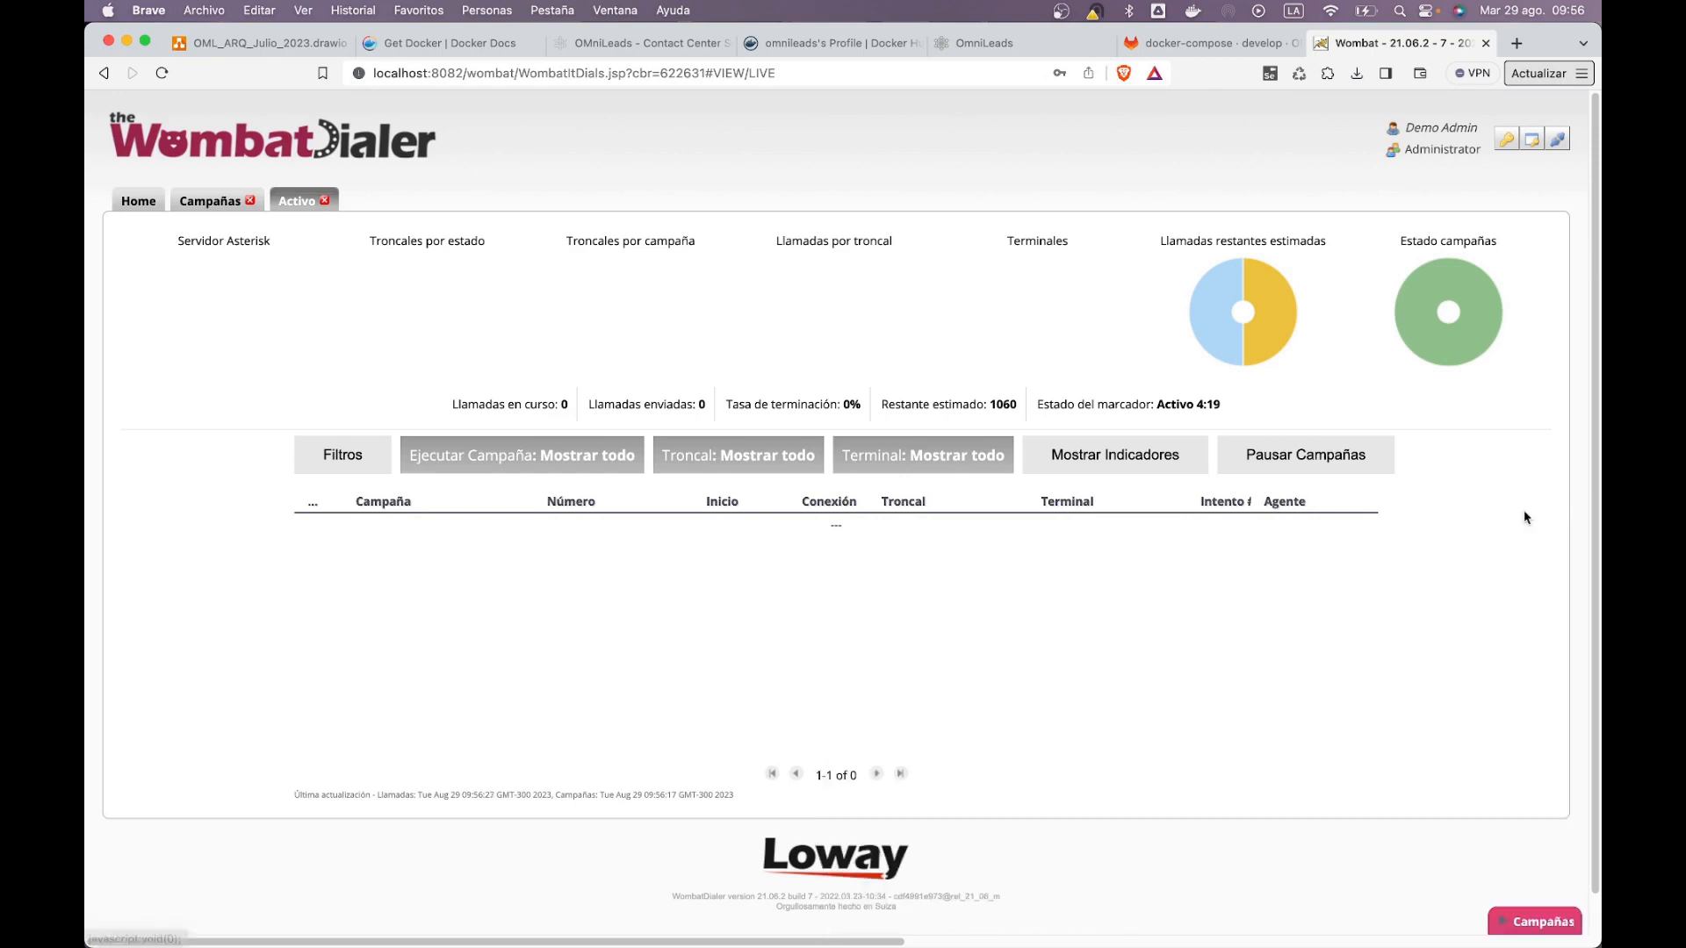
pyautogui.click(1045, 46)
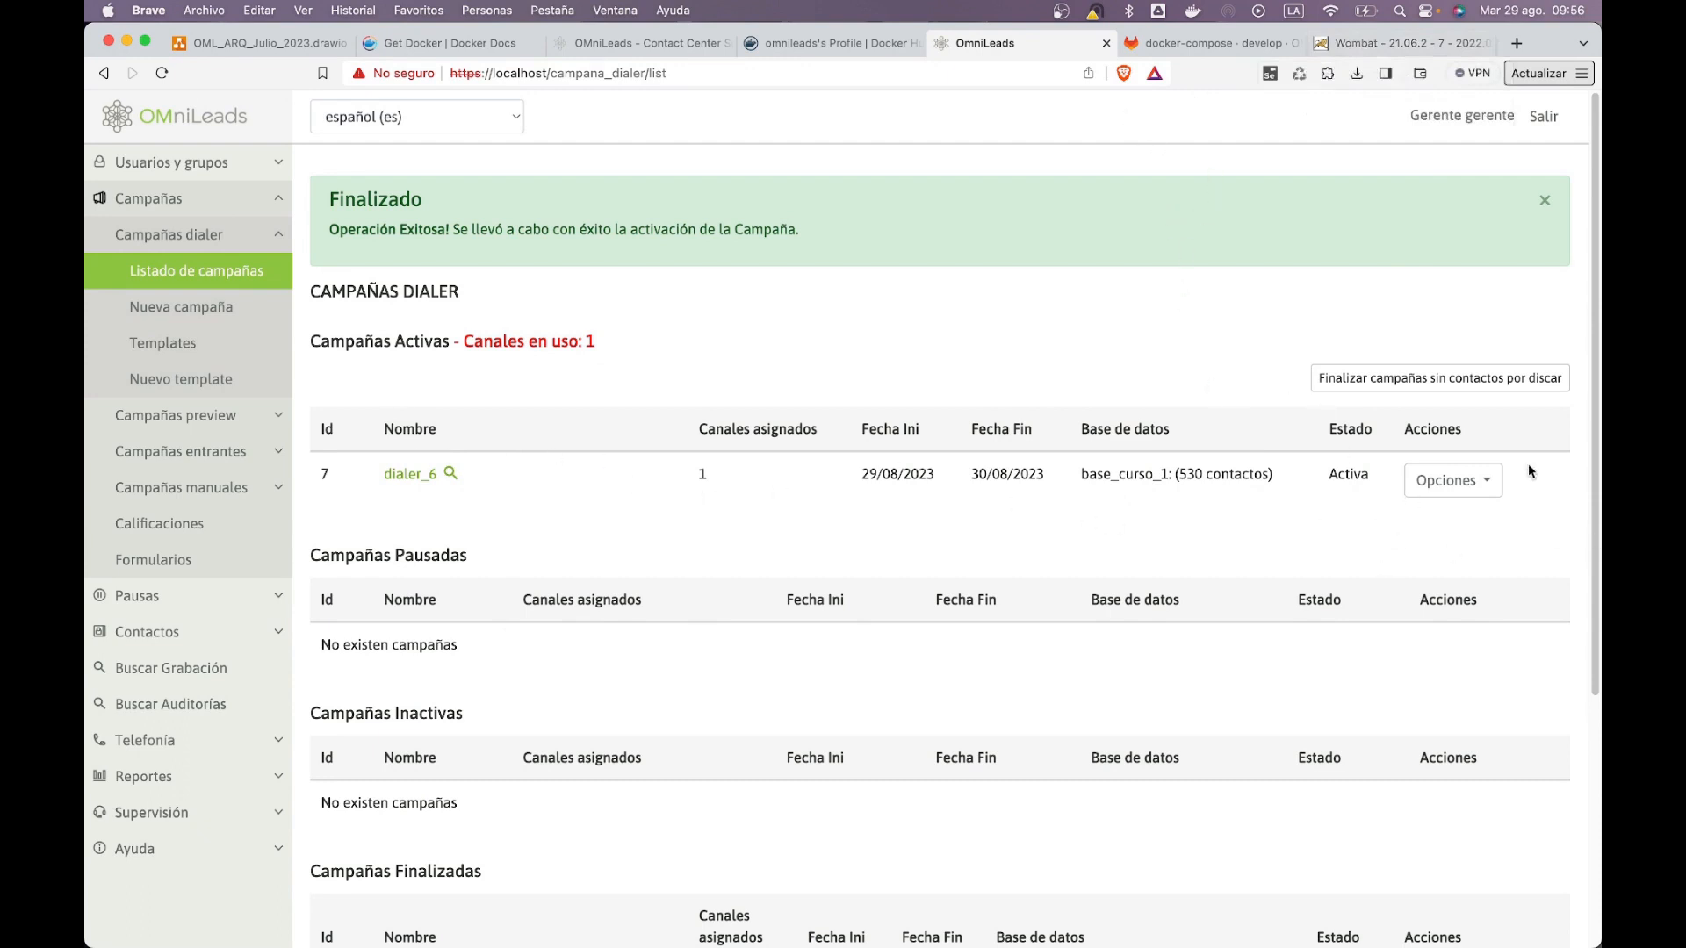
# Step: Review the active dialer list showing dialer_7 Activa with base_curso_1's 530 contacts
pyautogui.click(1453, 481)
pyautogui.click(781, 461)
pyautogui.moveTo(844, 491); pyautogui.dragTo(1014, 499)
pyautogui.click(1136, 502)
# Step: Cycle through the app switcher to pick another open application
pyautogui.press('super+Tab')
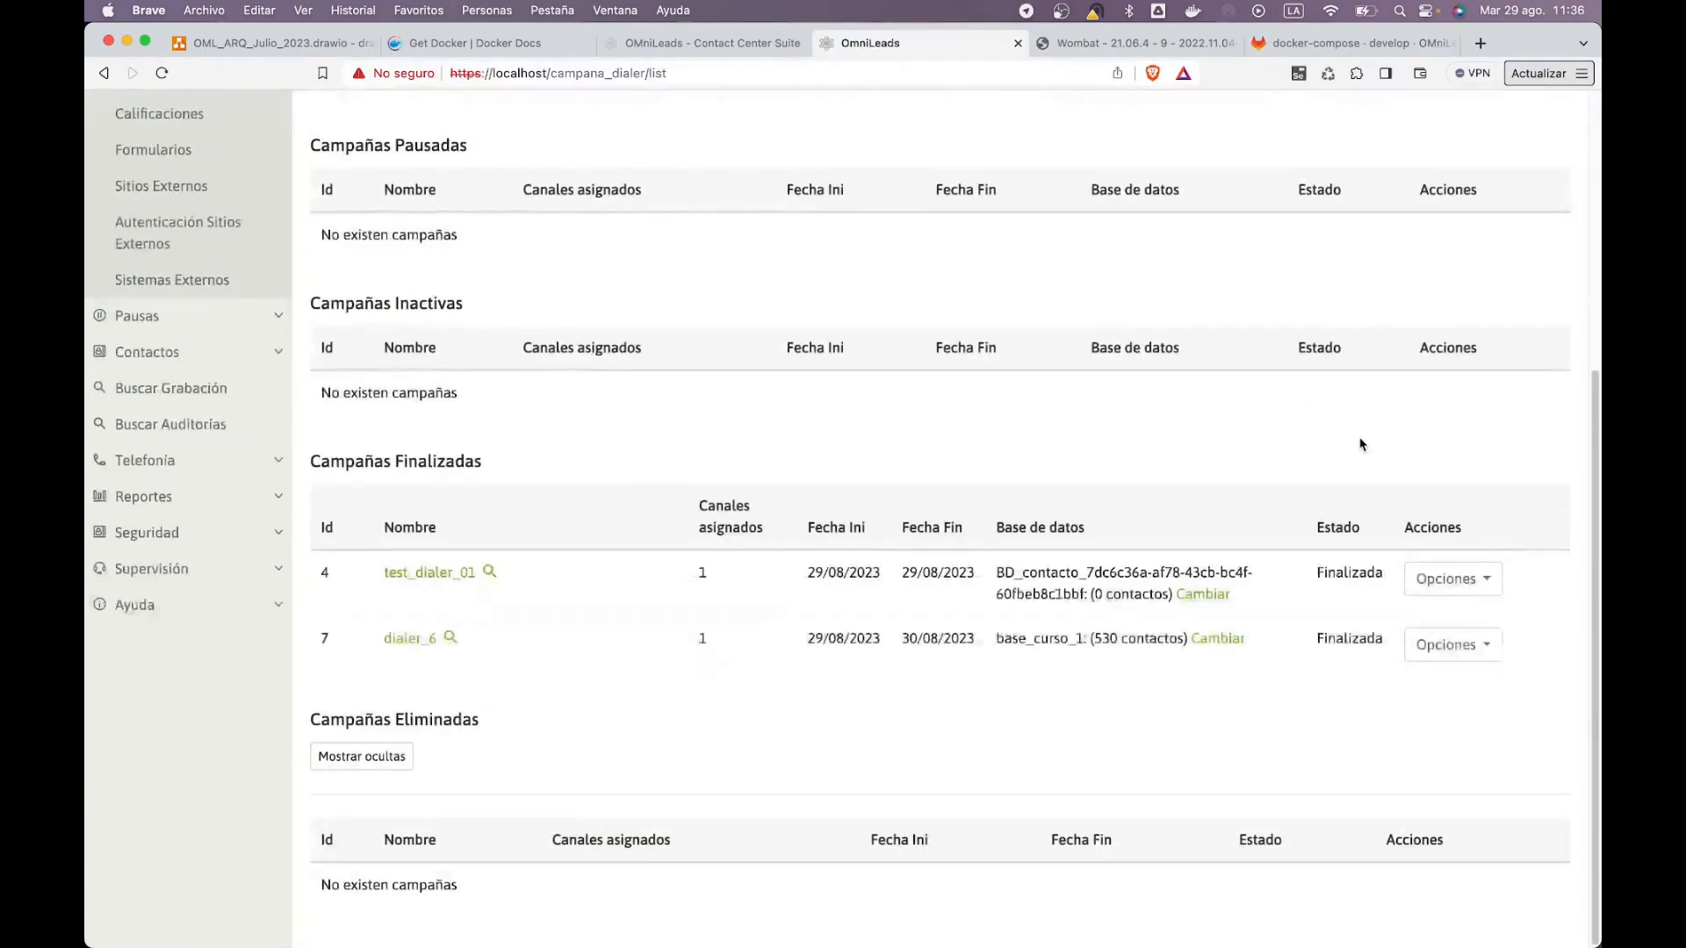
pyautogui.scroll(5, 1363, 434)
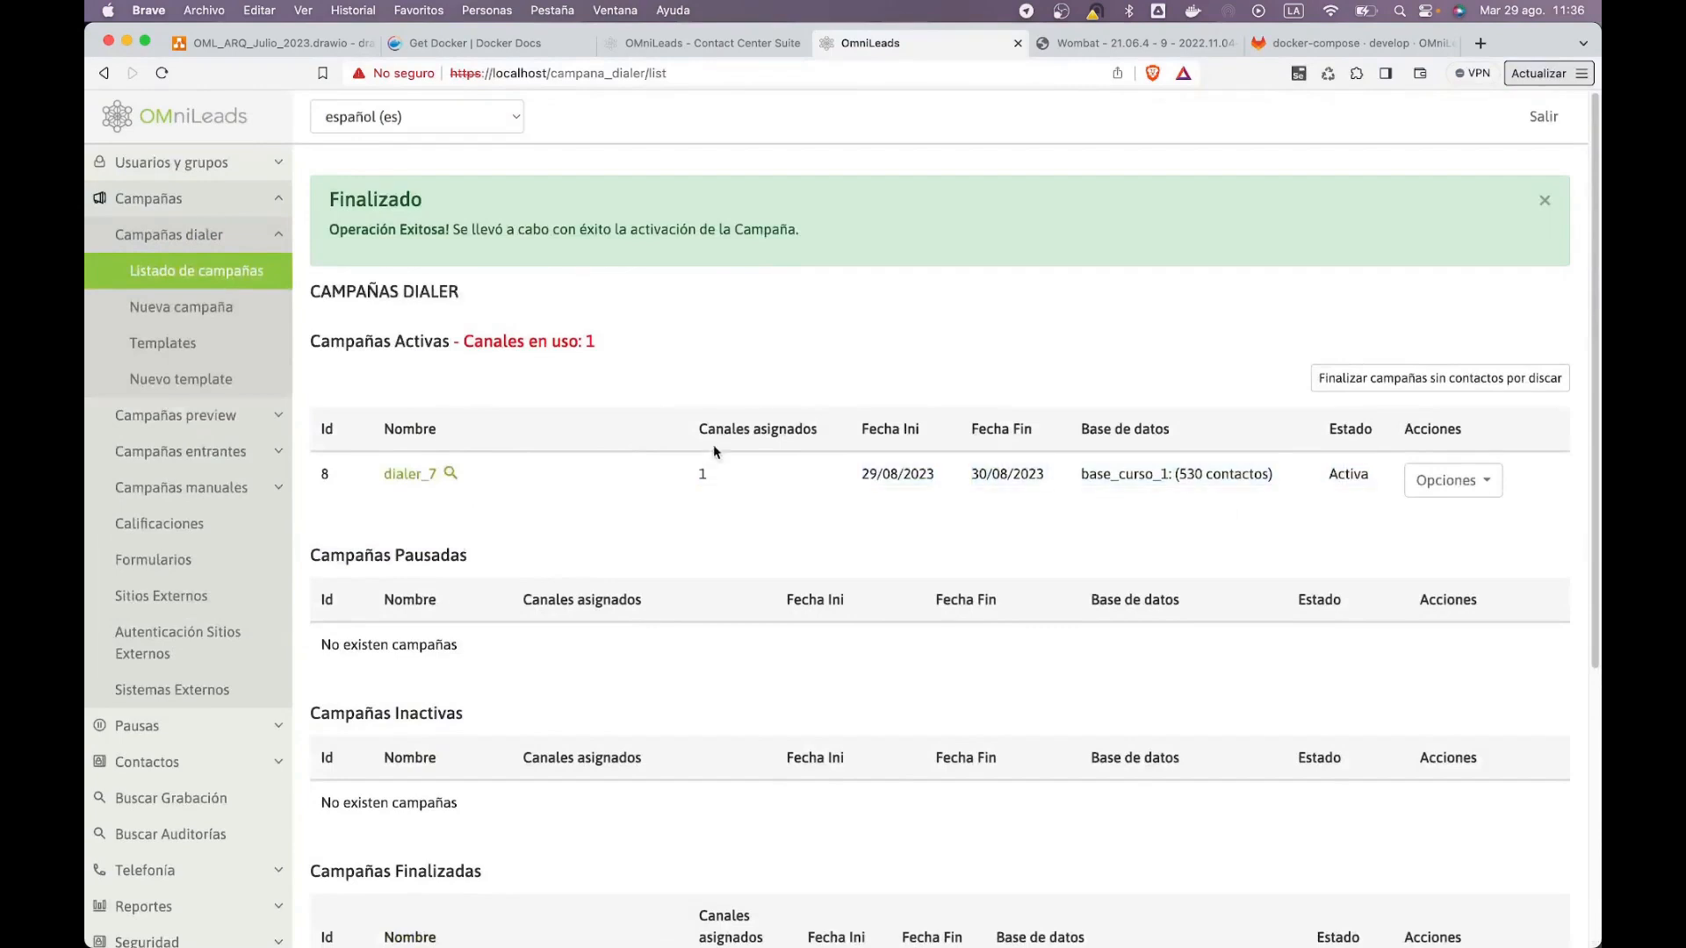
pyautogui.press('super+Tab')
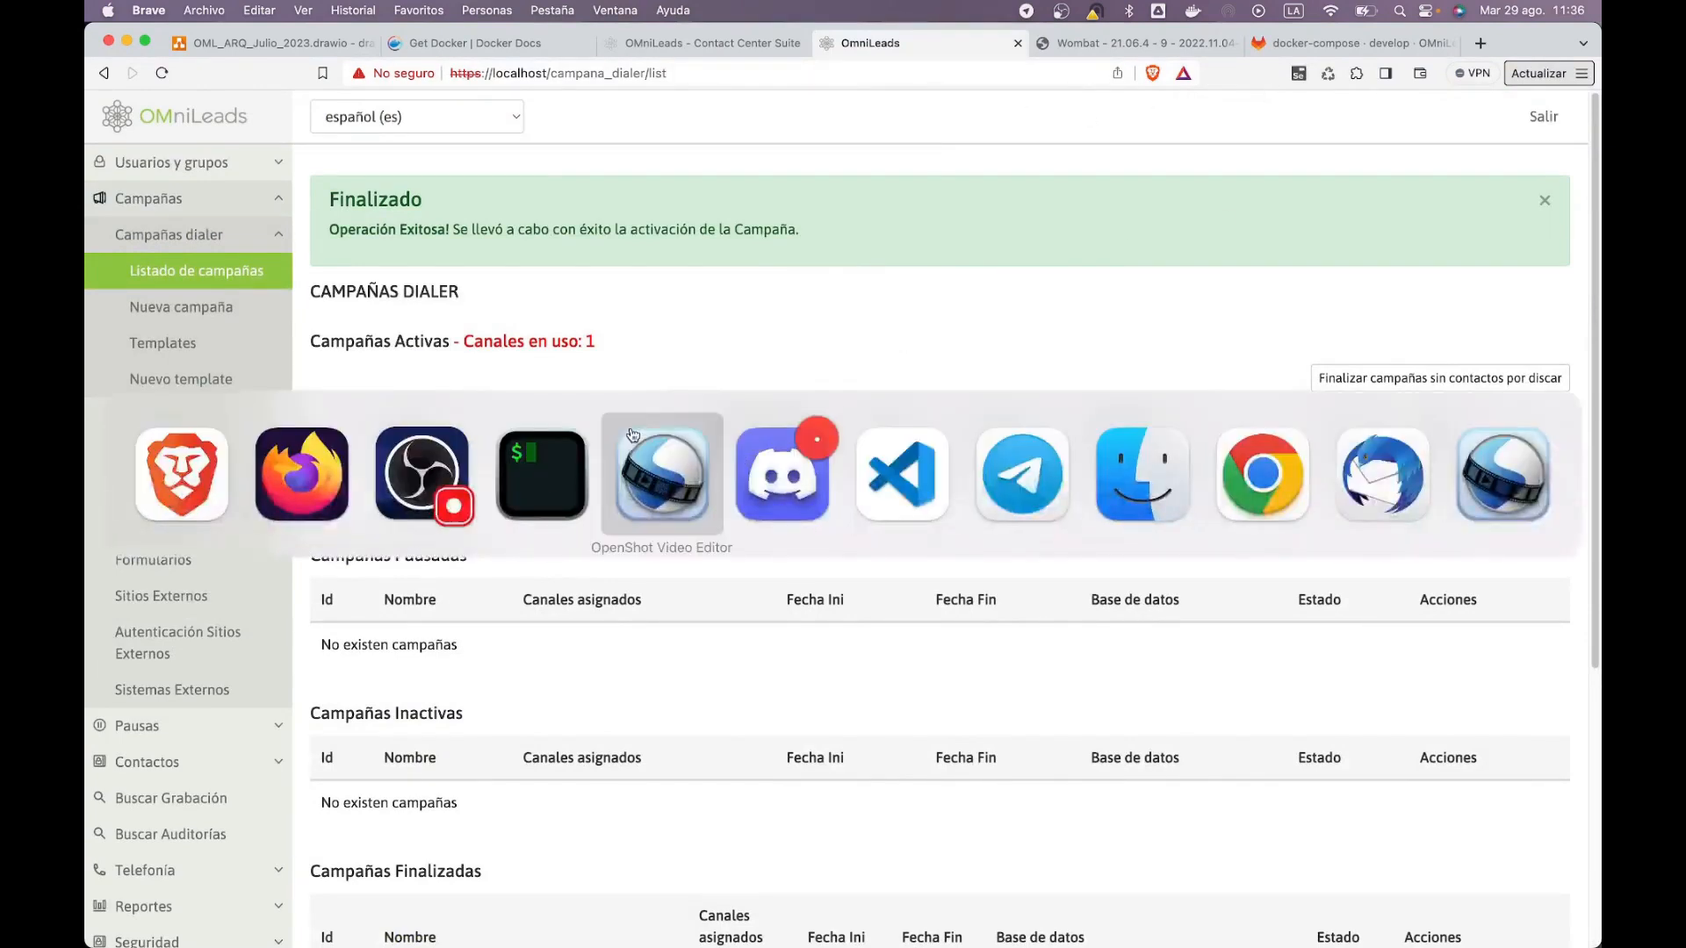
# Step: Sign in on the Firefox agent login page, then return to the supervisor window
pyautogui.click(284, 453)
pyautogui.click(805, 660)
pyautogui.click(1523, 320)
pyautogui.scroll(-5, 281, 616)
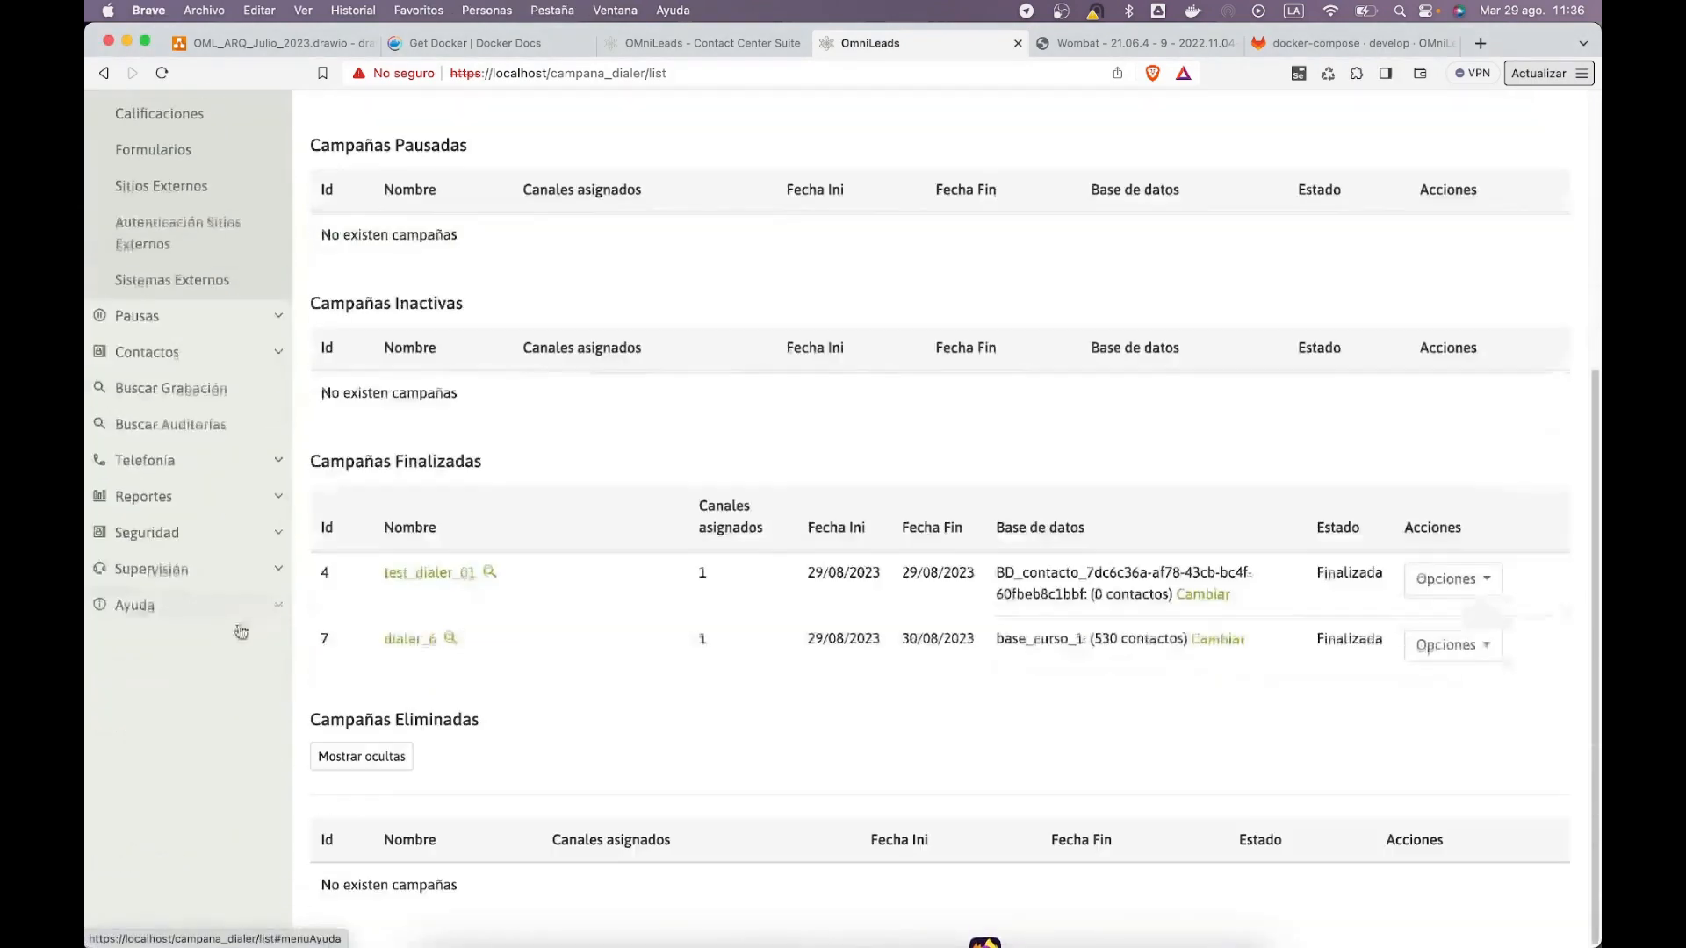
pyautogui.press('super+Tab')
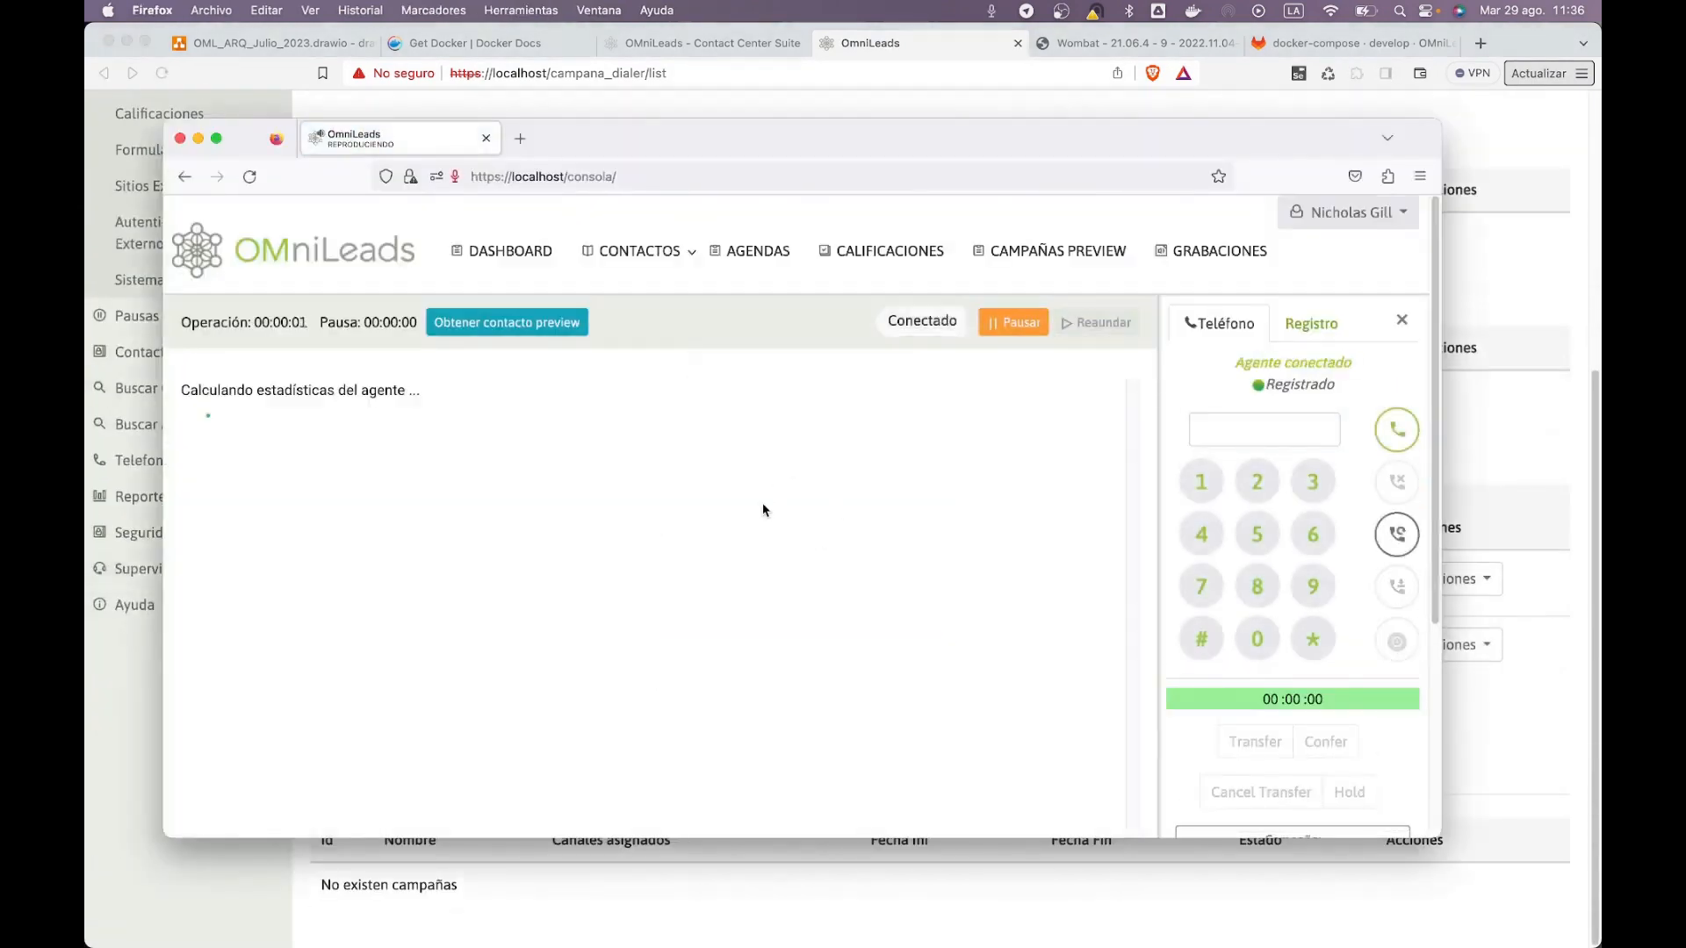
pyautogui.press('super+Tab')
# Step: Open Supervisión > Campañas Dialer in the admin window, then return to the agent console
pyautogui.click(144, 572)
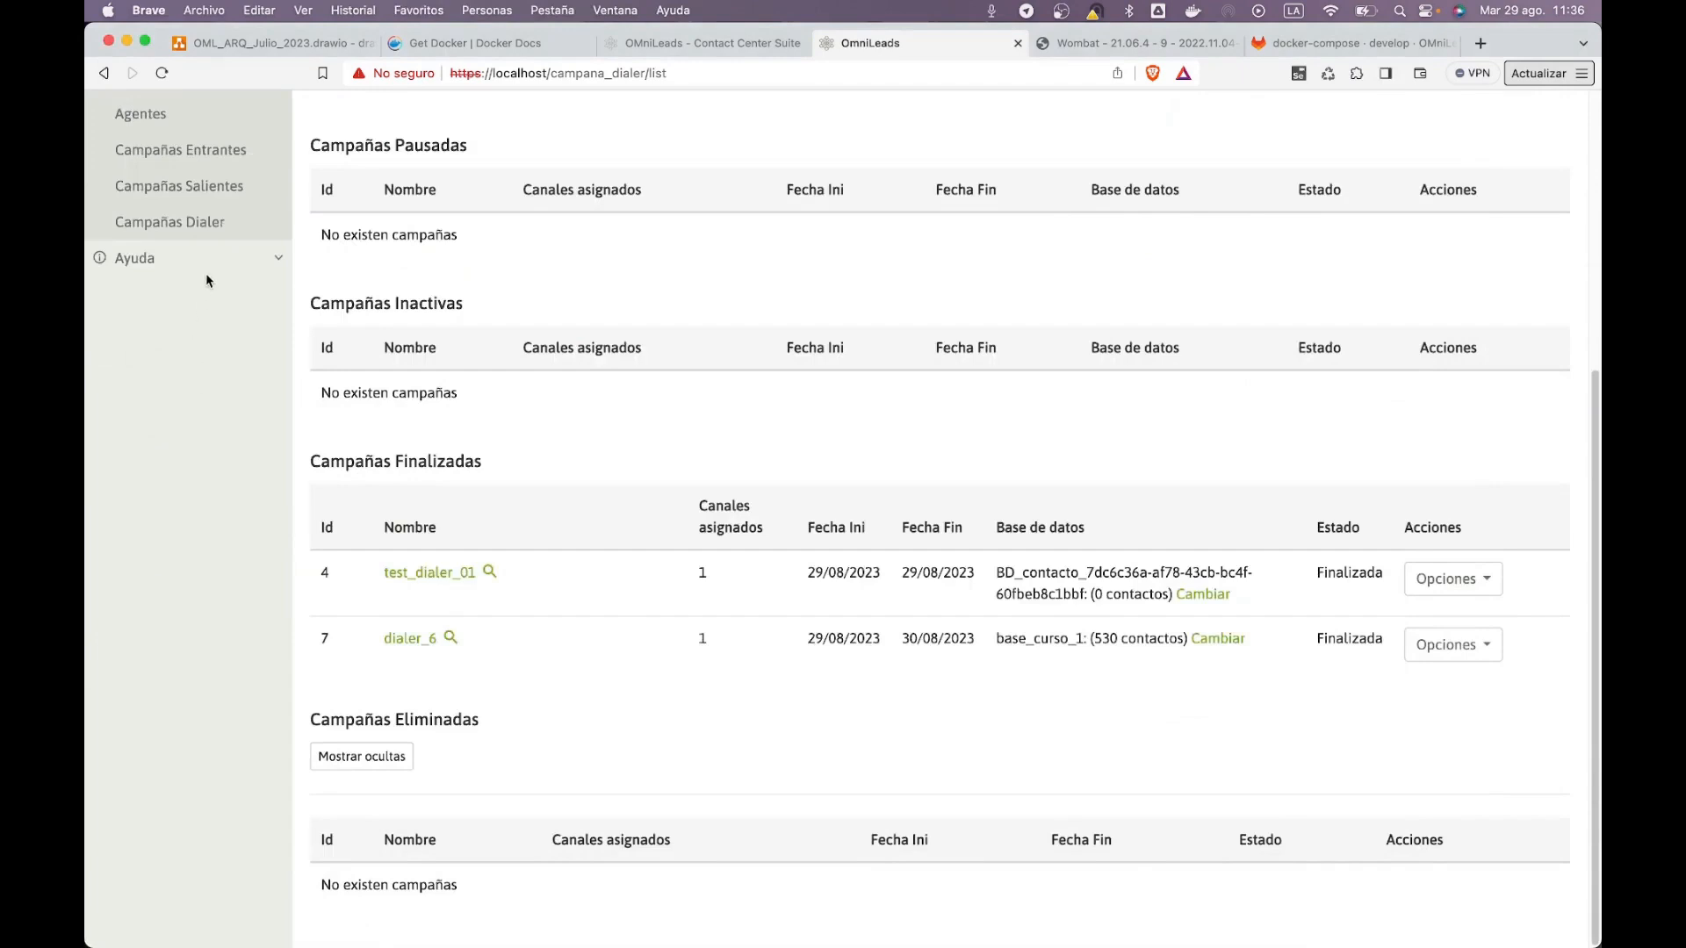
pyautogui.click(193, 186)
pyautogui.click(142, 634)
pyautogui.press('super+Tab')
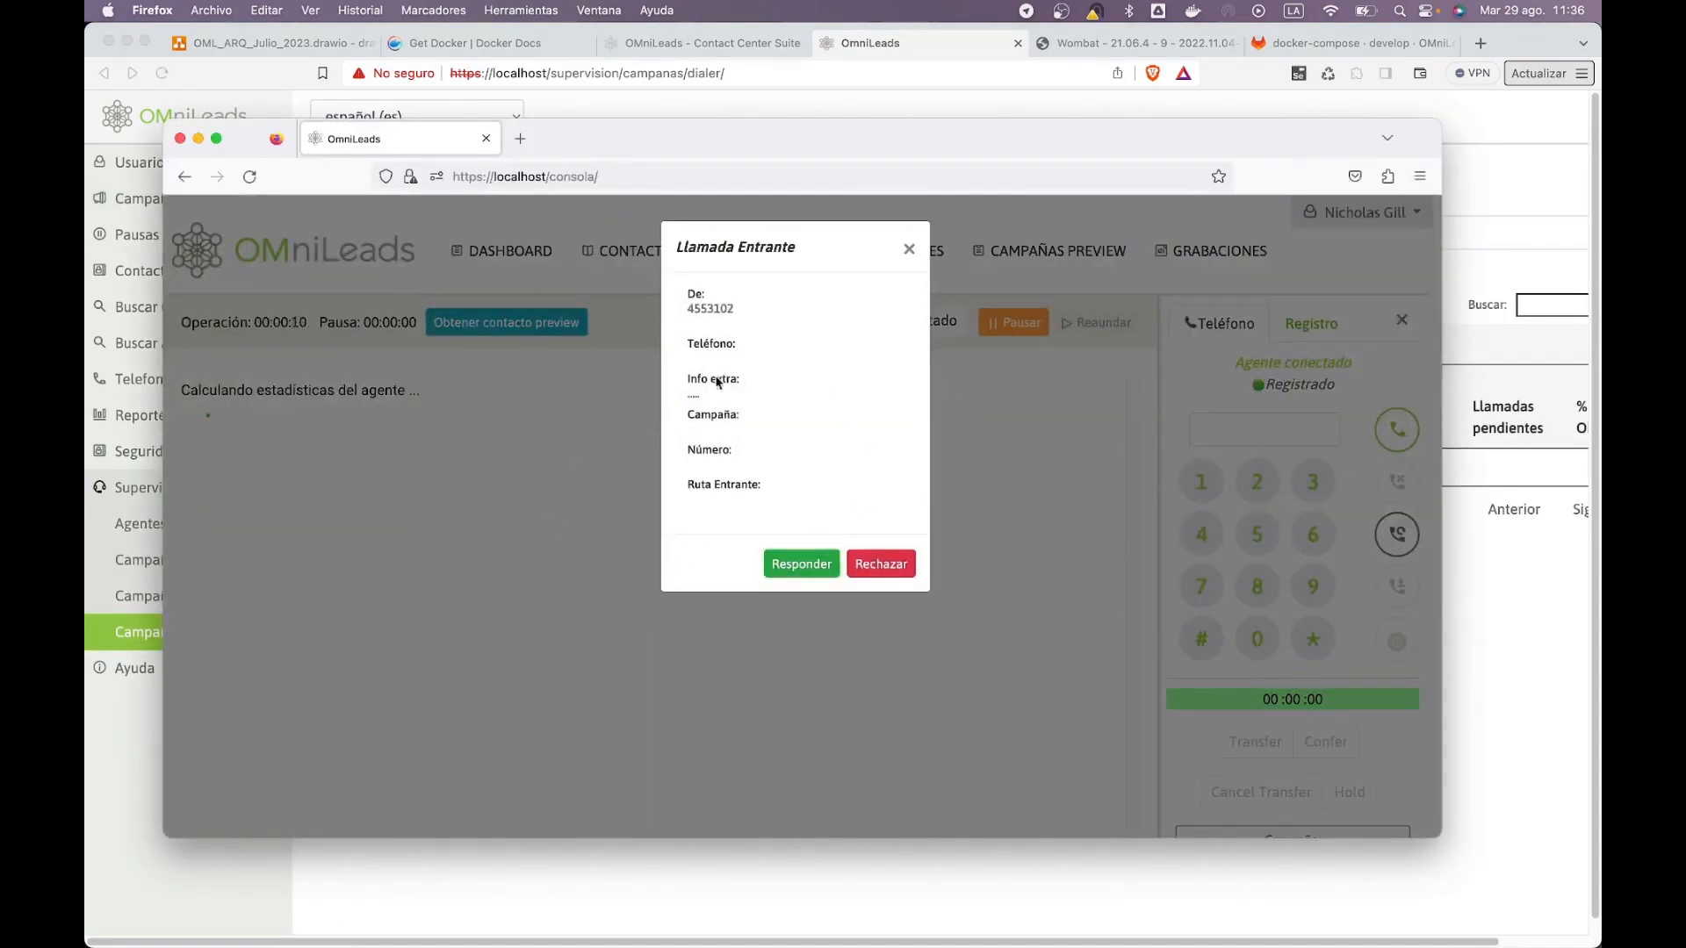
pyautogui.press('super+Tab')
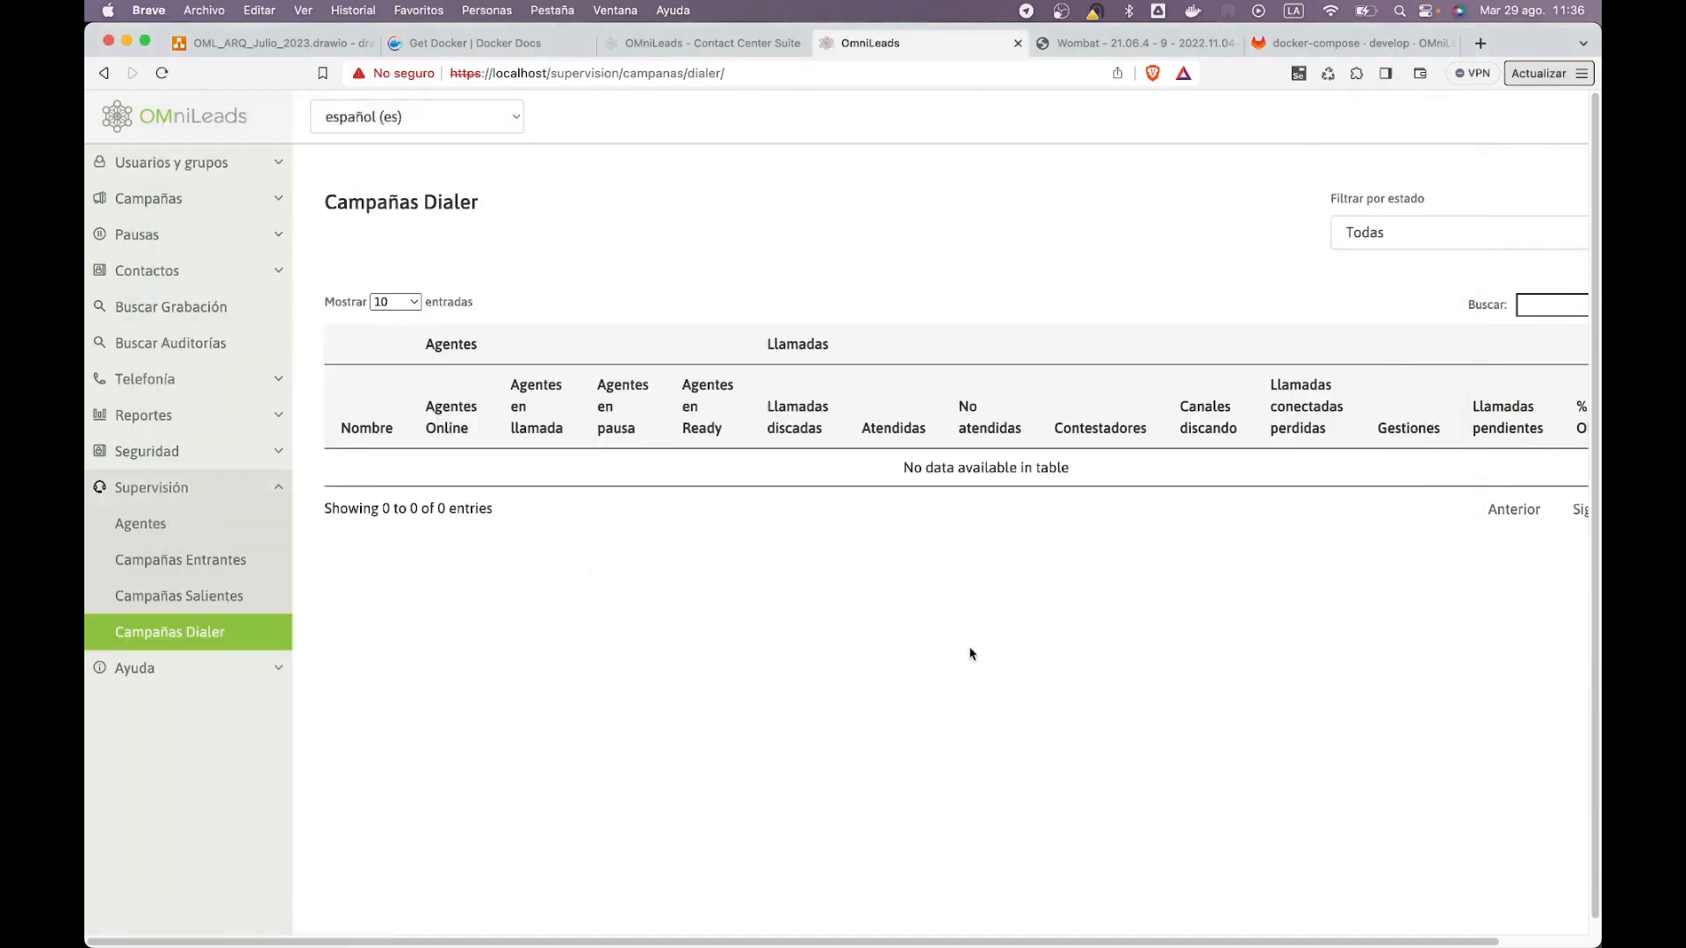
pyautogui.press('super+Tab')
# Step: Answer the first incoming call, check agent supervision, and reload the agent console
pyautogui.click(818, 566)
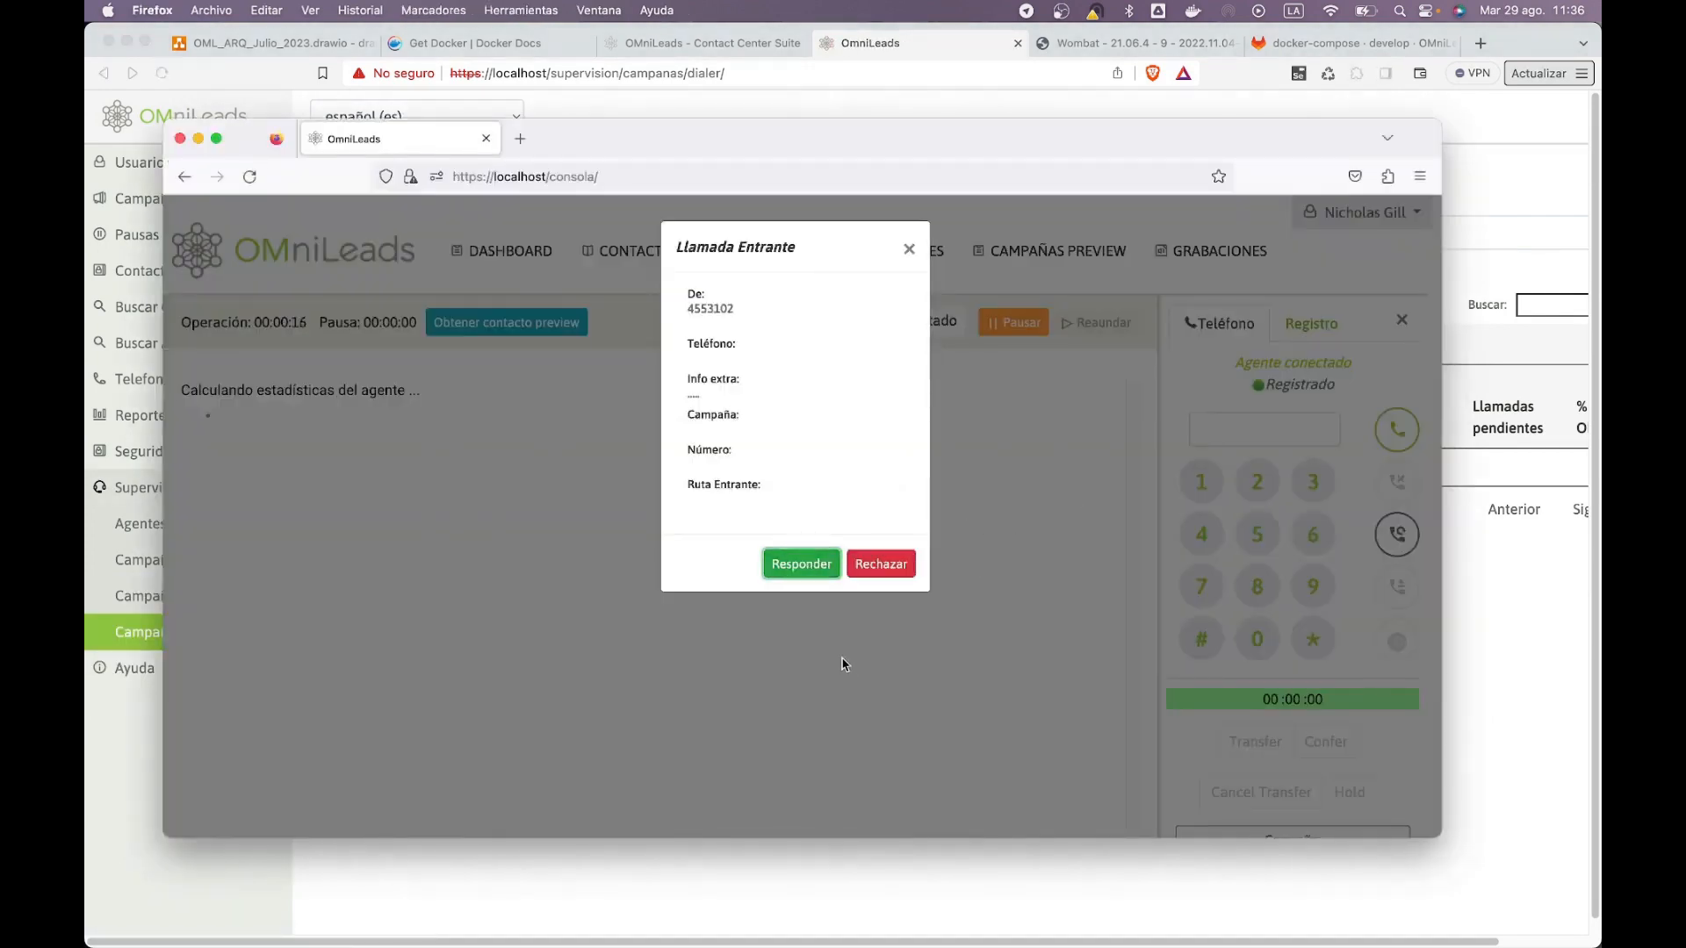
pyautogui.click(1150, 469)
pyautogui.click(910, 249)
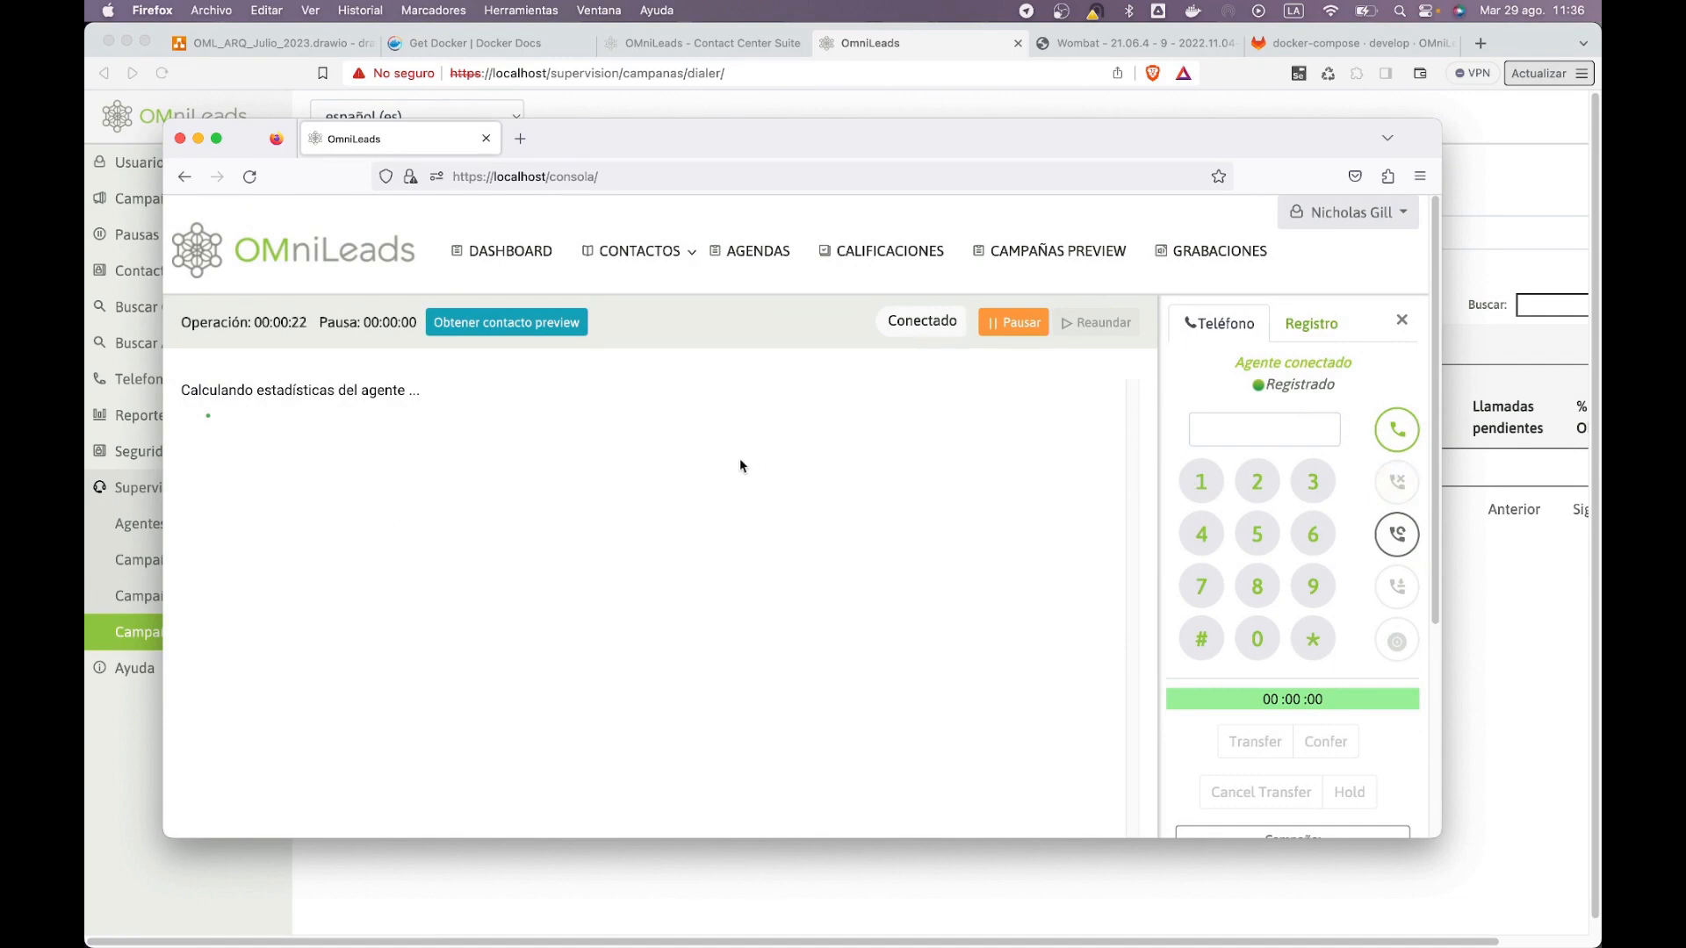
pyautogui.press('super+Tab')
pyautogui.click(224, 632)
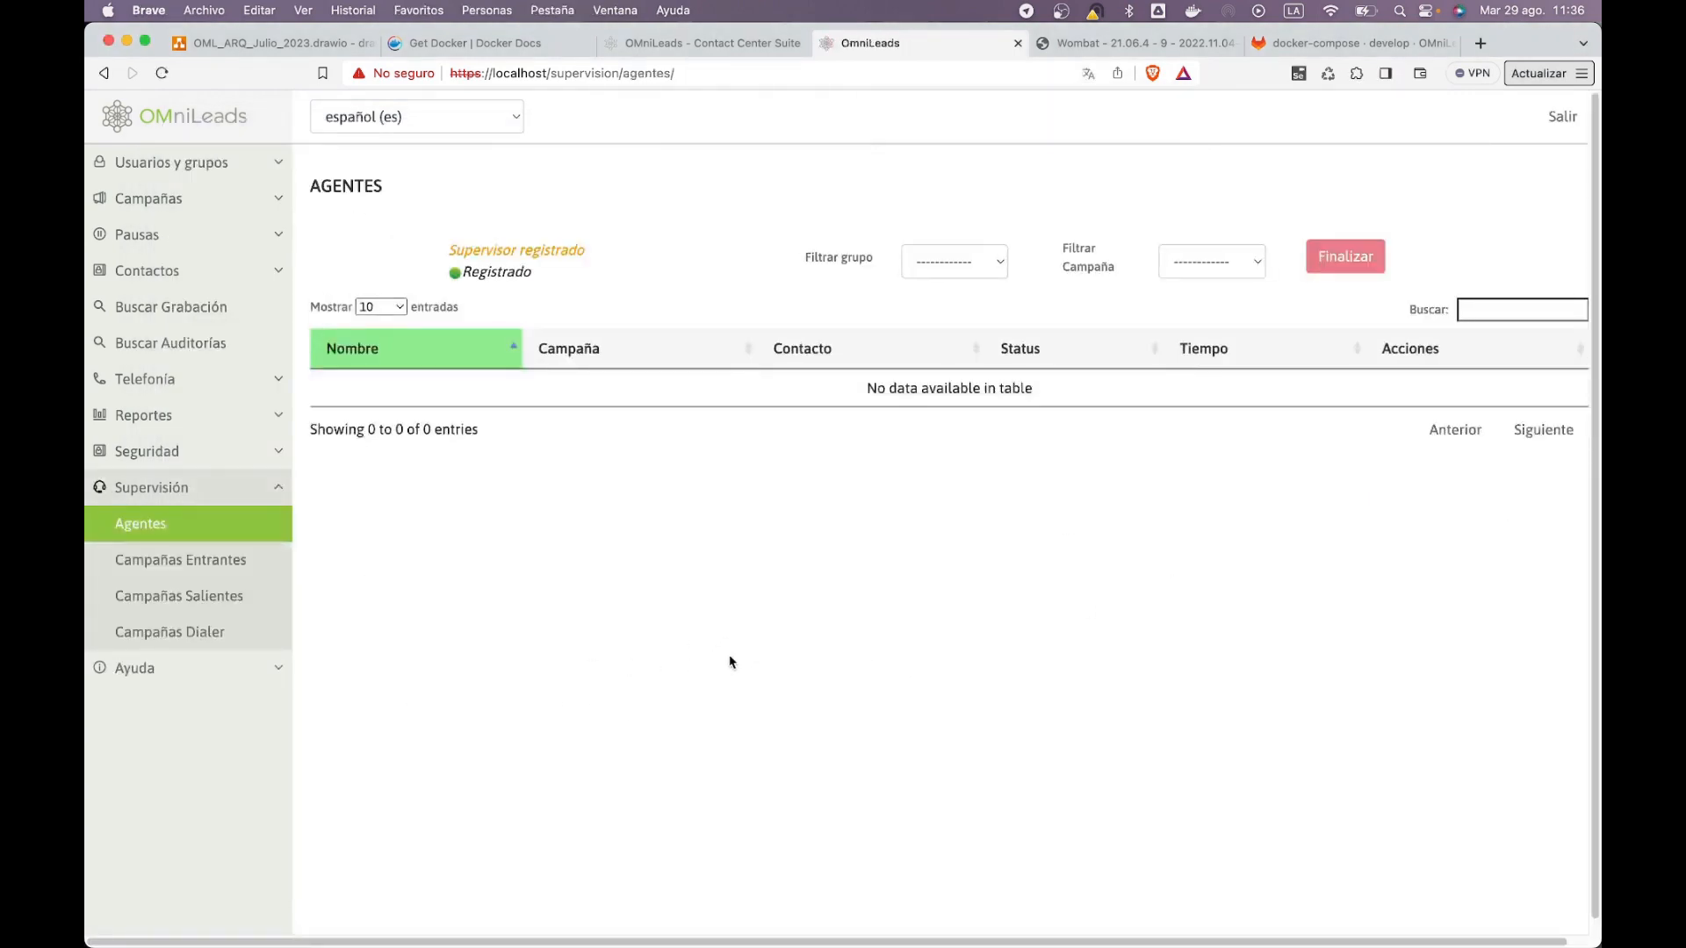
pyautogui.press('super+Tab')
pyautogui.press('super+r')
pyautogui.press('Return')
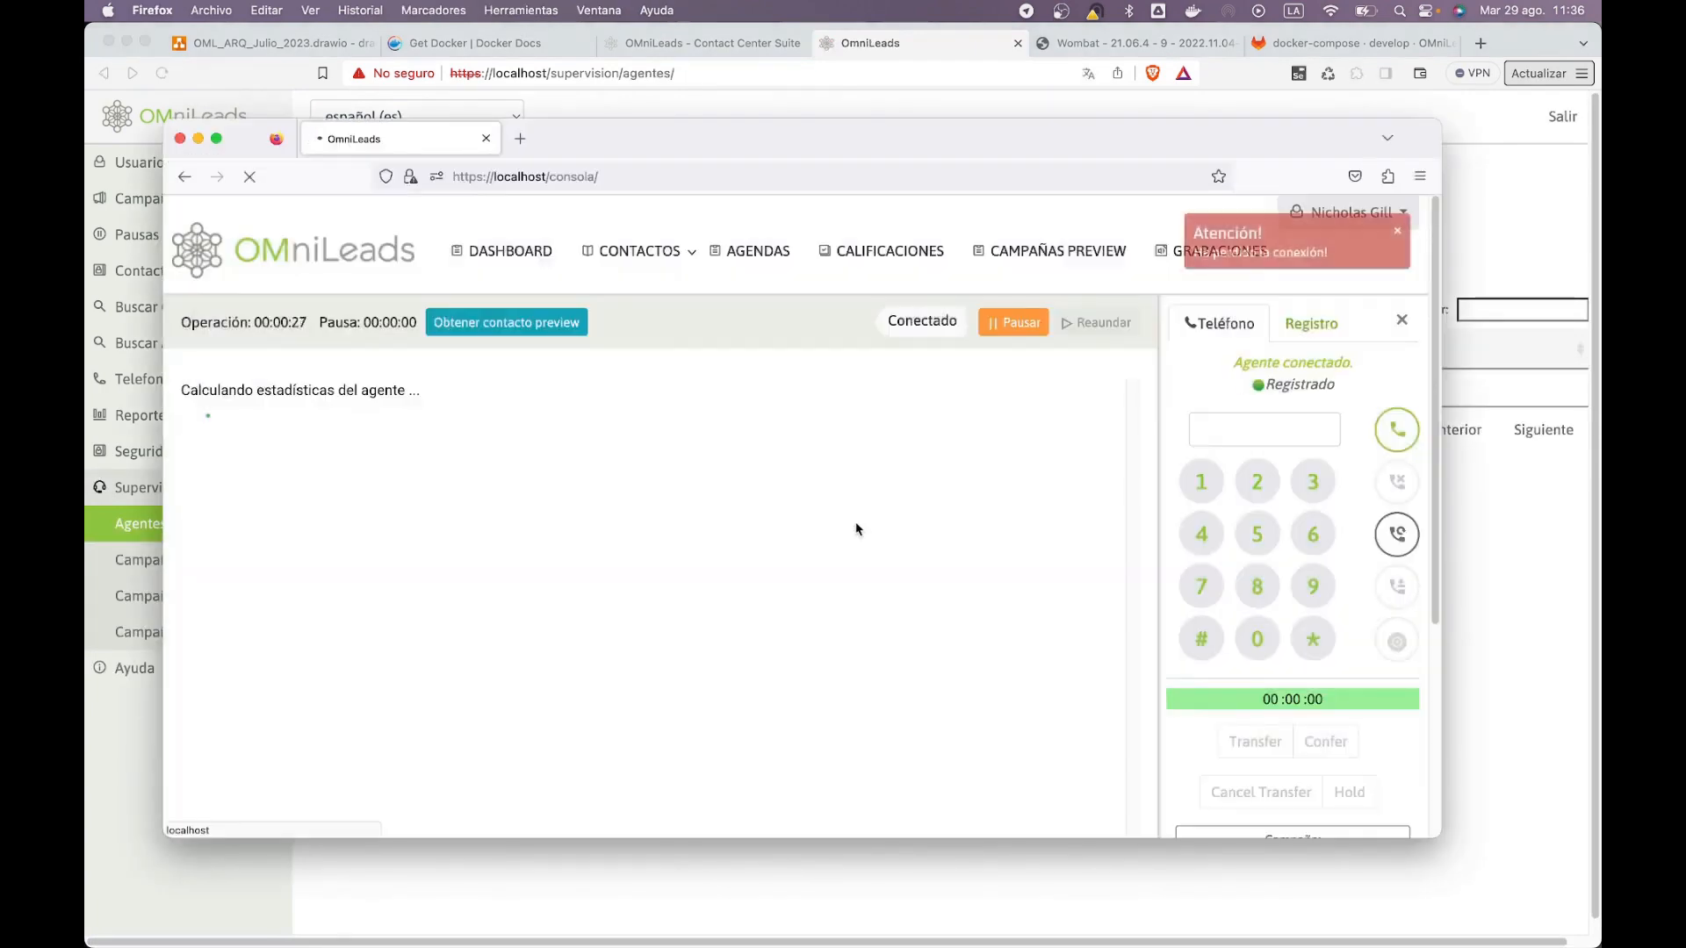
# Step: Reopen dialer campaign supervision, then answer the incoming dialer_7 call and hang it up
pyautogui.click(827, 889)
pyautogui.click(211, 629)
pyautogui.press('super+Tab')
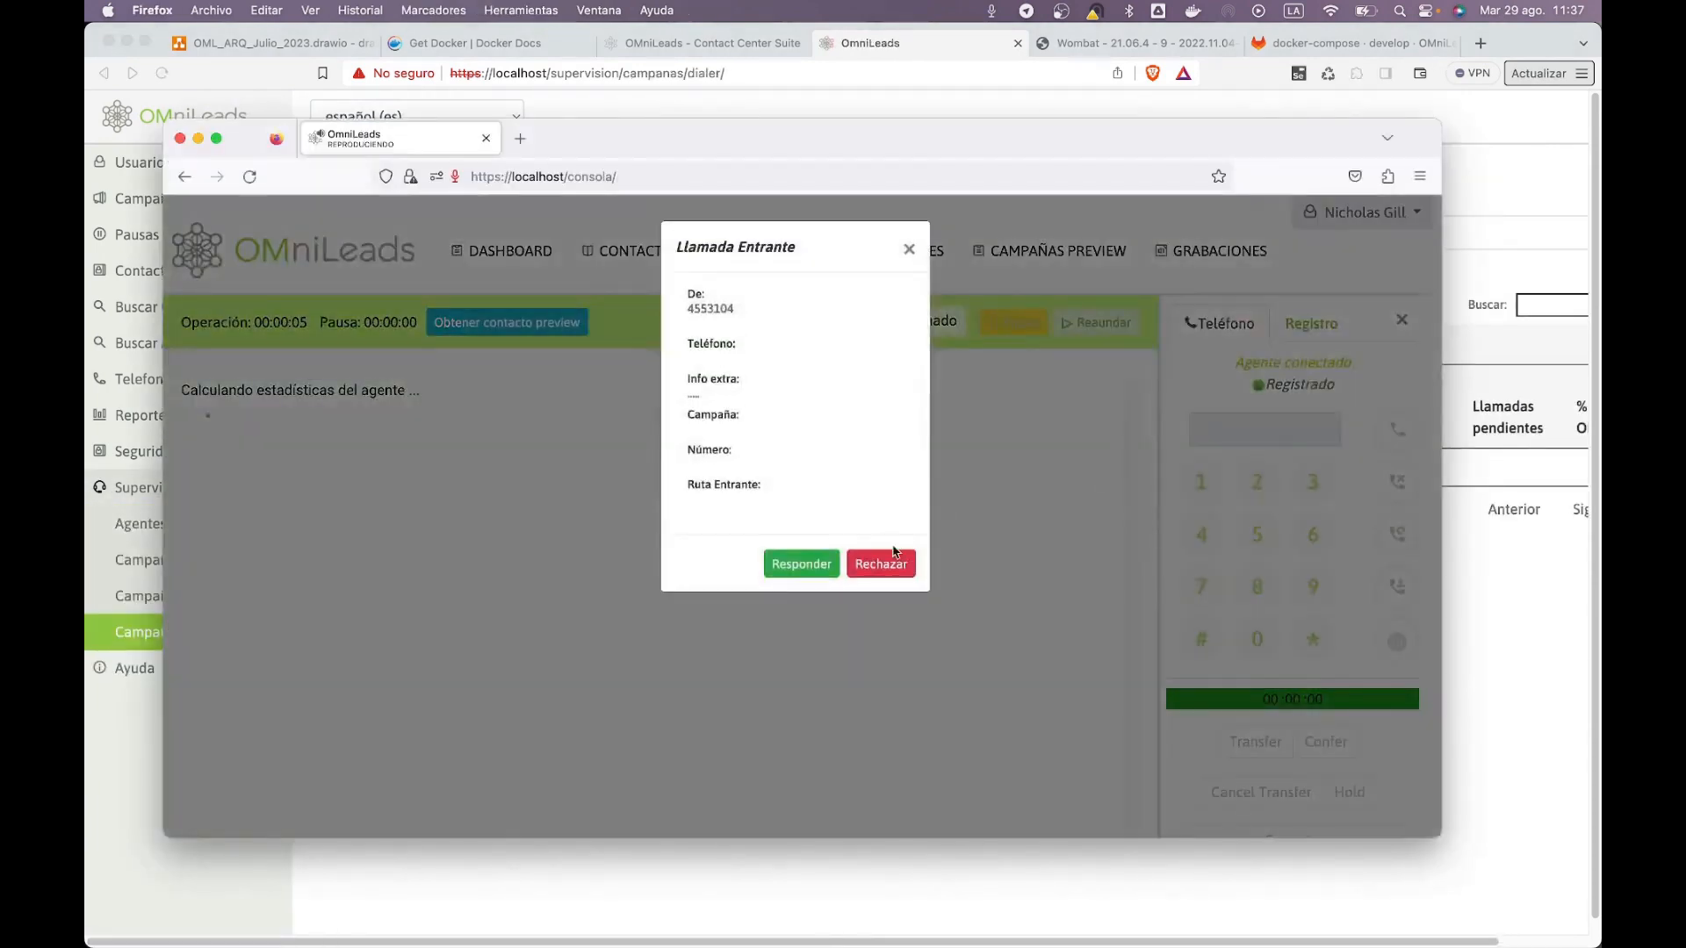
pyautogui.click(802, 571)
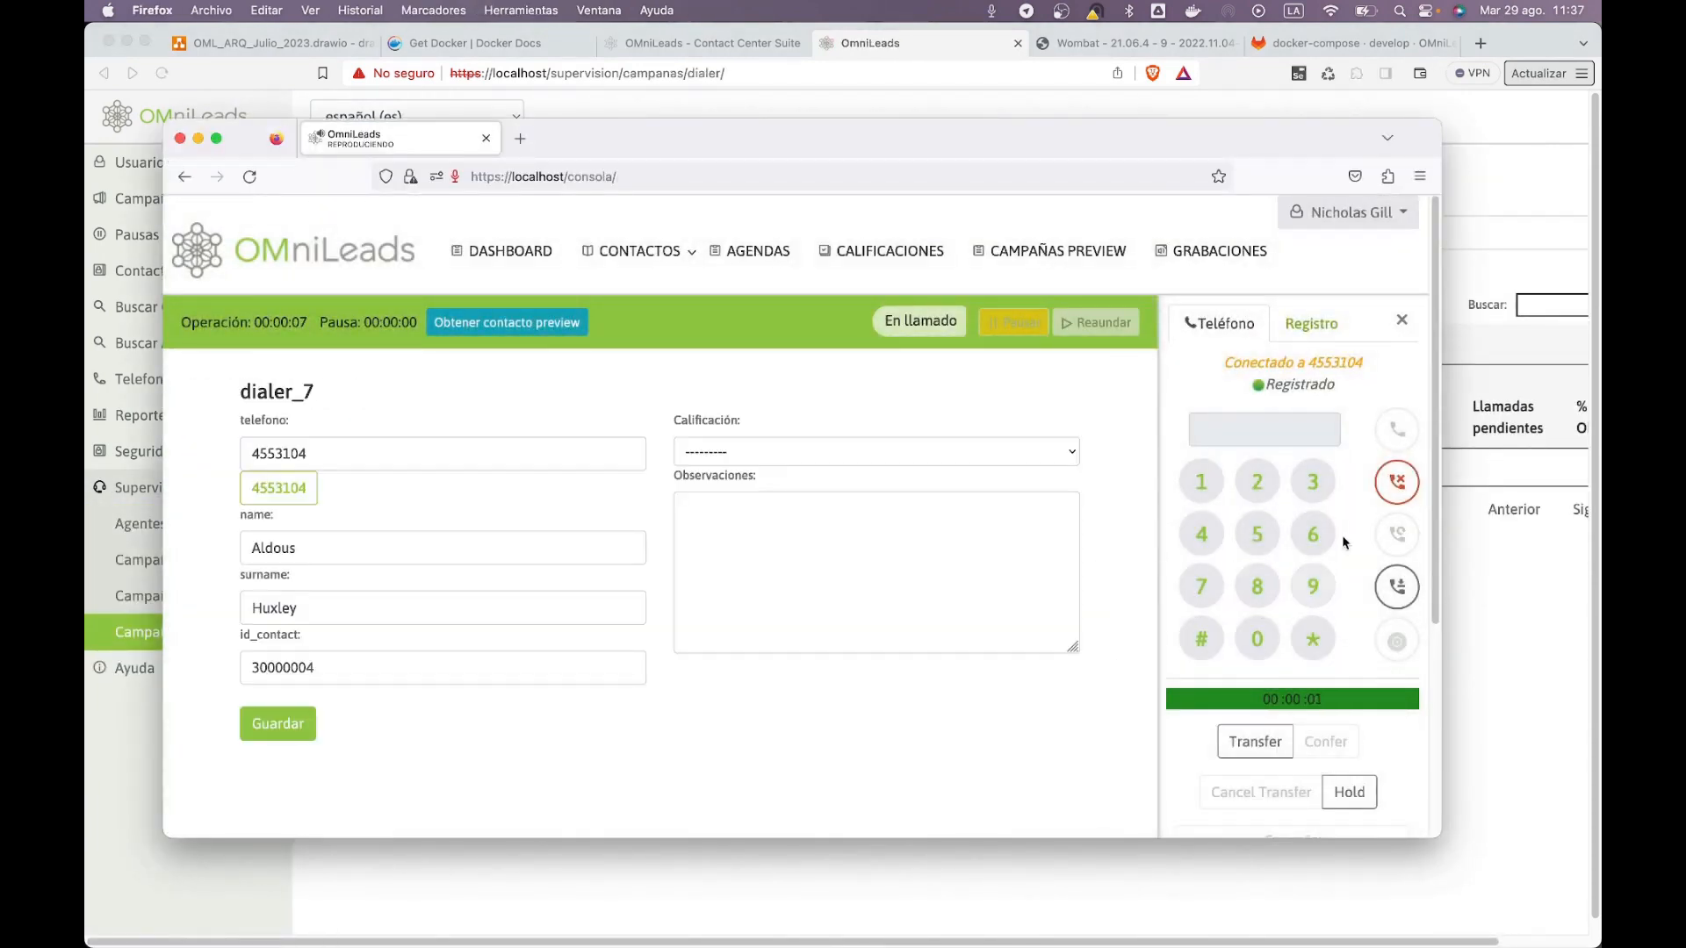
pyautogui.click(1397, 483)
# Step: Enable Auto atender dialer on agent group grupo_0.dat and save the group
pyautogui.click(1507, 597)
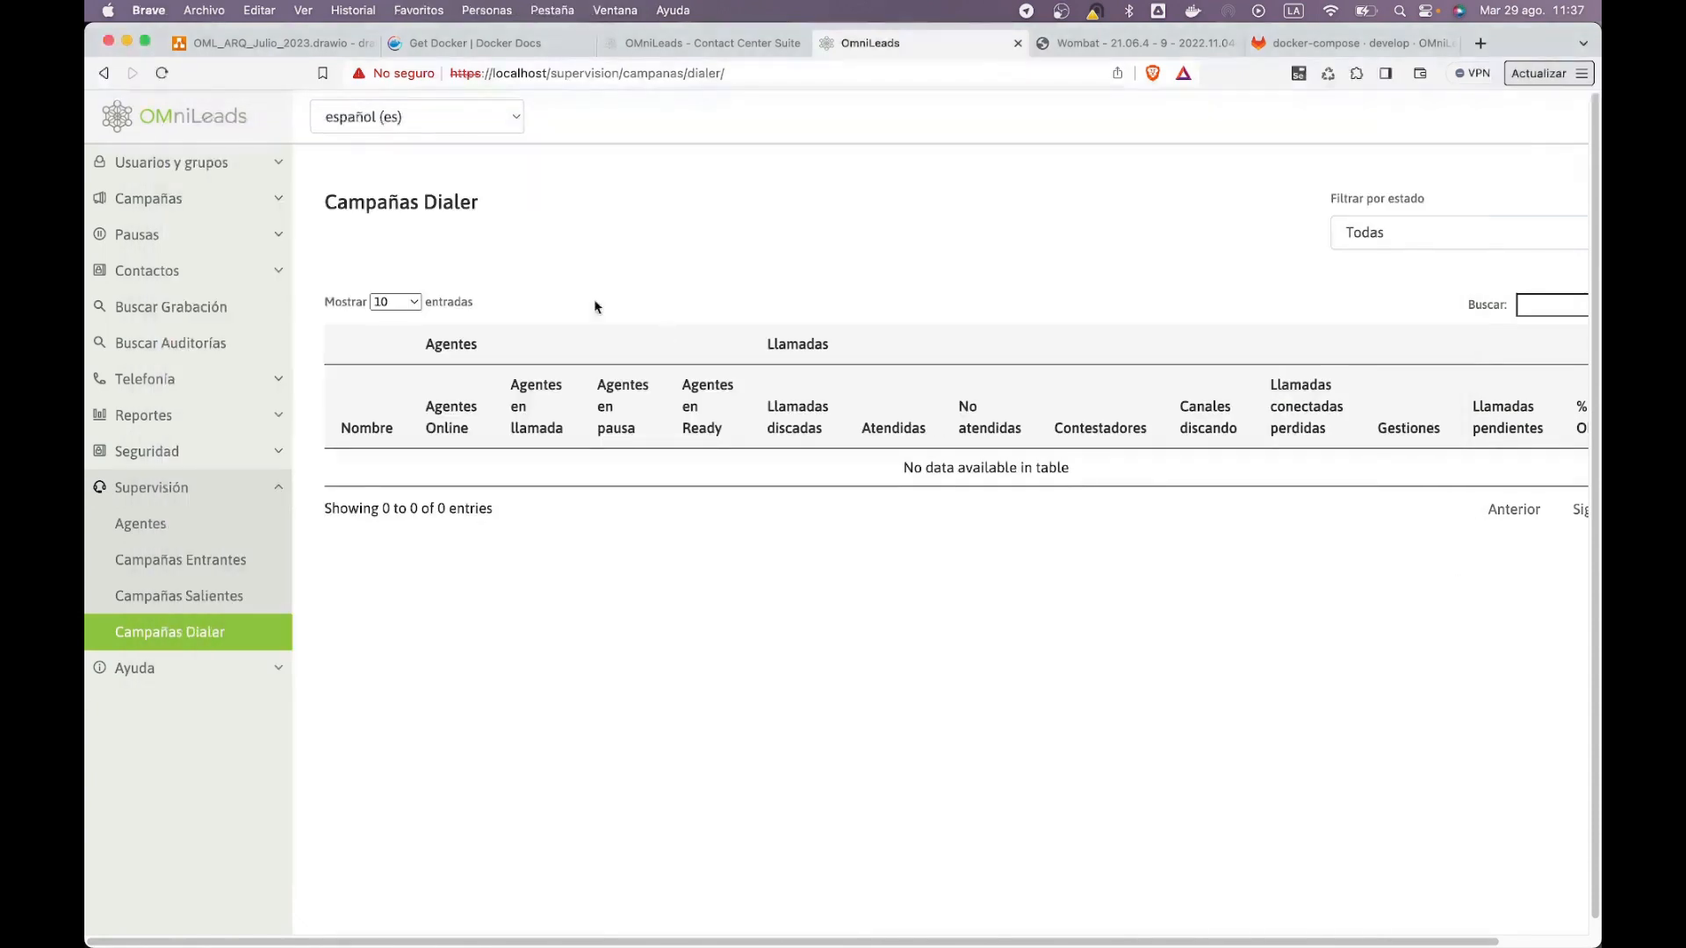
pyautogui.click(171, 162)
pyautogui.click(211, 203)
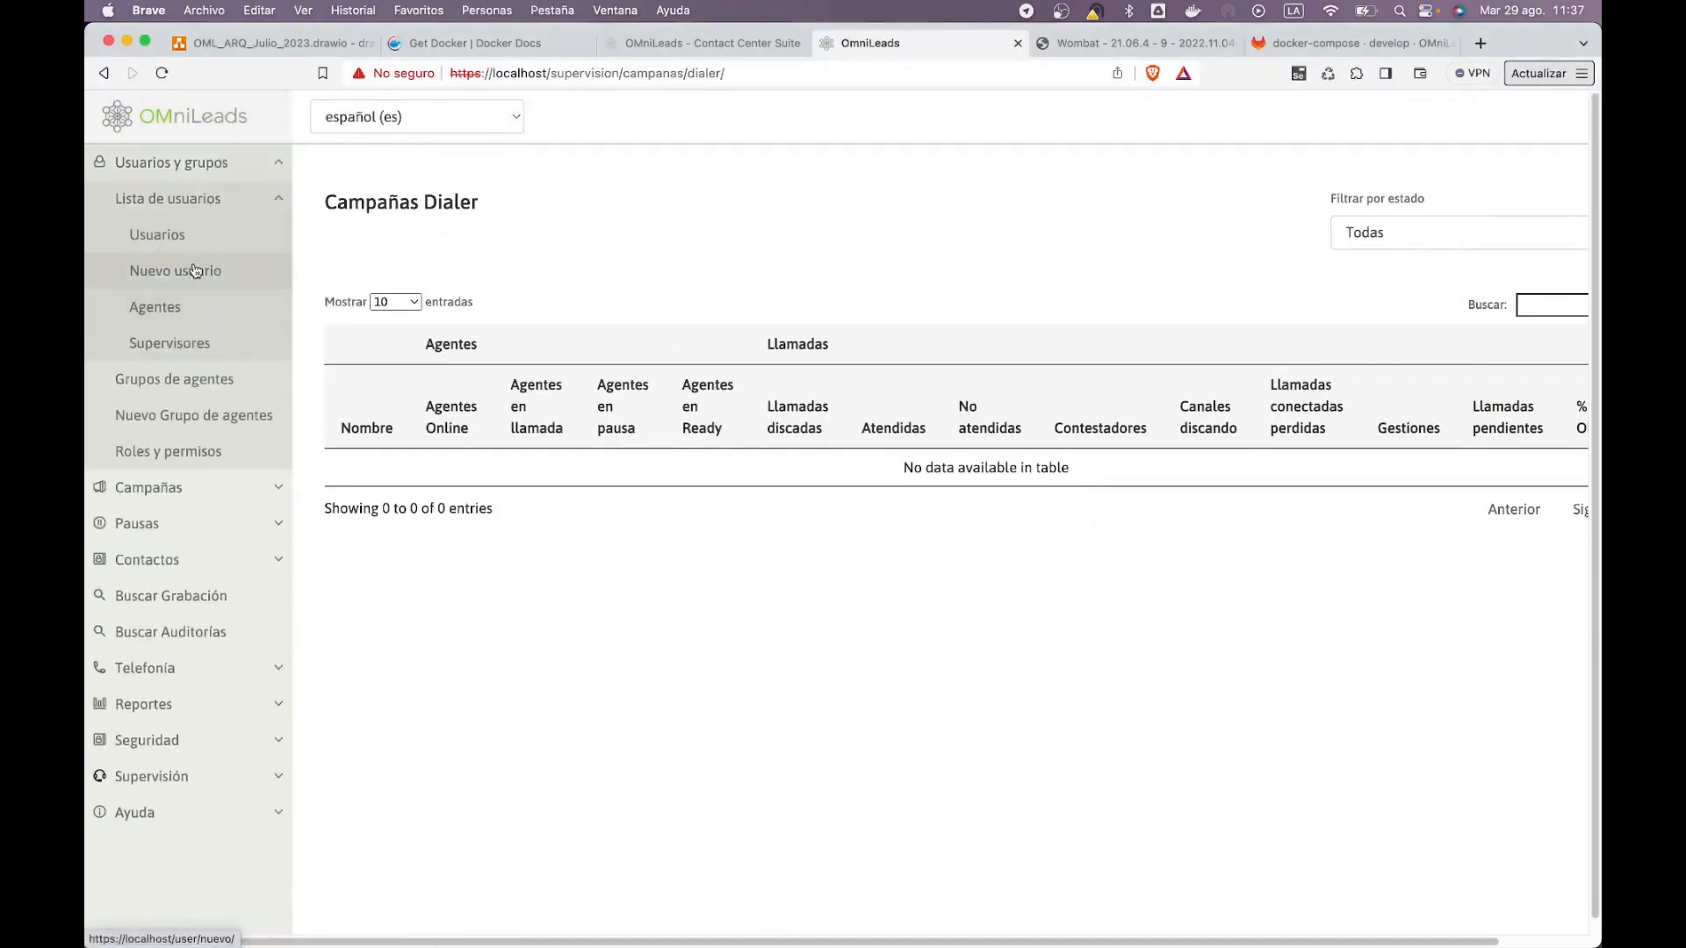
pyautogui.click(227, 393)
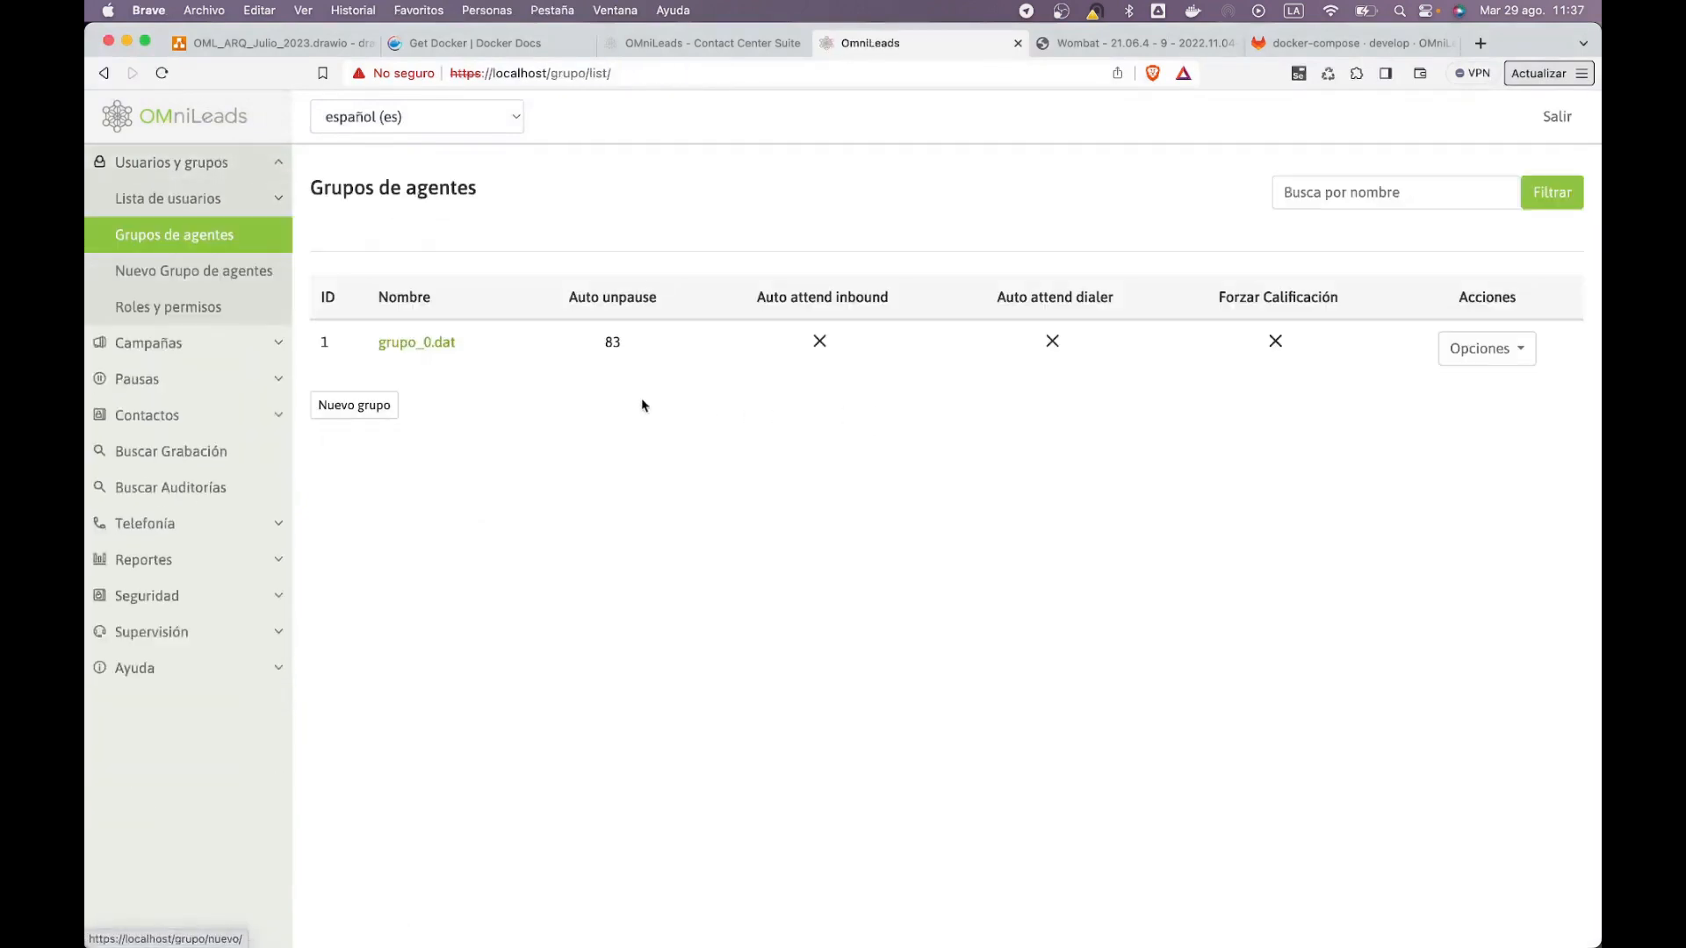
pyautogui.click(454, 351)
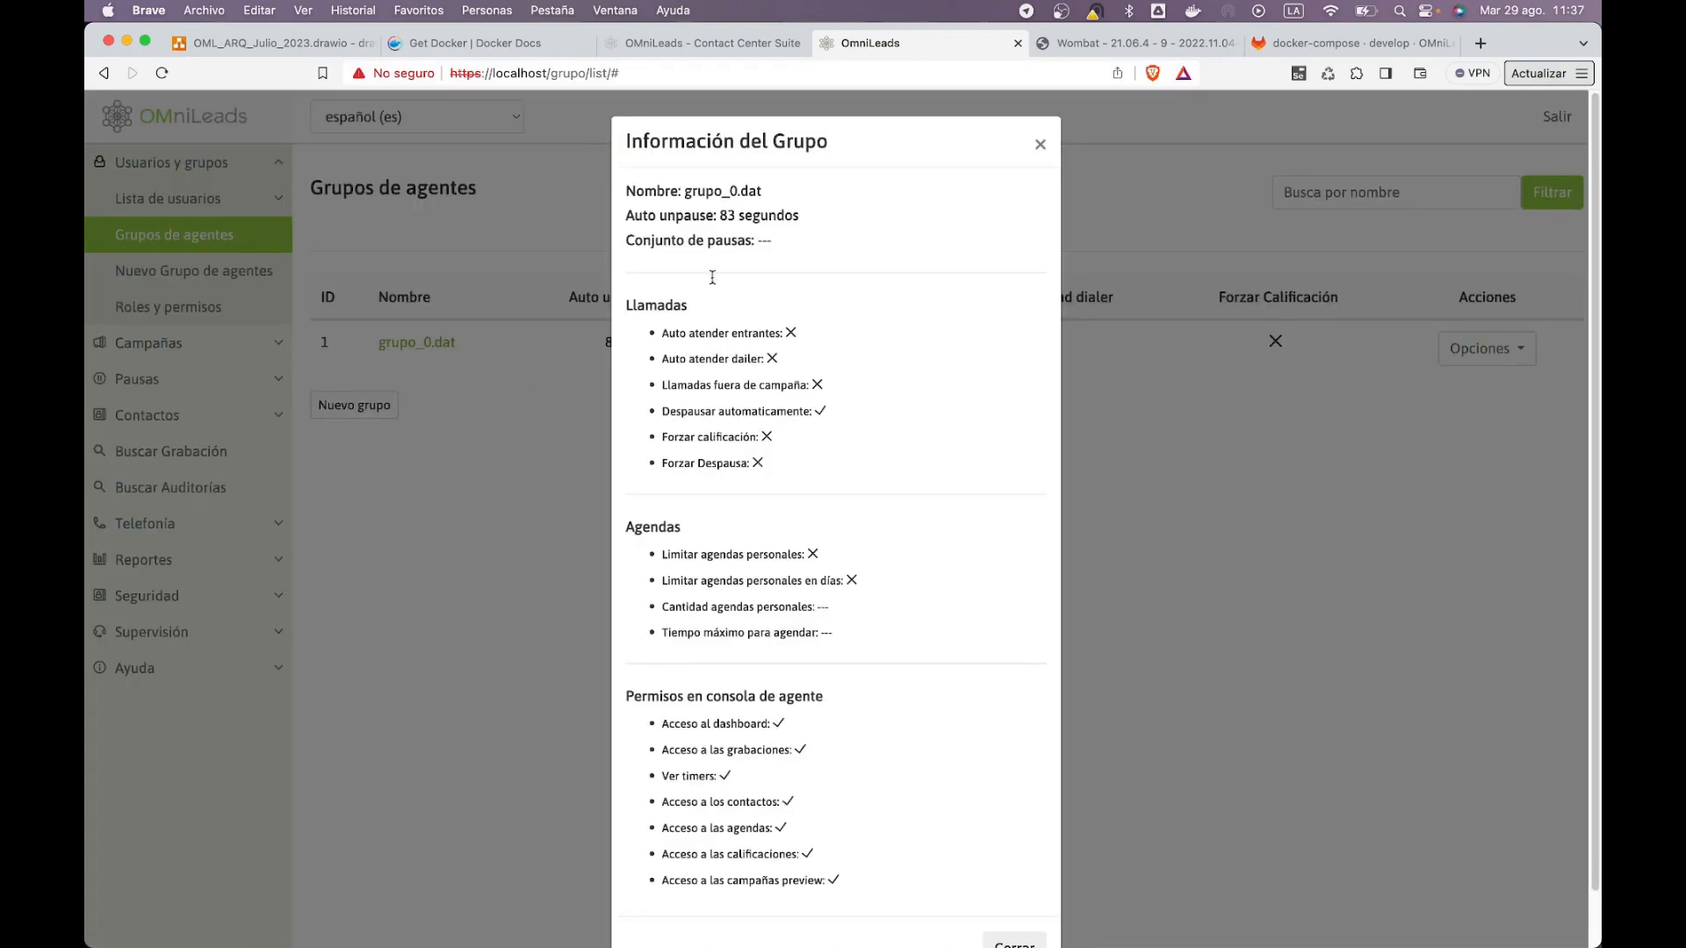
pyautogui.click(1152, 209)
pyautogui.click(1465, 348)
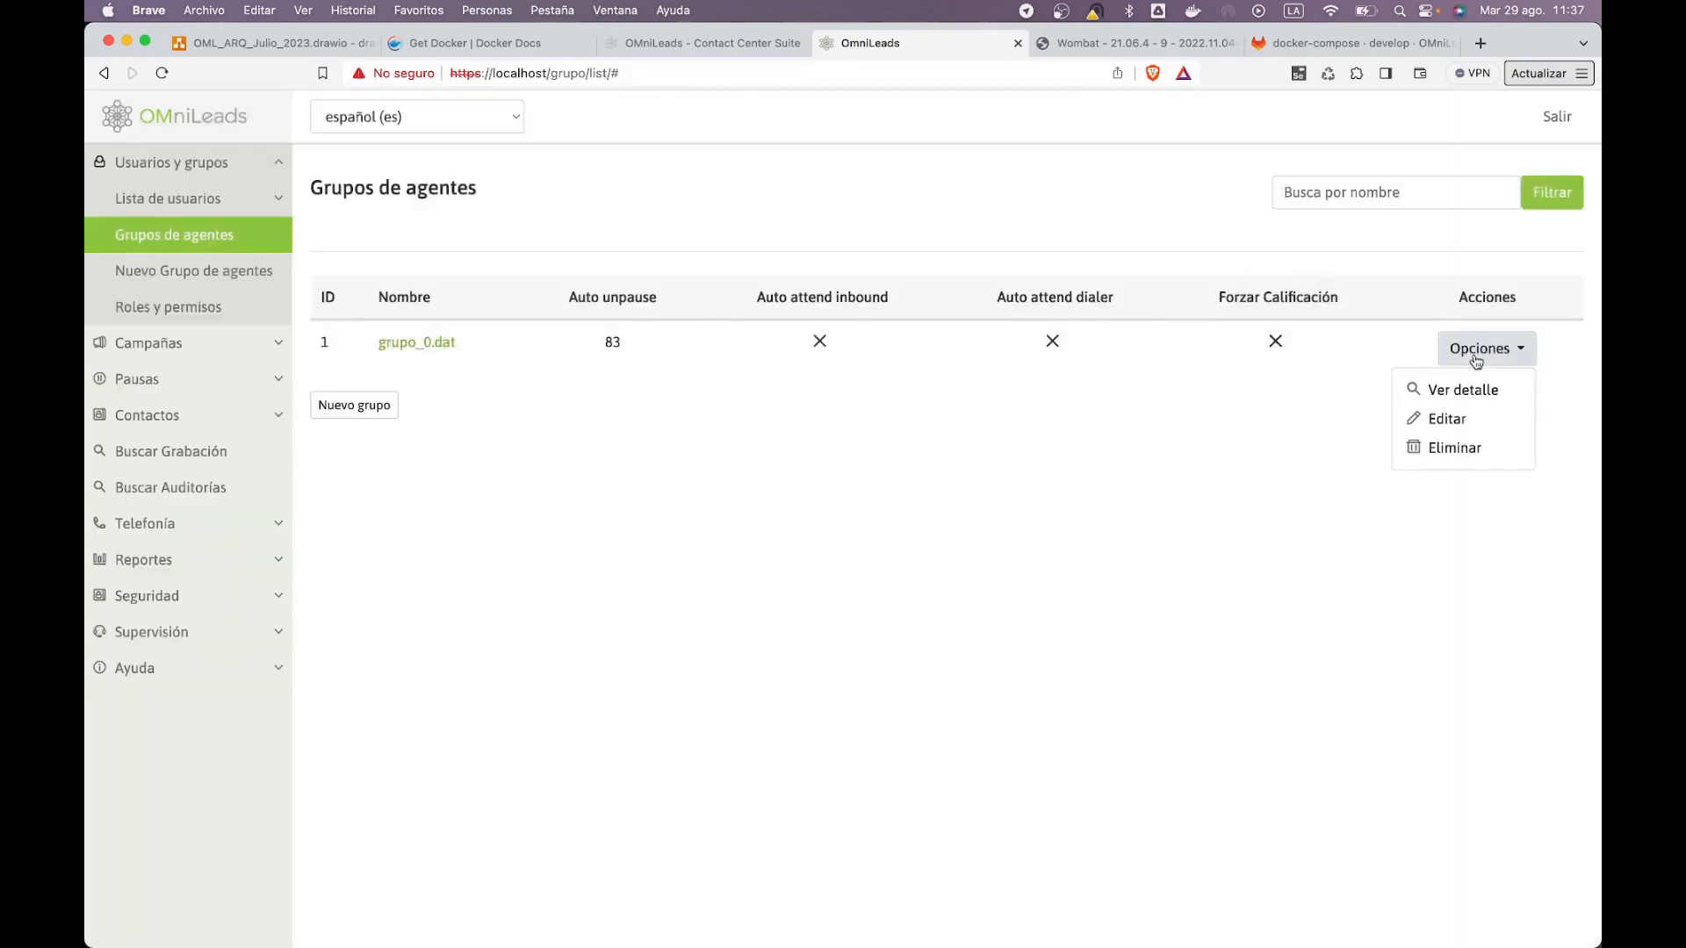
pyautogui.click(1447, 411)
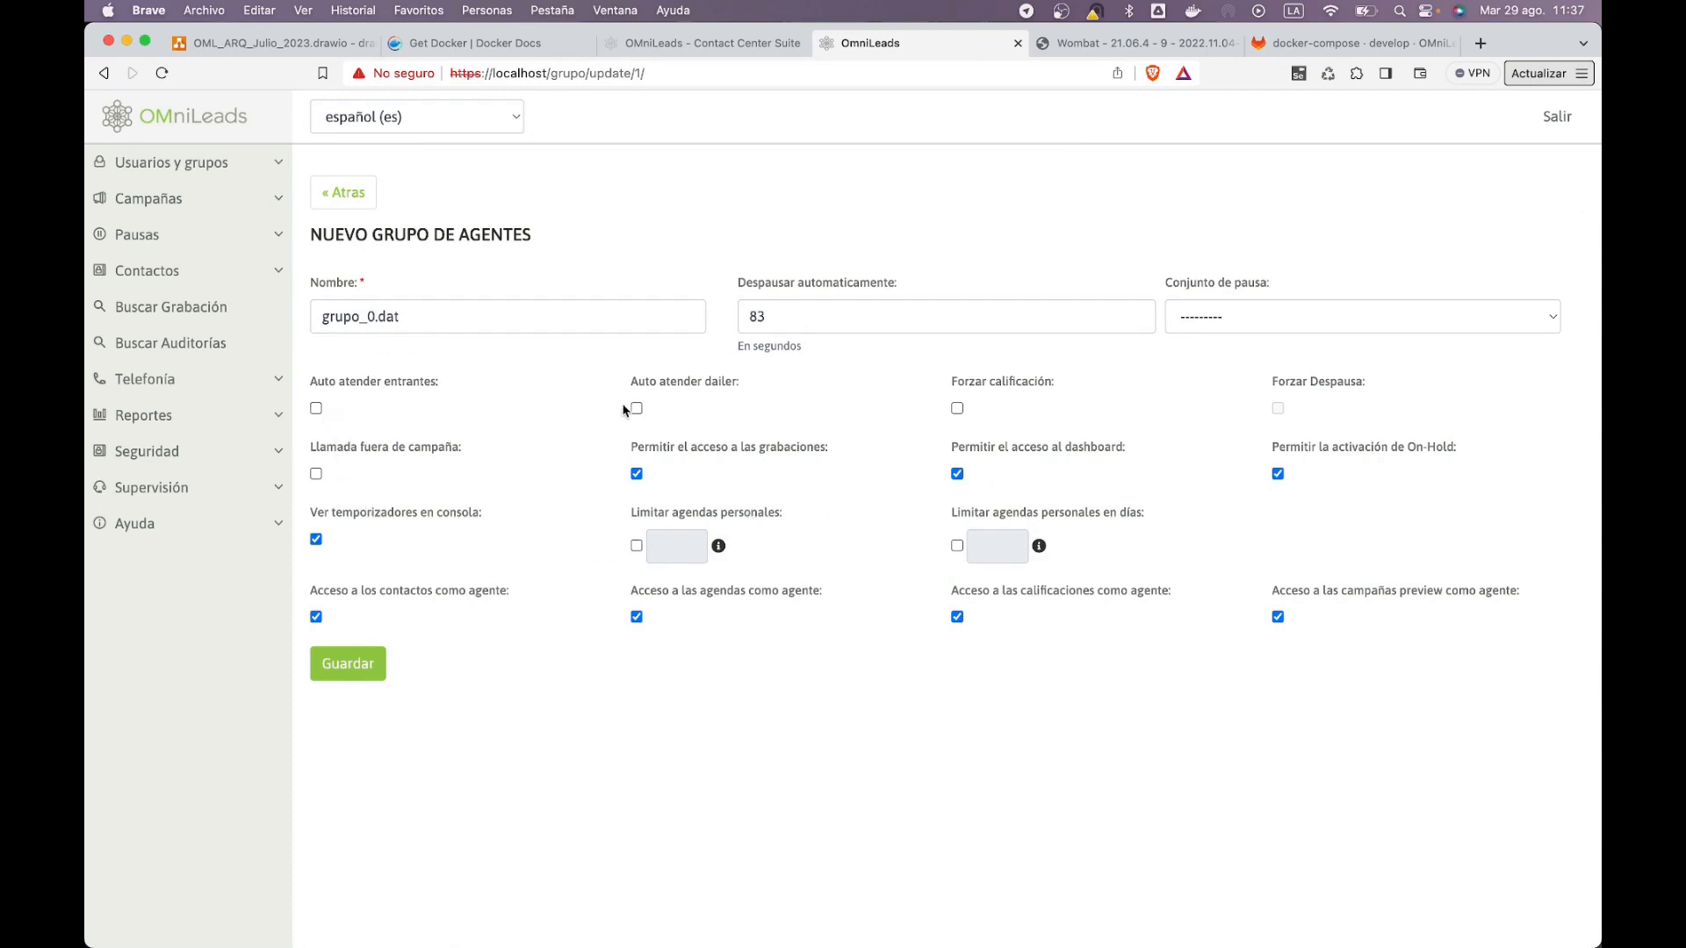
pyautogui.click(348, 665)
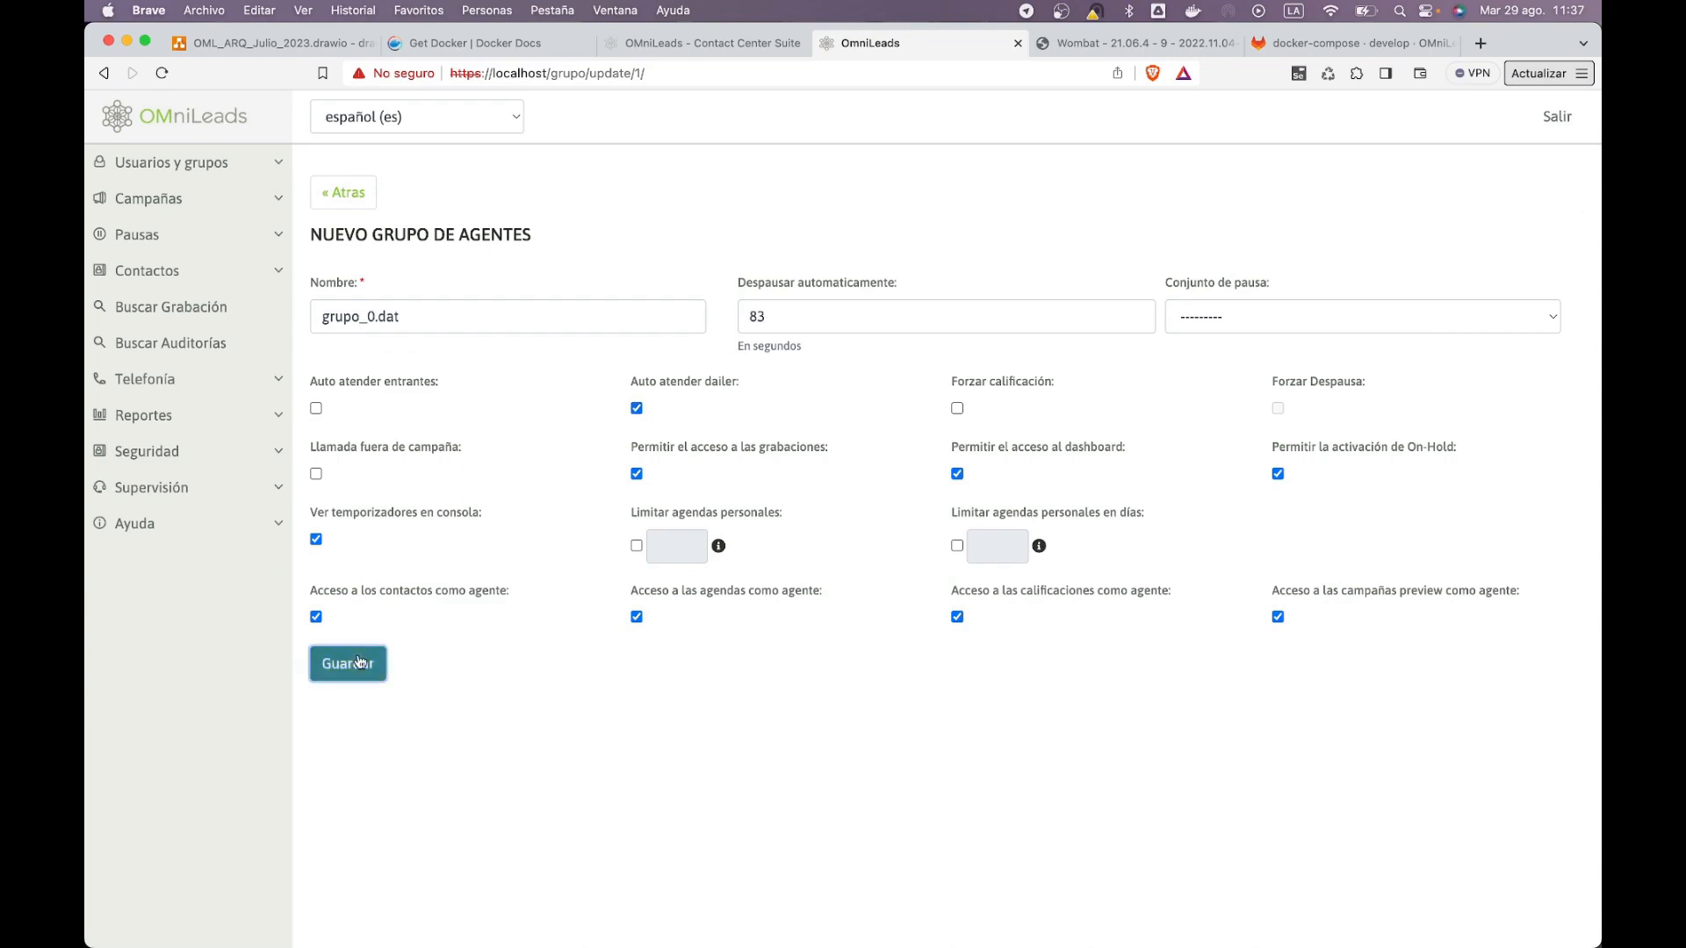
# Step: Reload the agent console, raise the volume and enlarge the console window
pyautogui.press('super+Tab')
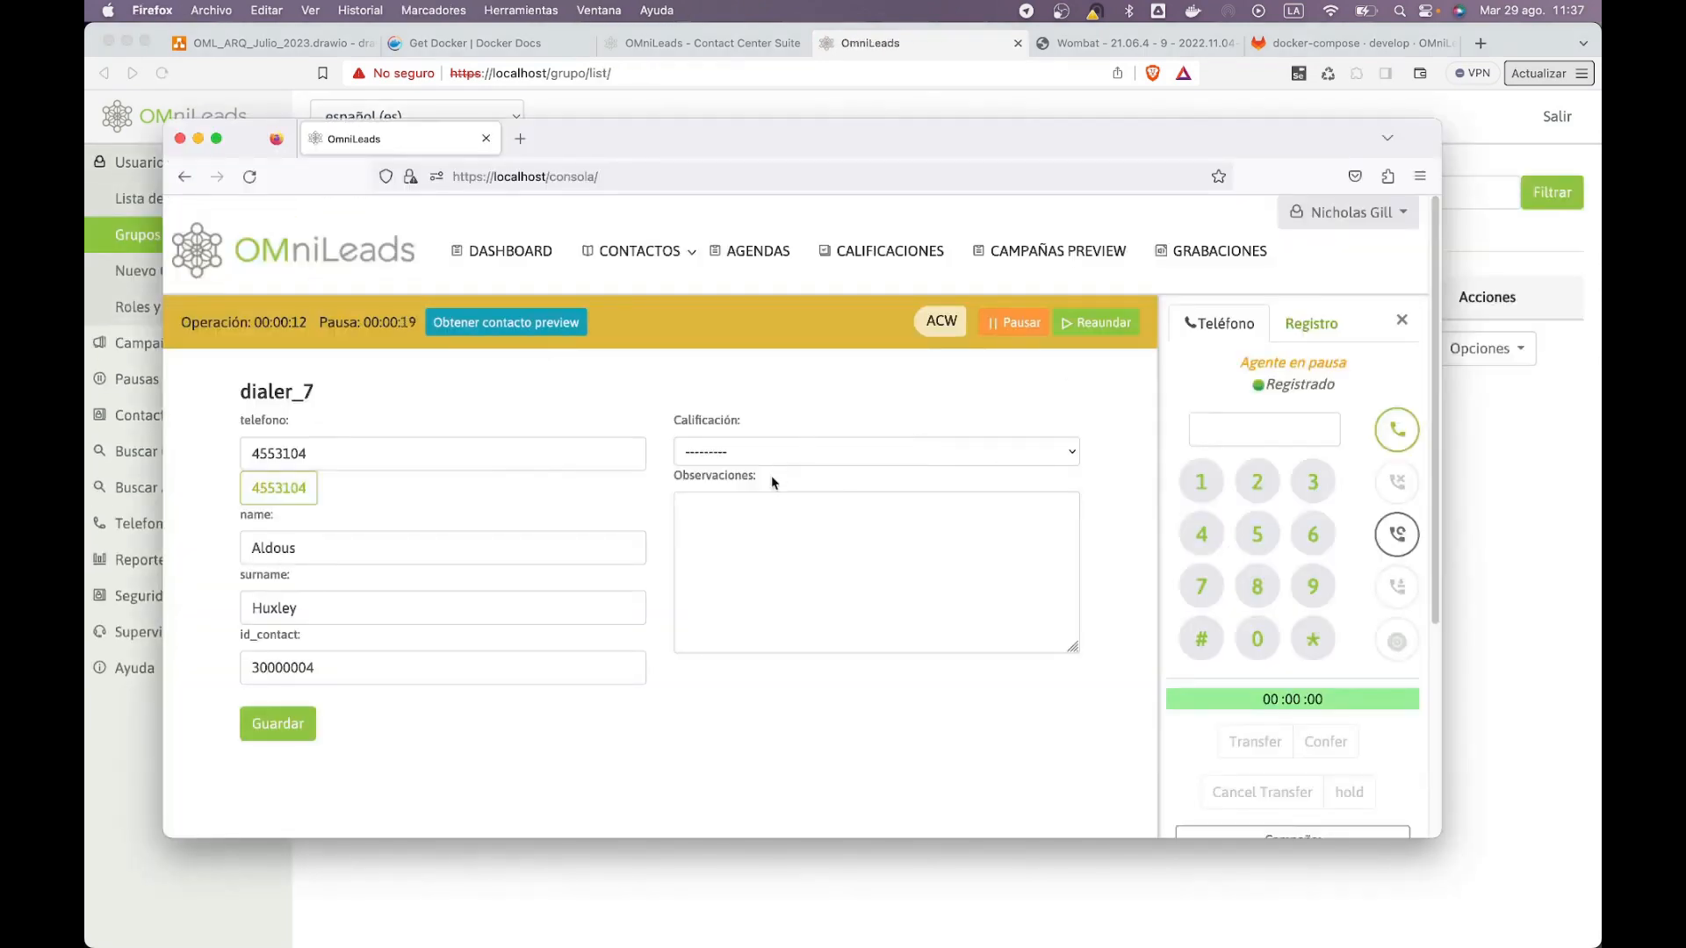
pyautogui.press('super+r')
pyautogui.click(887, 554)
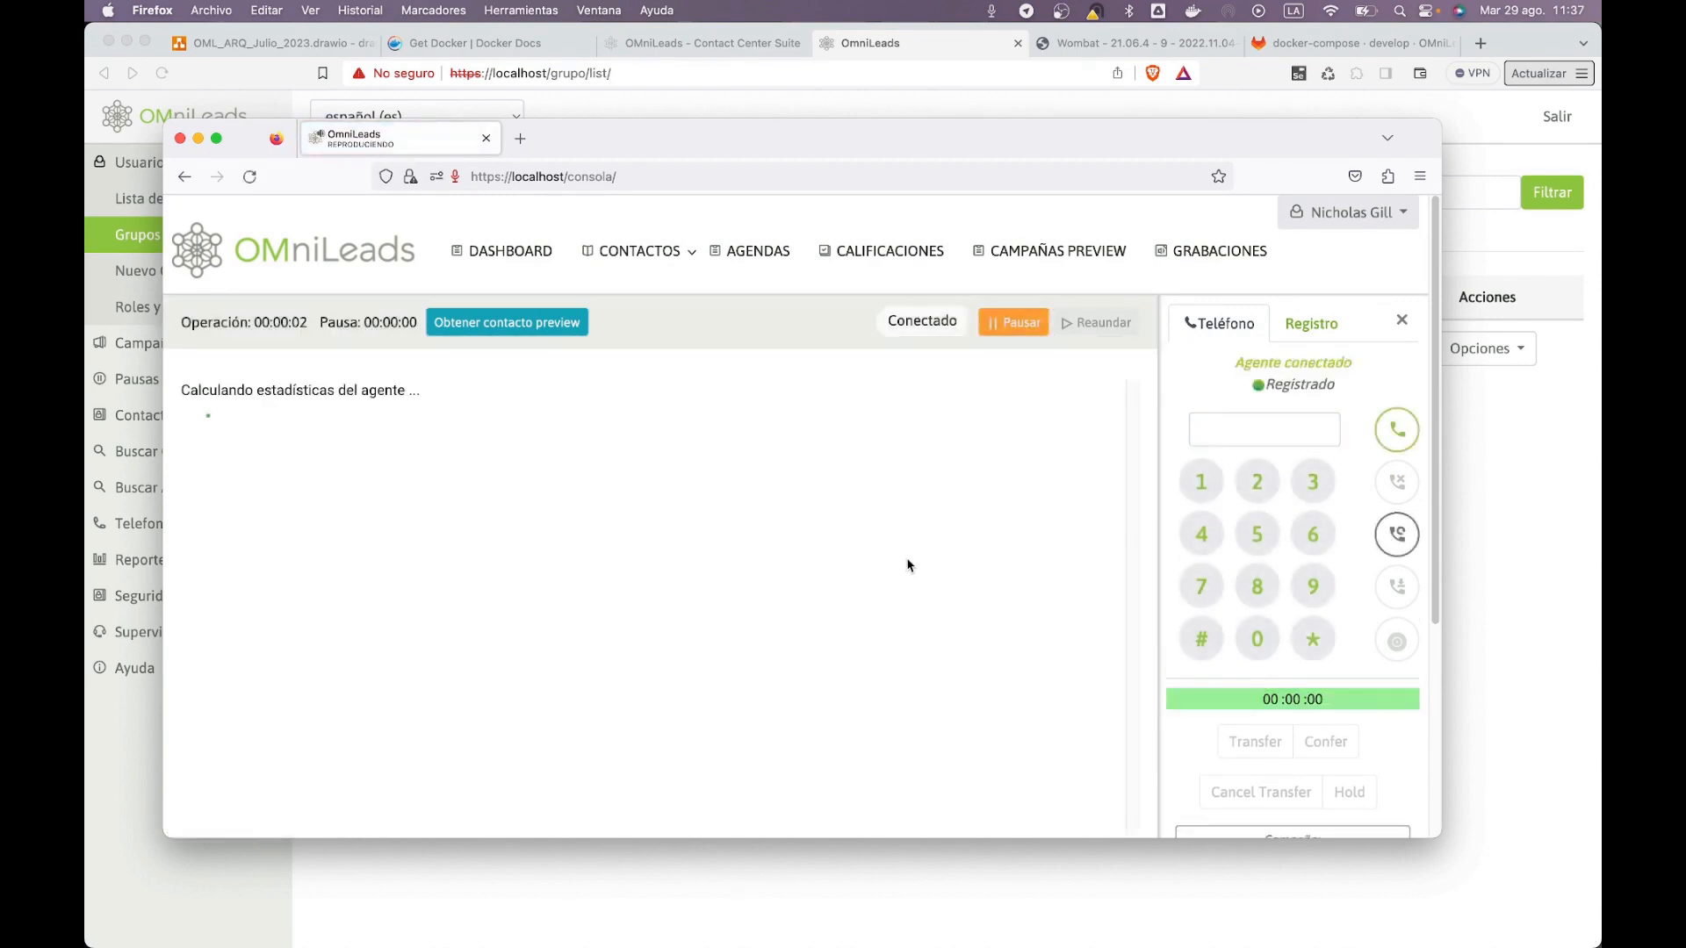
pyautogui.press('XF86AudioRaiseVolume')
pyautogui.press('XF86AudioRaiseVolume')
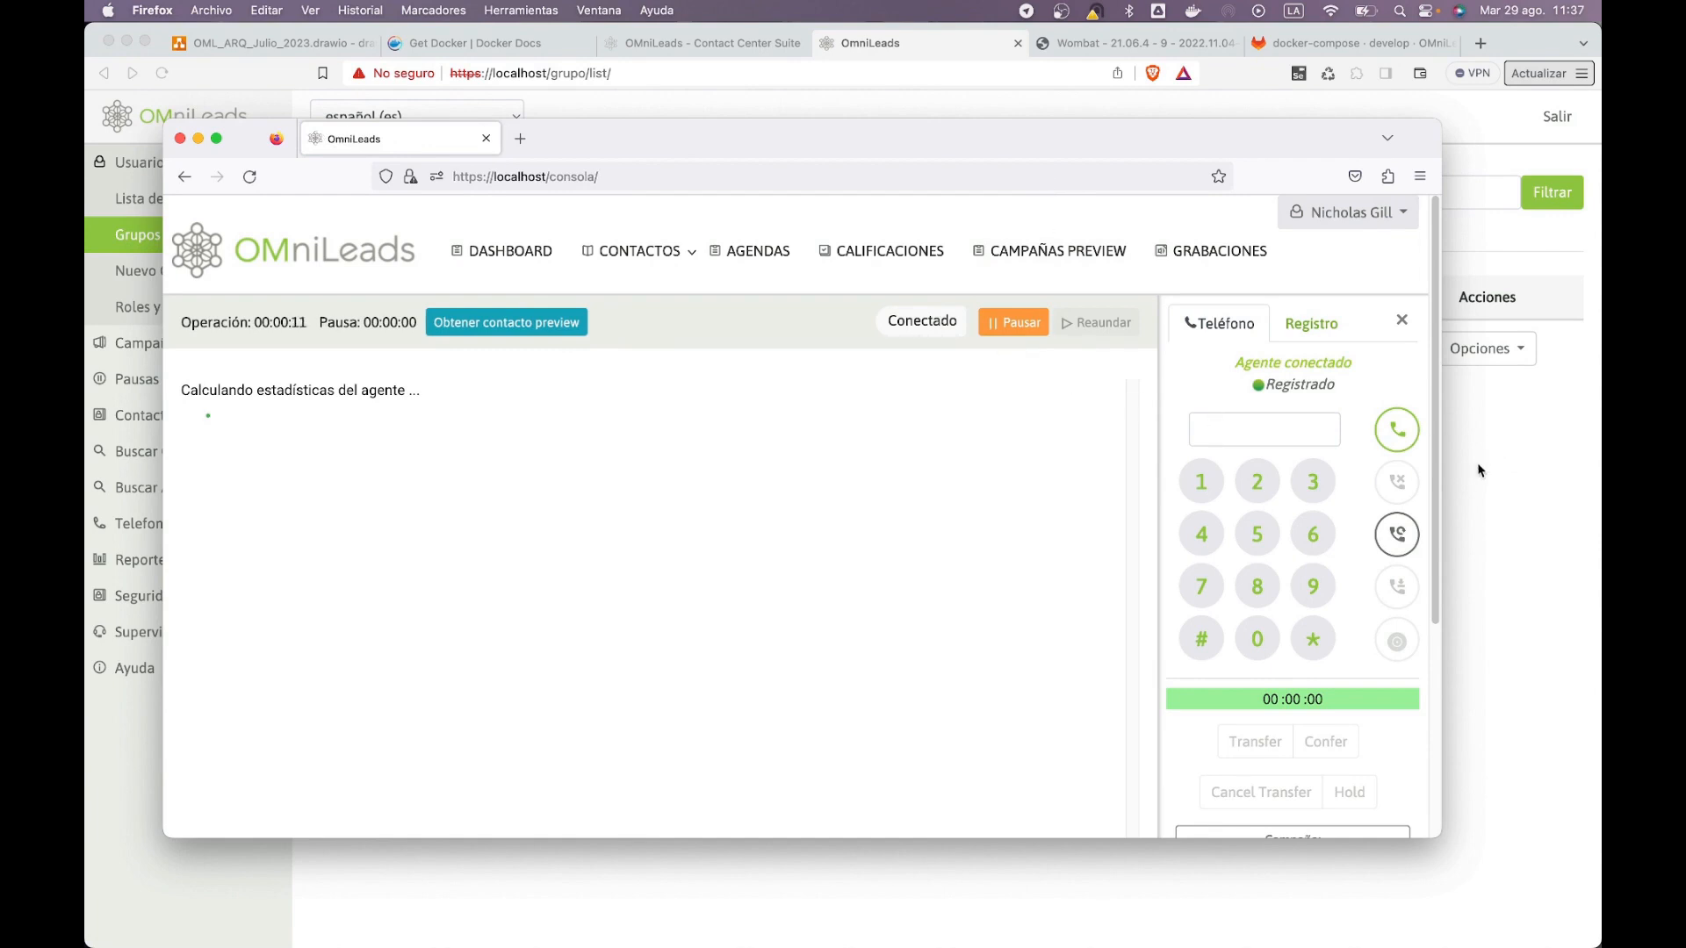
pyautogui.moveTo(1440, 834); pyautogui.dragTo(1476, 885)
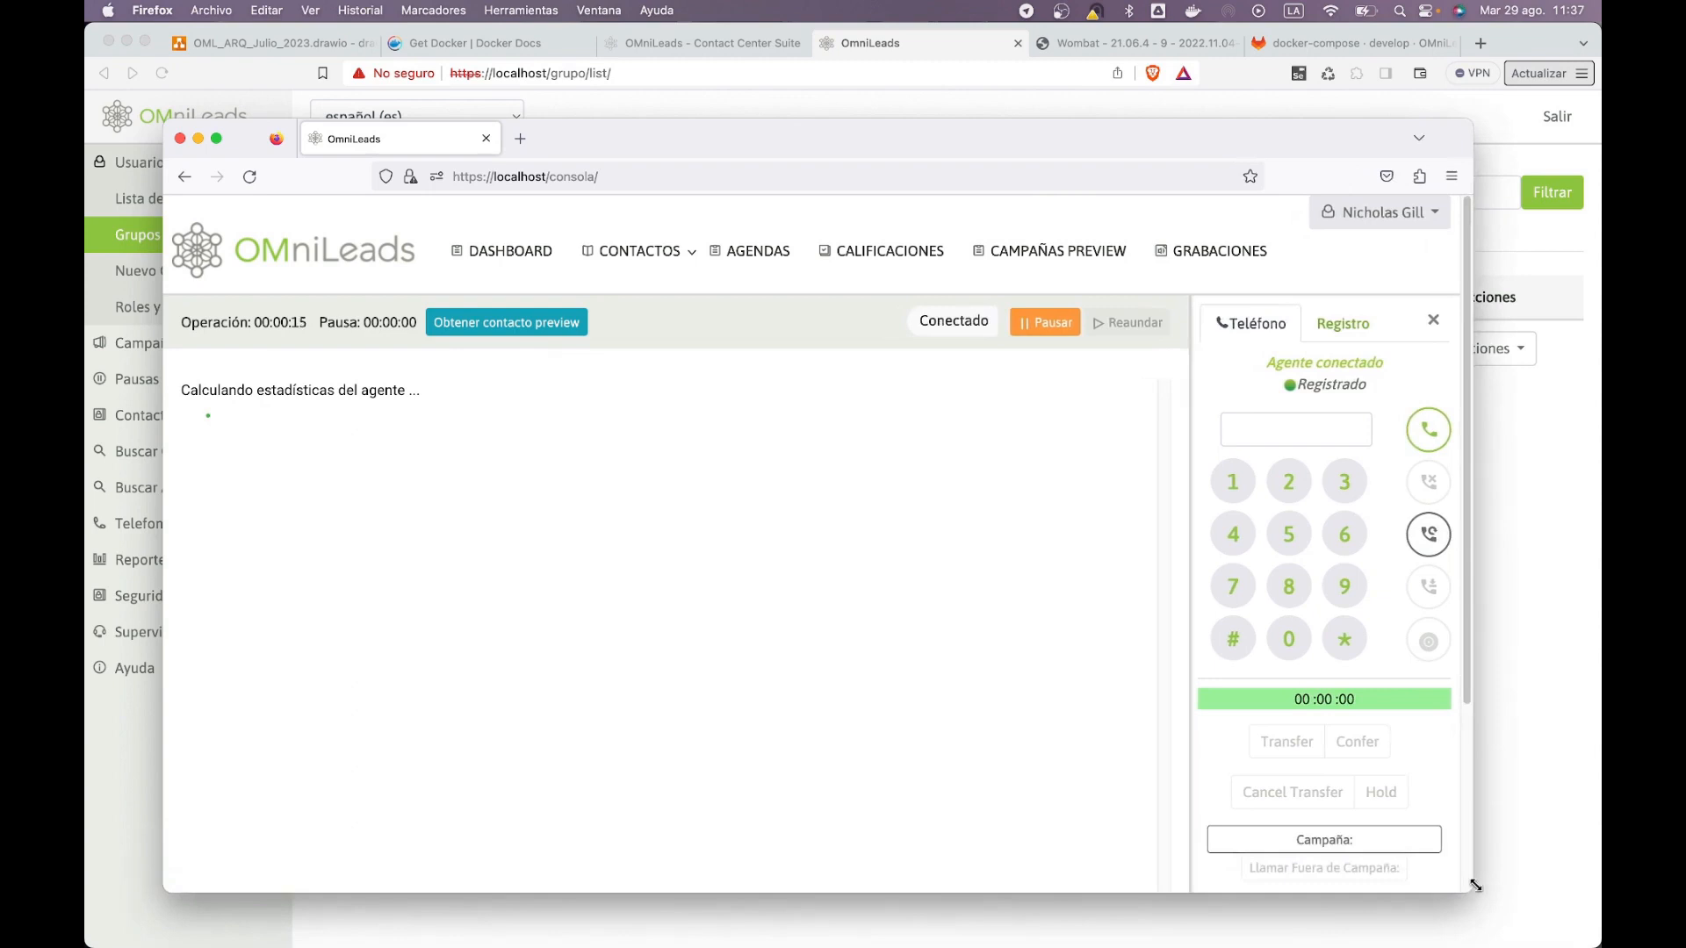
pyautogui.click(1540, 707)
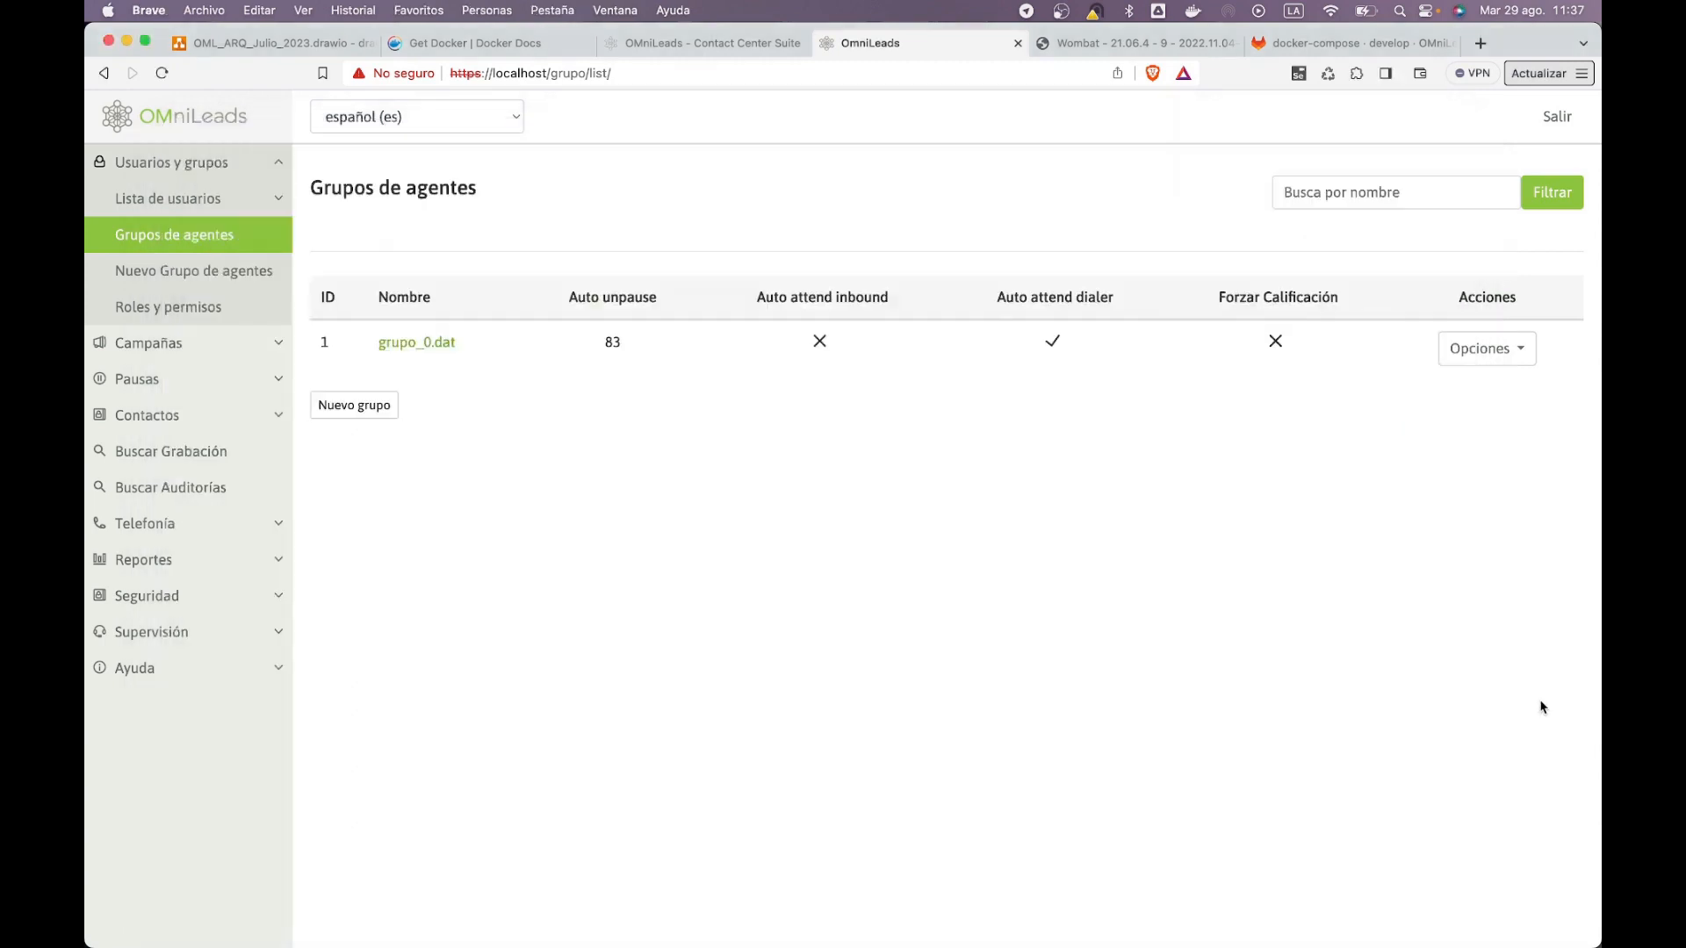
# Step: Check the Campañas Dialer and Agentes supervision pages
pyautogui.click(228, 631)
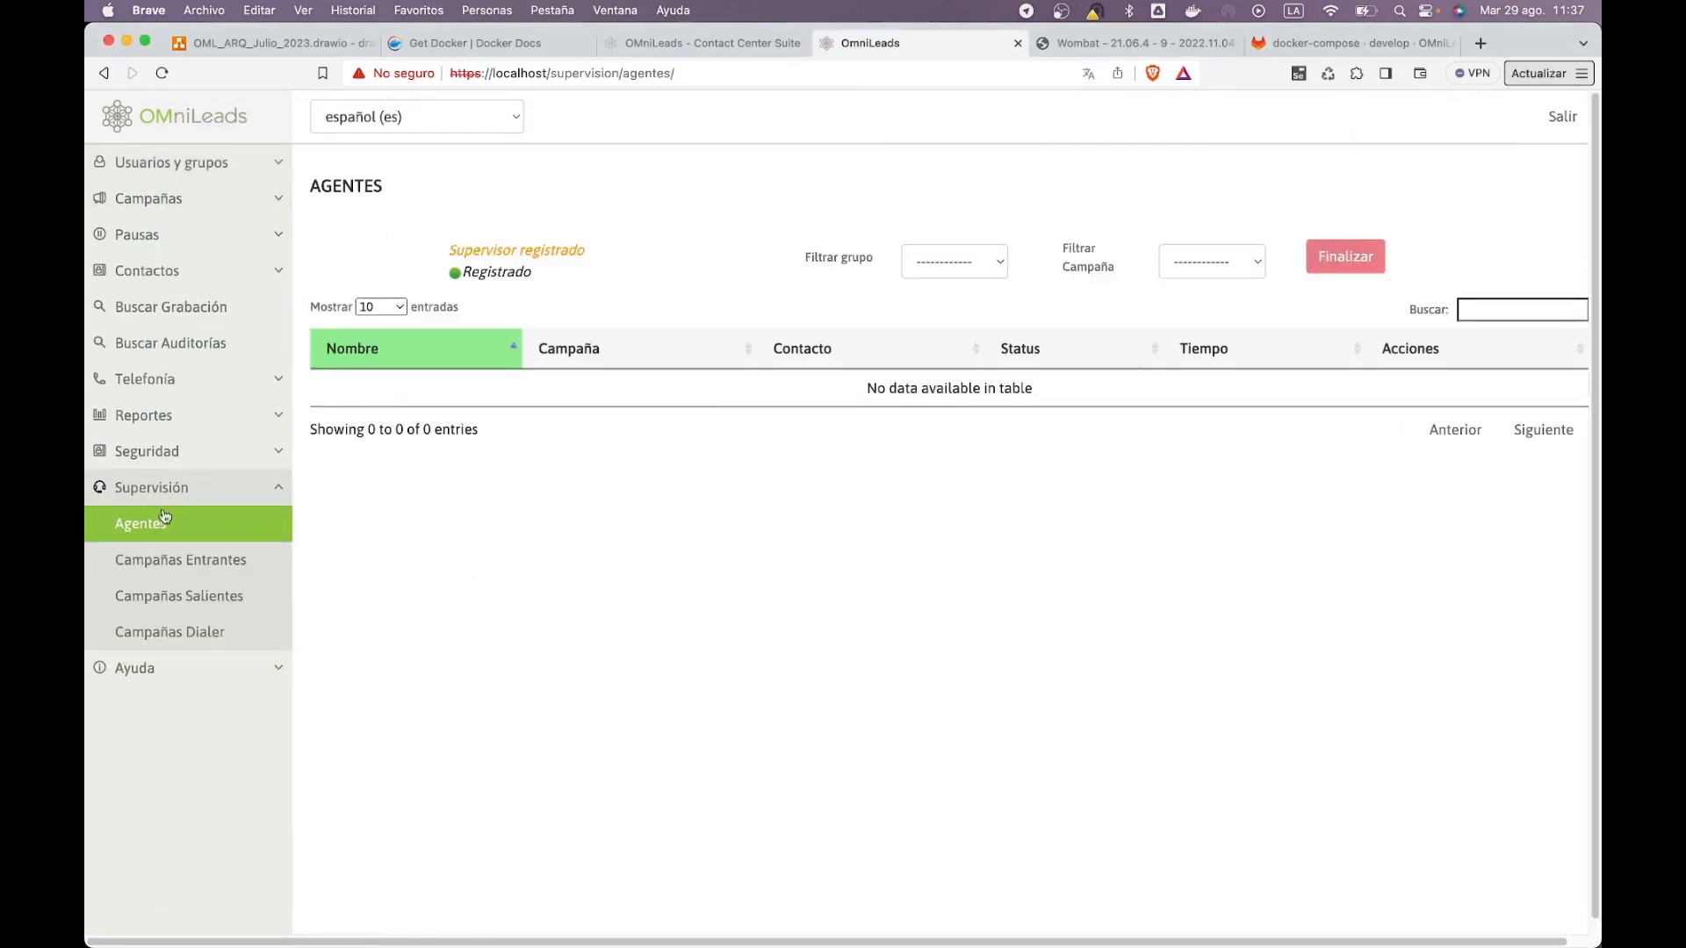
pyautogui.click(165, 622)
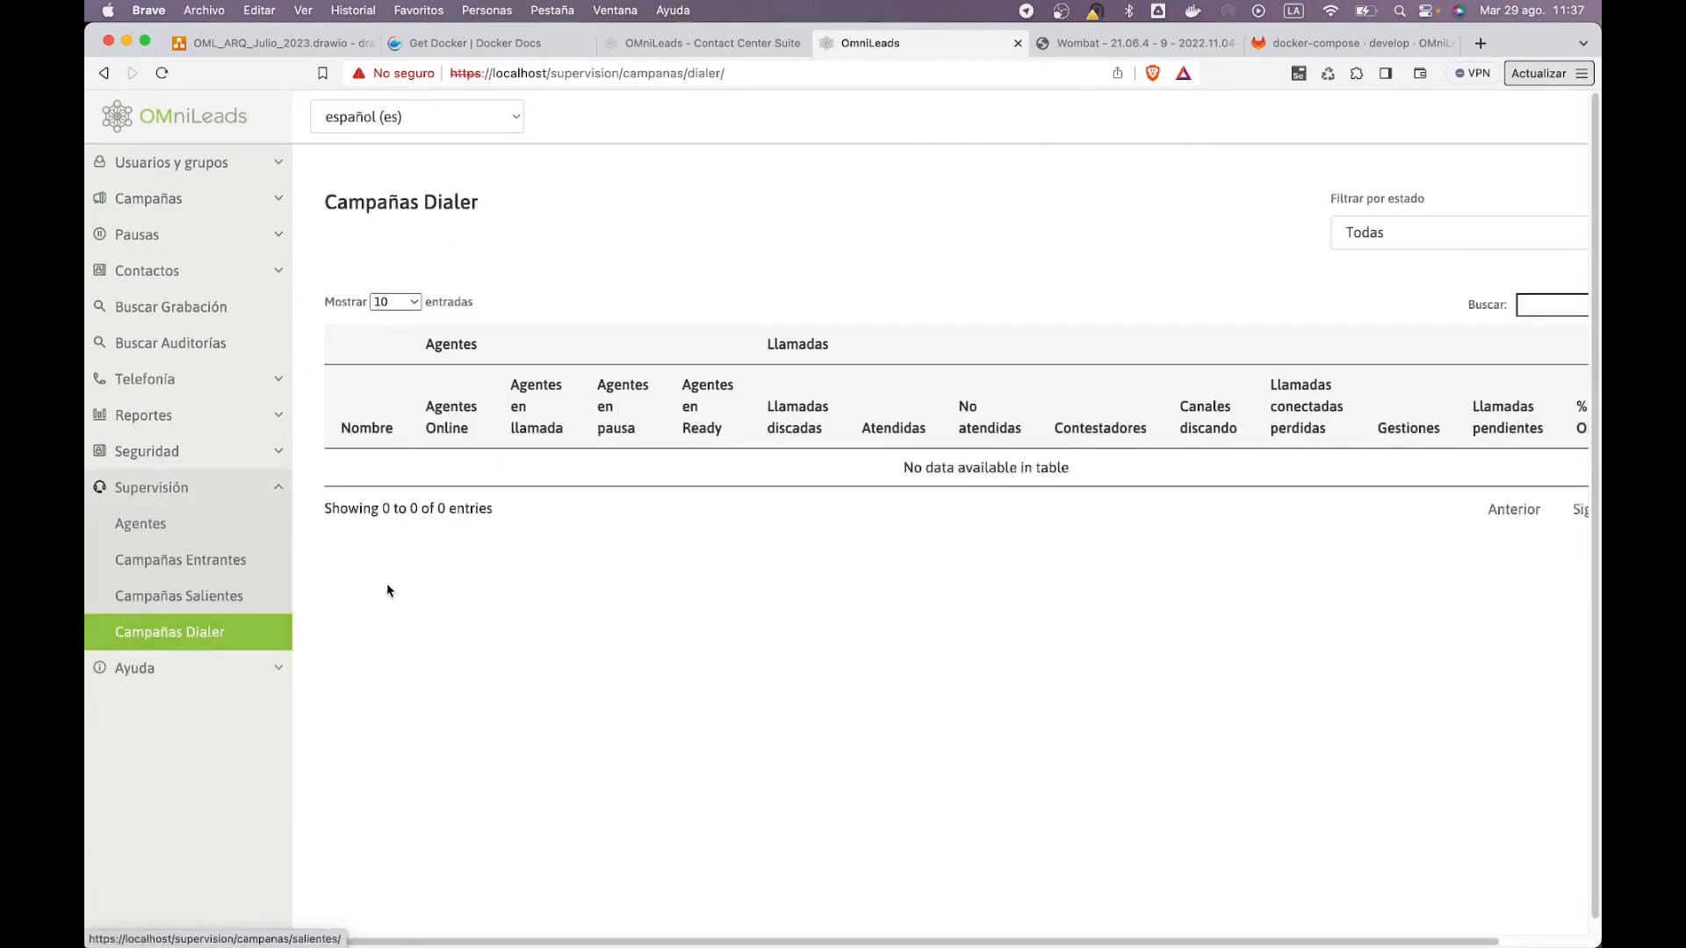
pyautogui.click(190, 527)
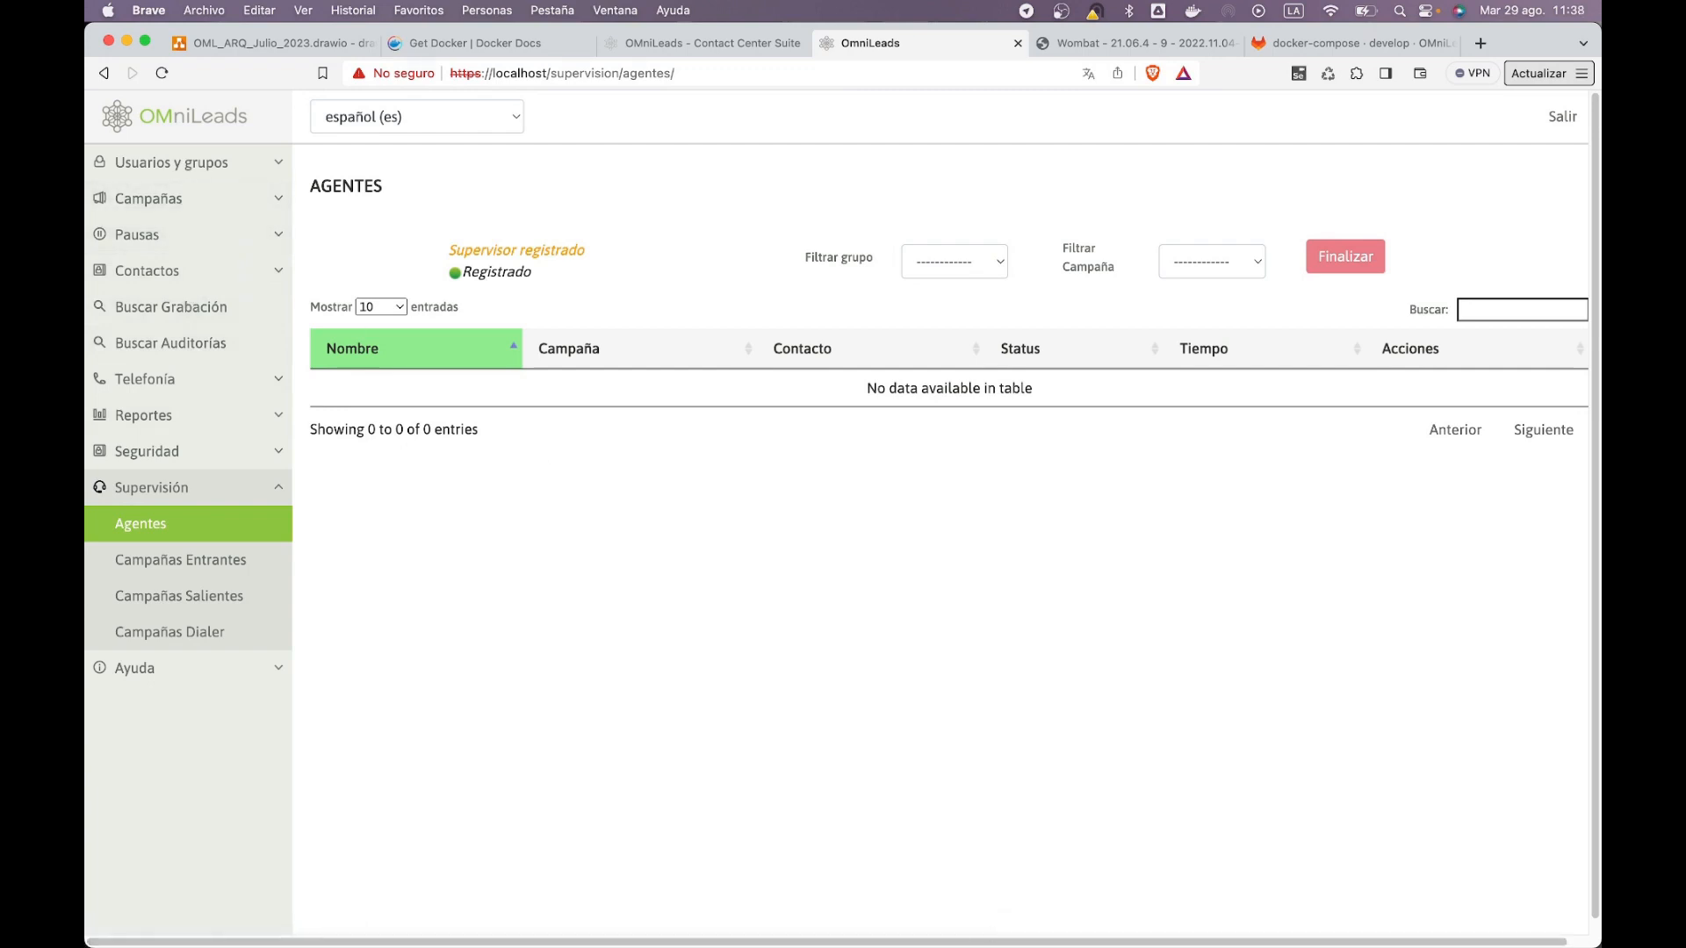
# Step: Hang up the auto-answered dialer_7 call and resume the agent after each call
pyautogui.click(990, 914)
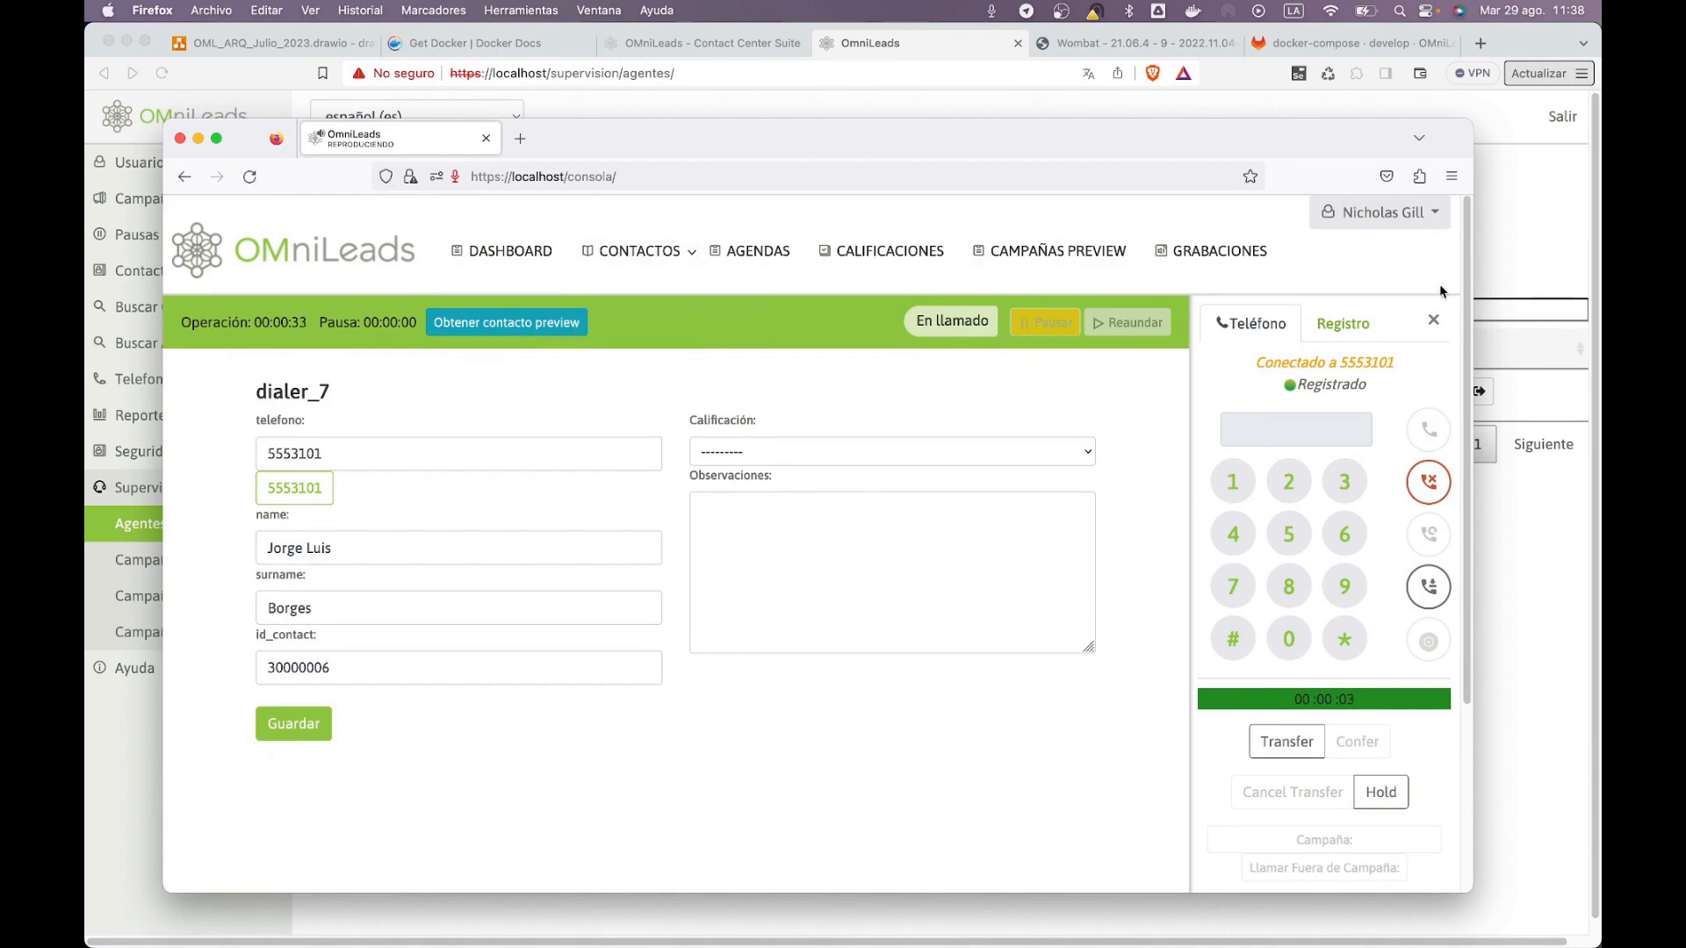
pyautogui.click(1429, 485)
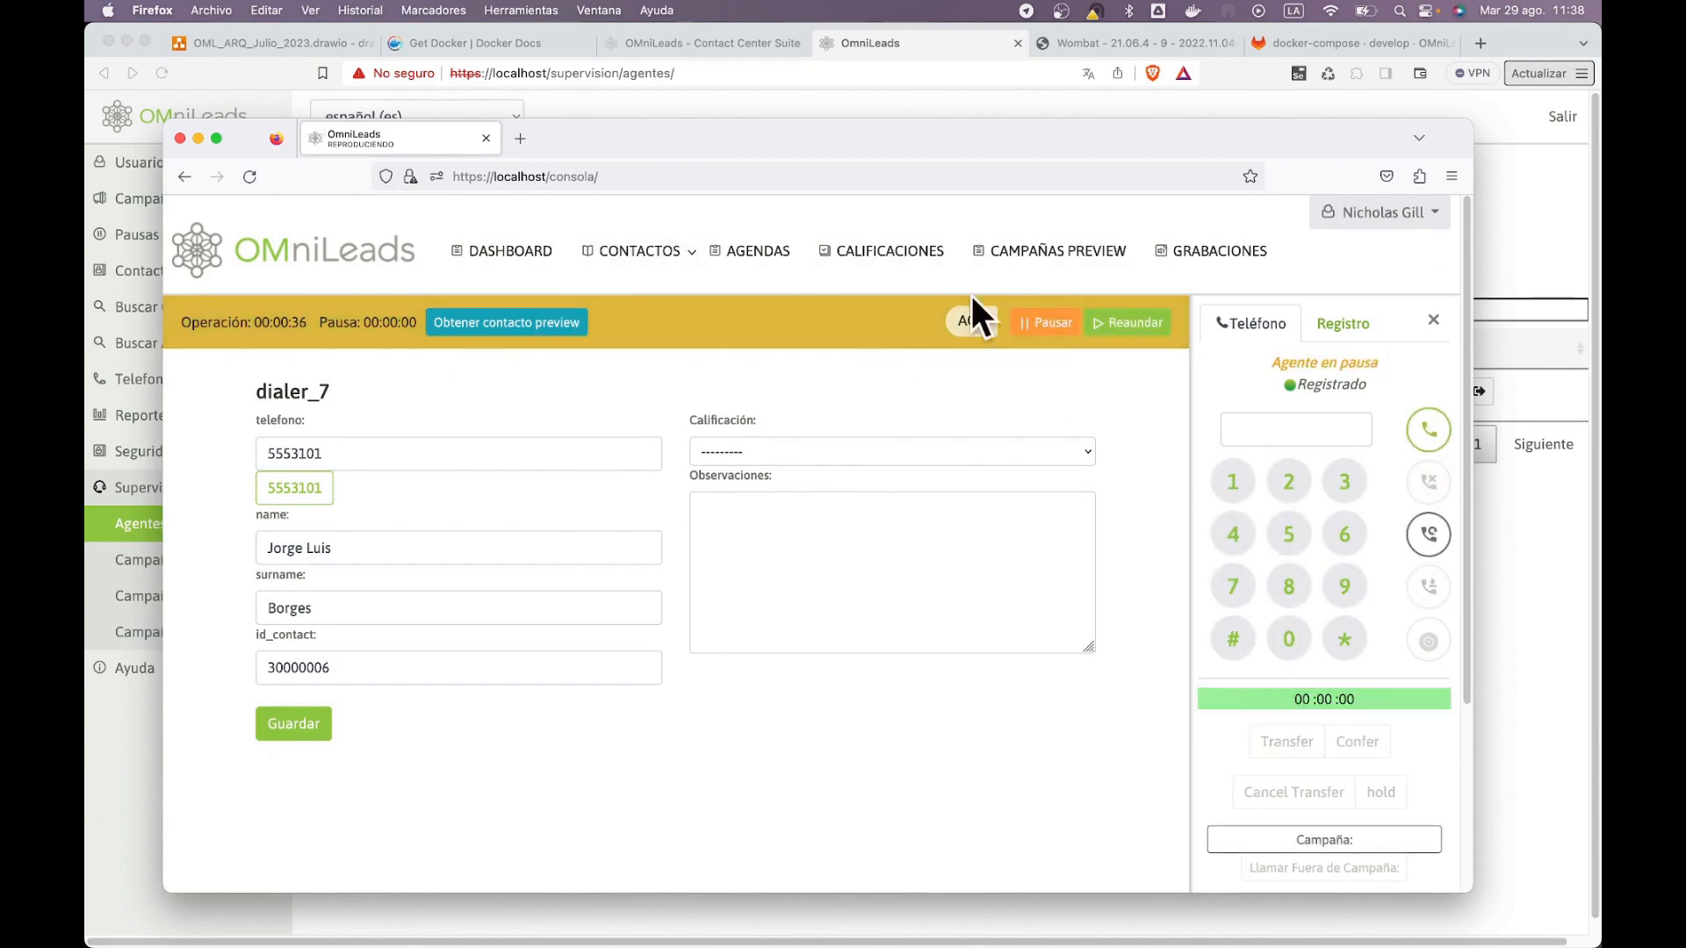
pyautogui.click(1130, 322)
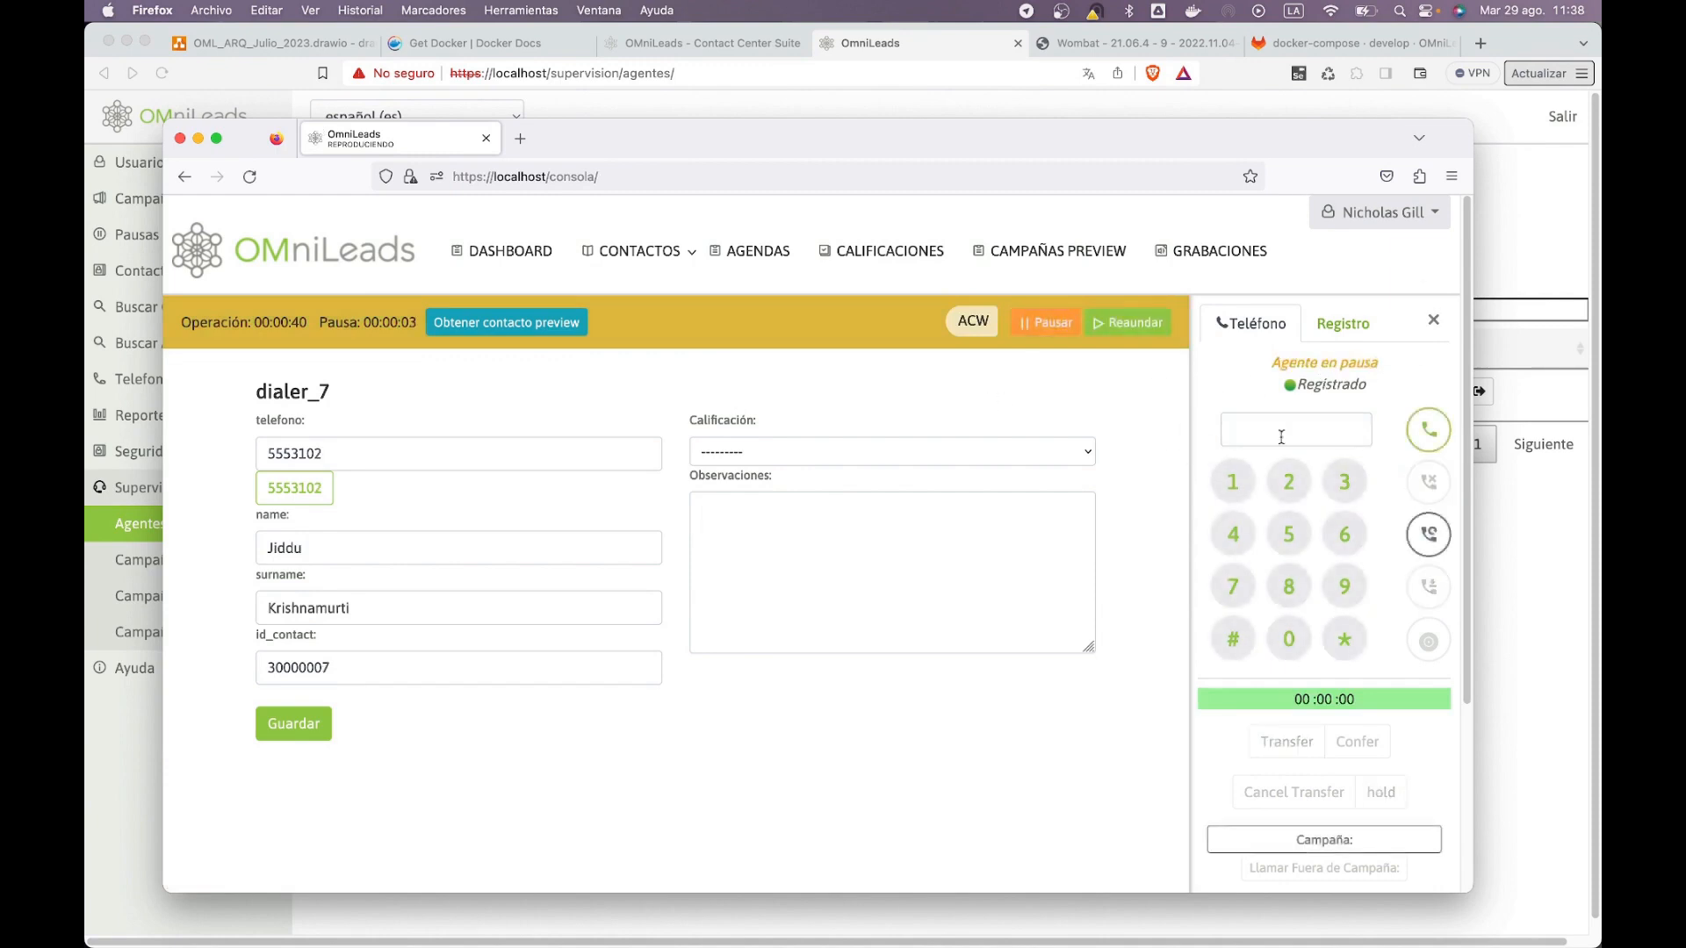
pyautogui.click(1147, 331)
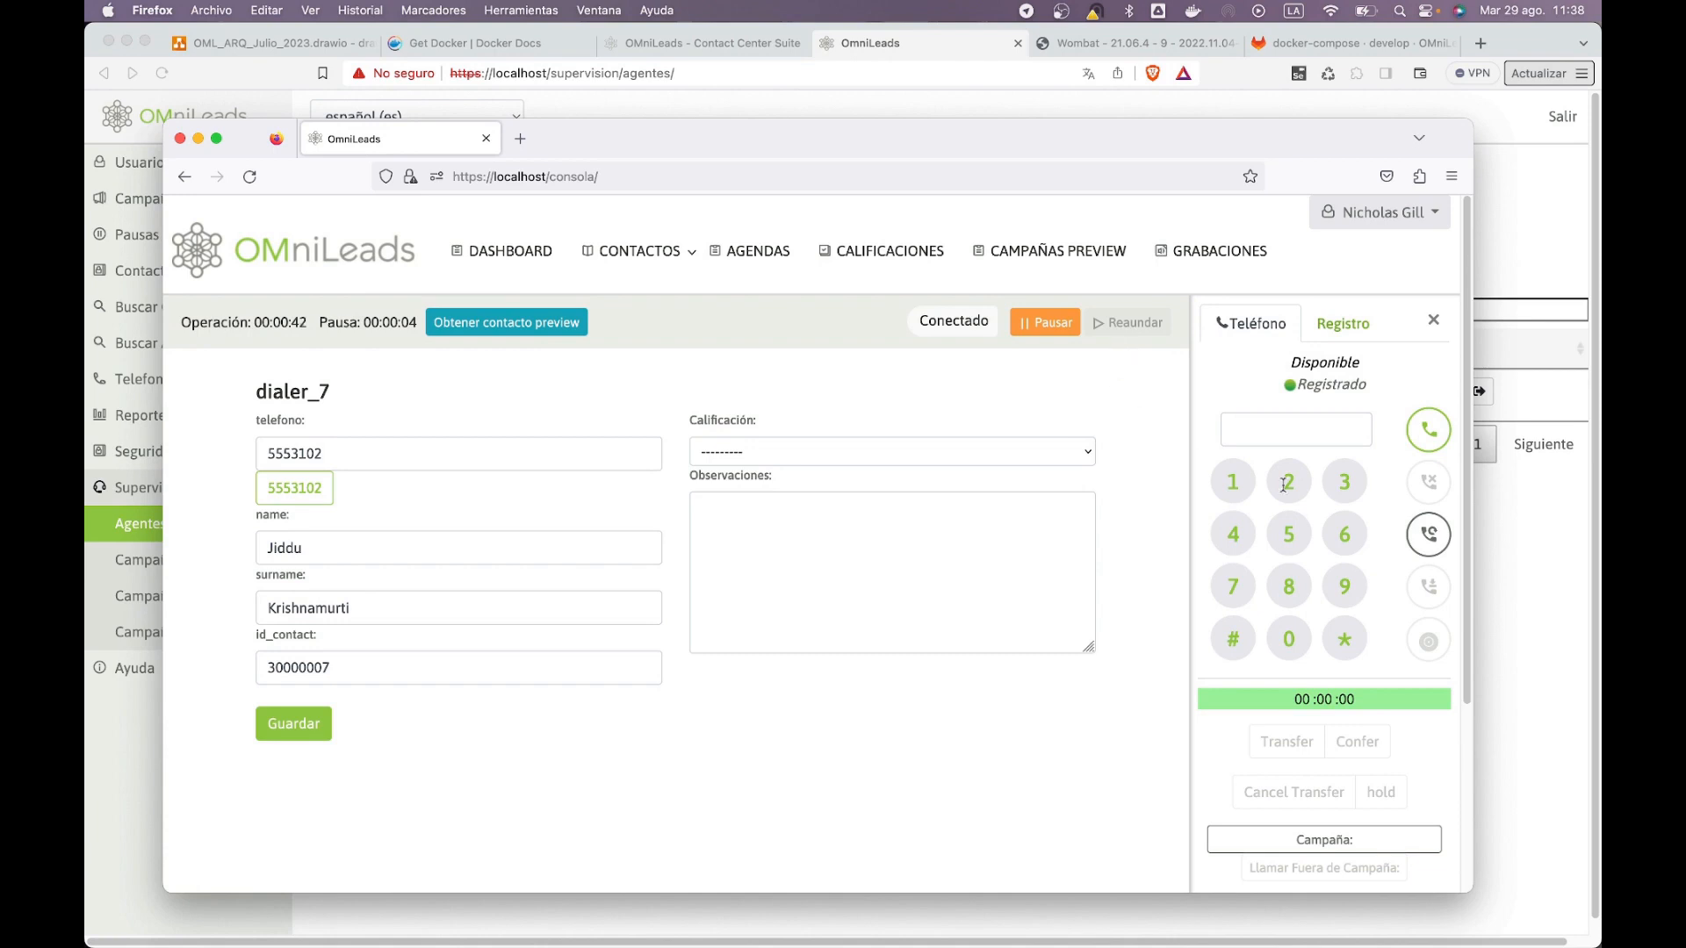
pyautogui.press('super+Tab')
# Step: Show the dialer campaign list, check the agent console, then go to WombatDialer's home dashboard
pyautogui.click(158, 199)
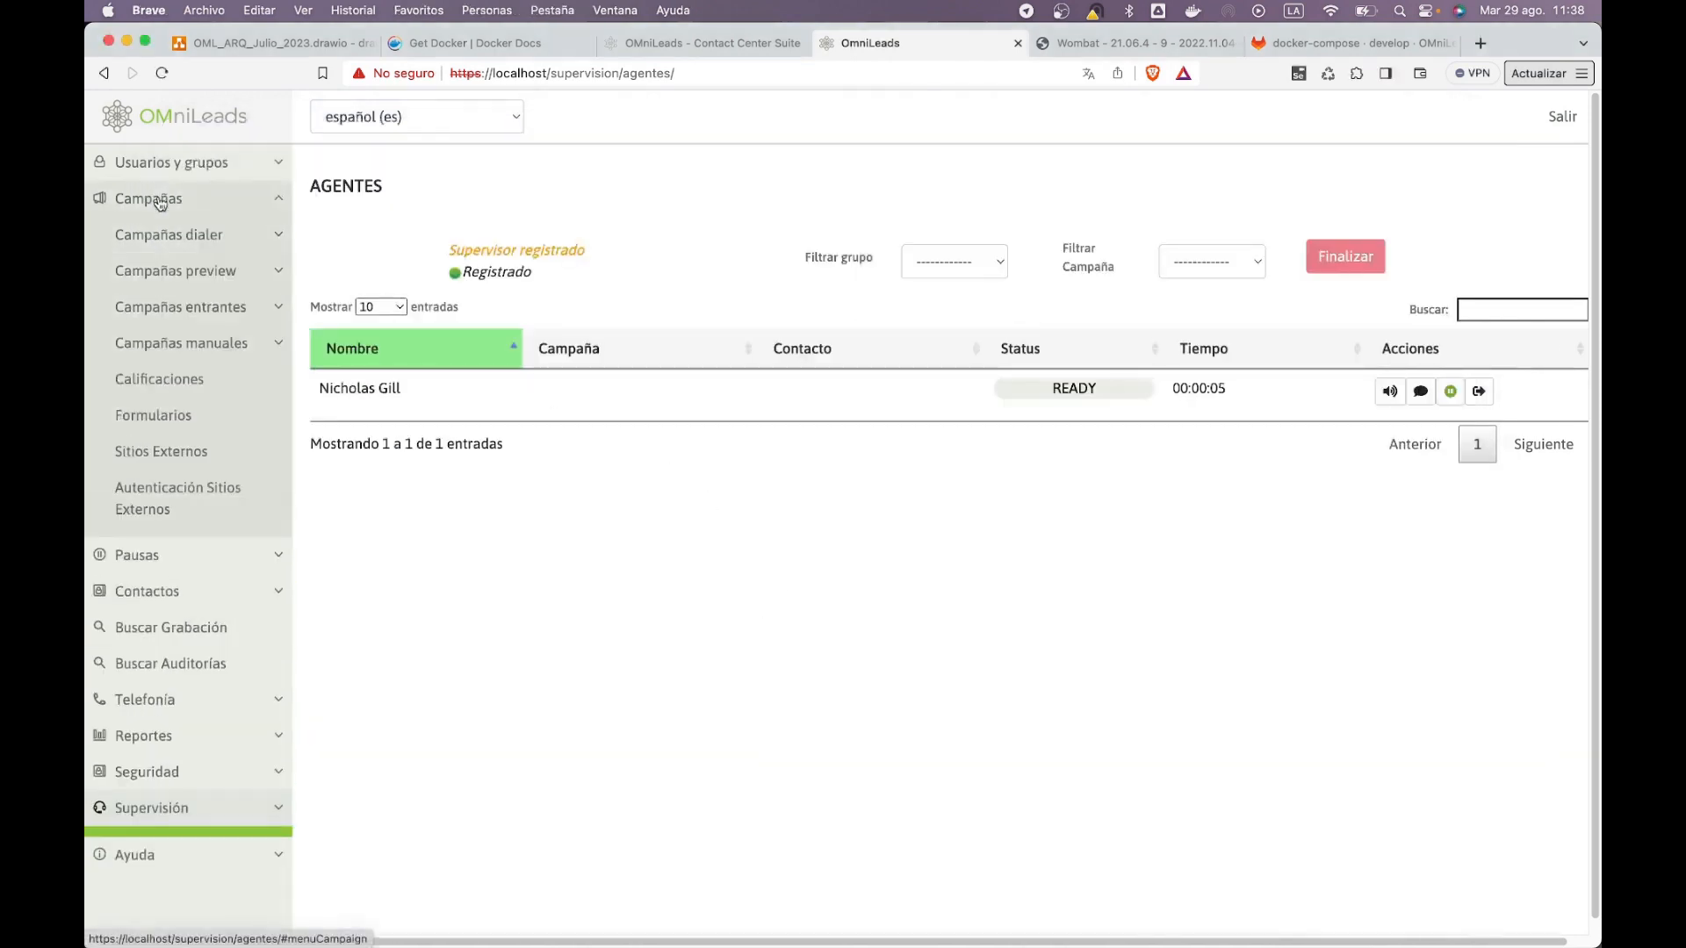
pyautogui.click(168, 234)
pyautogui.click(180, 271)
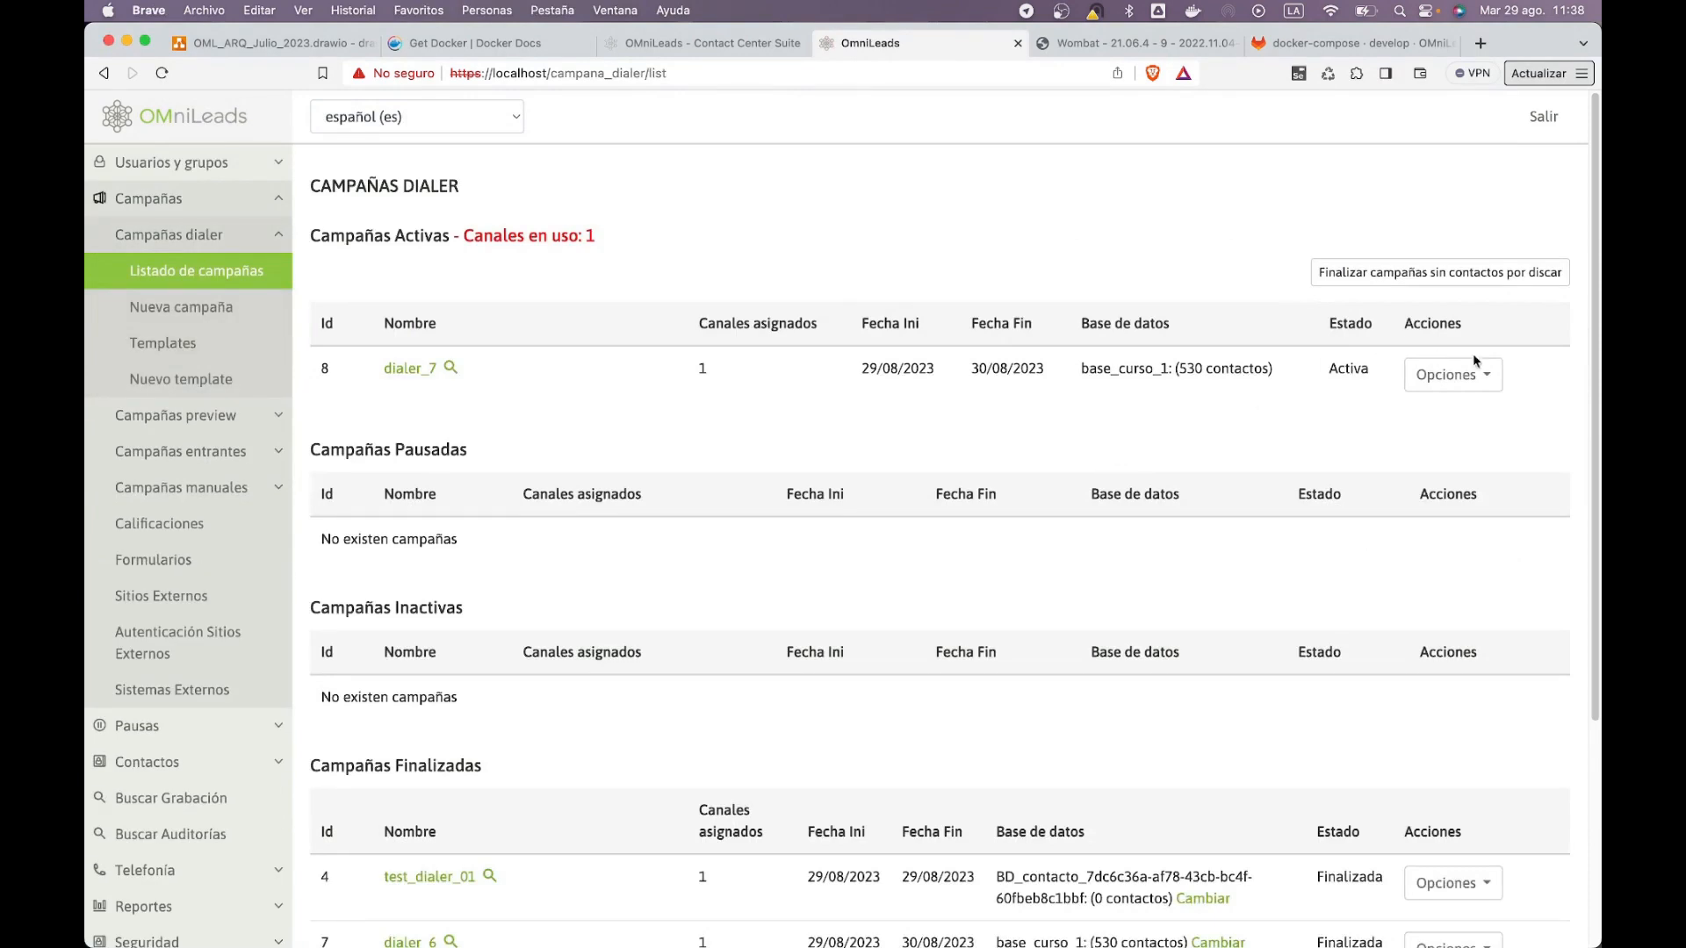
pyautogui.press('super+Tab')
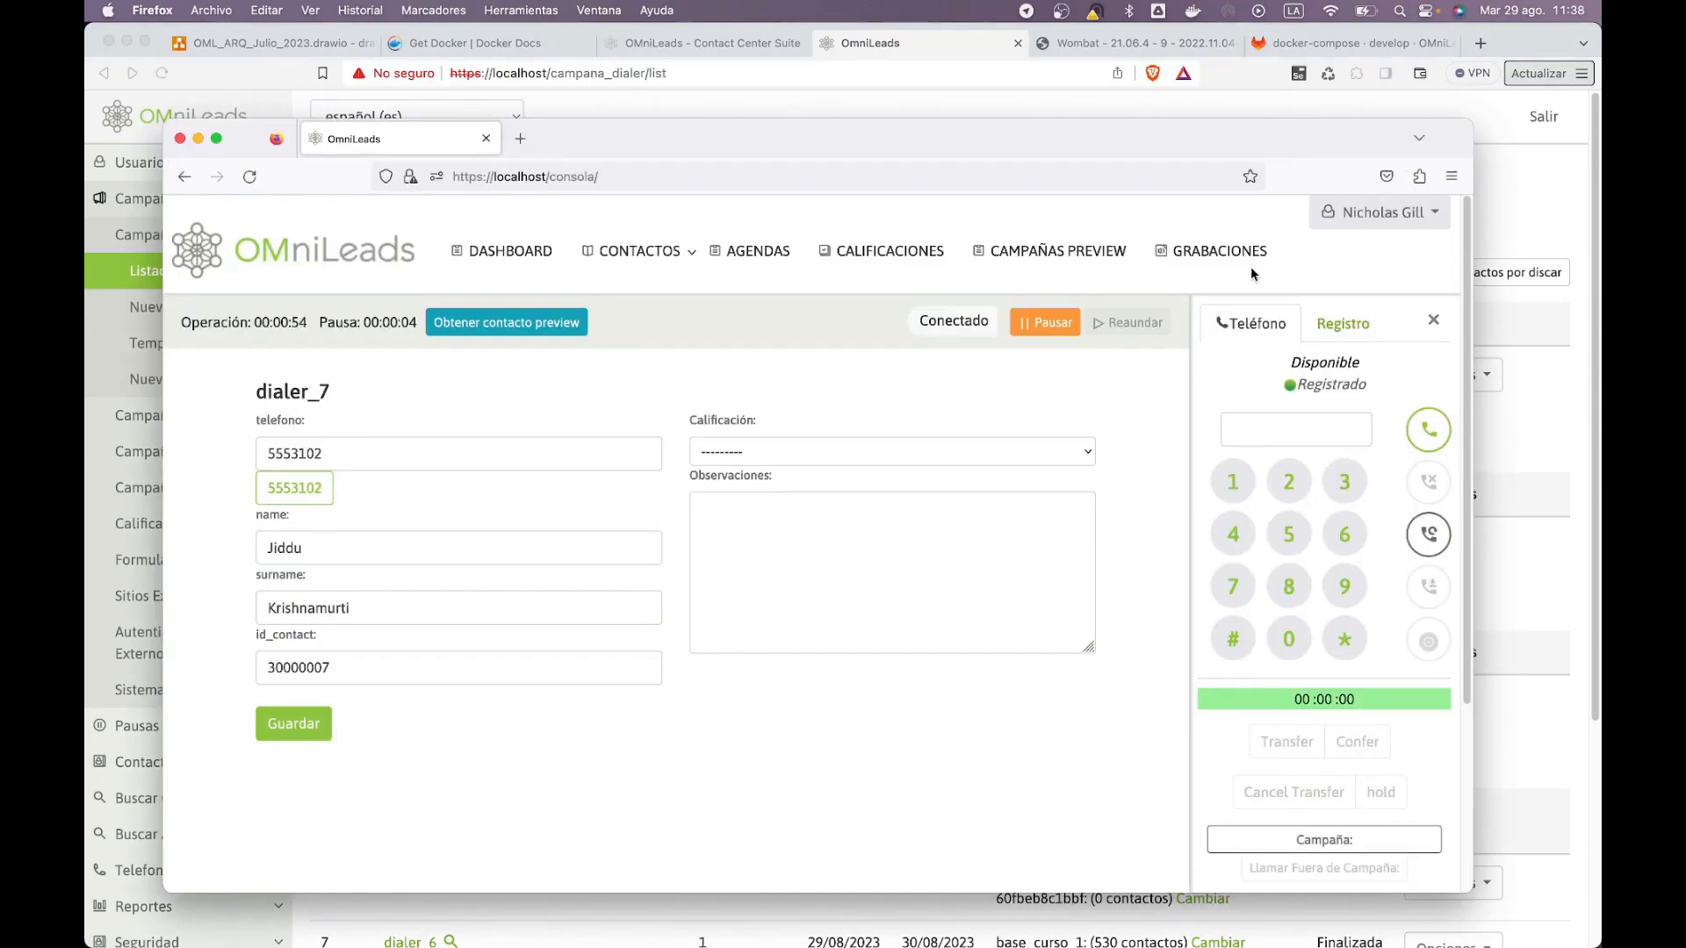
pyautogui.click(1097, 45)
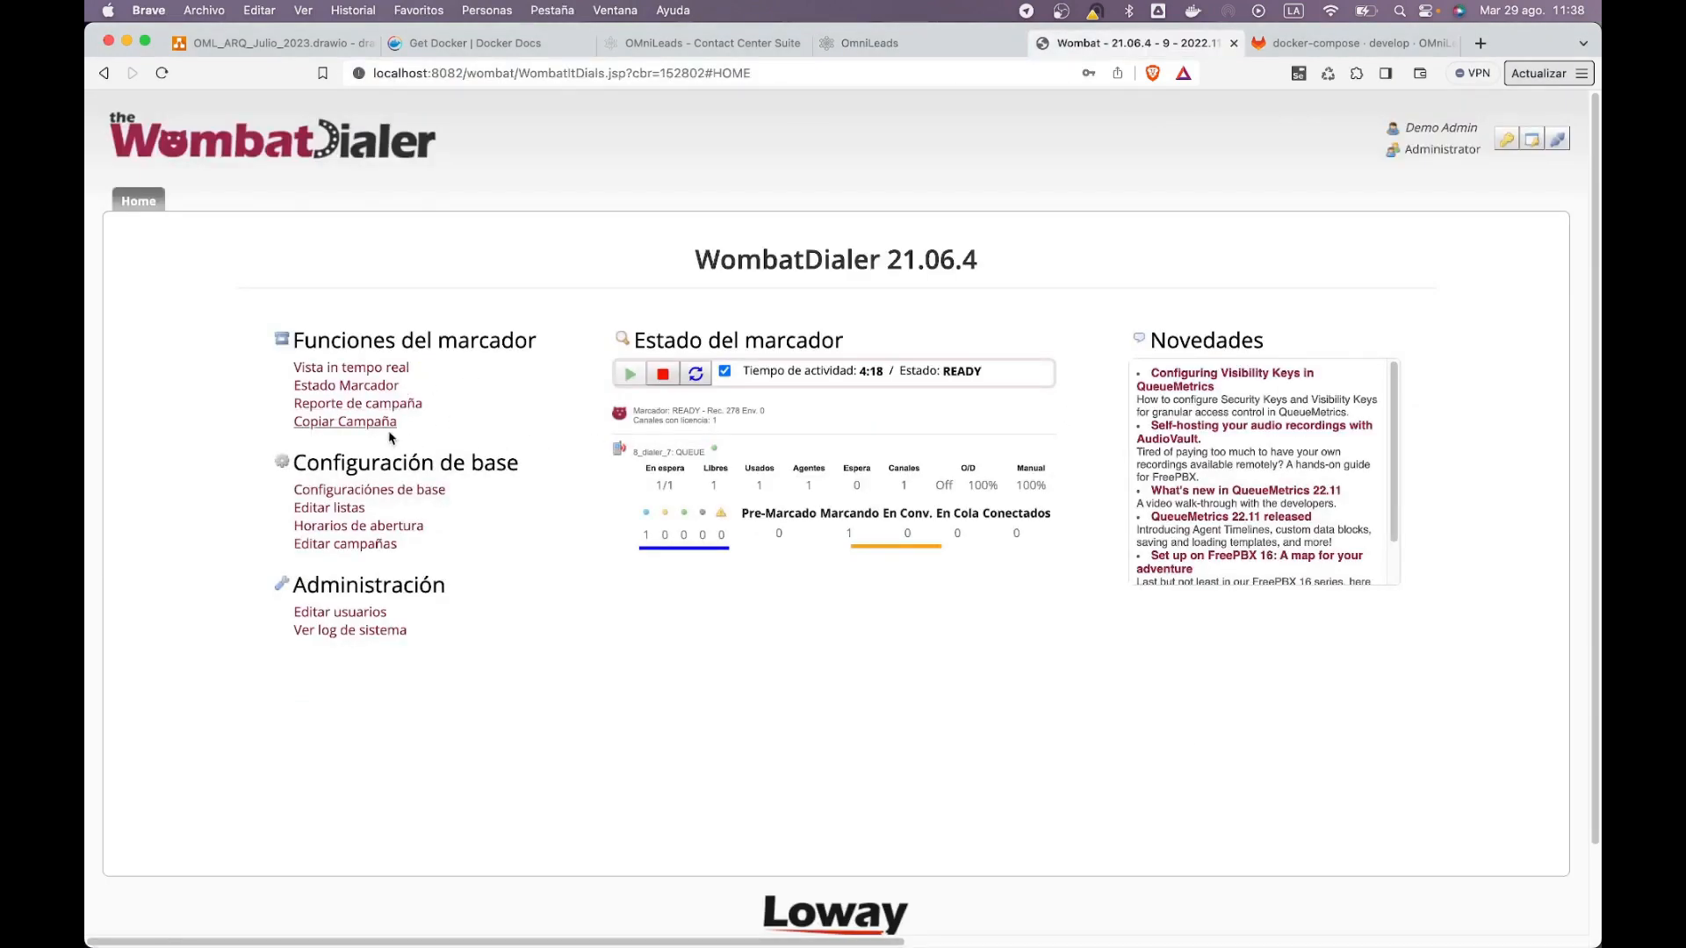
# Step: View the running 8_dialer_7 execution in WombatDialer's real-time active executions
pyautogui.click(391, 370)
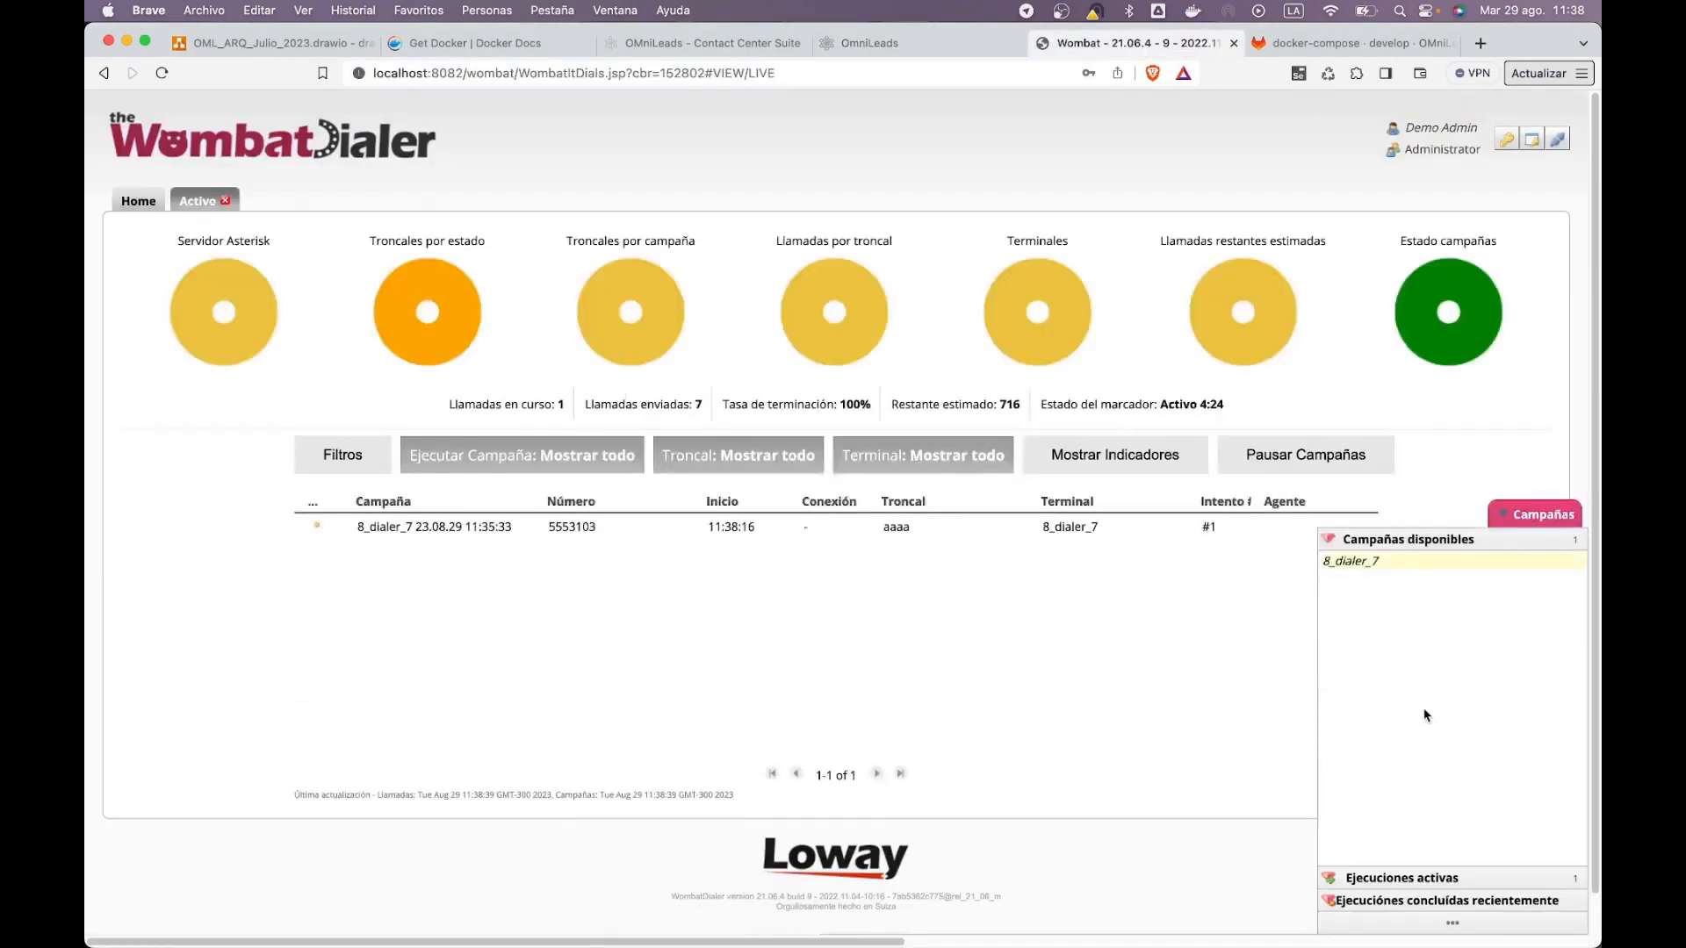
pyautogui.click(1434, 873)
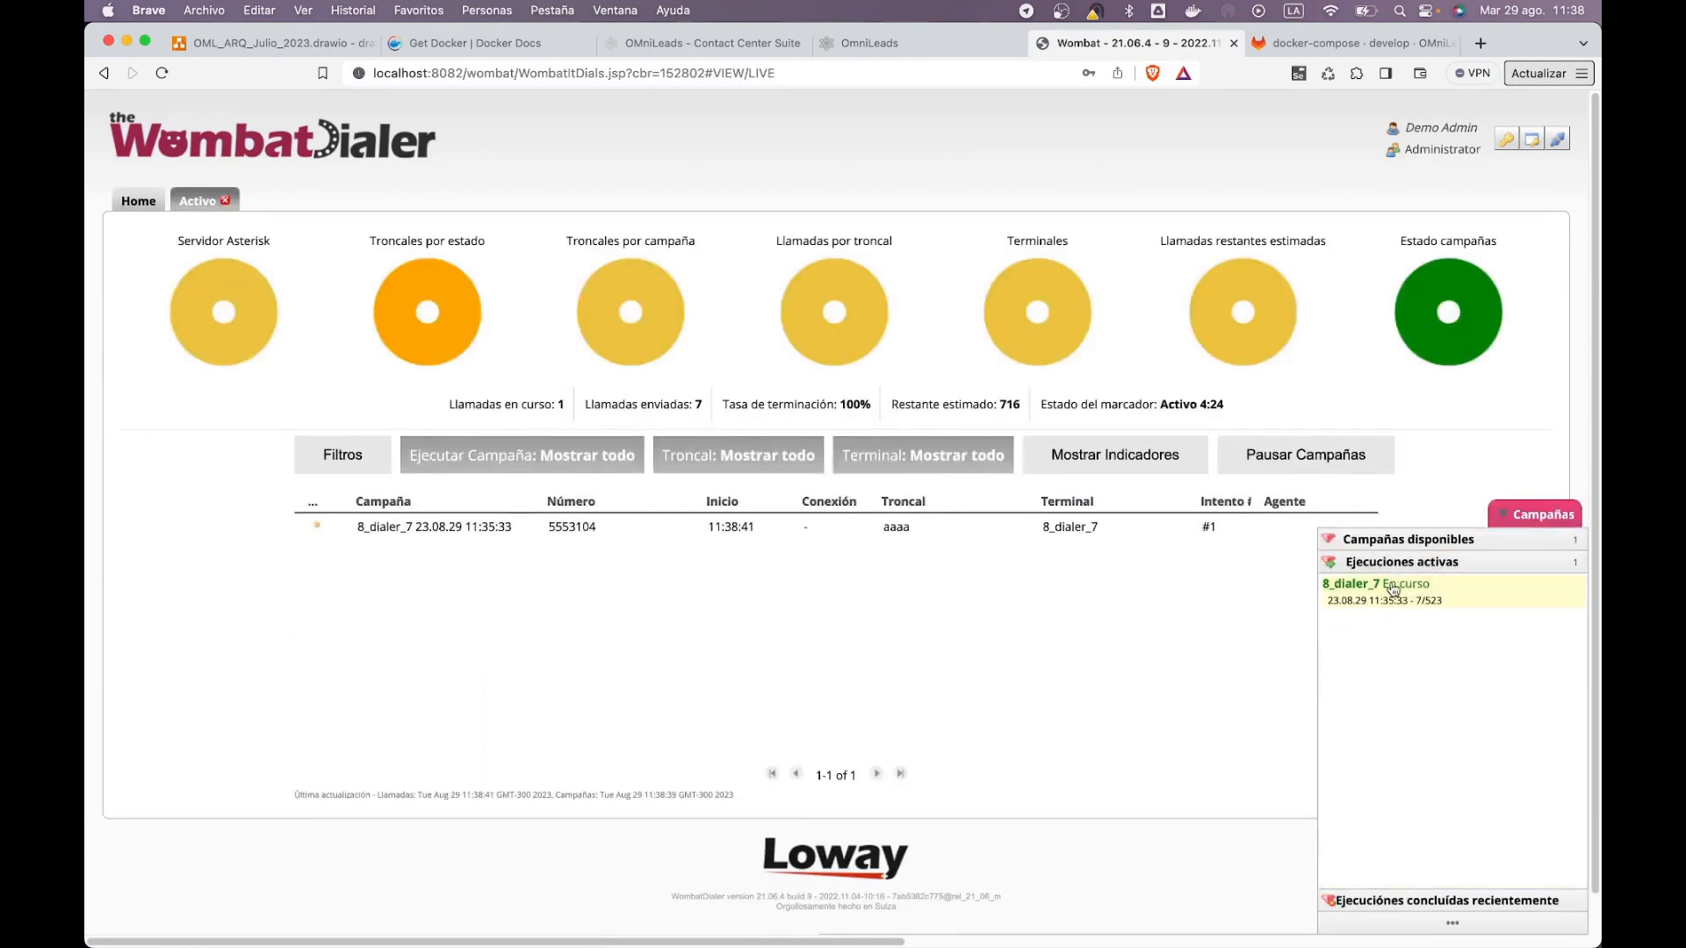
pyautogui.click(1391, 586)
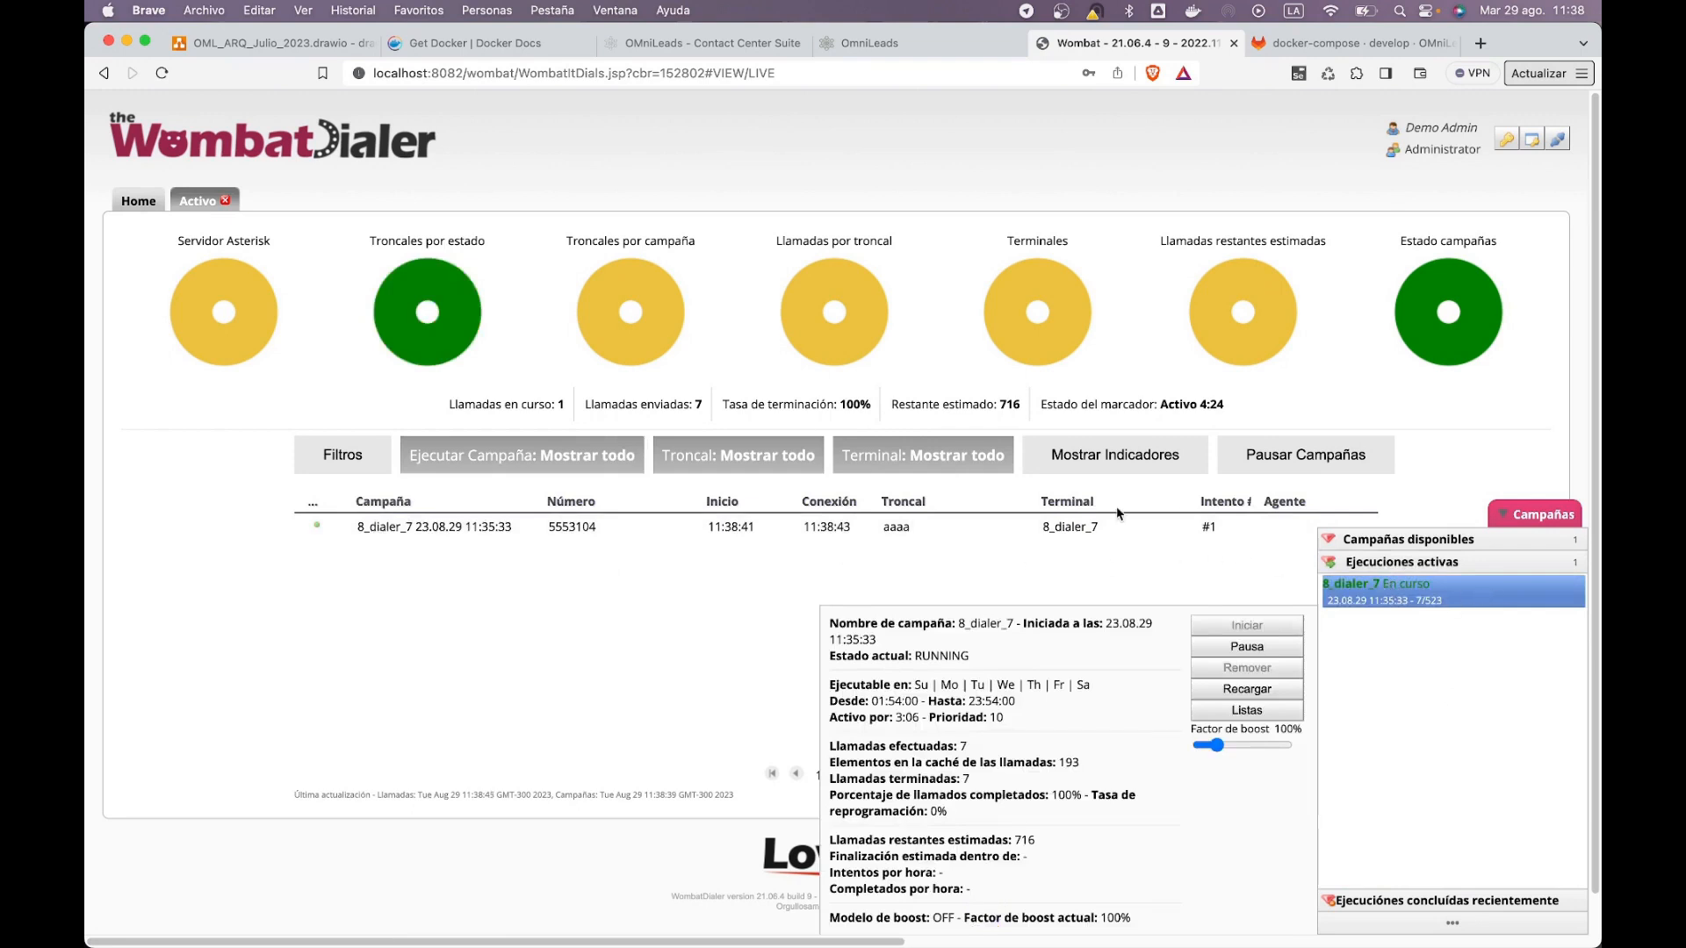
# Step: Hang up the agent's dialer call, log the agent out, and return to the campaign list
pyautogui.press('super+Tab')
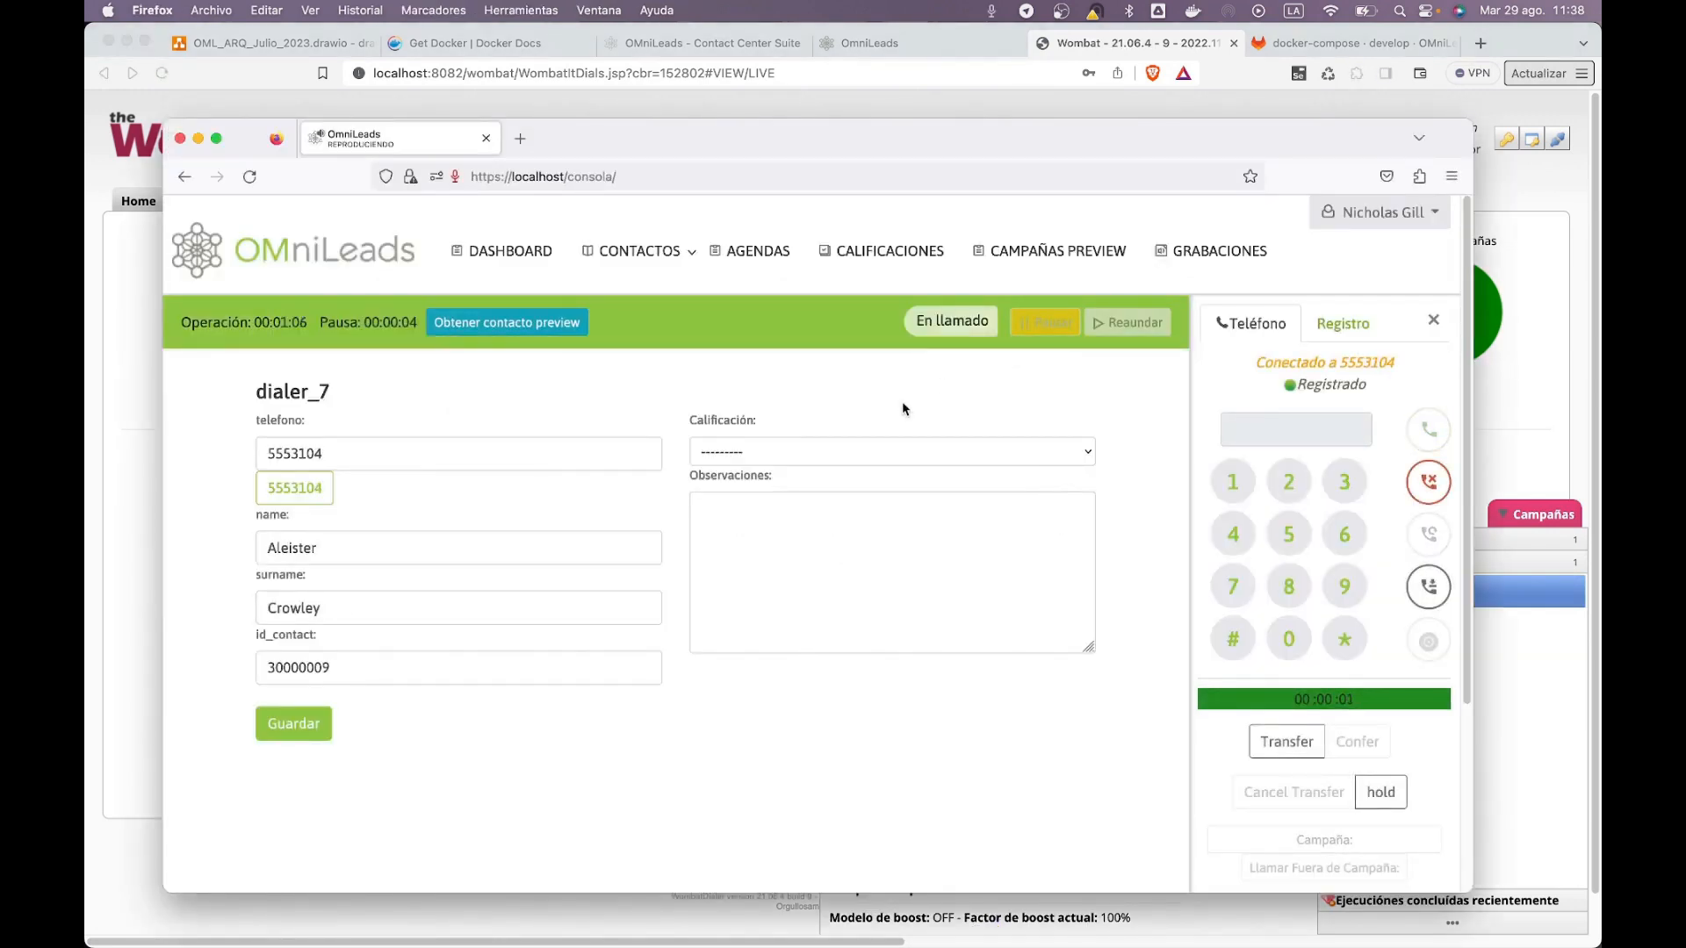
pyautogui.click(1429, 482)
pyautogui.click(1377, 213)
pyautogui.click(1317, 250)
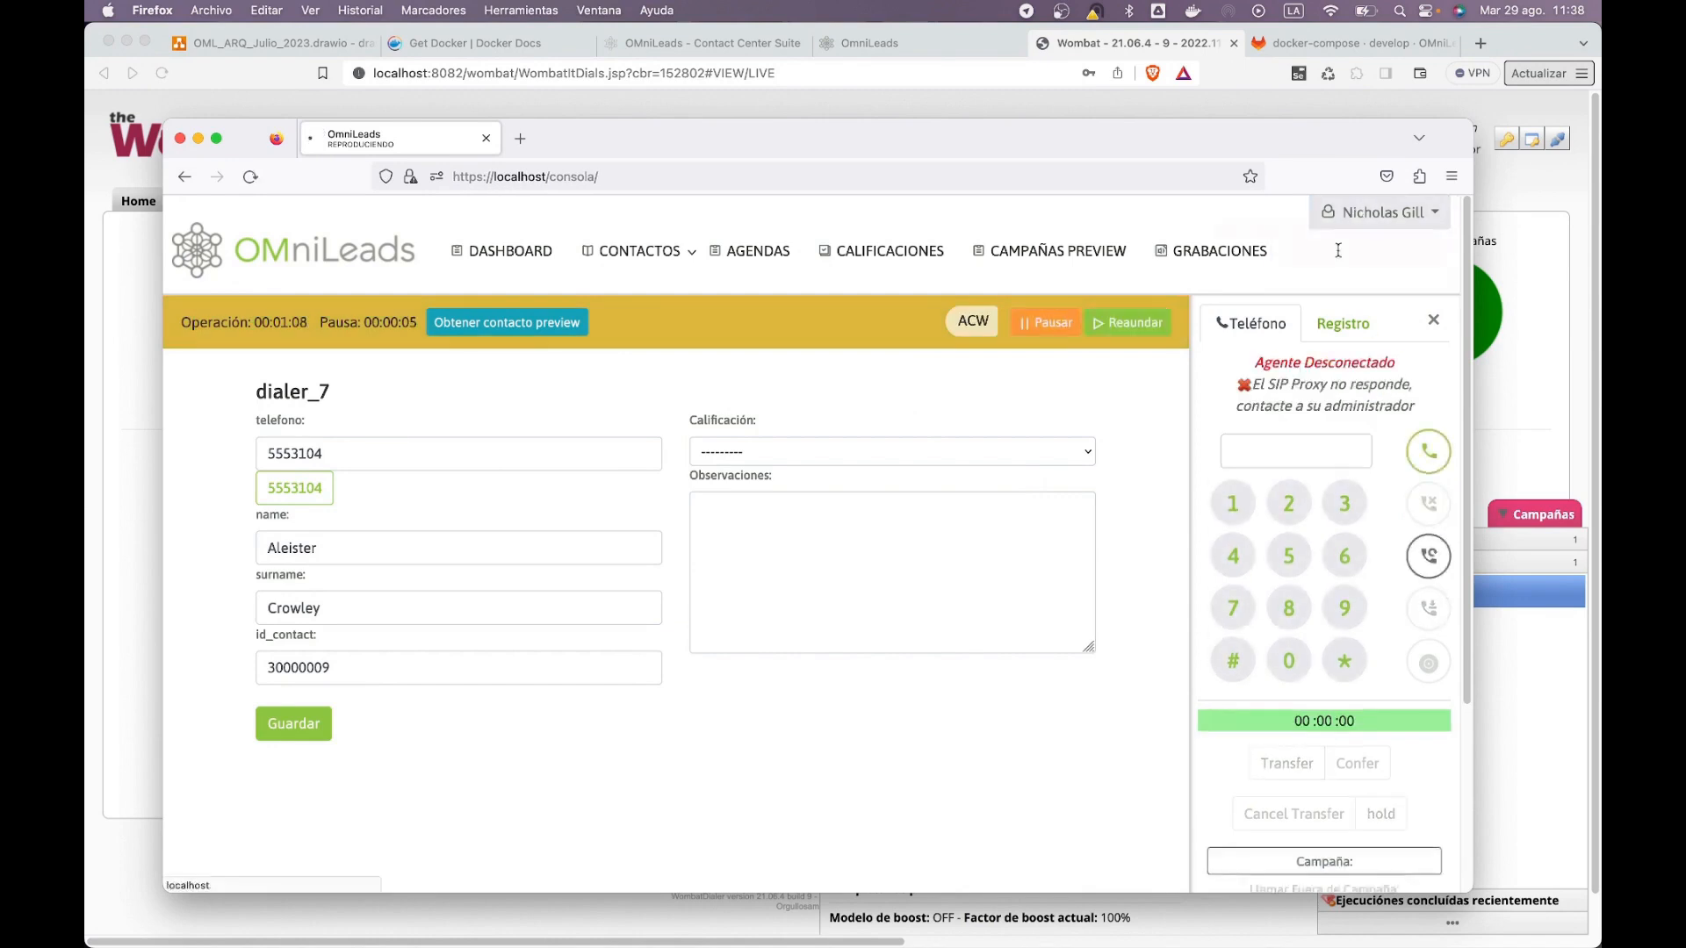
pyautogui.click(957, 50)
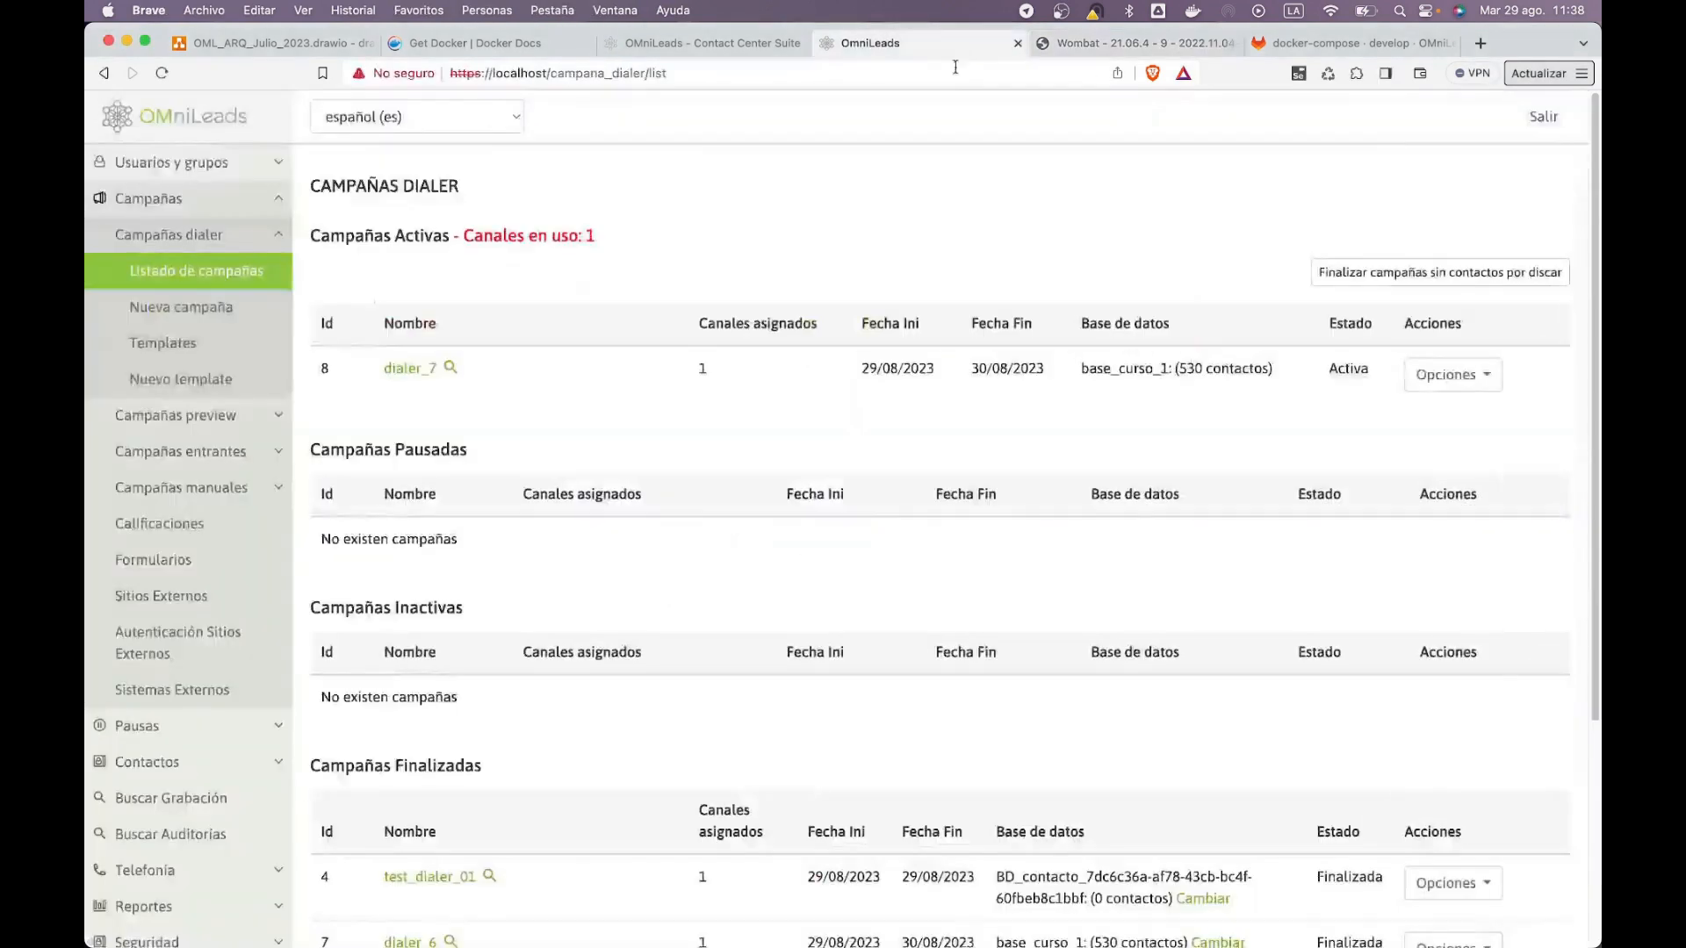
# Step: Open and scroll through the dialer_7 report showing 10 calls made and 521 pending
pyautogui.click(1454, 375)
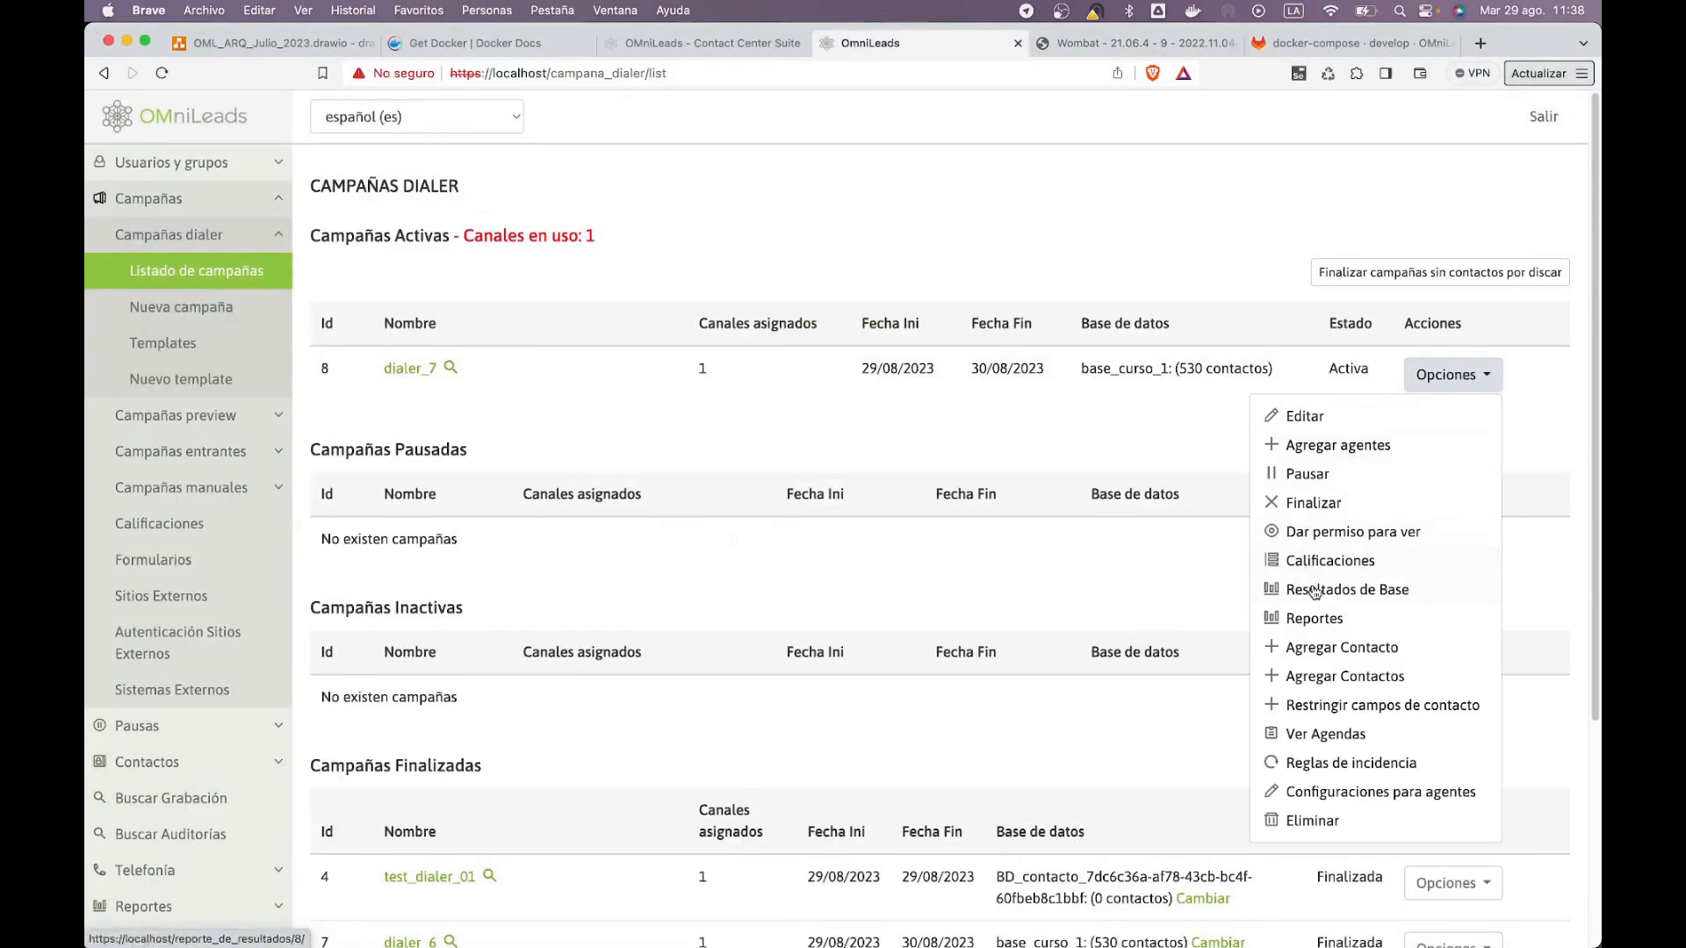
pyautogui.click(1310, 619)
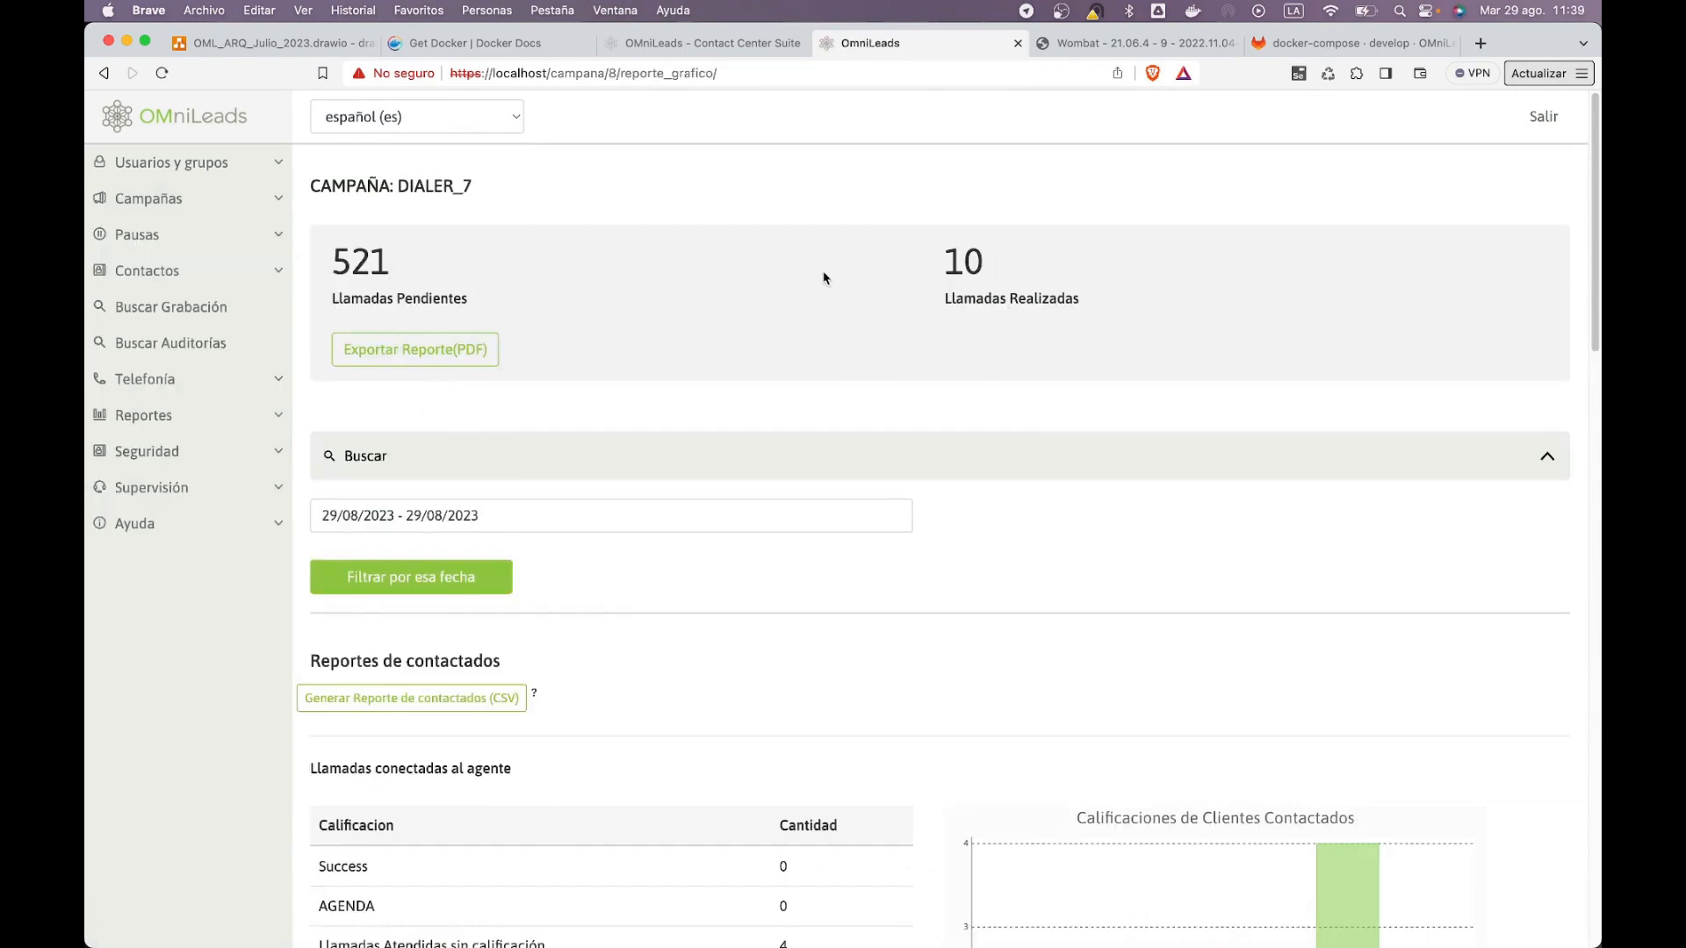
pyautogui.scroll(-5, 572, 467)
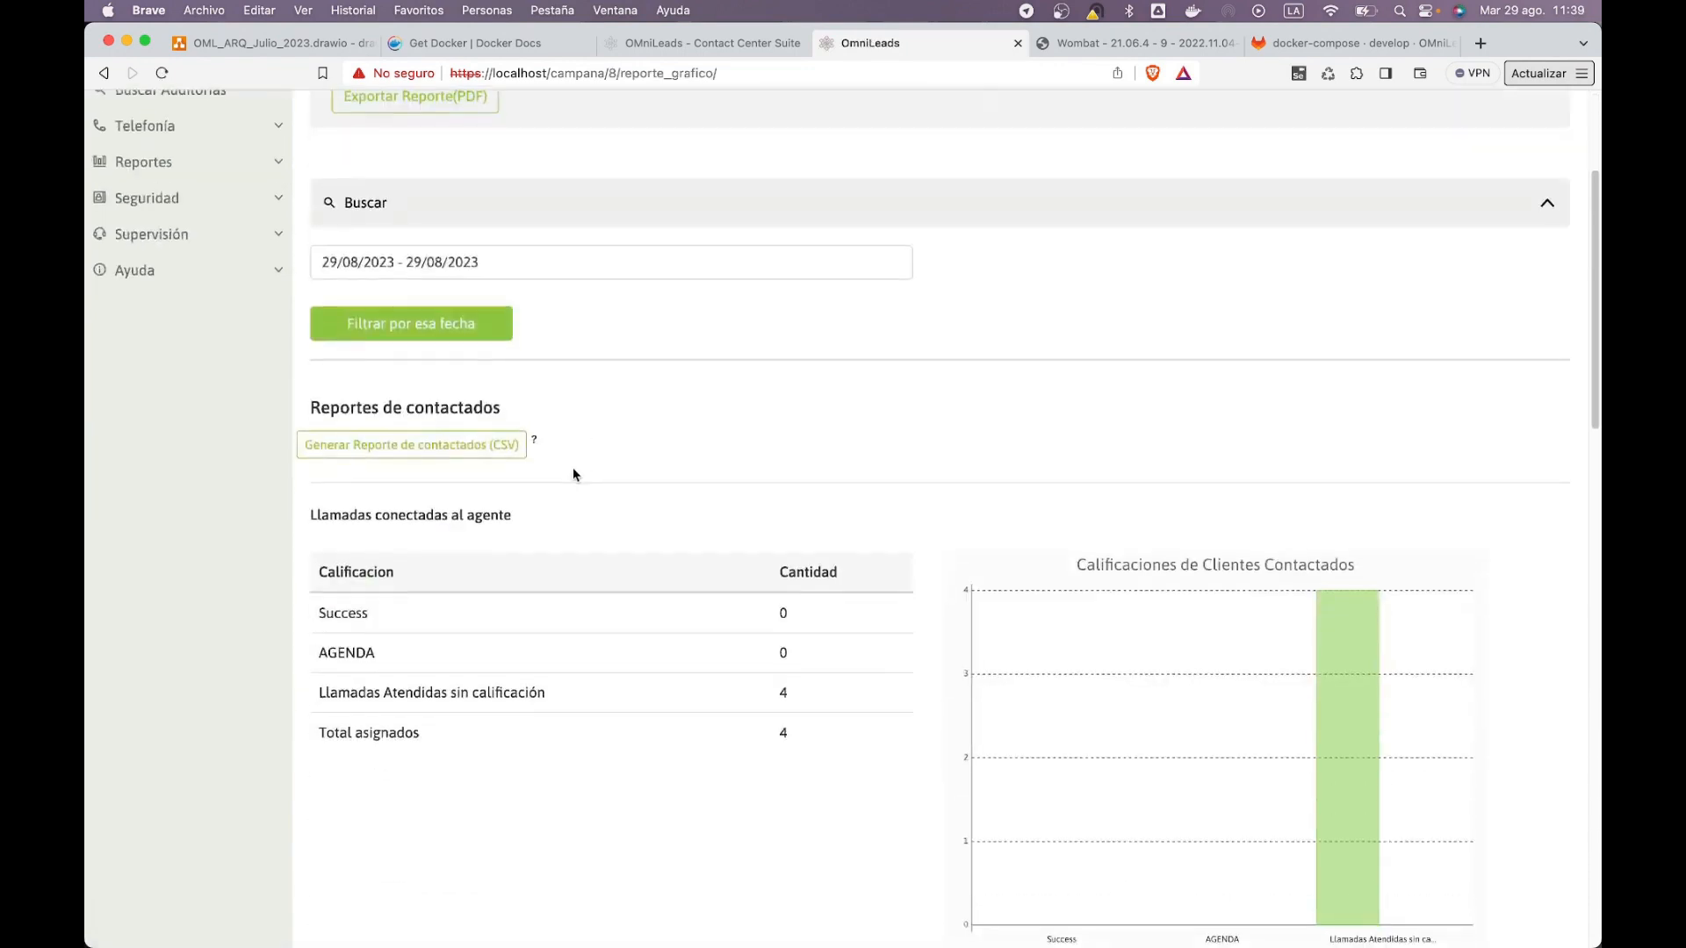
pyautogui.scroll(-5, 740, 386)
pyautogui.scroll(-10, 739, 383)
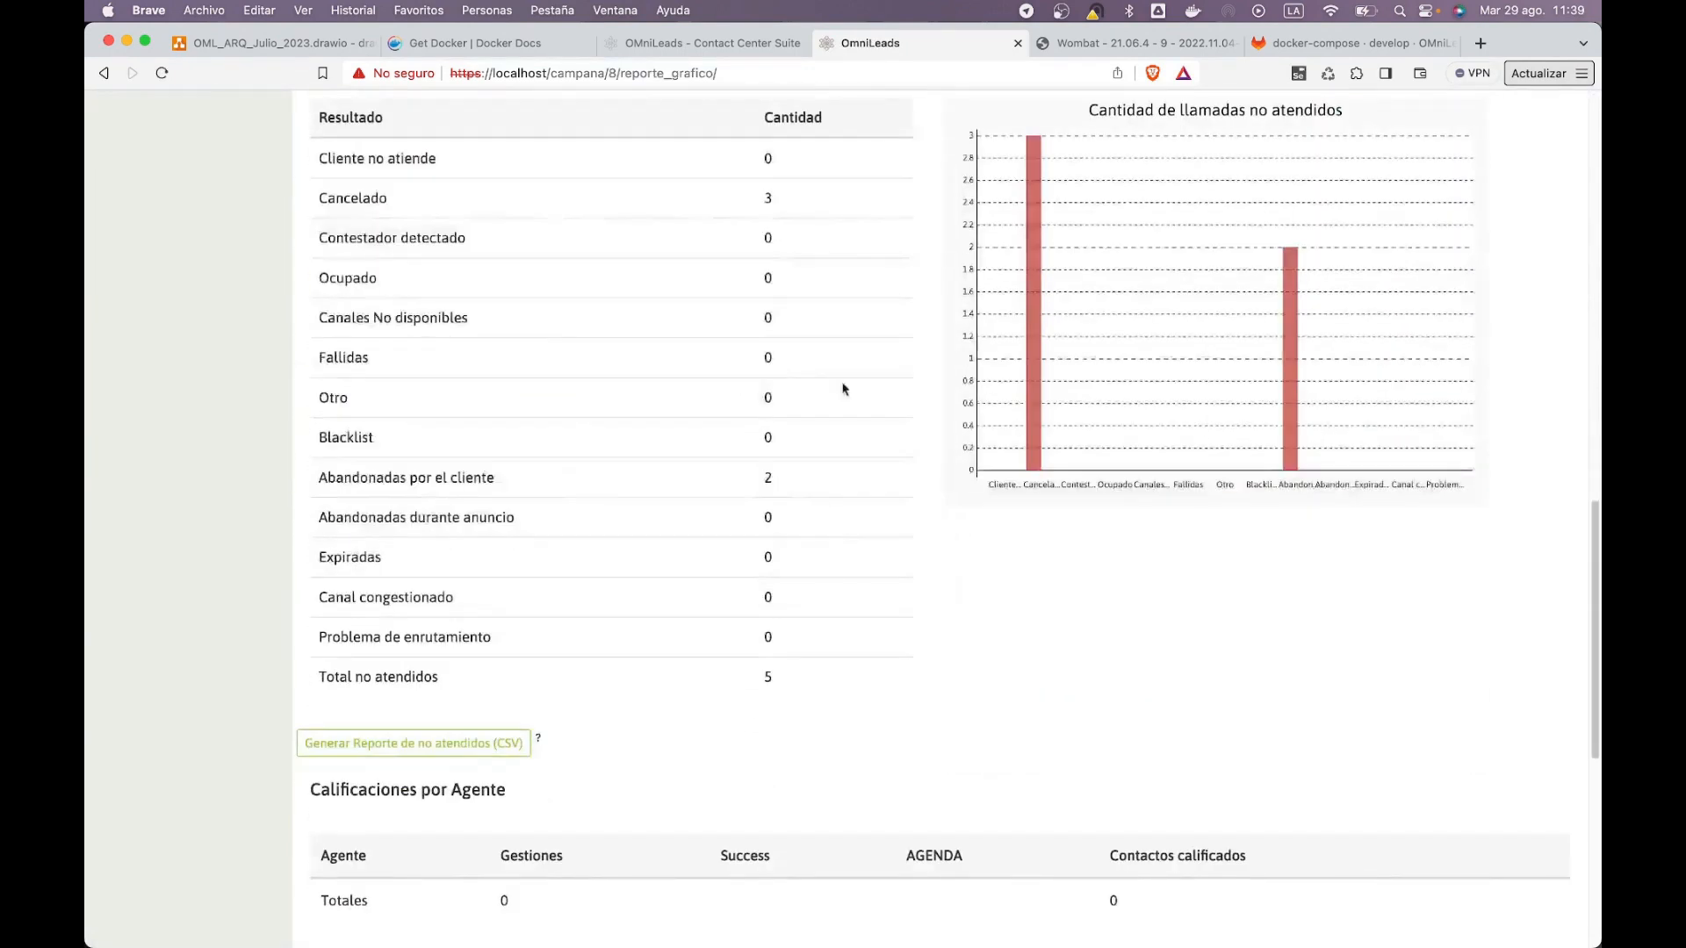
pyautogui.scroll(20, 978, 381)
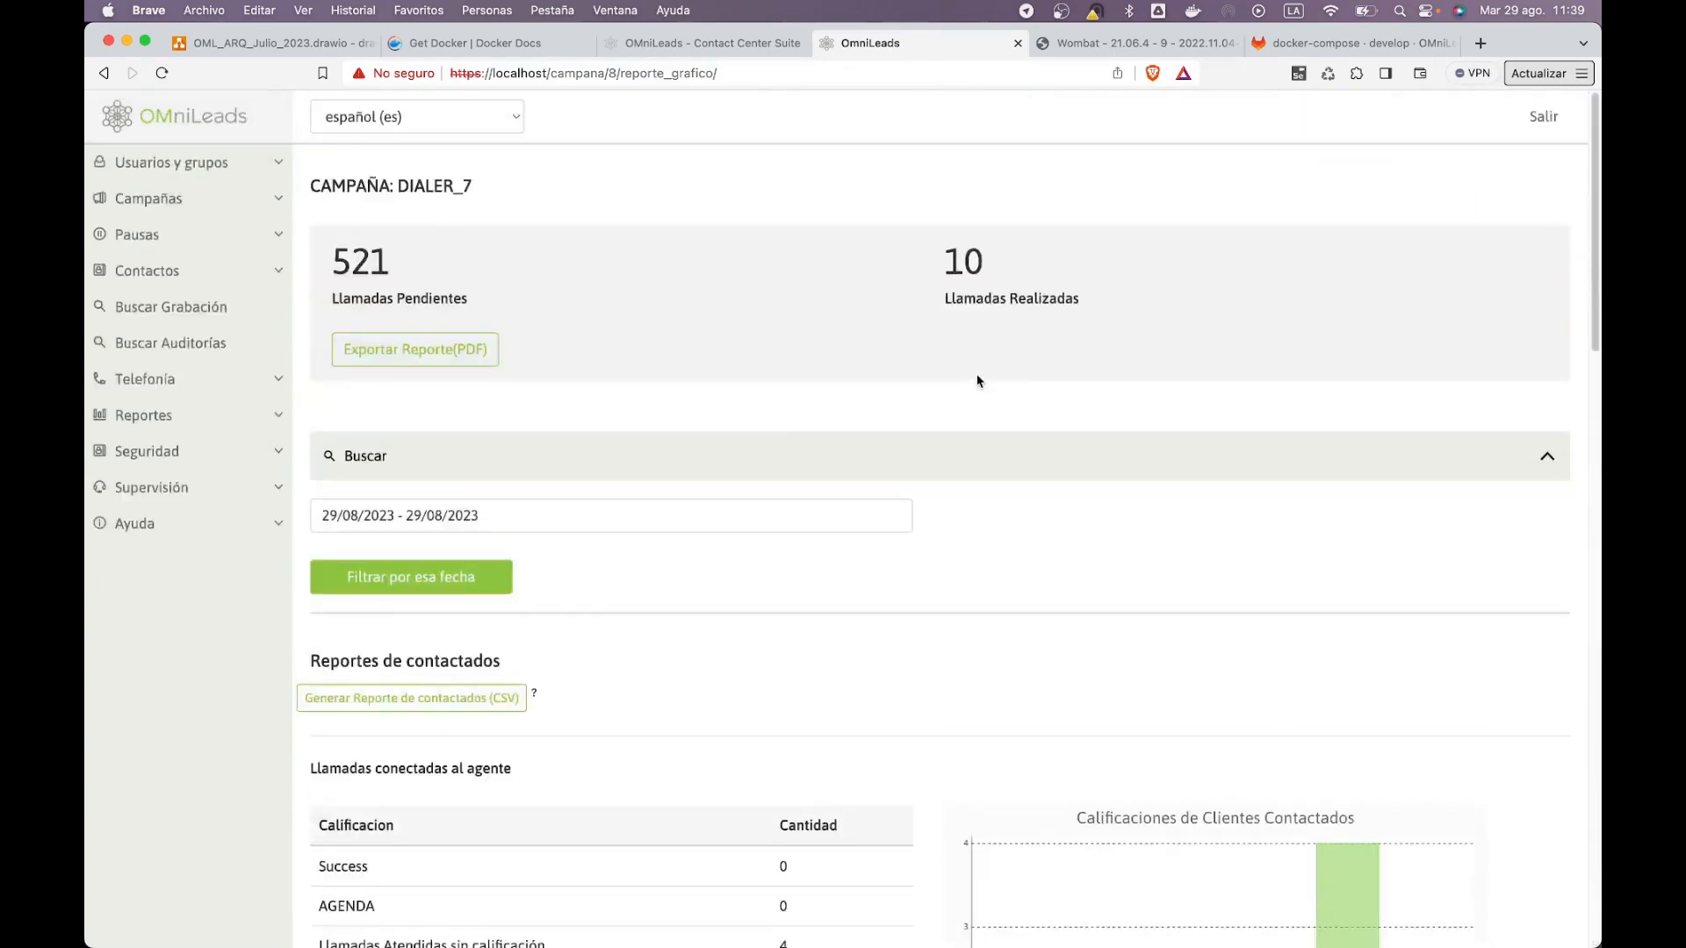
# Step: Return to Campañas > Campañas dialer > Listado de campañas
pyautogui.click(261, 191)
pyautogui.click(202, 235)
pyautogui.click(209, 274)
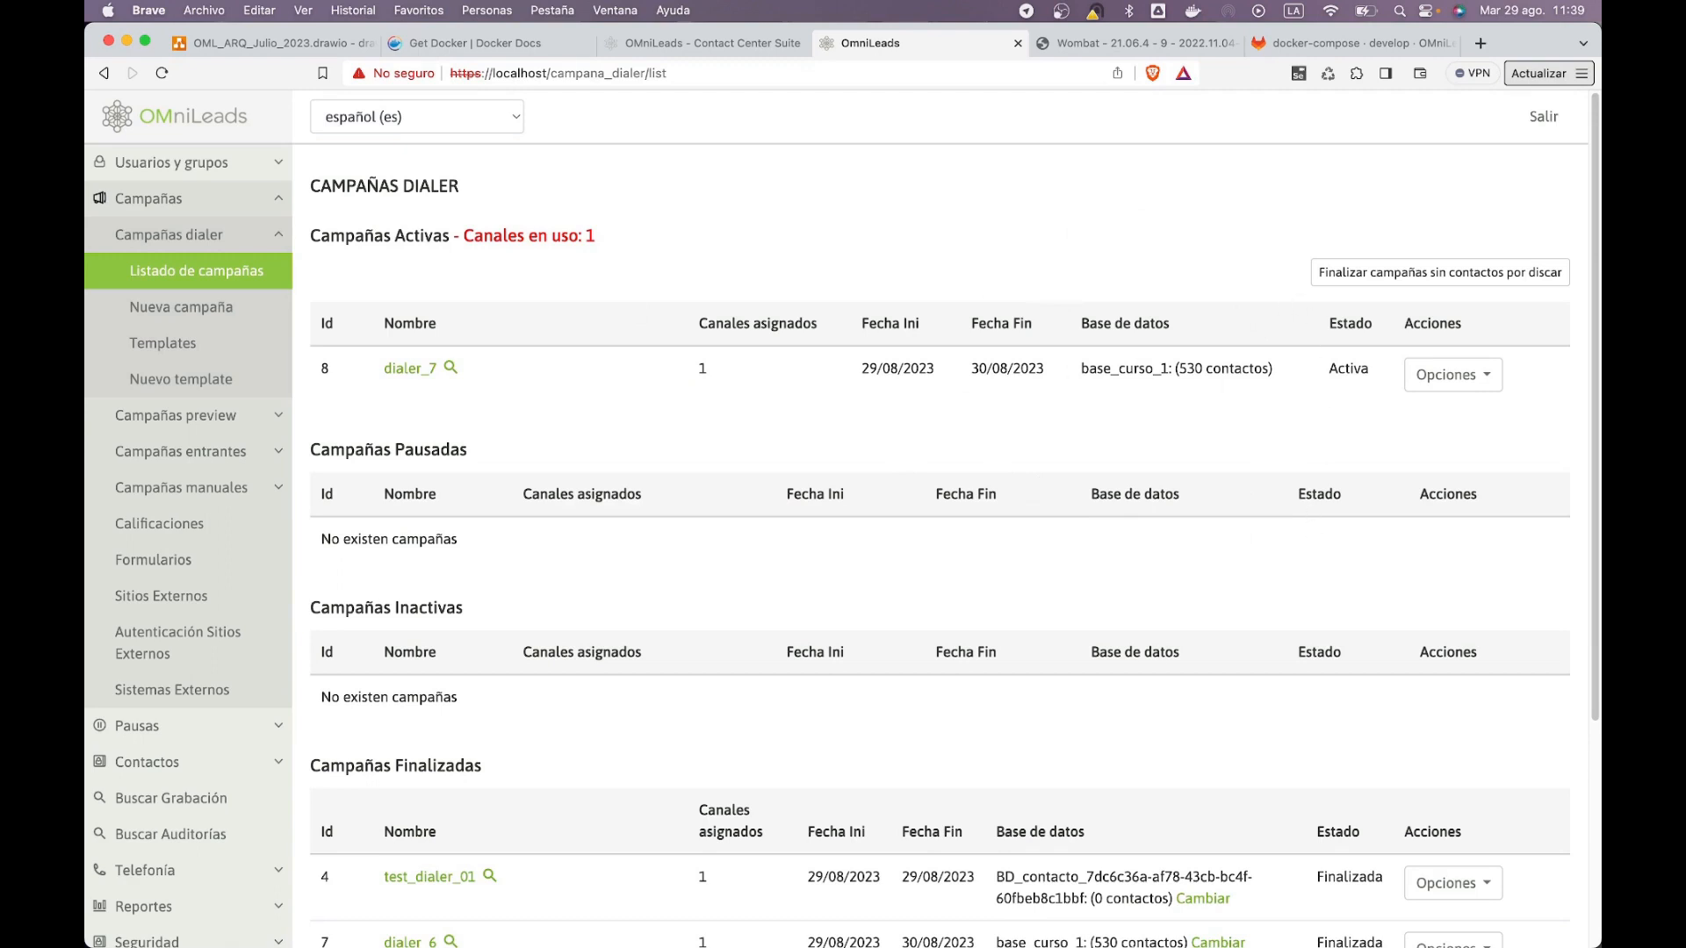
# Step: Reload the other agent's console and log back in as agent ag1
pyautogui.click(895, 907)
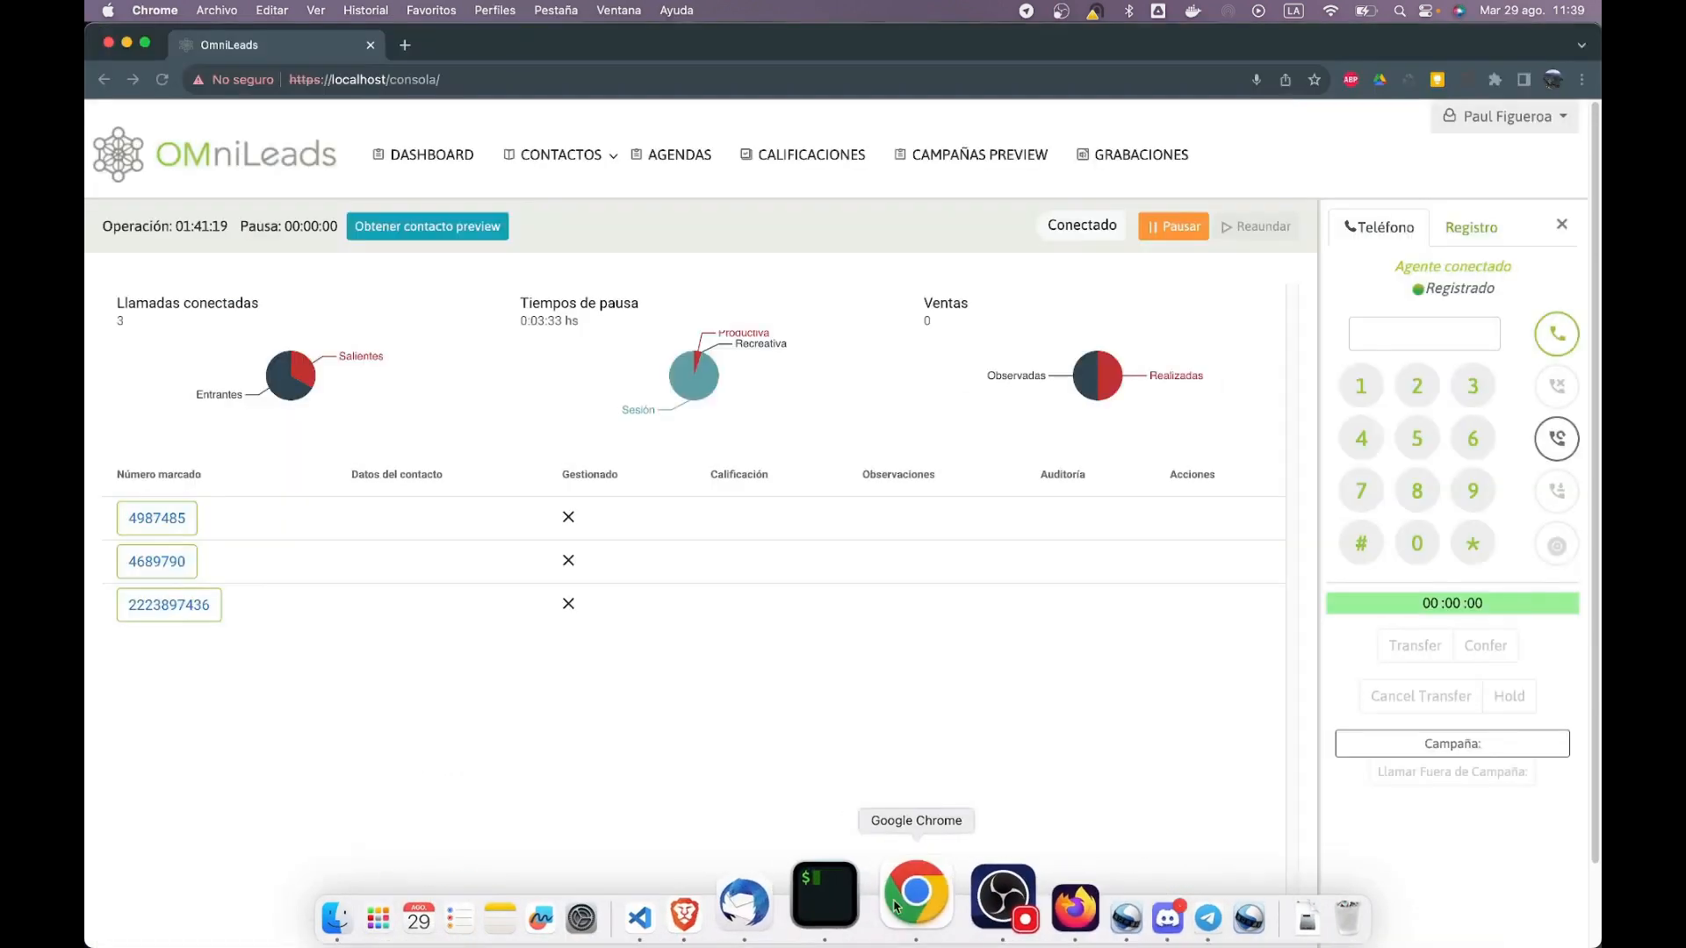
pyautogui.click(162, 79)
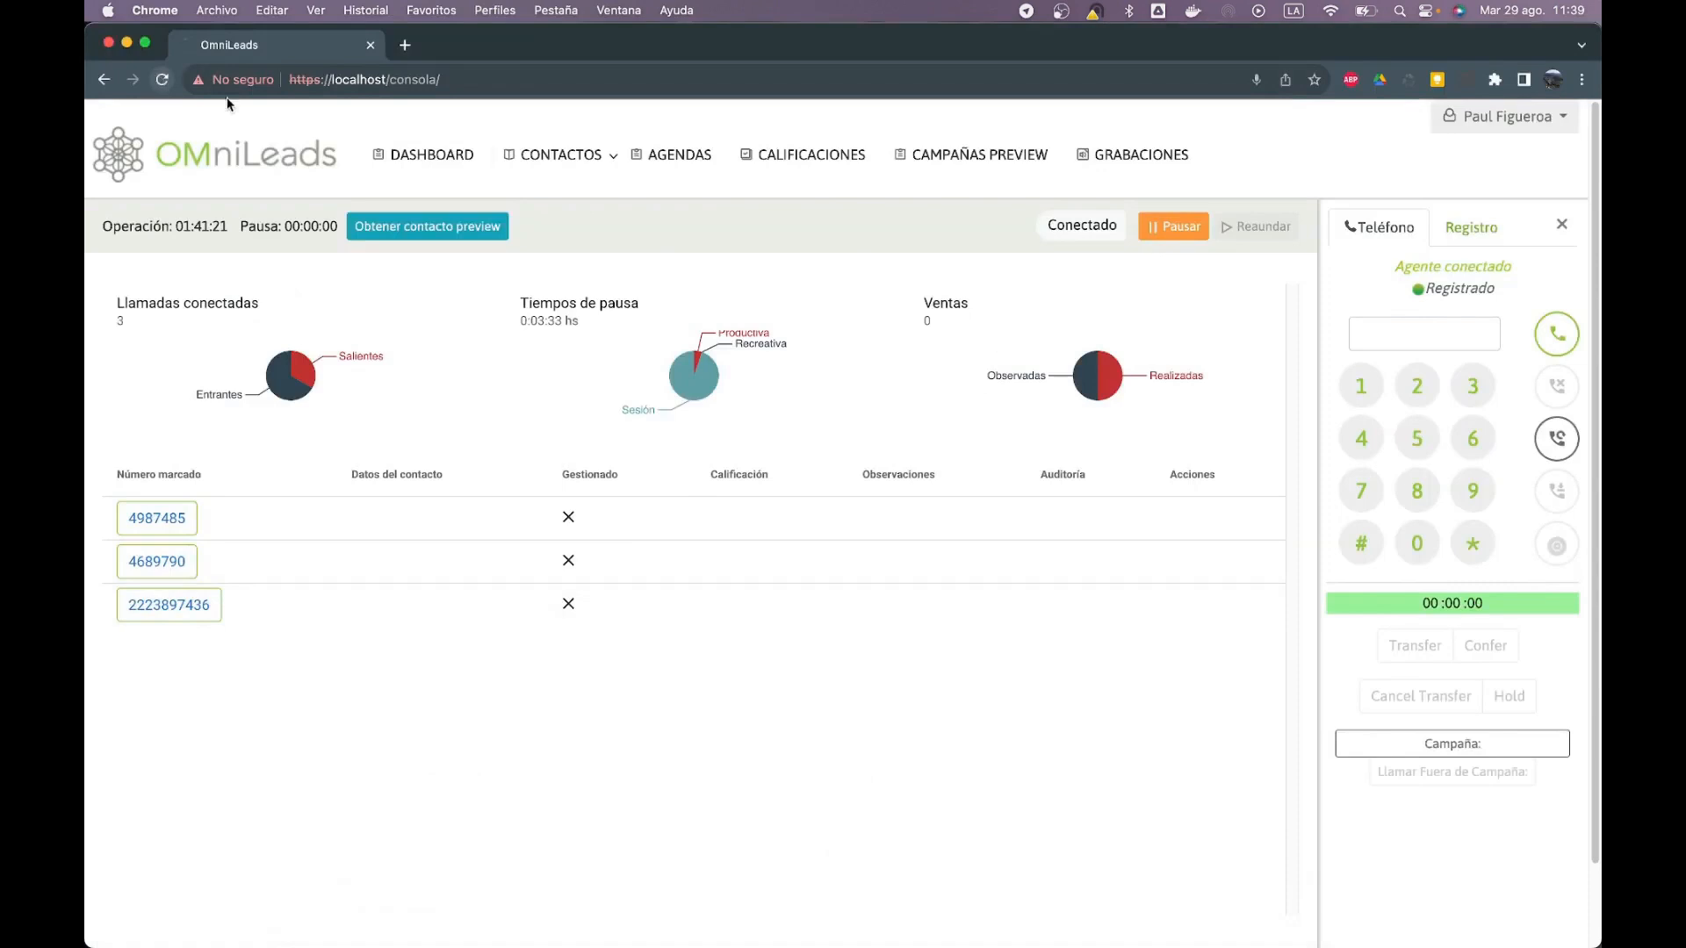
pyautogui.click(915, 428)
pyautogui.write('ag1')
pyautogui.press('Tab')
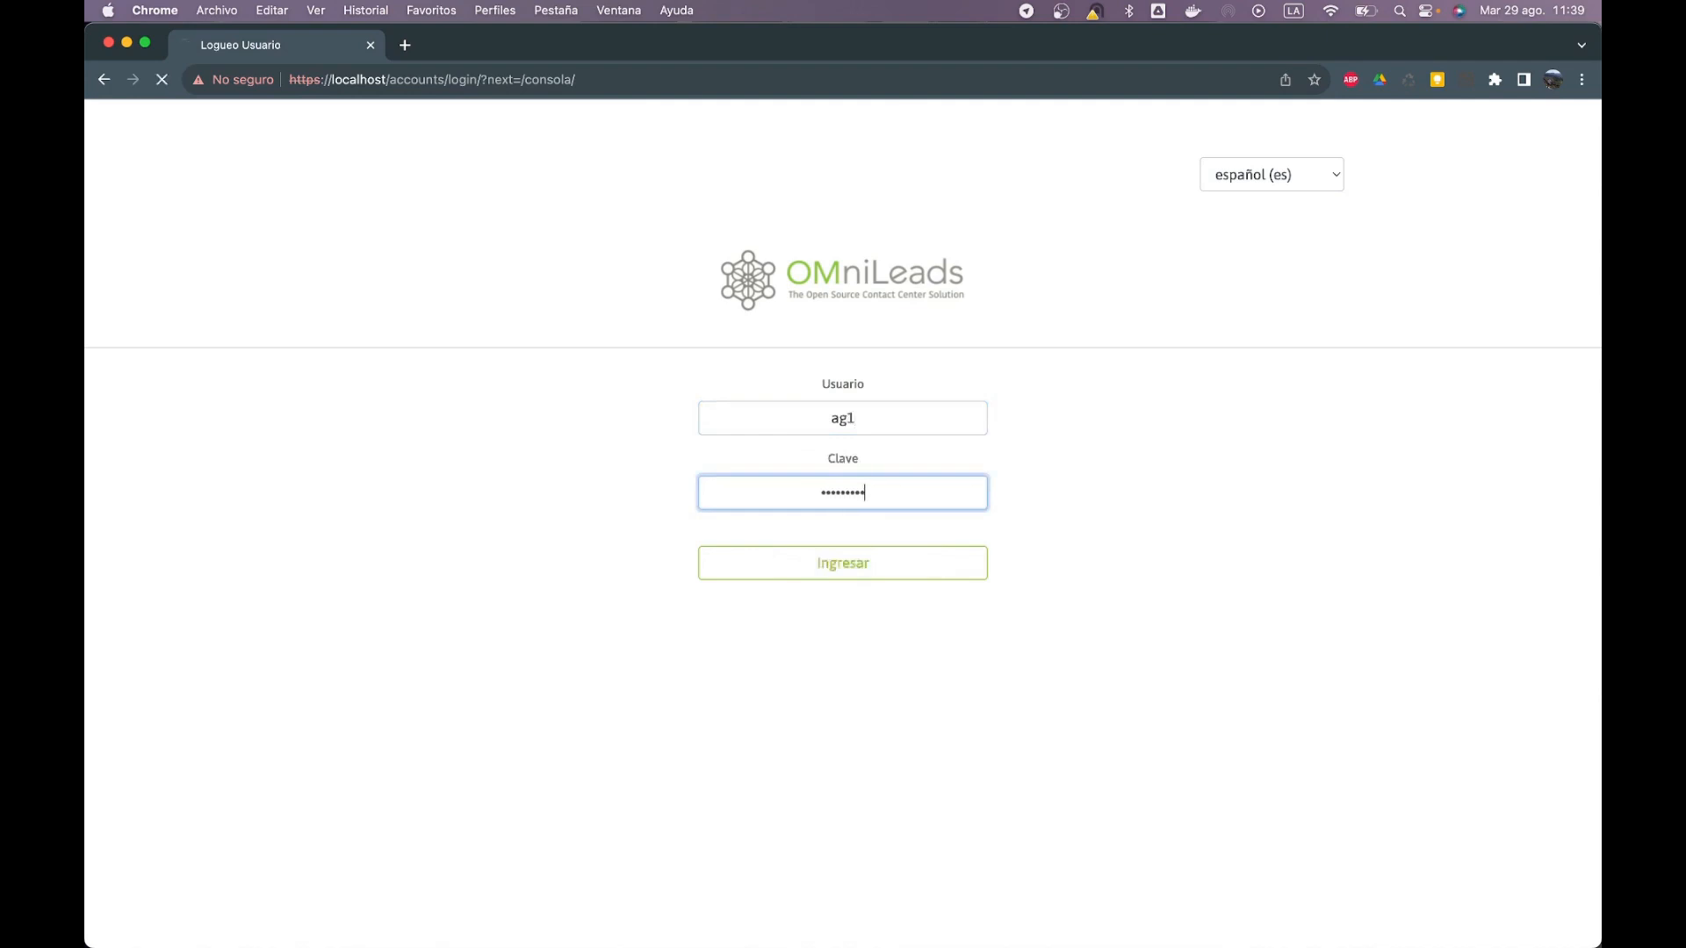
pyautogui.press('Return')
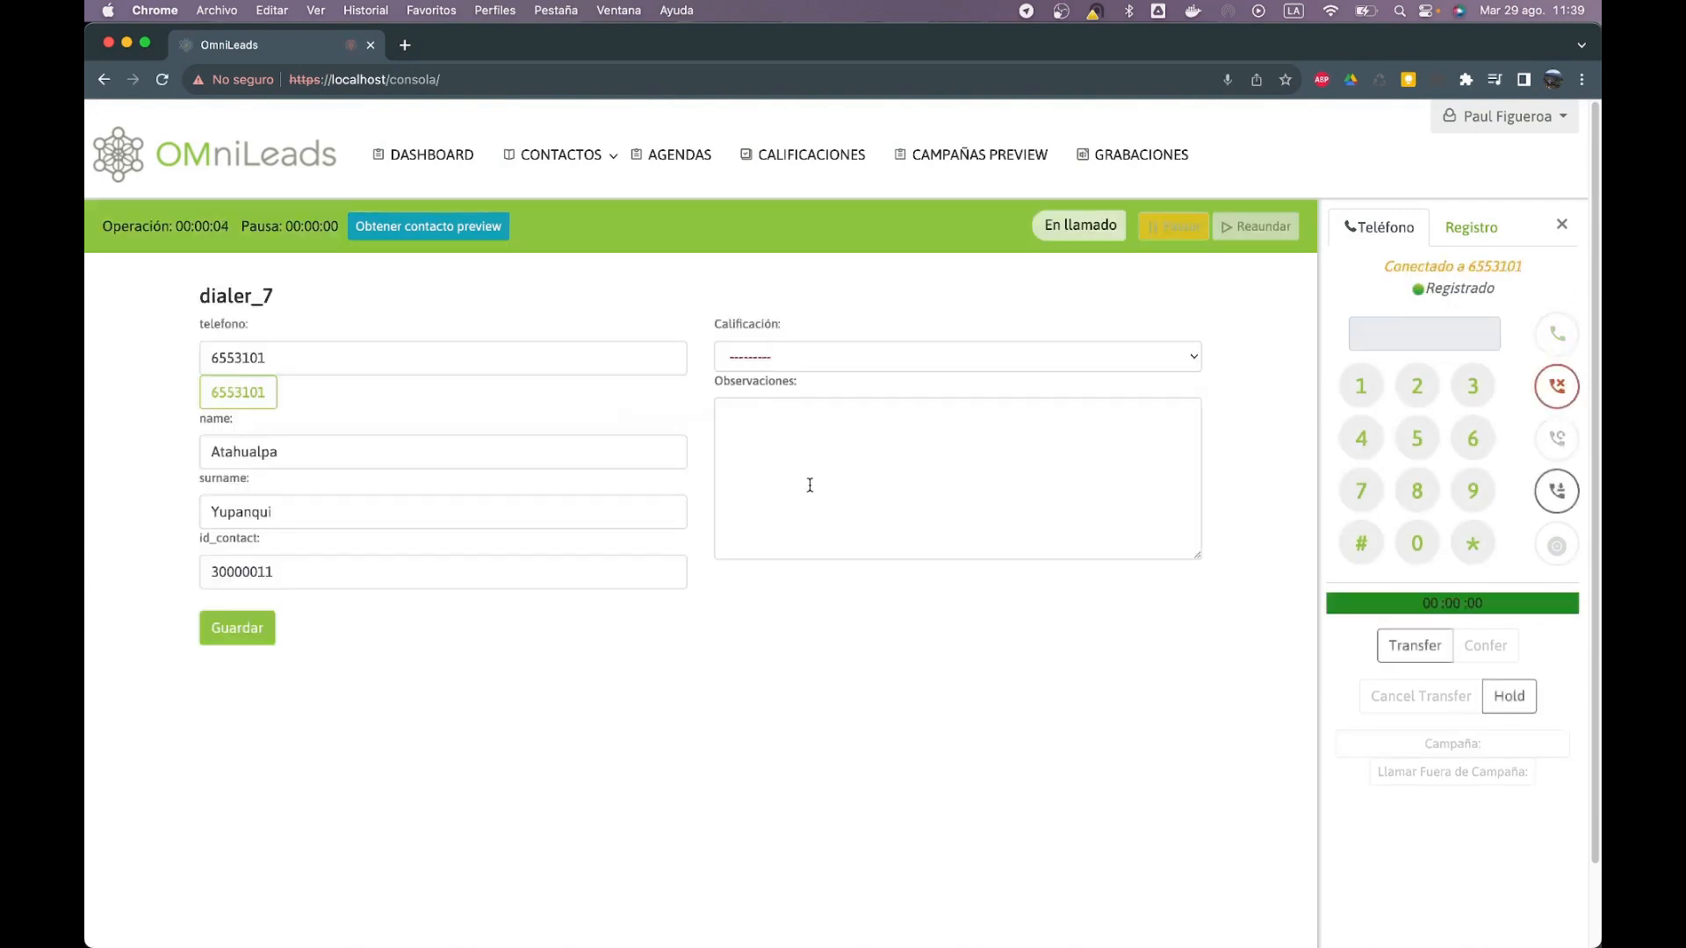
# Step: Hang up the dialer_7 call and confirm its 11:39 recording appears in GRABACIONES
pyautogui.click(1578, 389)
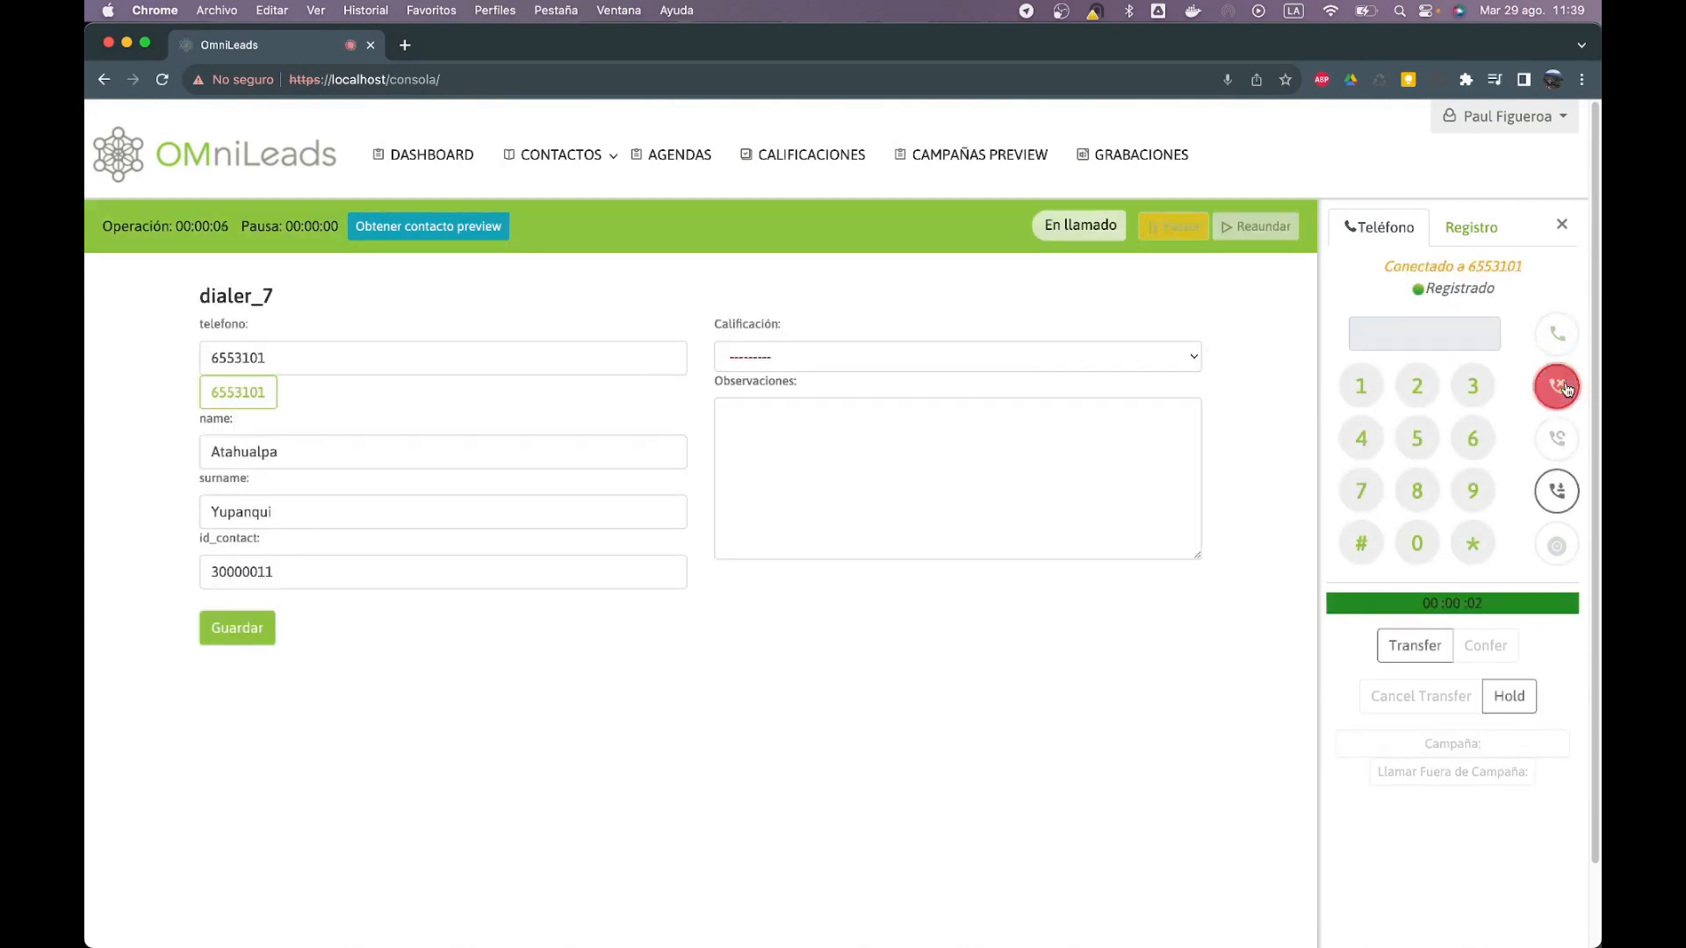
pyautogui.click(1177, 156)
pyautogui.scroll(-6, 864, 794)
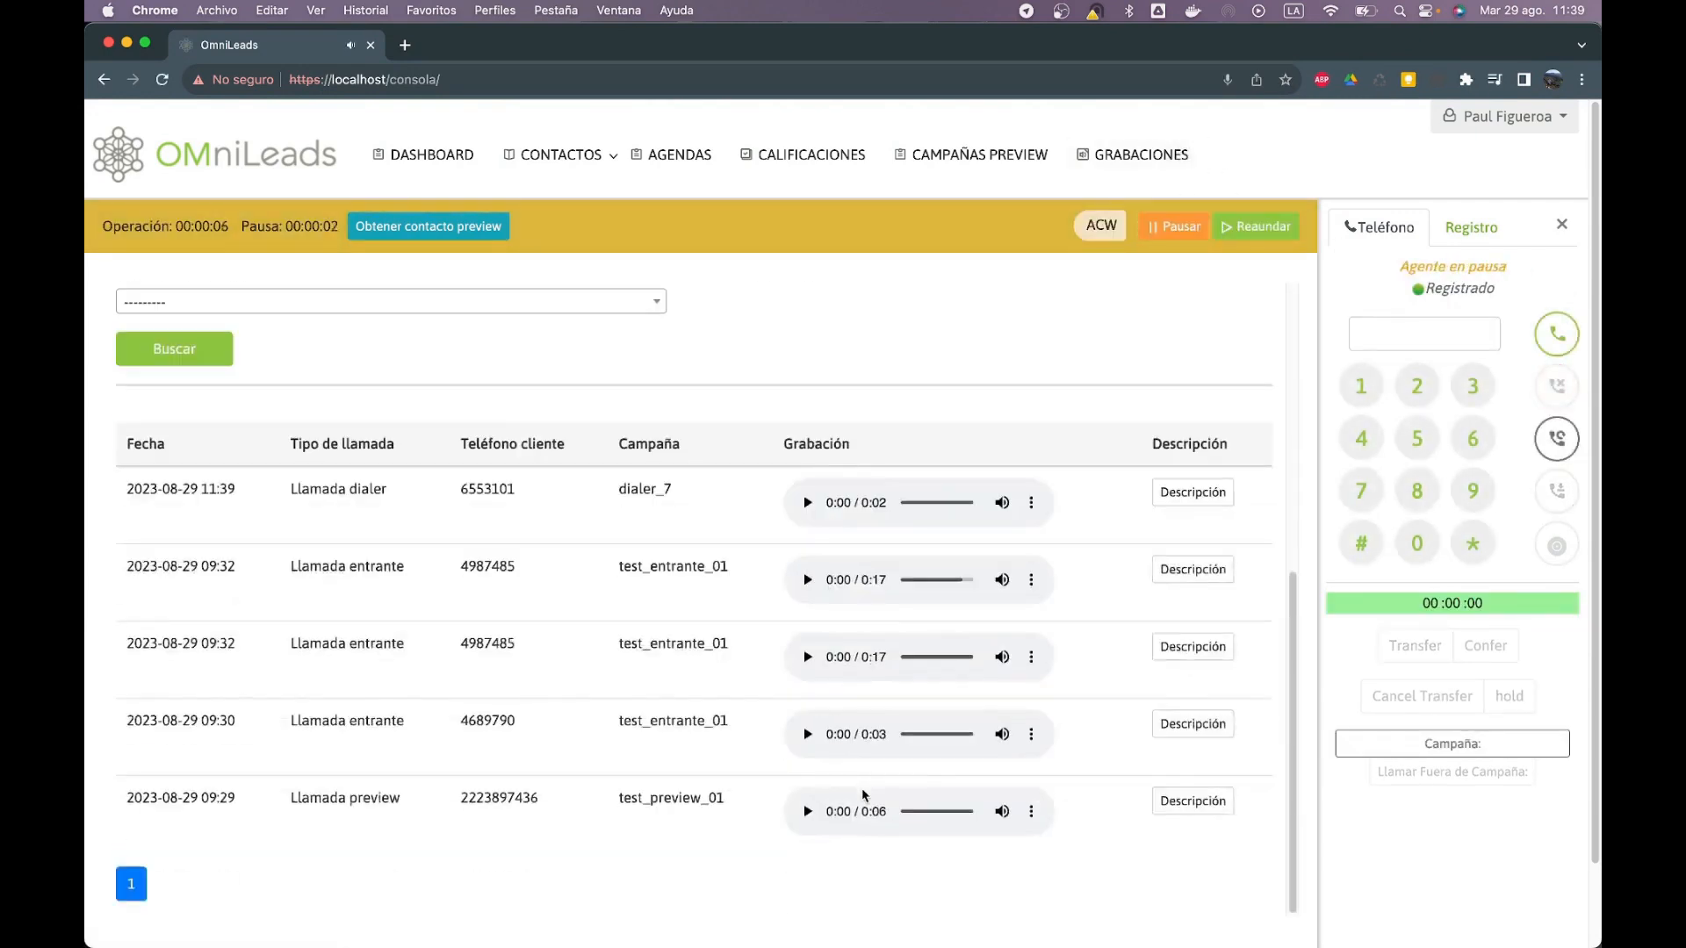
pyautogui.moveTo(695, 511); pyautogui.dragTo(592, 485)
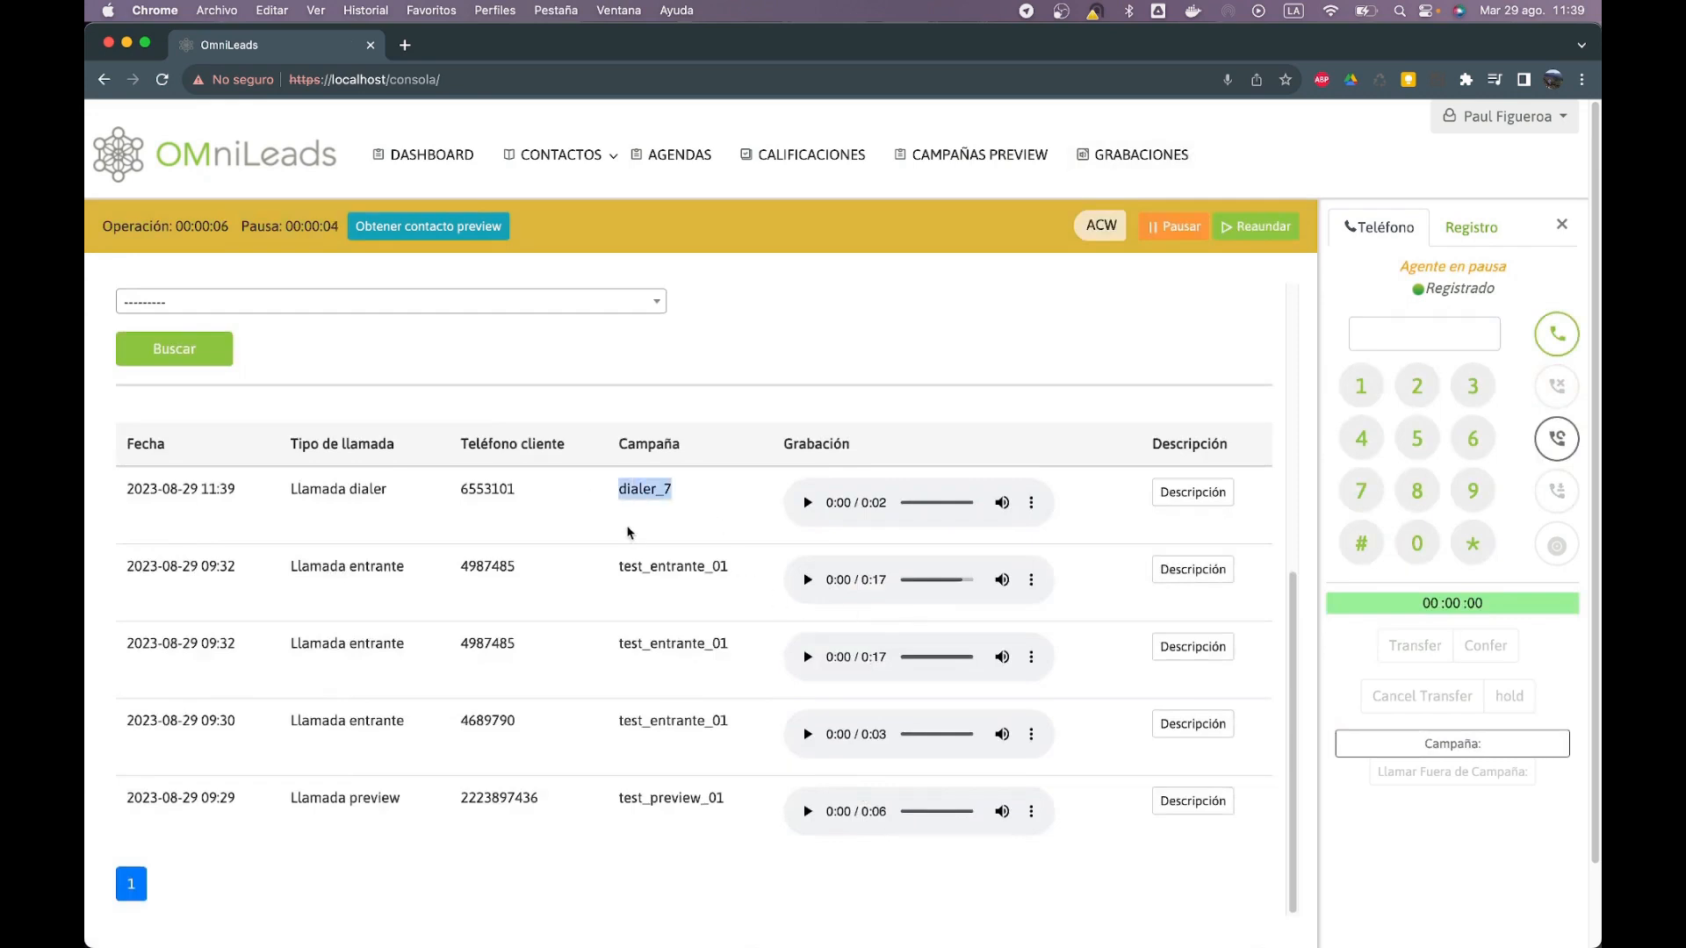
pyautogui.click(624, 516)
pyautogui.doubleClick(661, 483)
pyautogui.click(708, 516)
pyautogui.scroll(6, 729, 531)
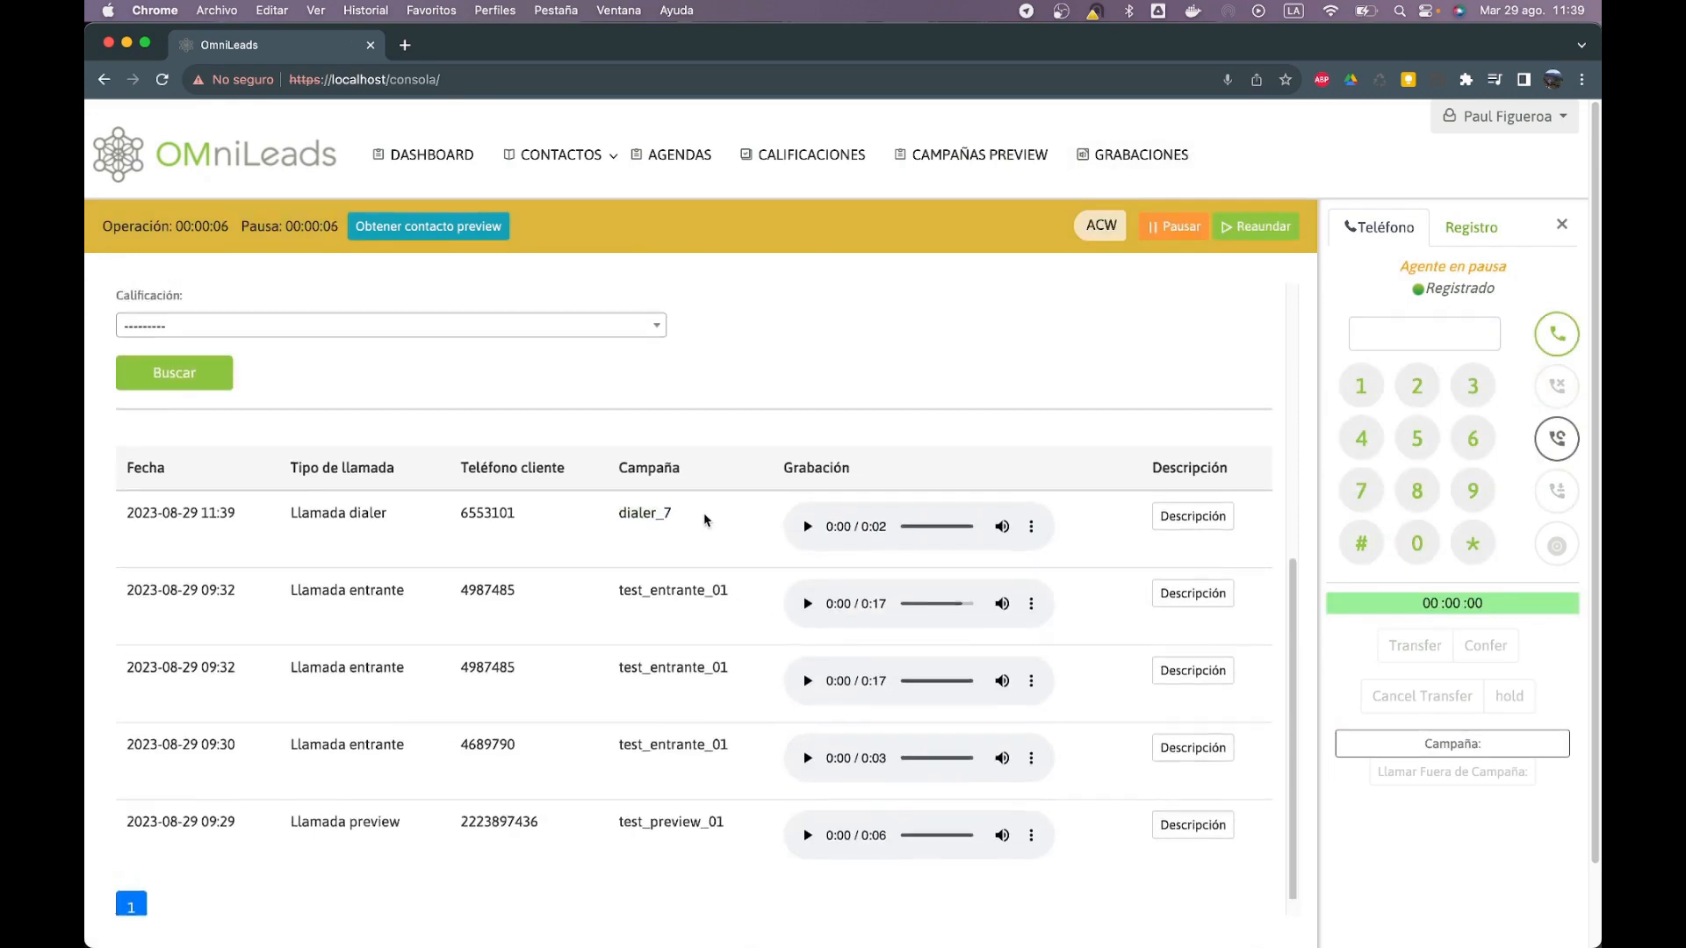
pyautogui.click(1489, 113)
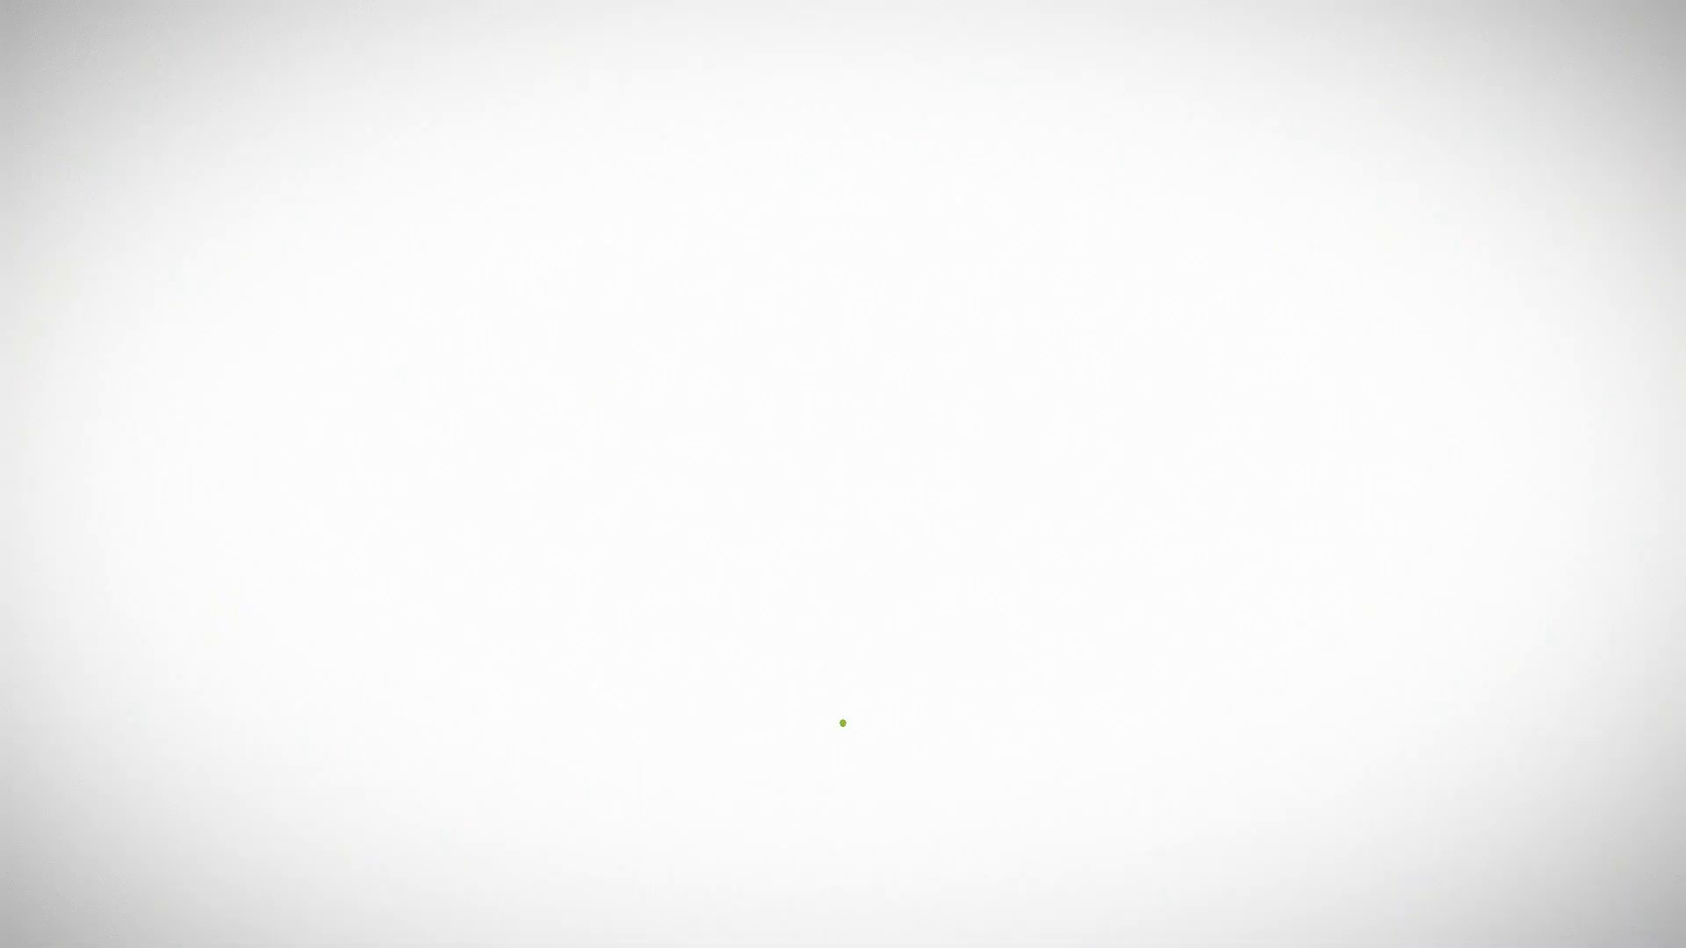